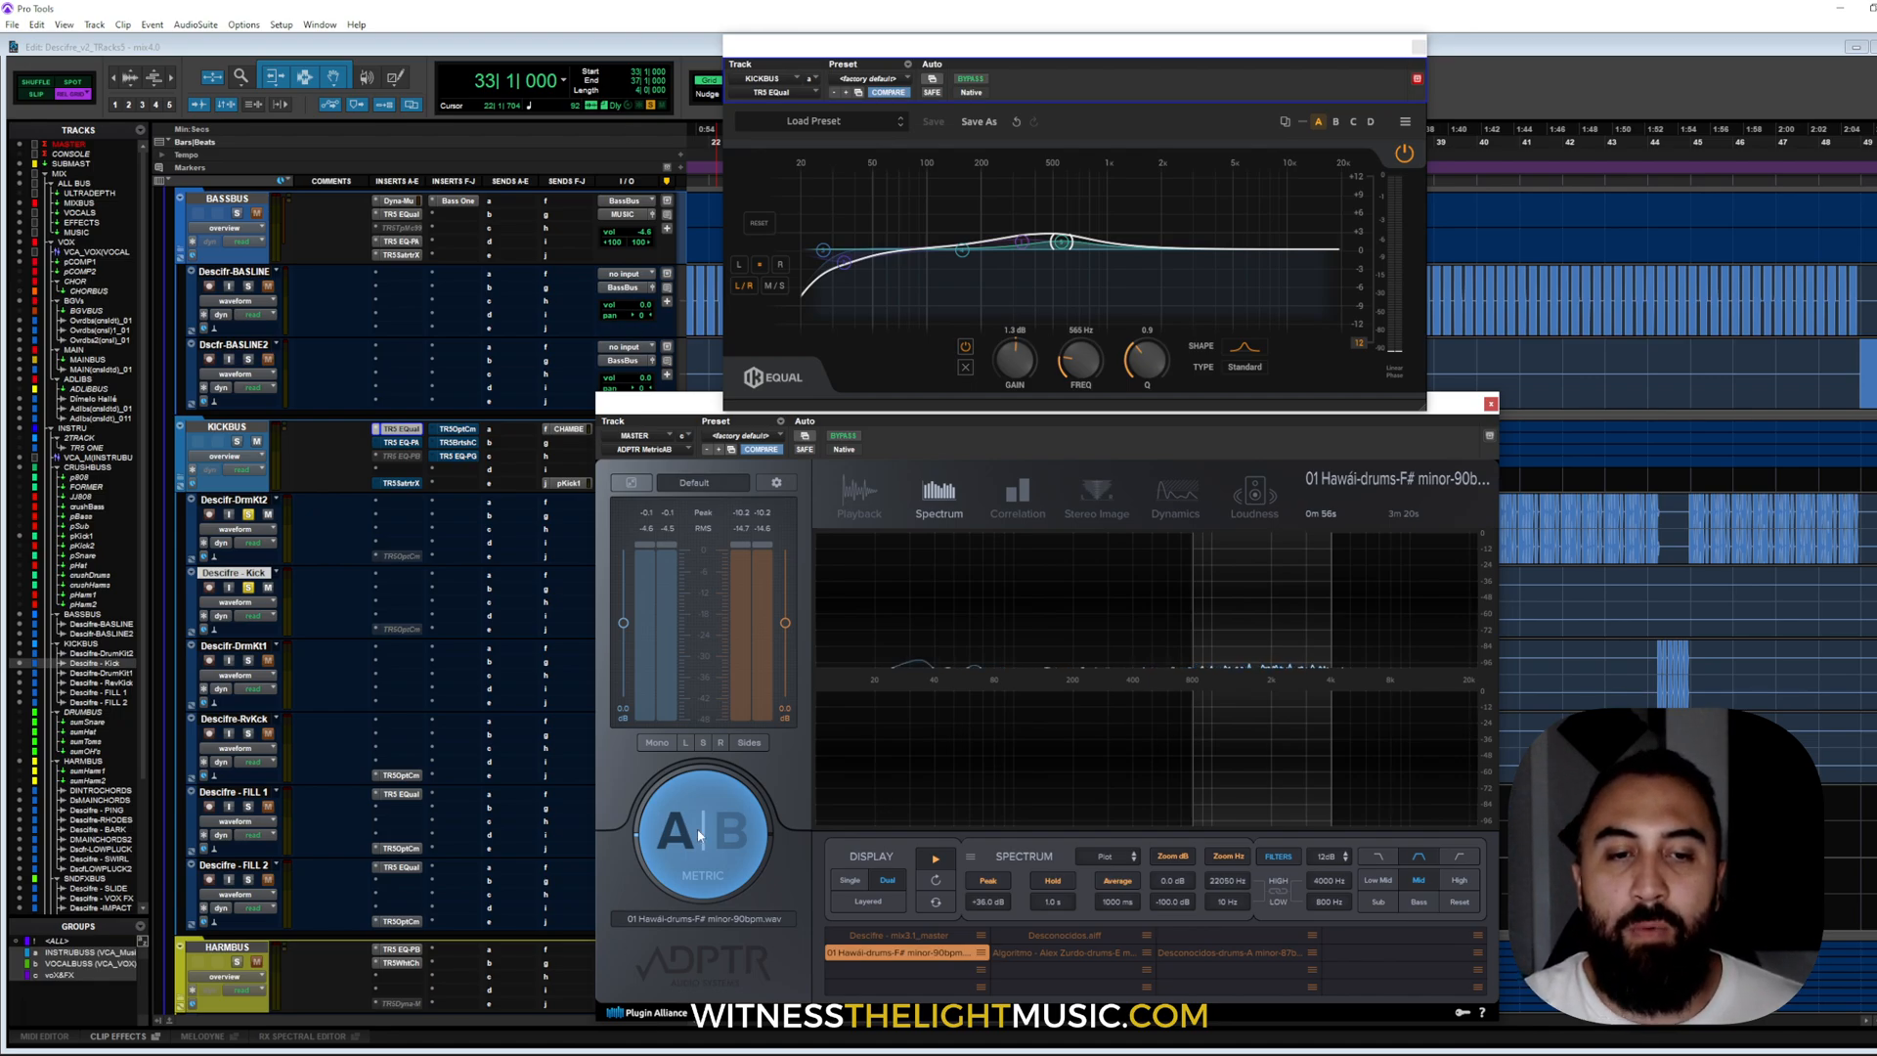
# - Play the kick with Metric AB's Mid filter turned off and switch listening to the reference track
pyautogui.press('space')
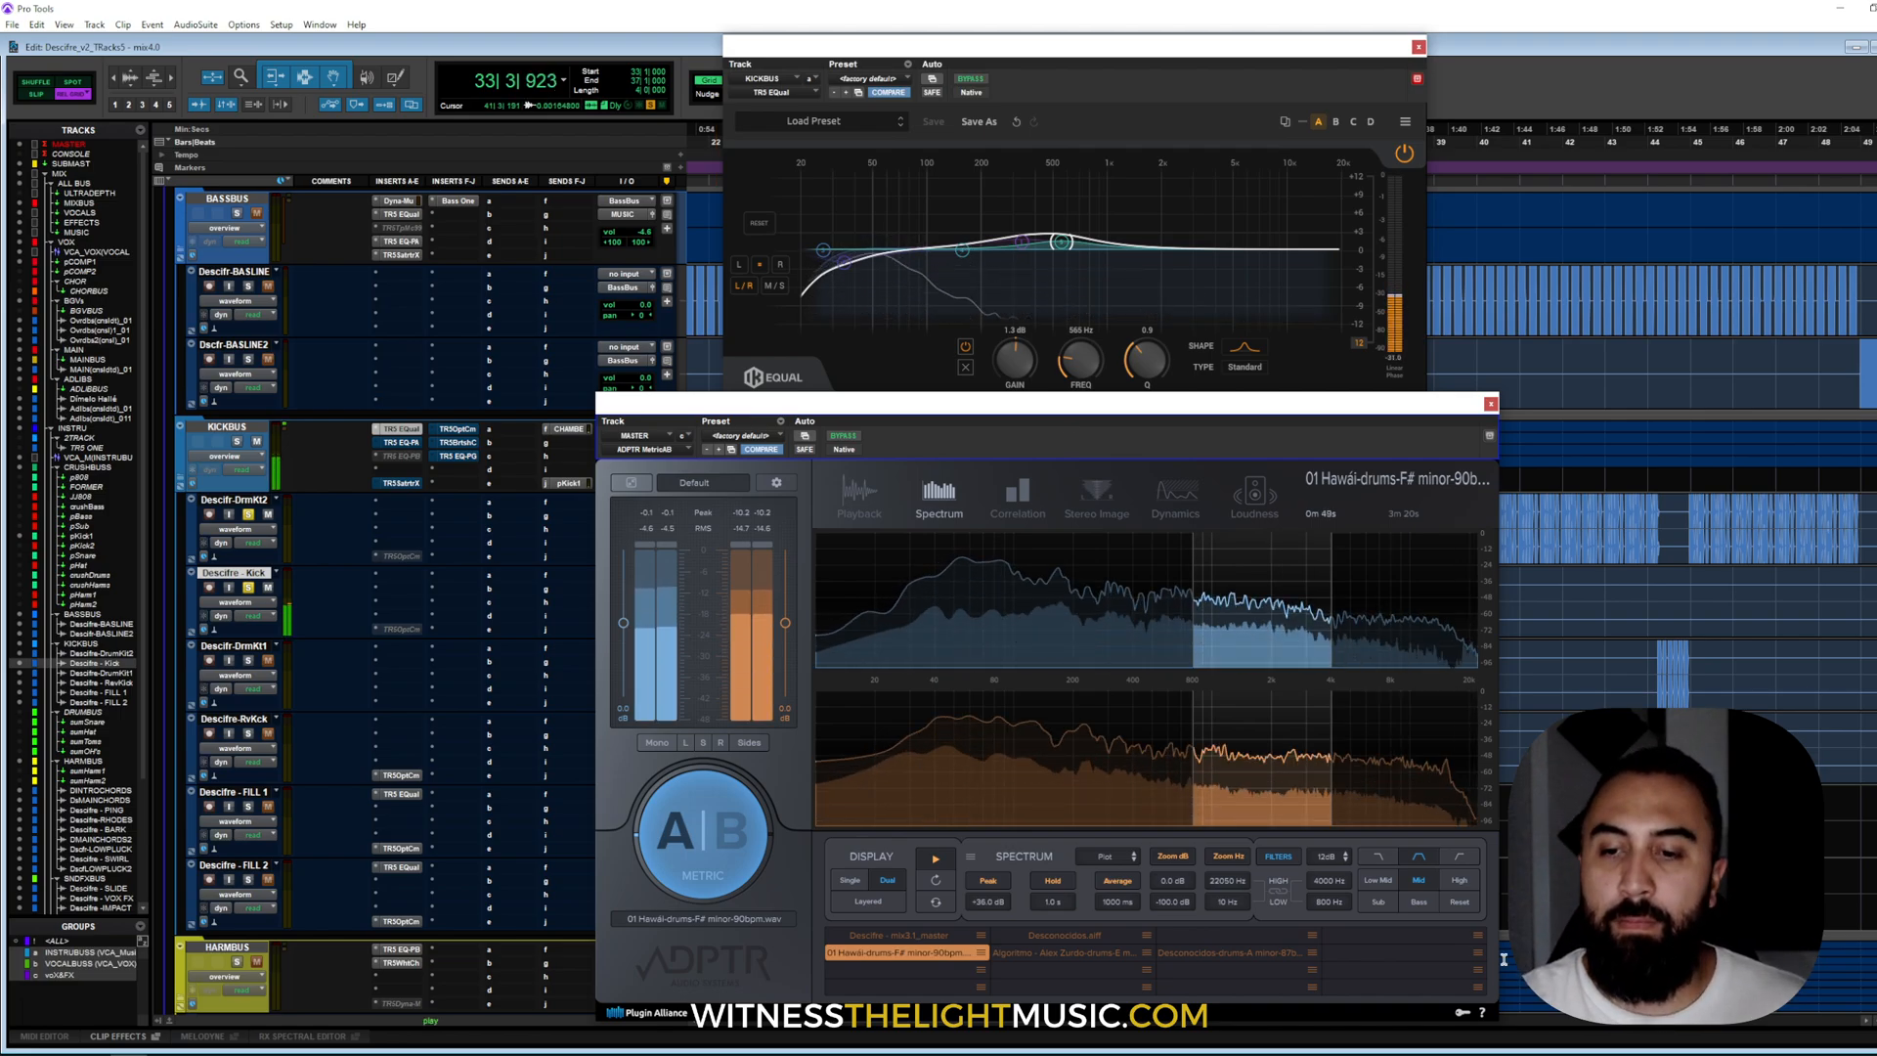
pyautogui.click(1424, 880)
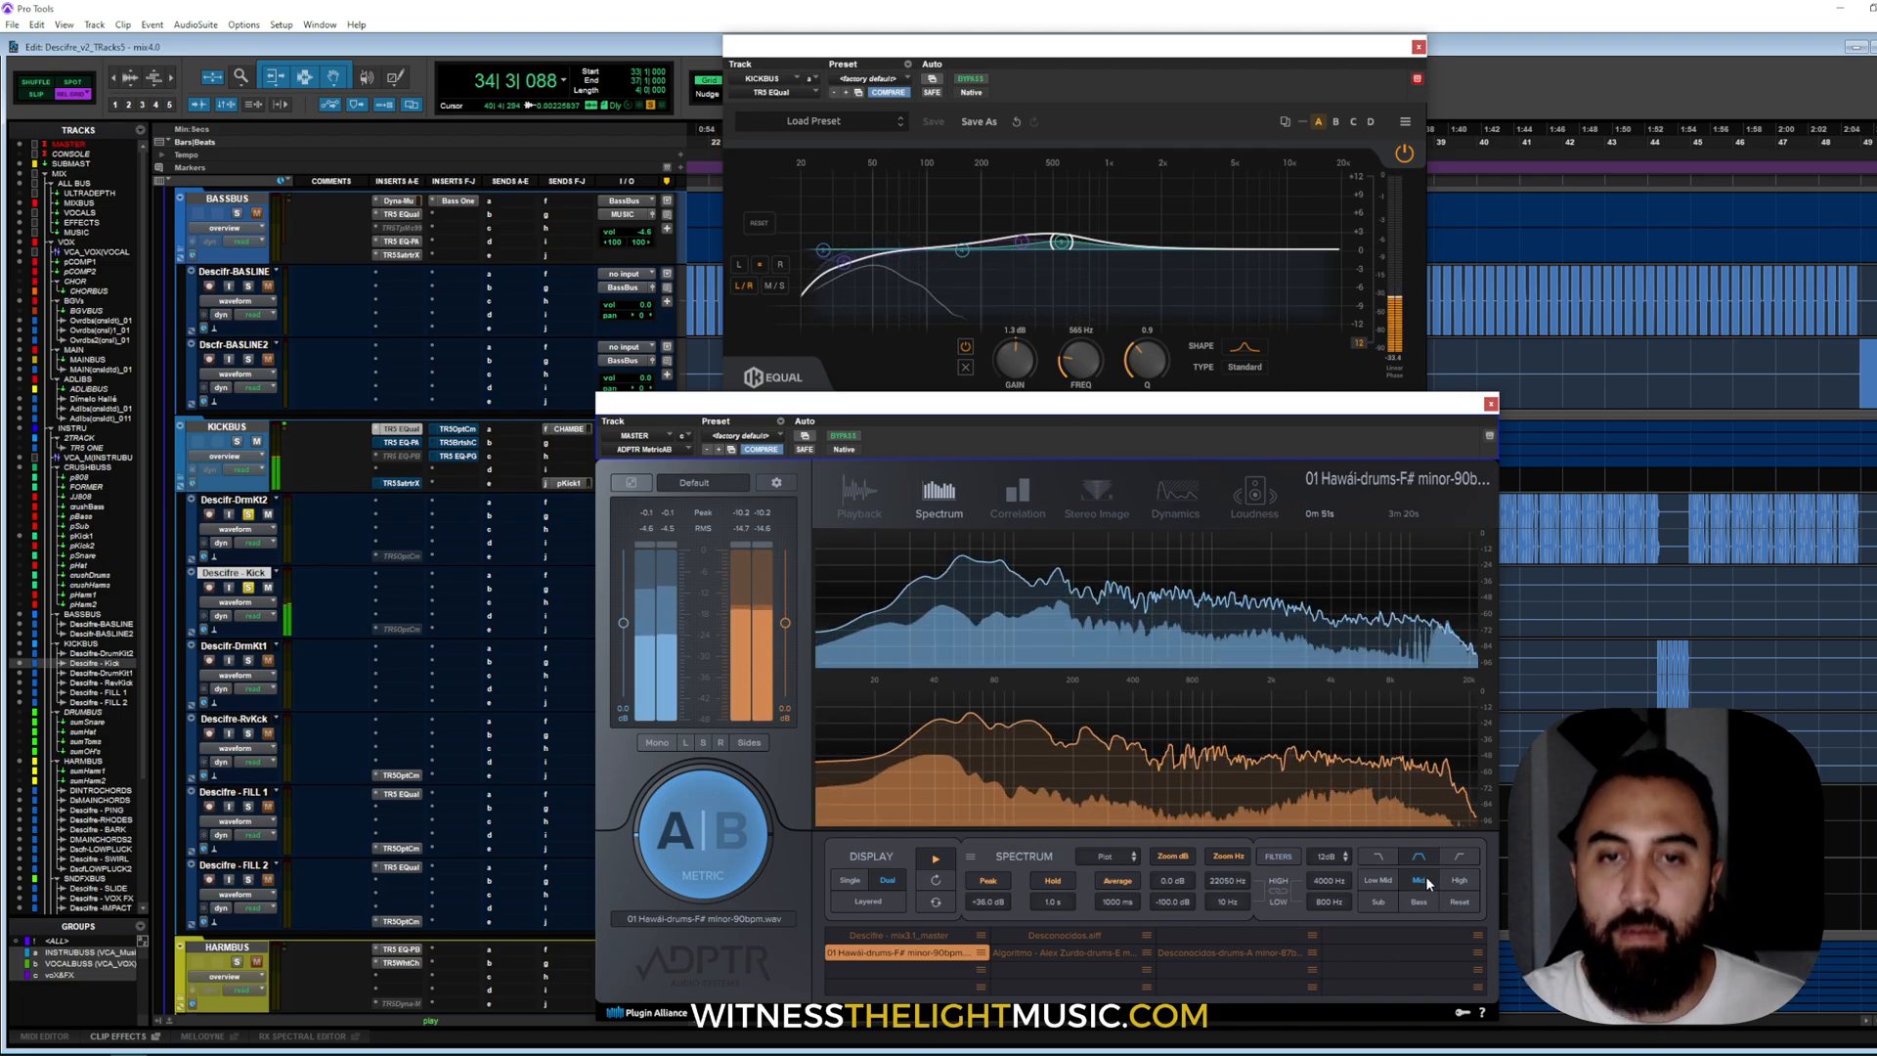
pyautogui.click(697, 869)
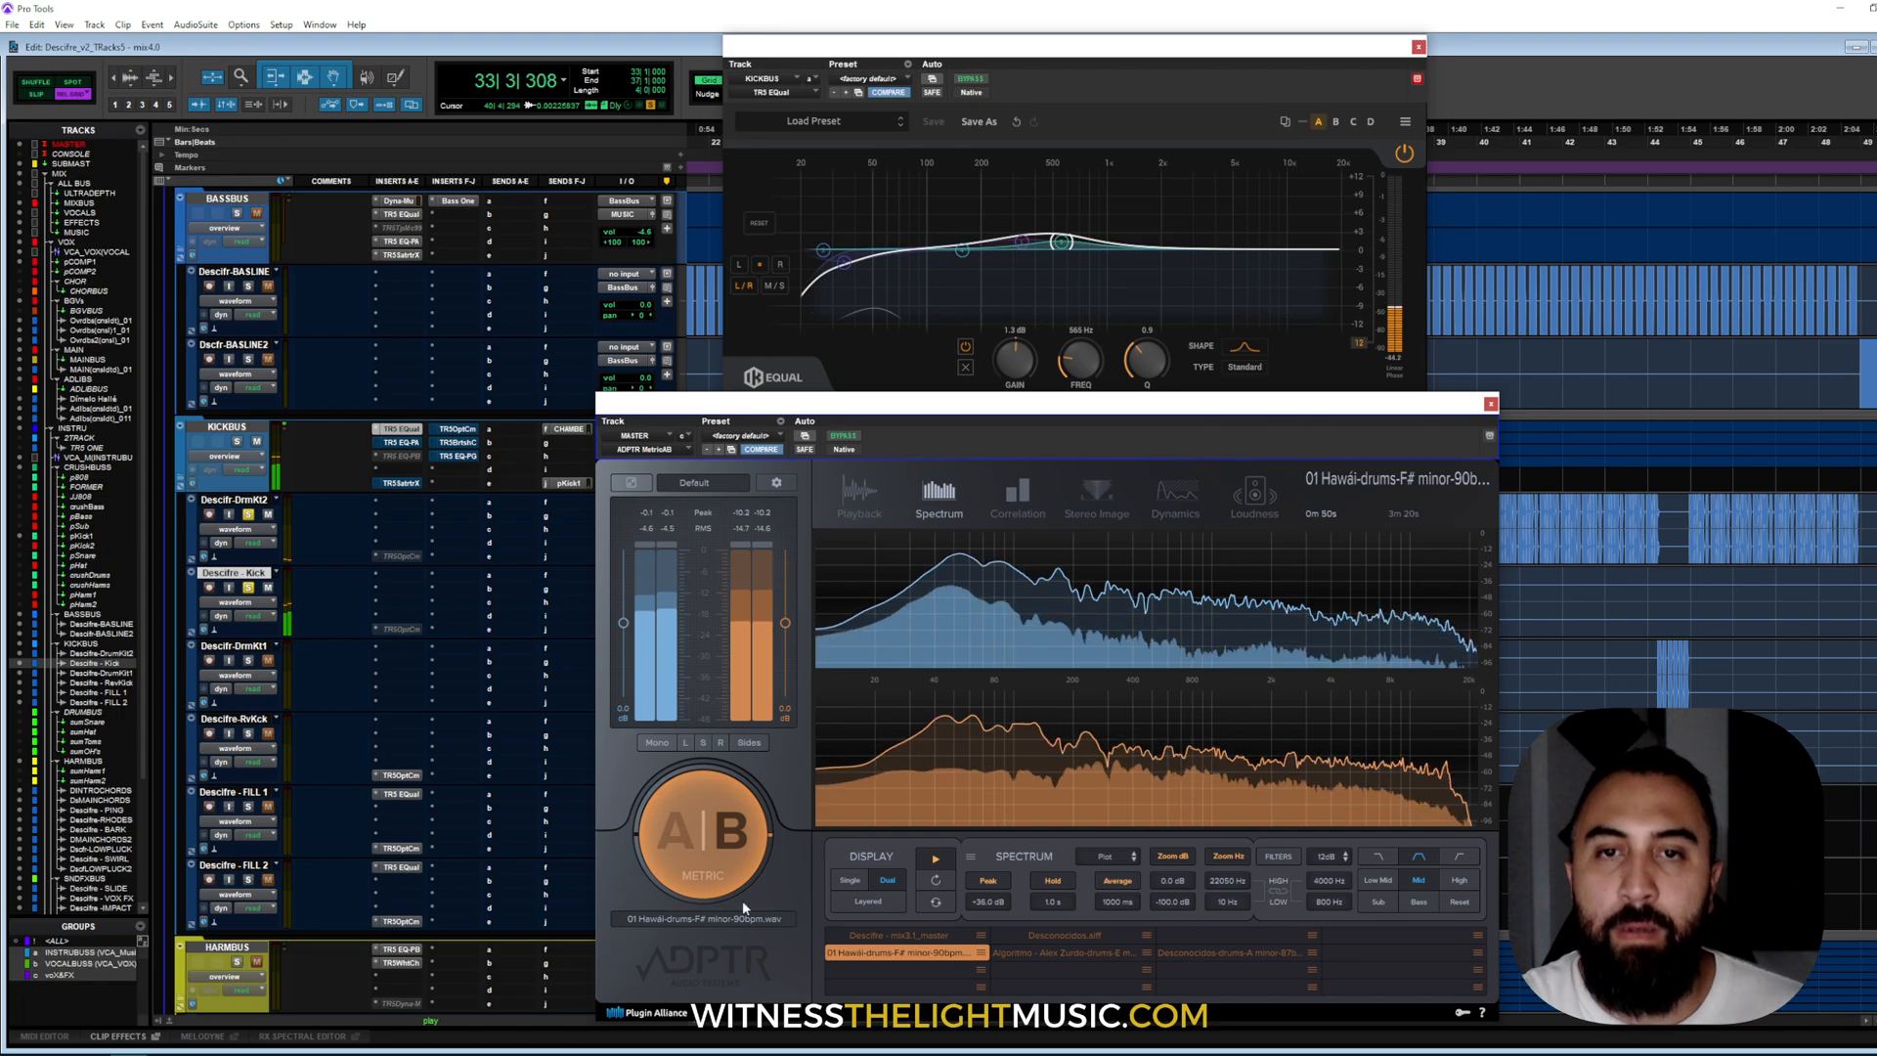
# - Match the reference track's loudness in the Playback view and compare it with the mix by ear
pyautogui.click(860, 507)
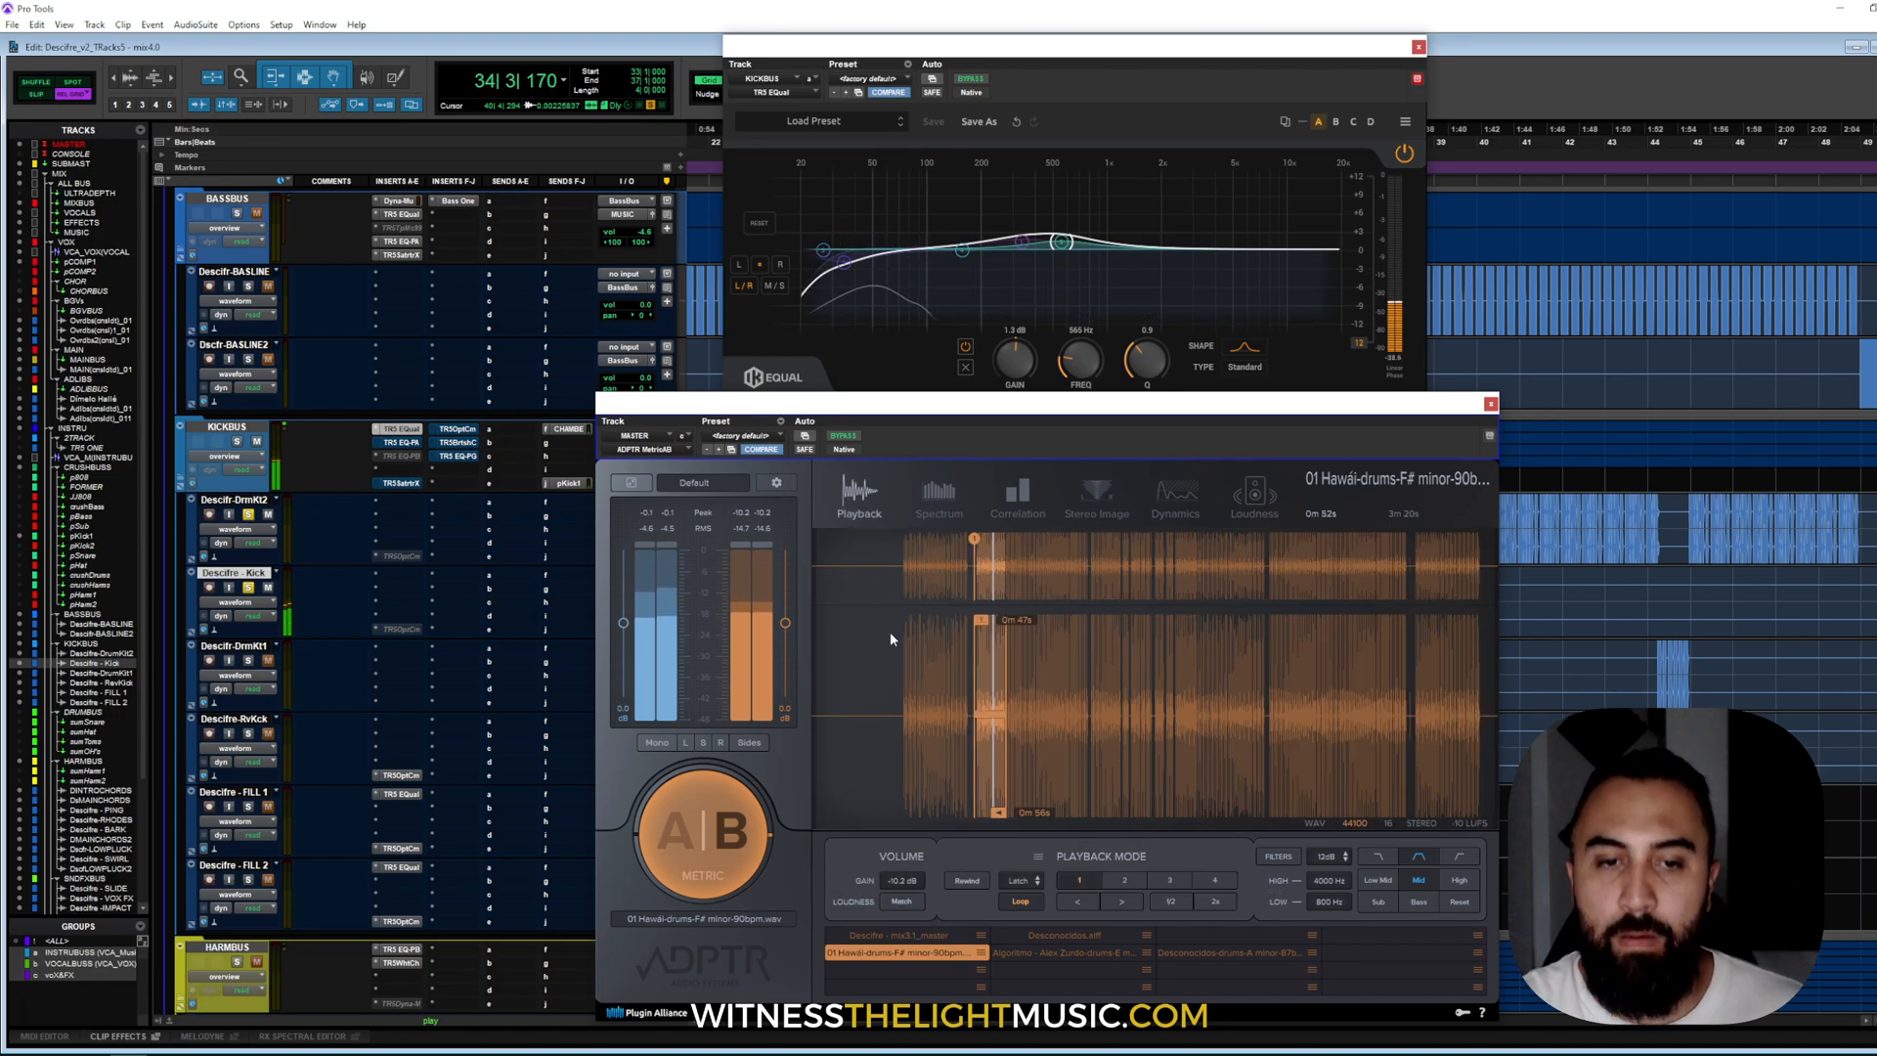
pyautogui.click(903, 899)
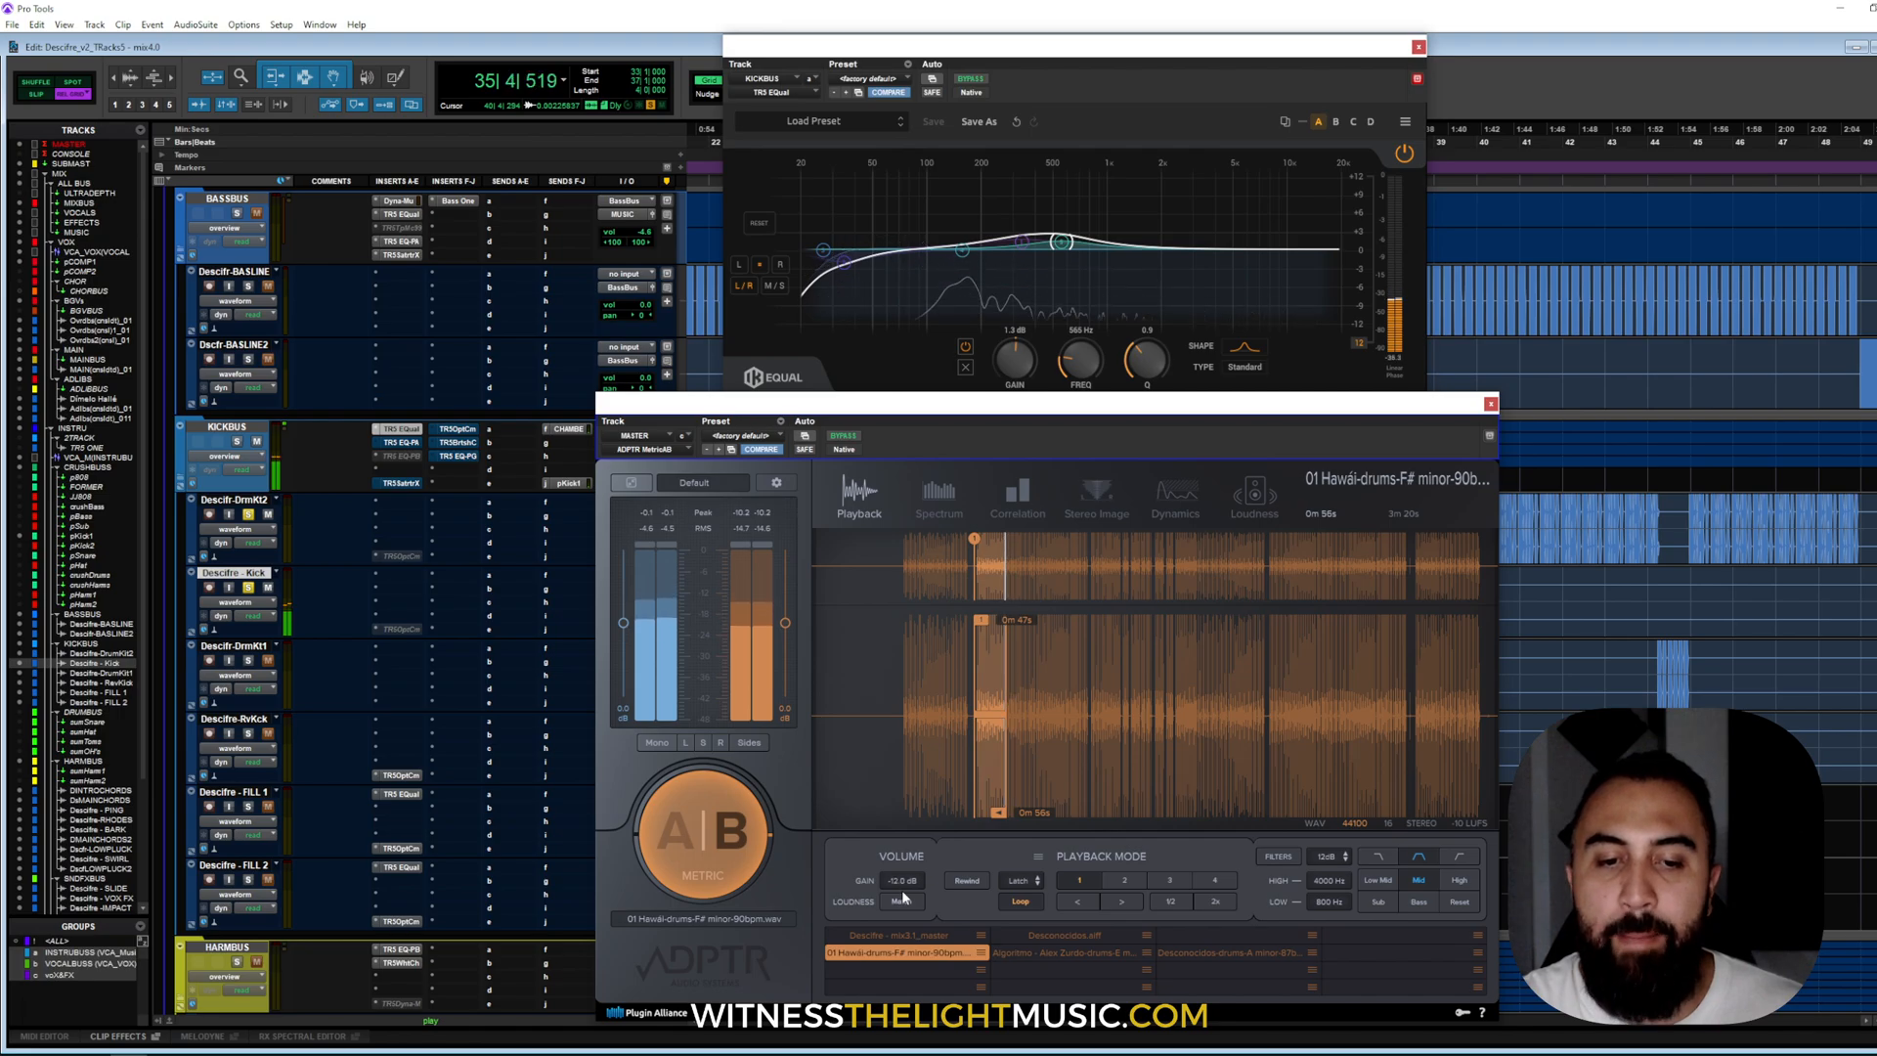
pyautogui.click(723, 838)
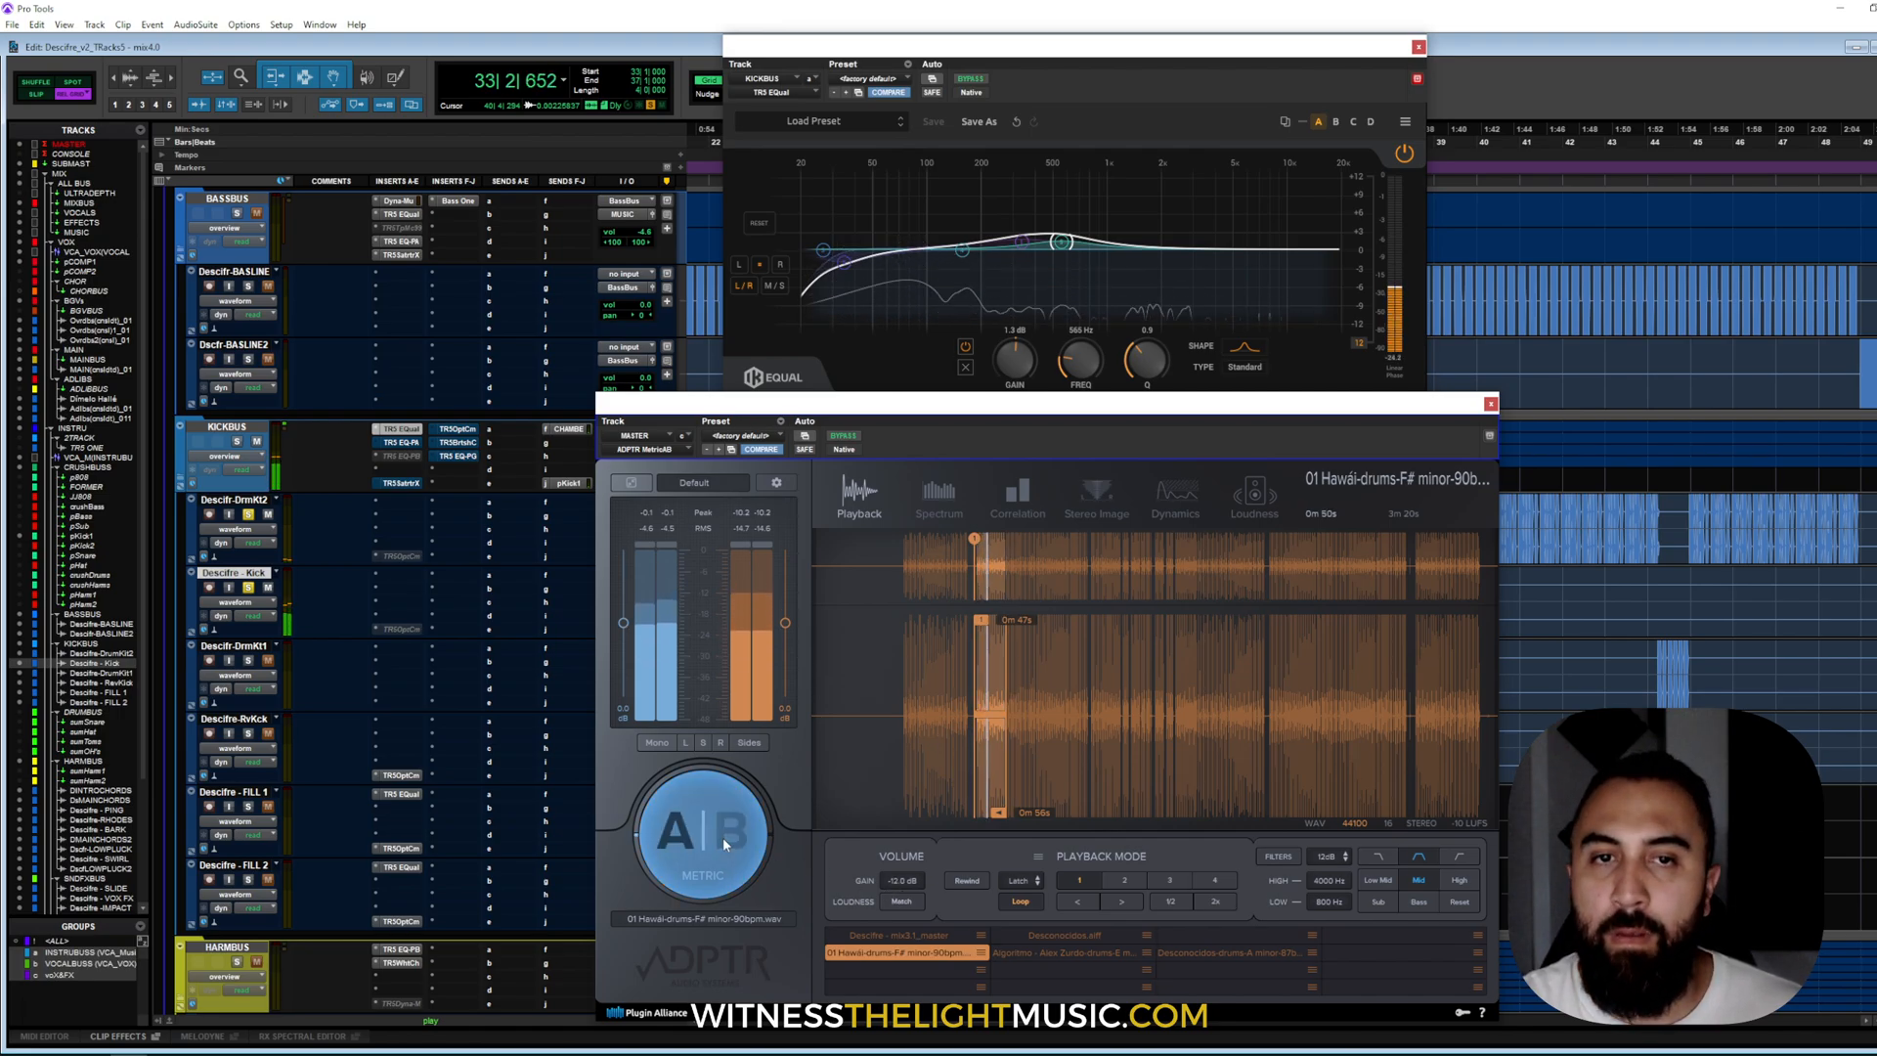
pyautogui.click(723, 837)
pyautogui.press('space')
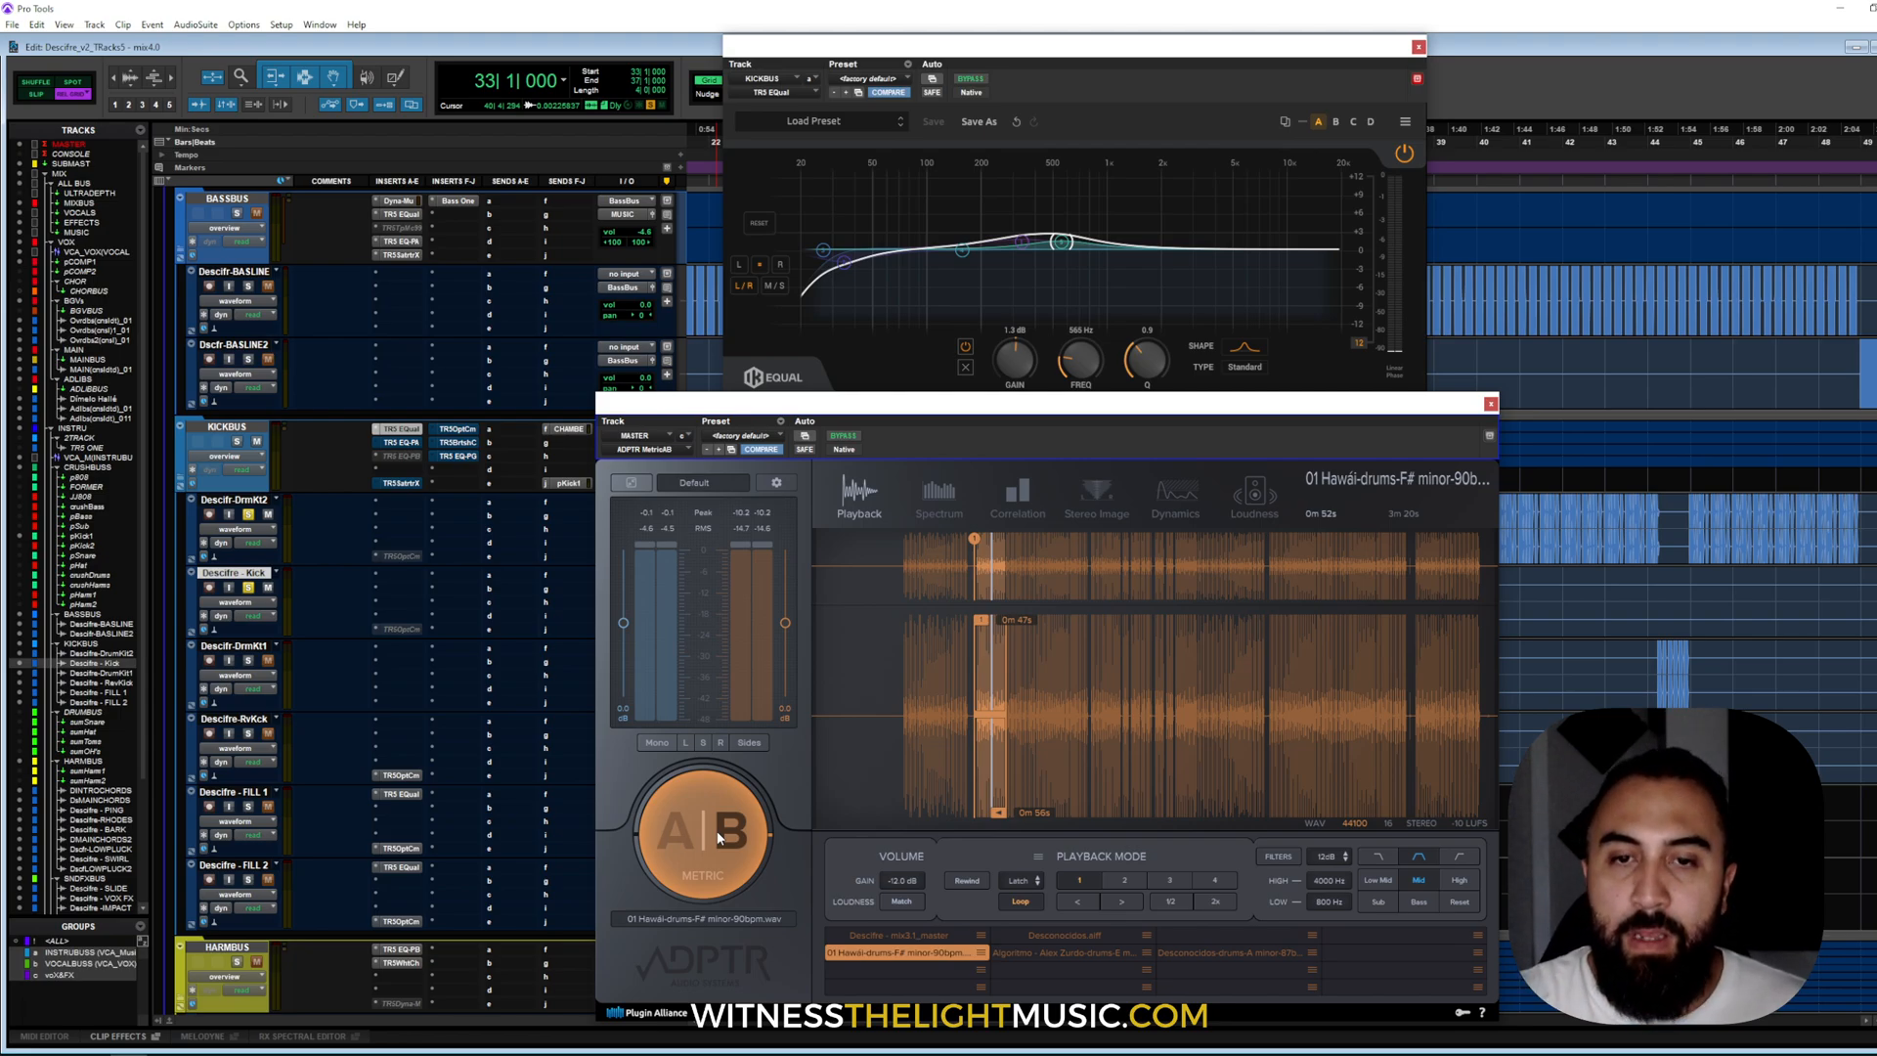
# - Show the spectrum with the Mid filter on and compare the reference's 800–4000 Hz range with the mix
pyautogui.click(937, 500)
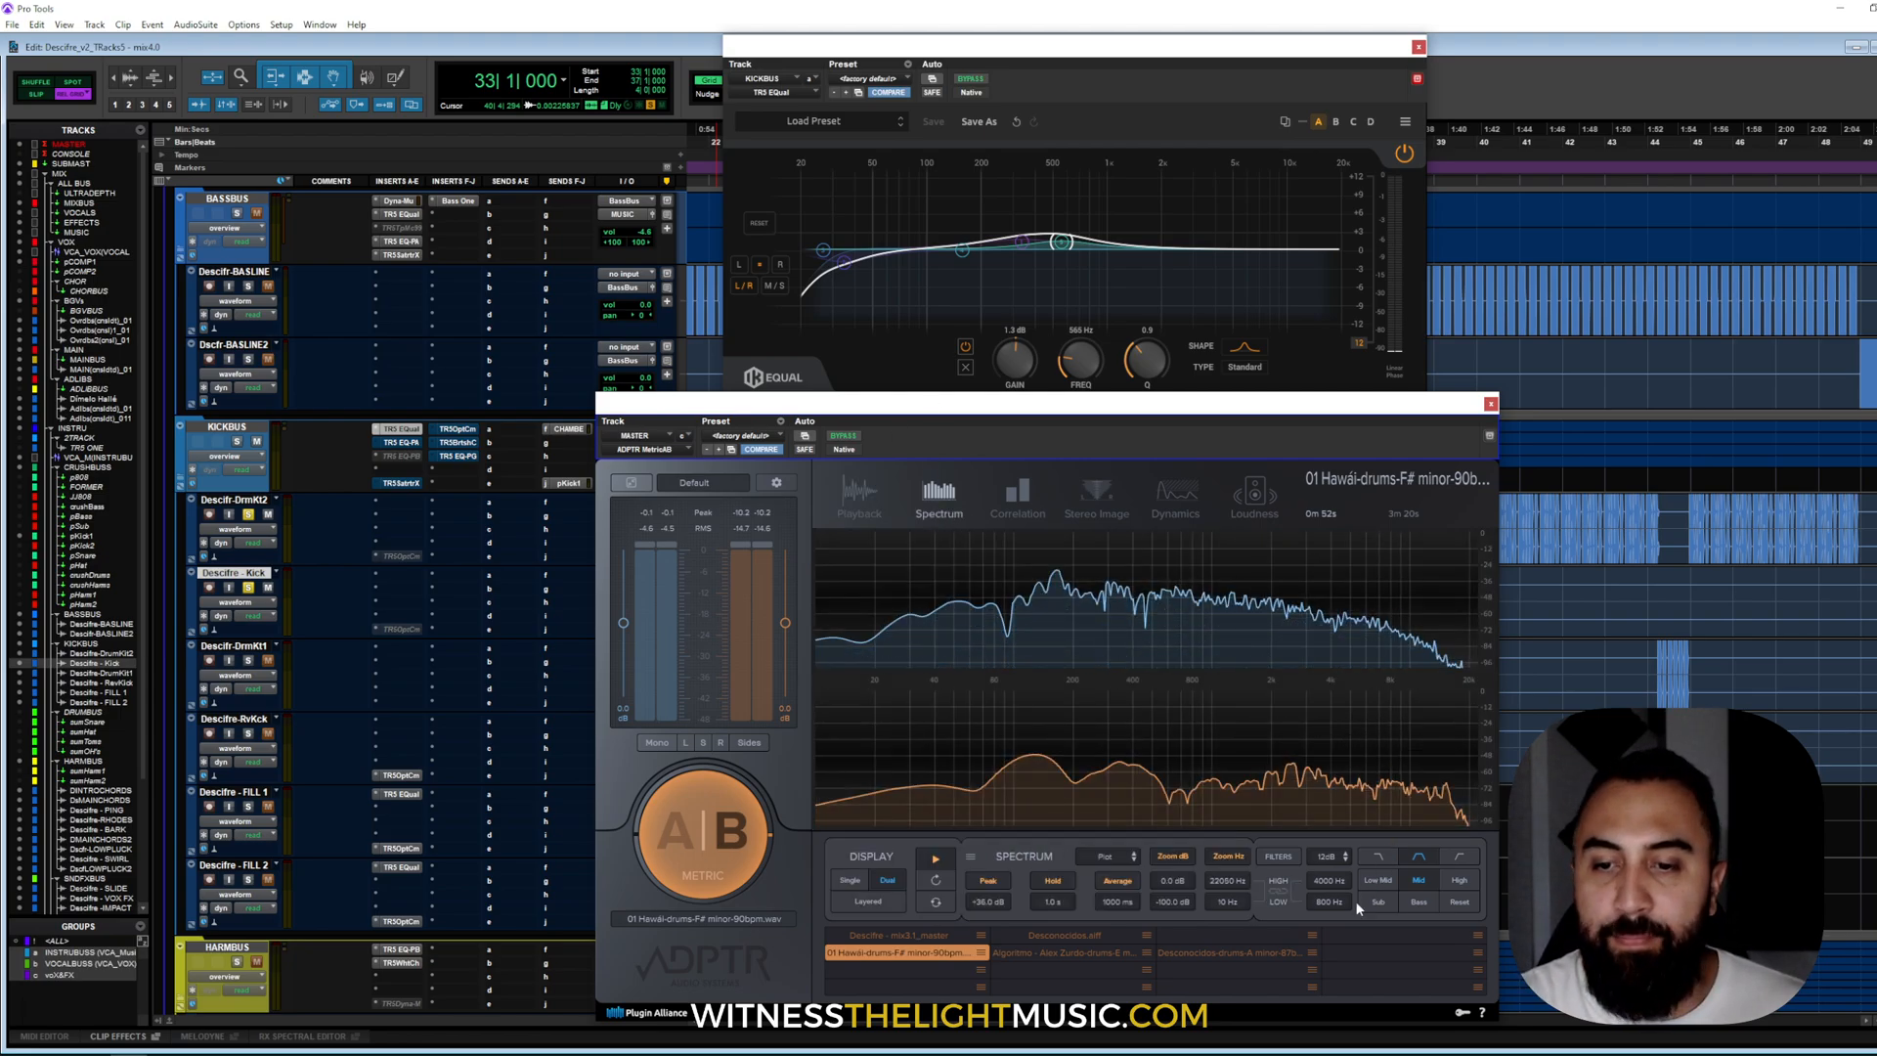
pyautogui.click(1414, 881)
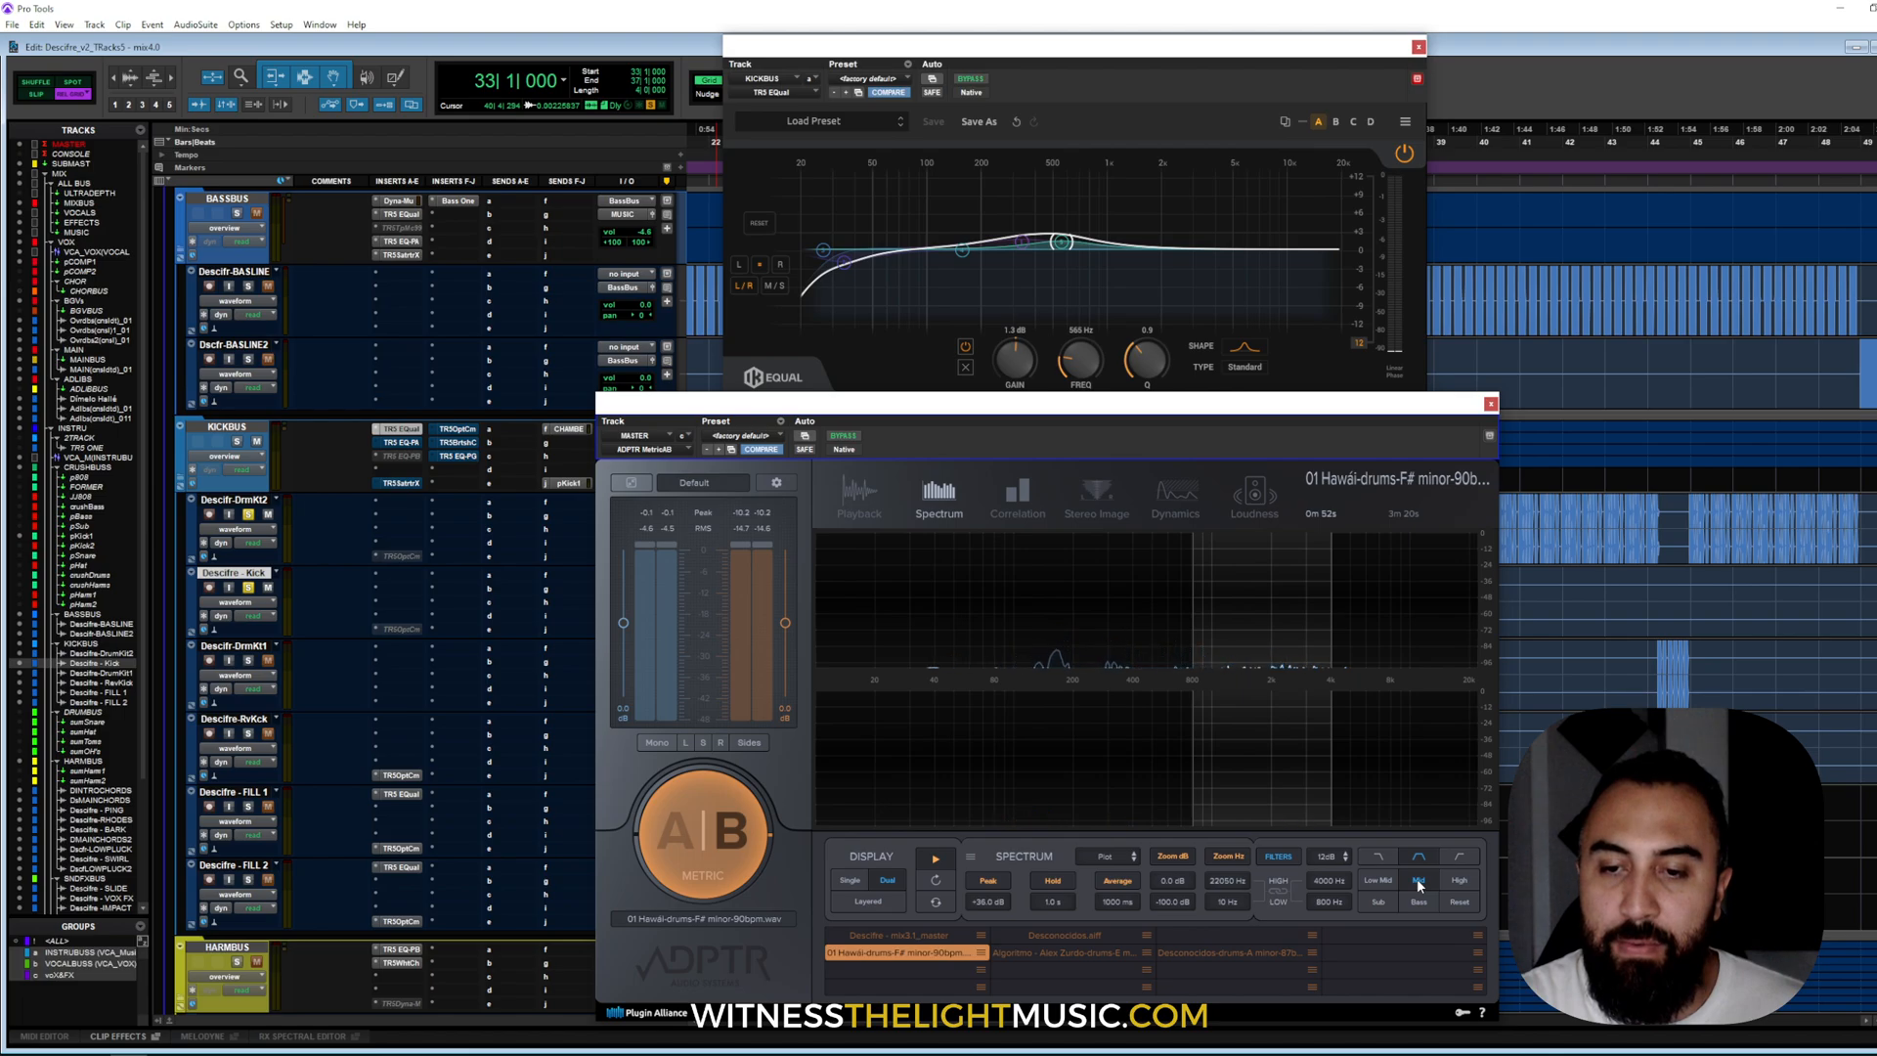
pyautogui.moveTo(997, 405); pyautogui.dragTo(1000, 373)
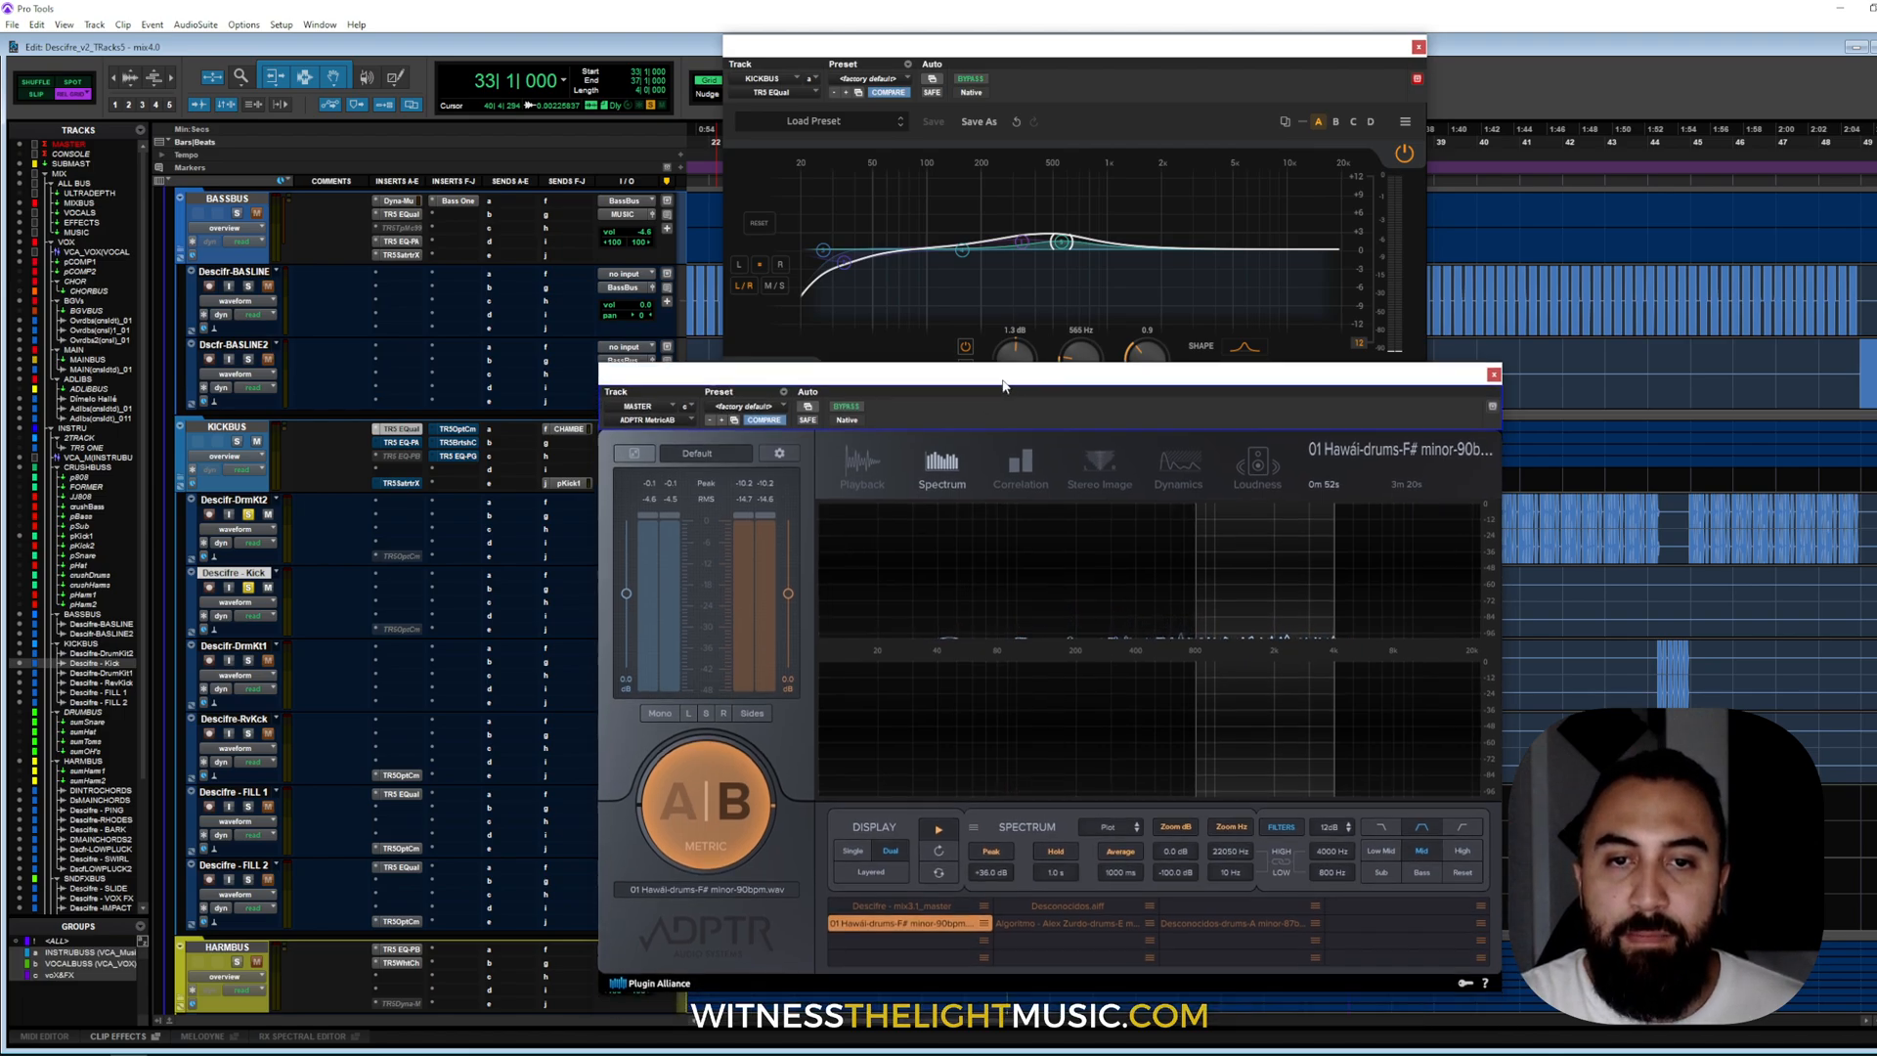
pyautogui.press('space')
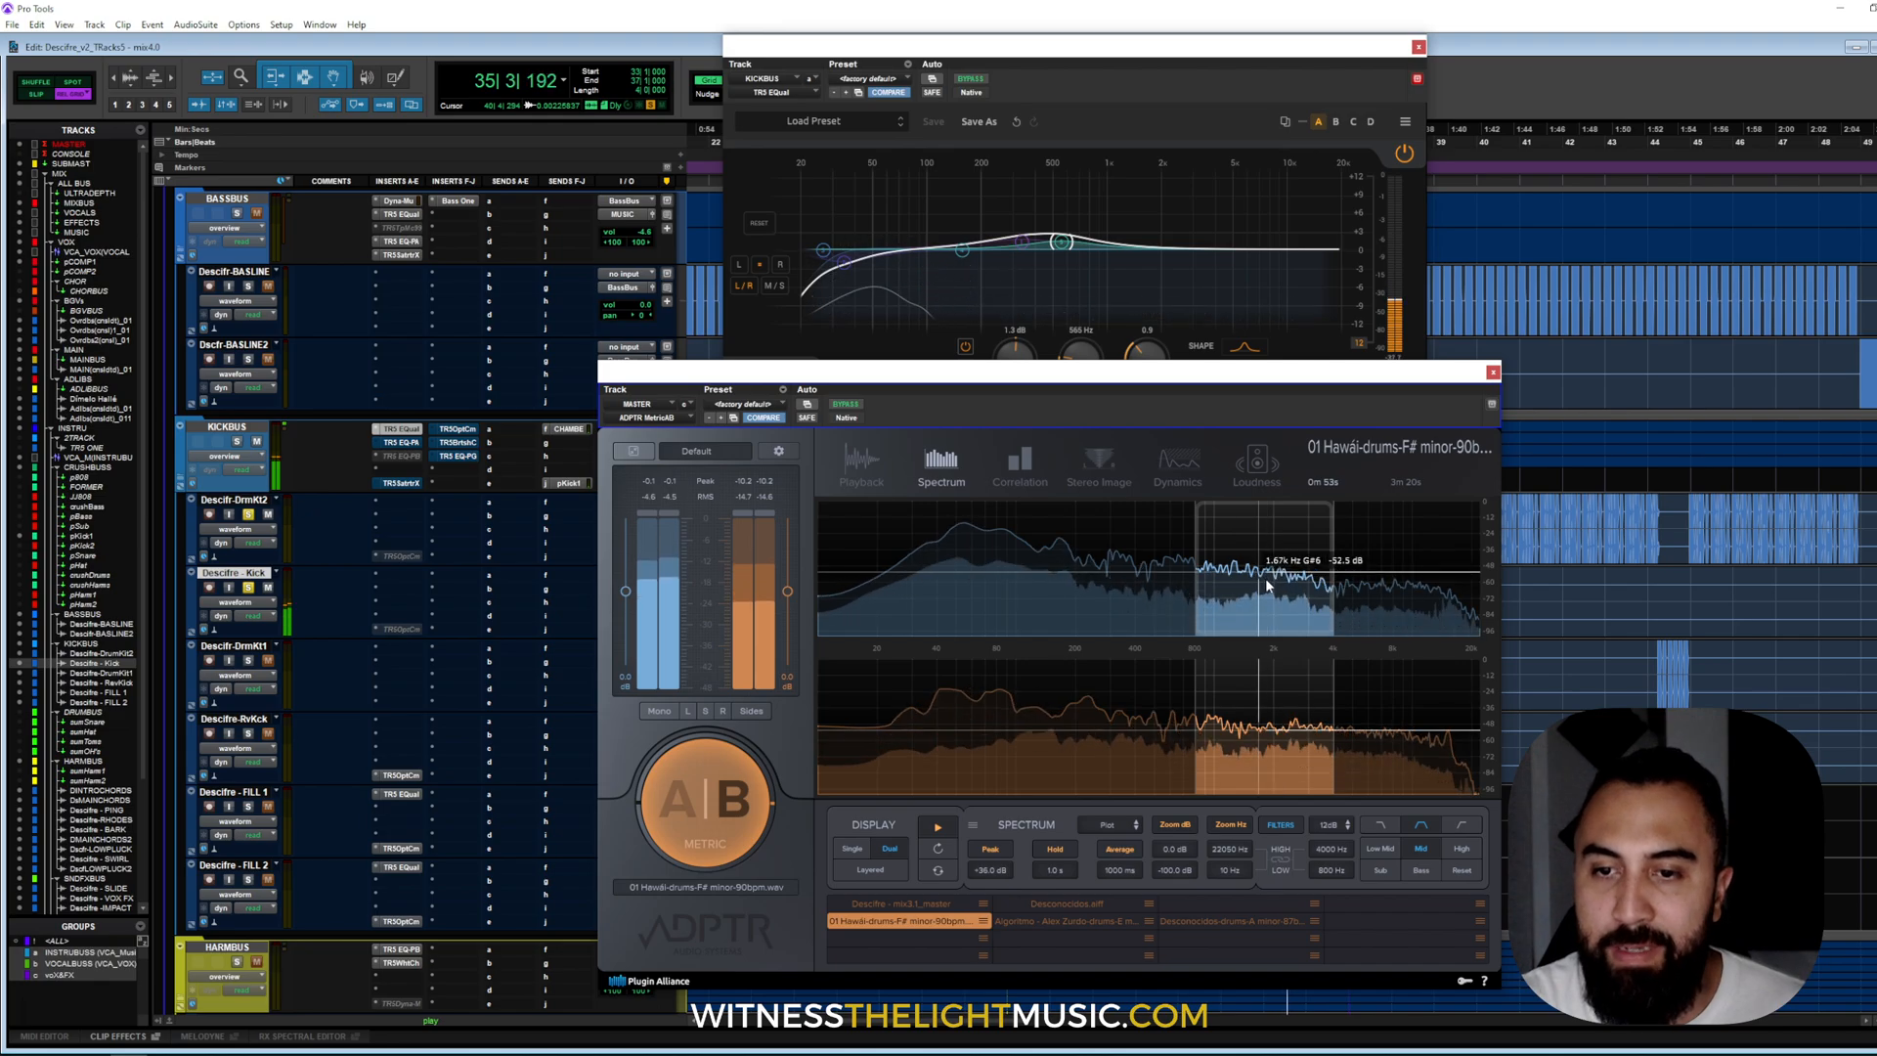
pyautogui.click(678, 813)
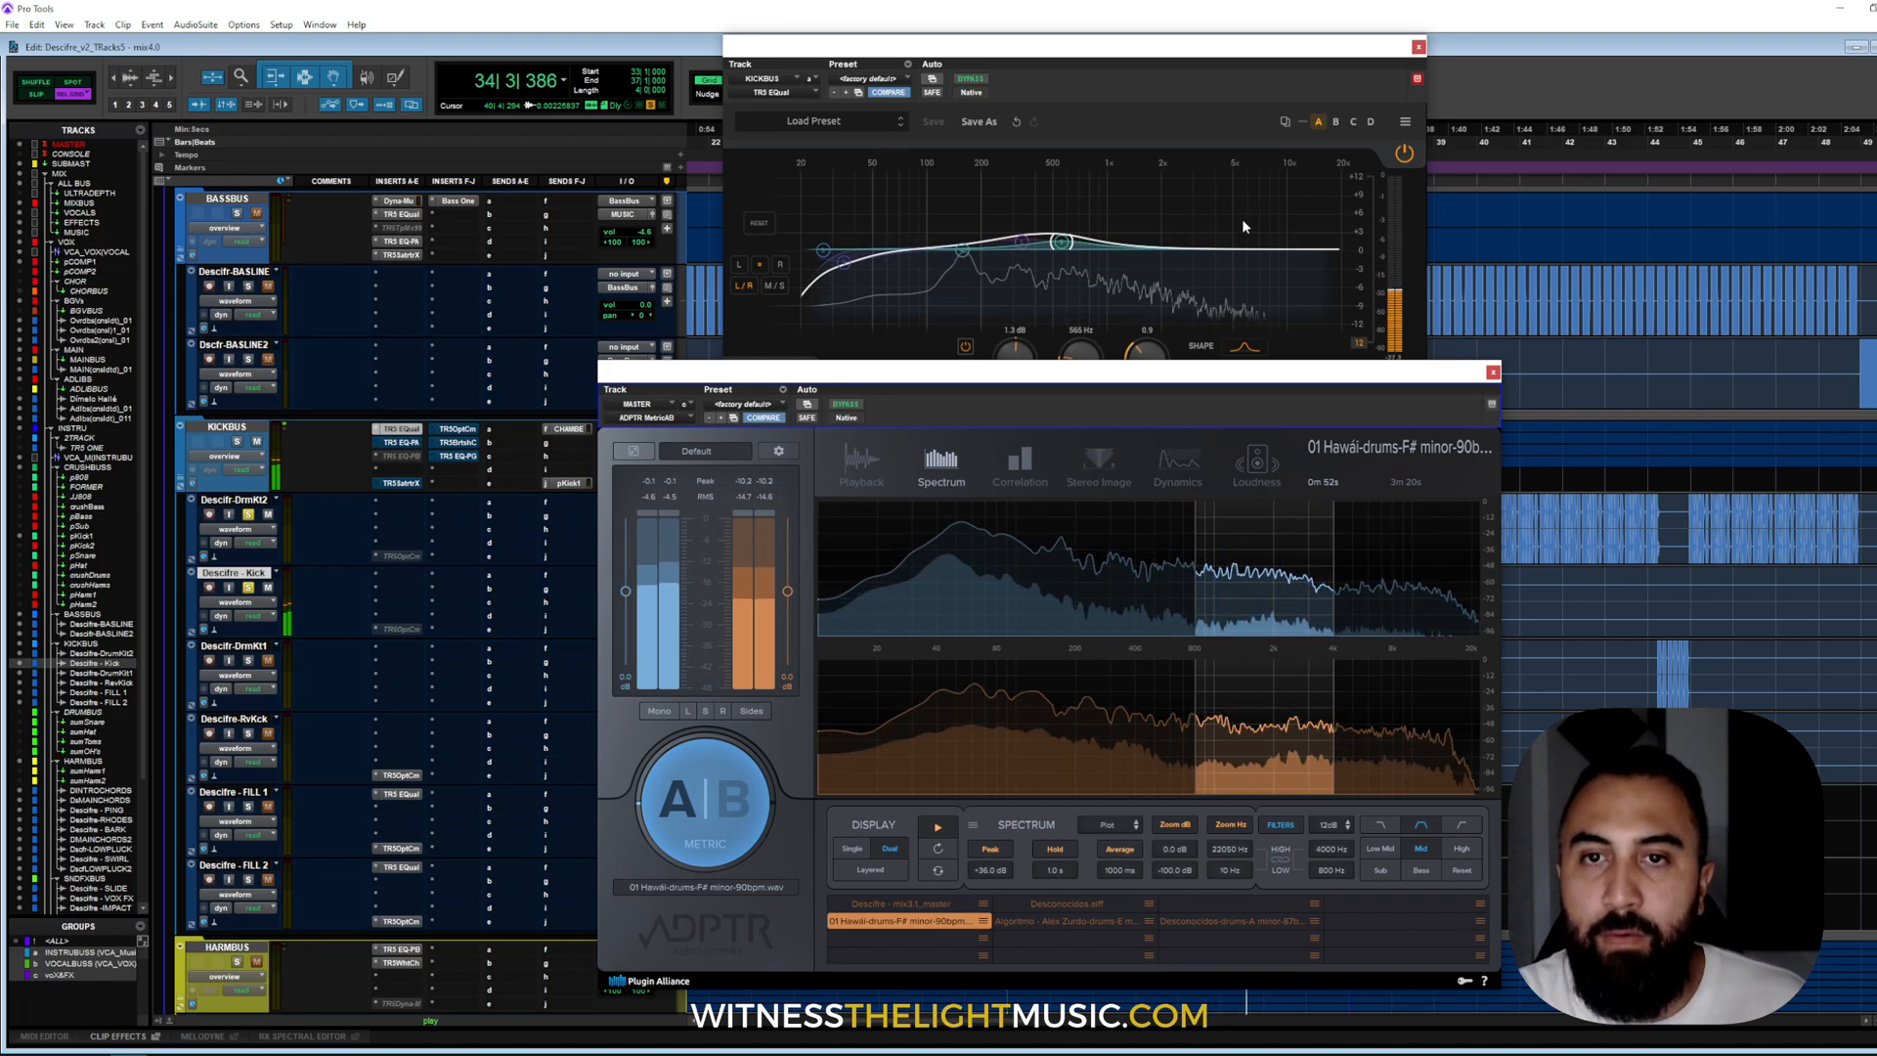
# - Add a KICKBUS EQual band at about 3.14 kHz with about 2.9 dB of gain and set its type to UK Modern 2
pyautogui.doubleClick(1179, 250)
pyautogui.moveTo(1179, 250)
pyautogui.mouseDown()
pyautogui.moveTo(1208, 242)
pyautogui.moveTo(1163, 201)
pyautogui.moveTo(1194, 238)
pyautogui.mouseUp()
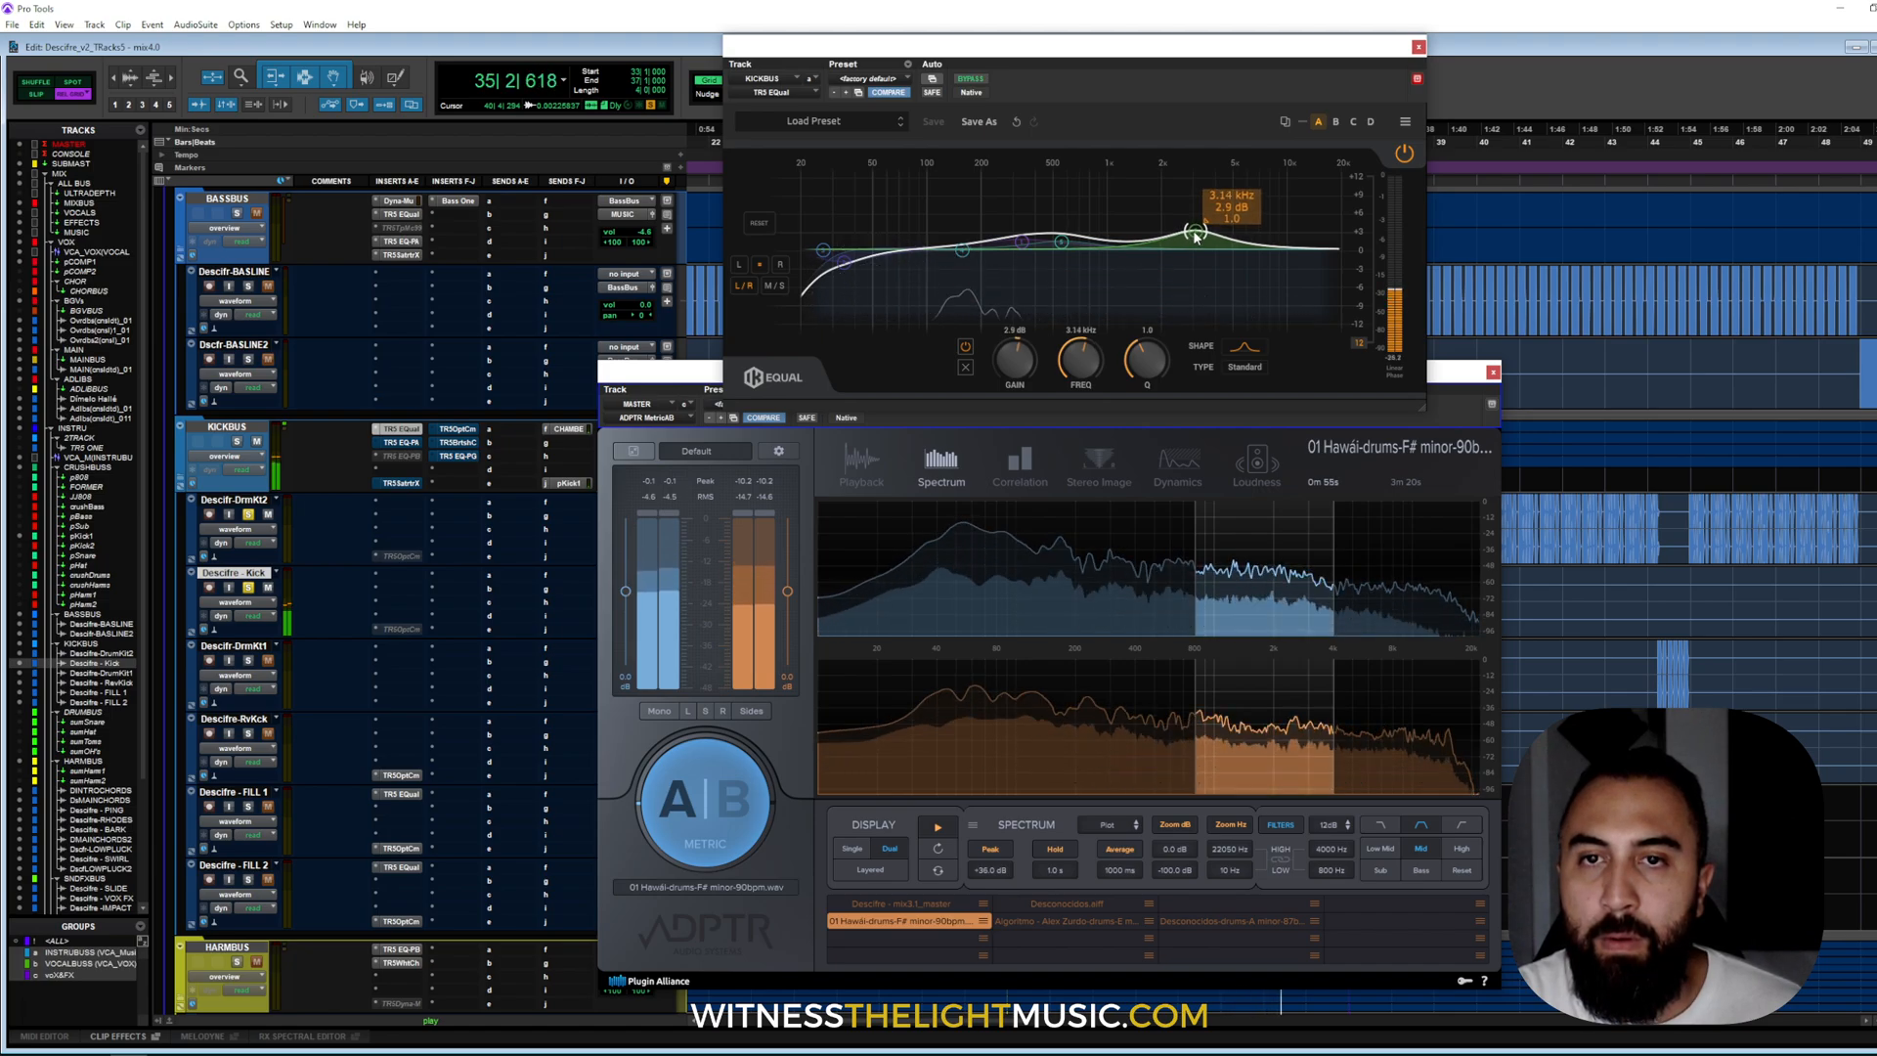
pyautogui.click(1241, 369)
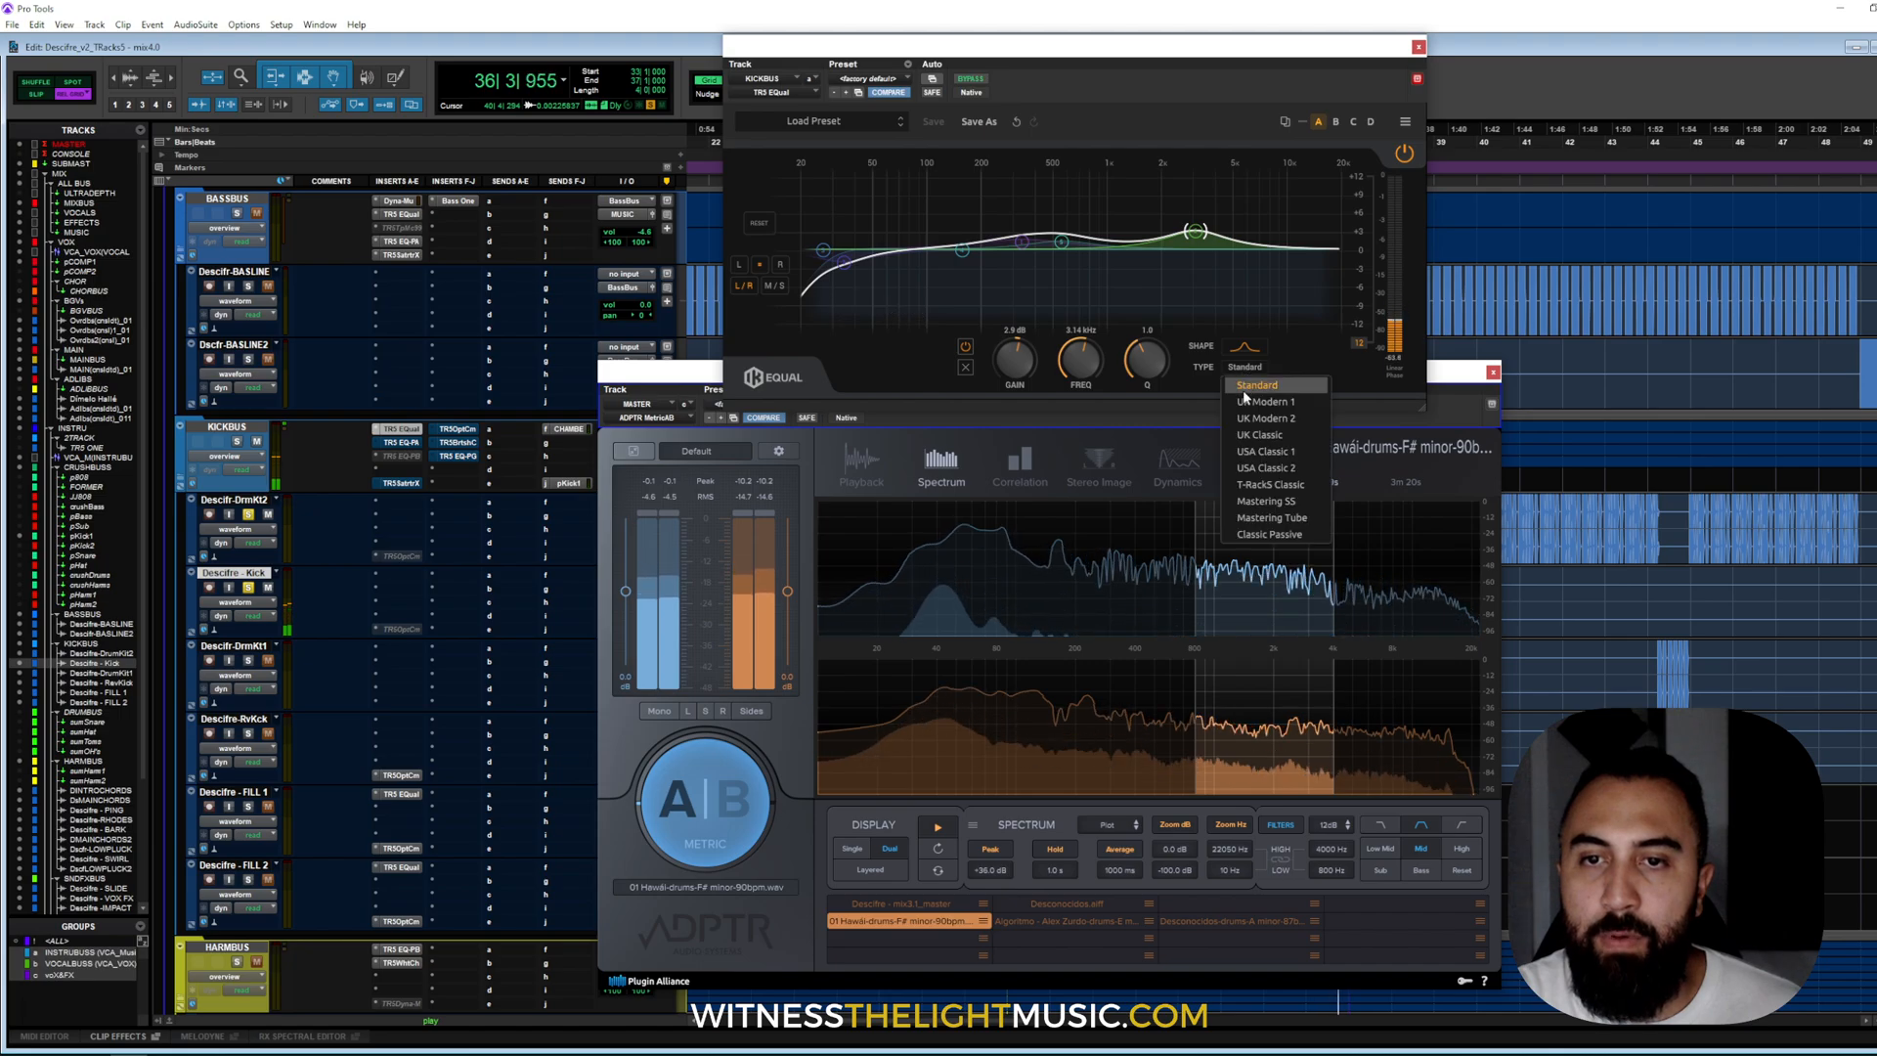
pyautogui.click(1250, 404)
pyautogui.click(1245, 367)
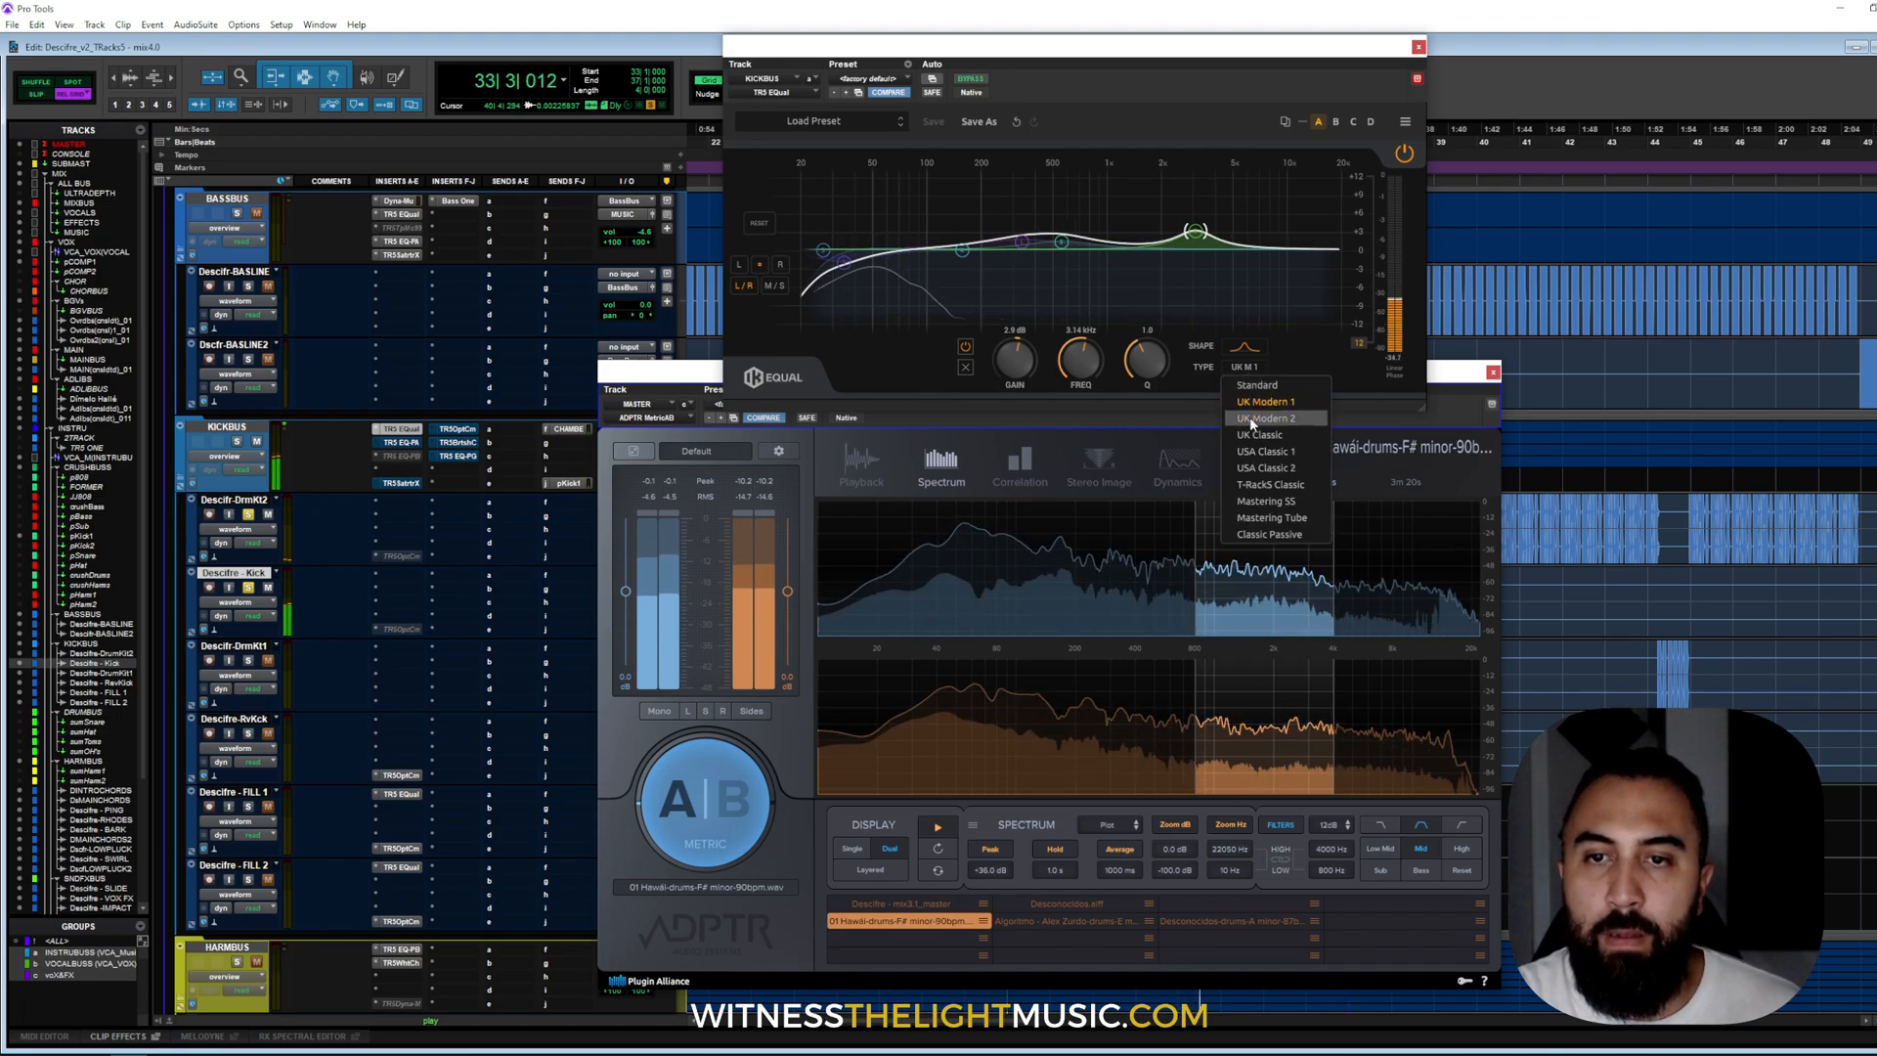
pyautogui.click(1249, 419)
pyautogui.moveTo(1194, 238); pyautogui.dragTo(1194, 239)
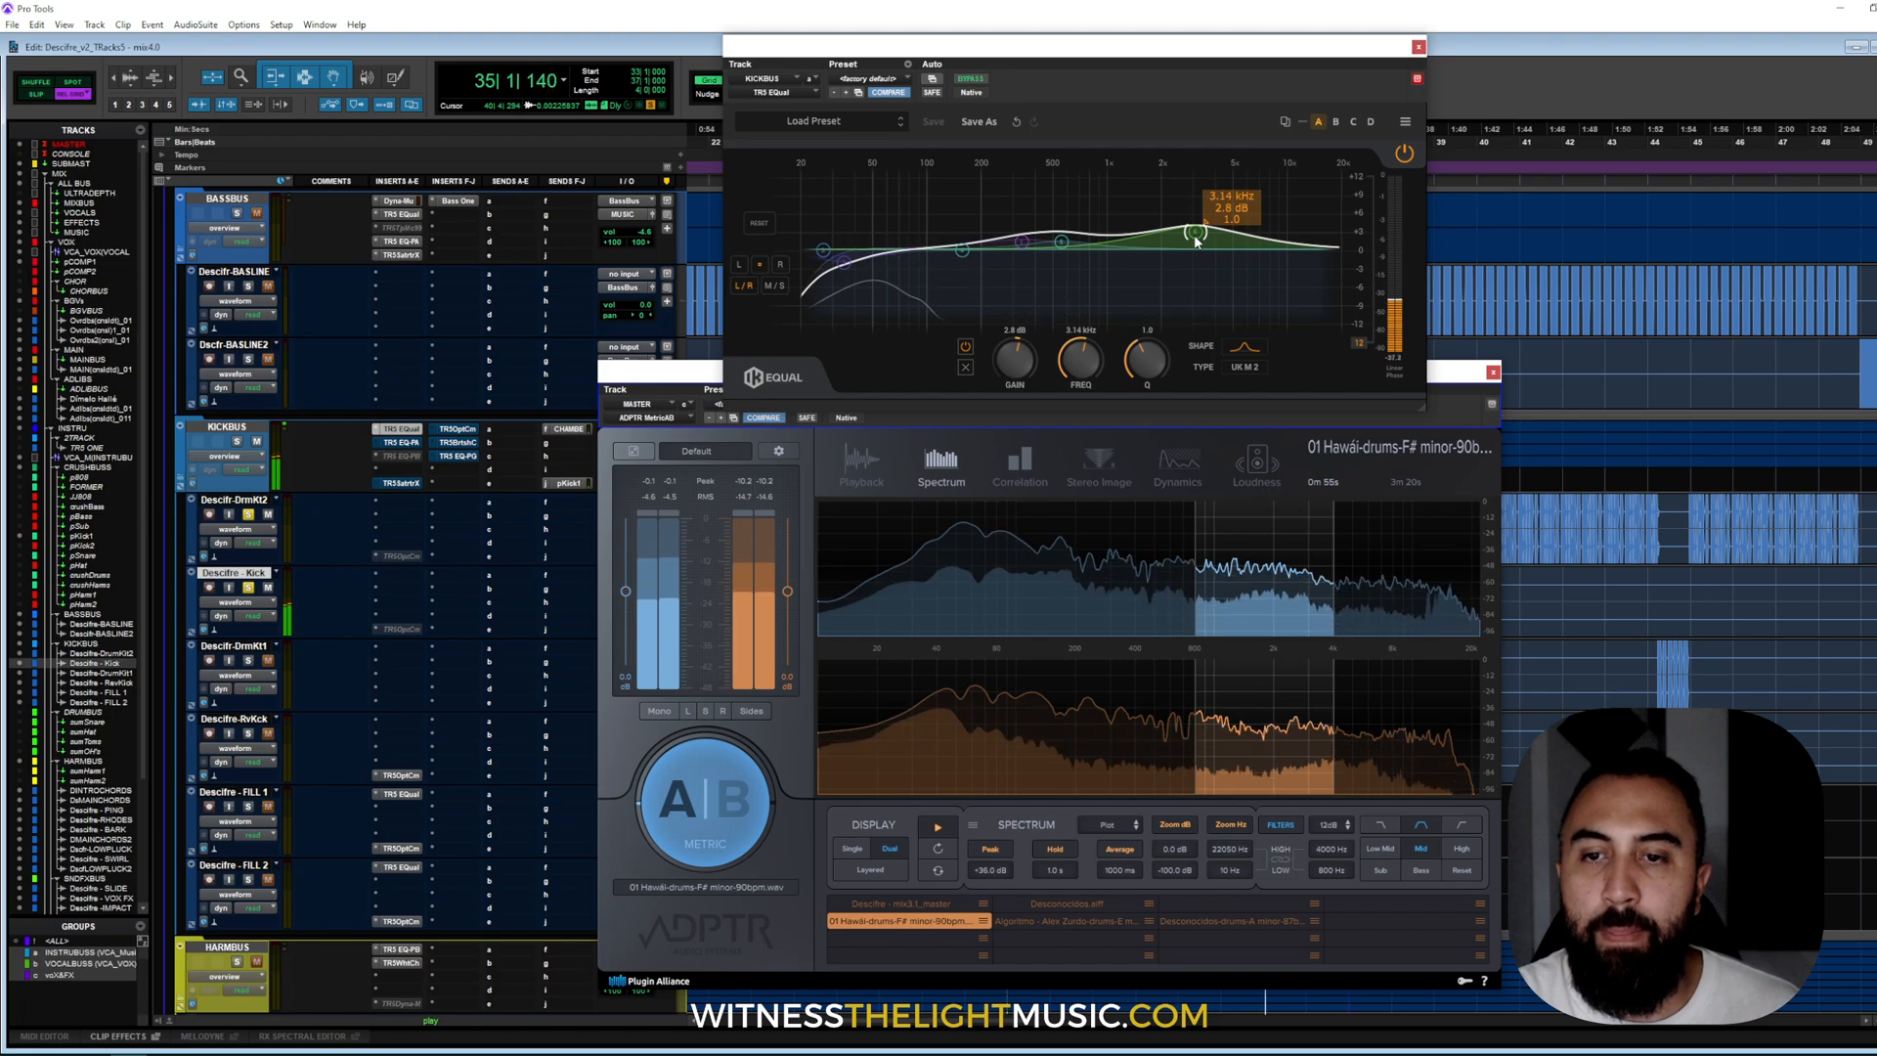
pyautogui.moveTo(1195, 242); pyautogui.dragTo(1234, 232)
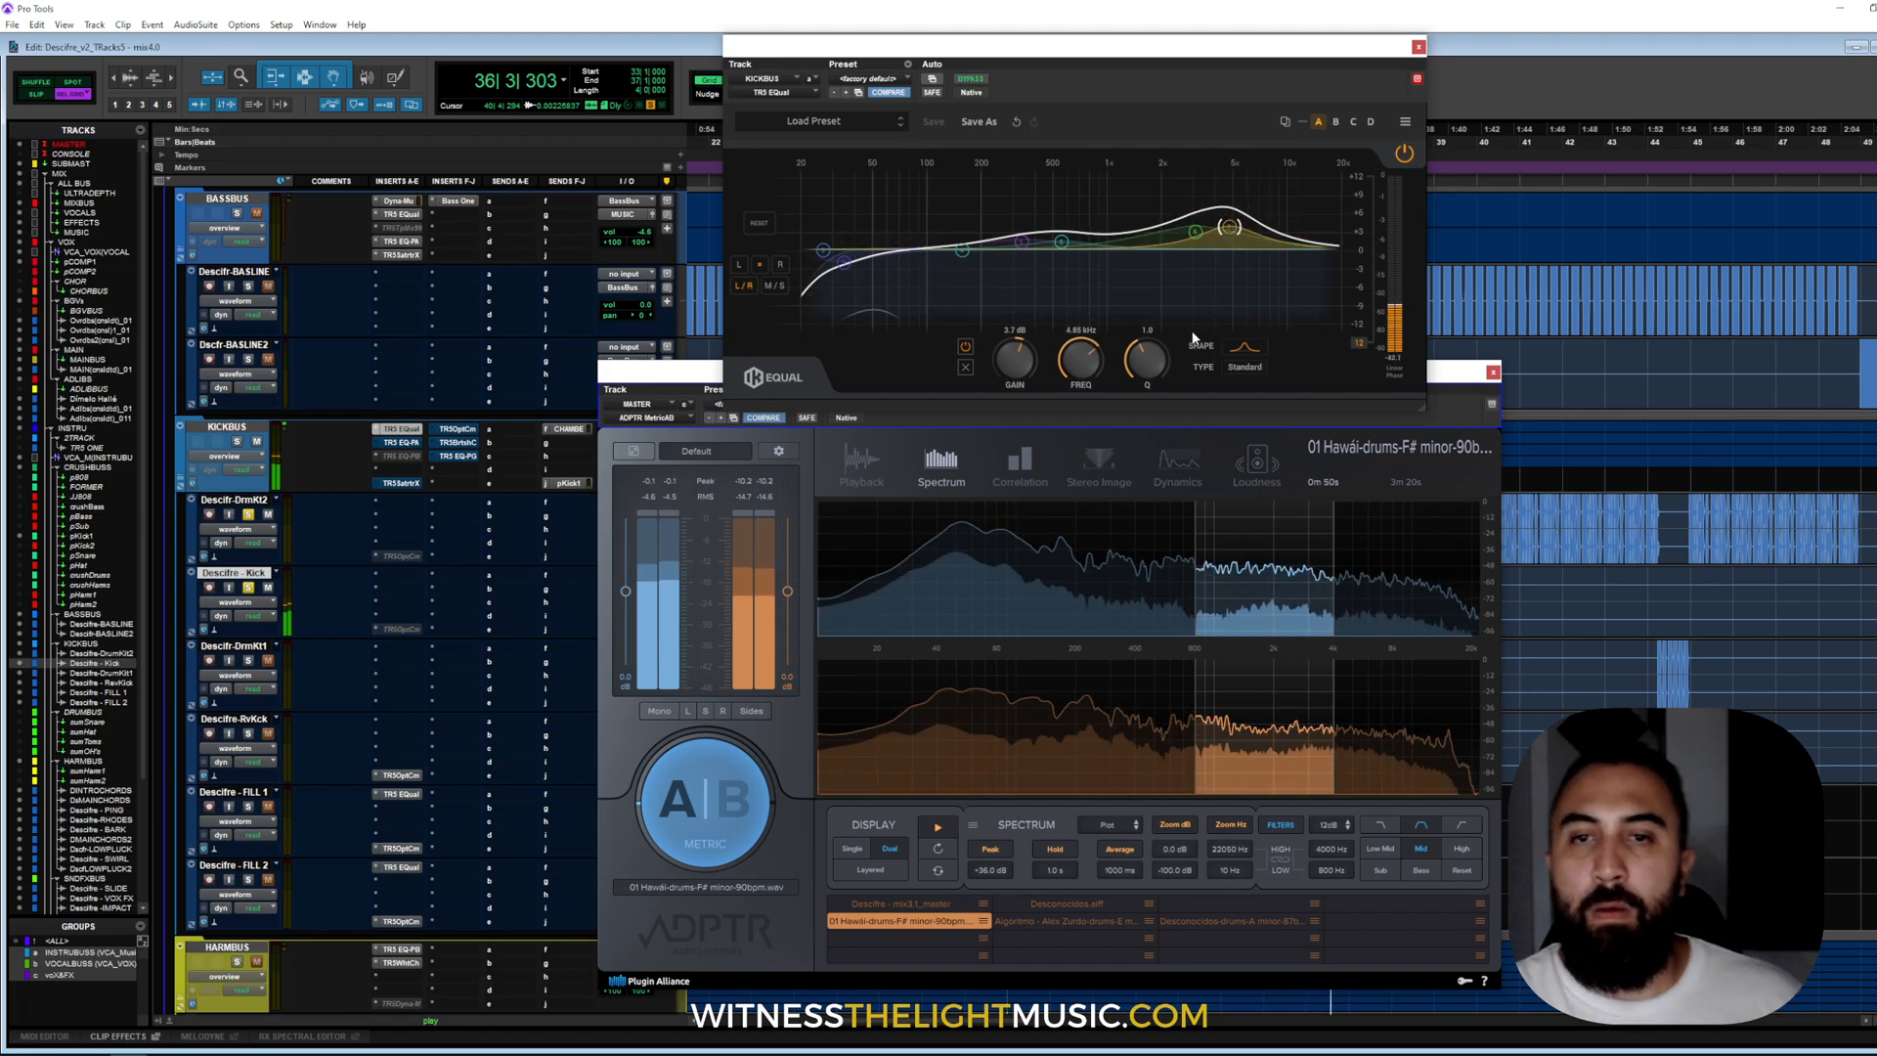
pyautogui.click(965, 368)
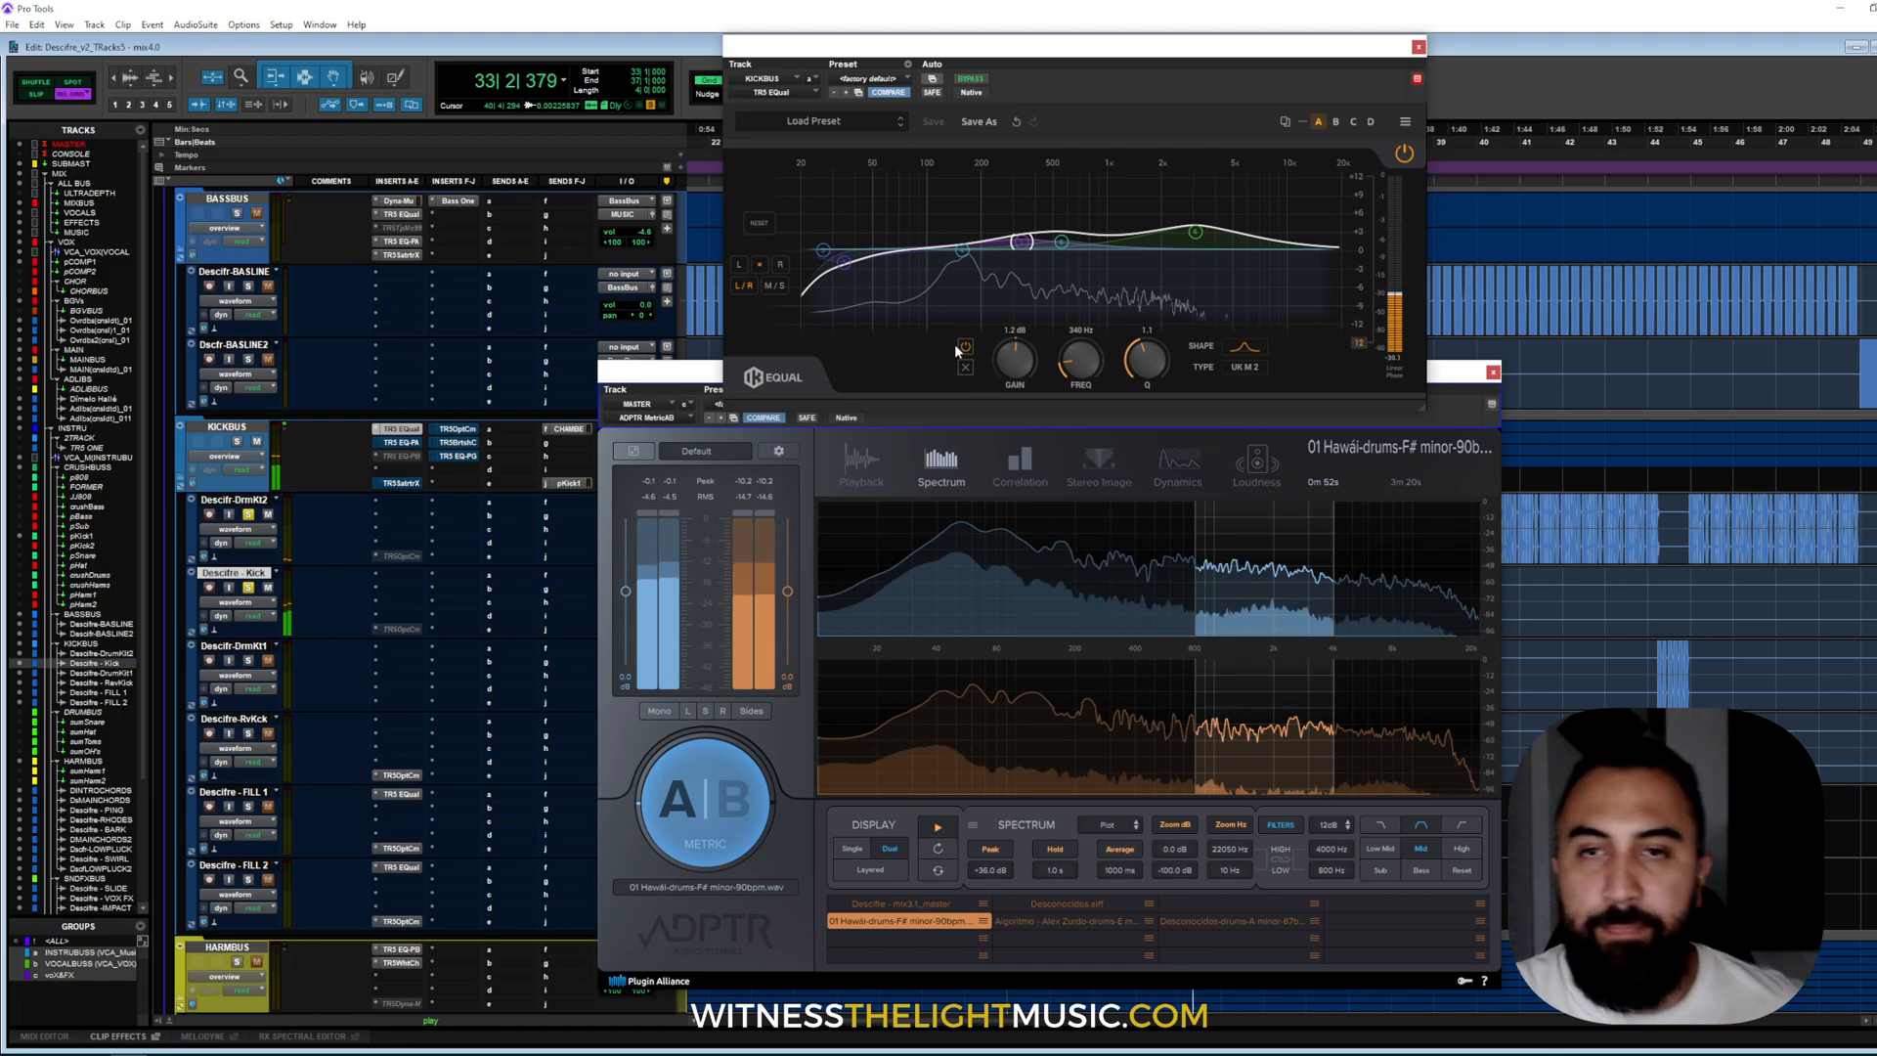
# - Compare the equalized kick with the reference track, turning off the Mid filter to hear the full spectrum
pyautogui.click(715, 774)
pyautogui.click(717, 785)
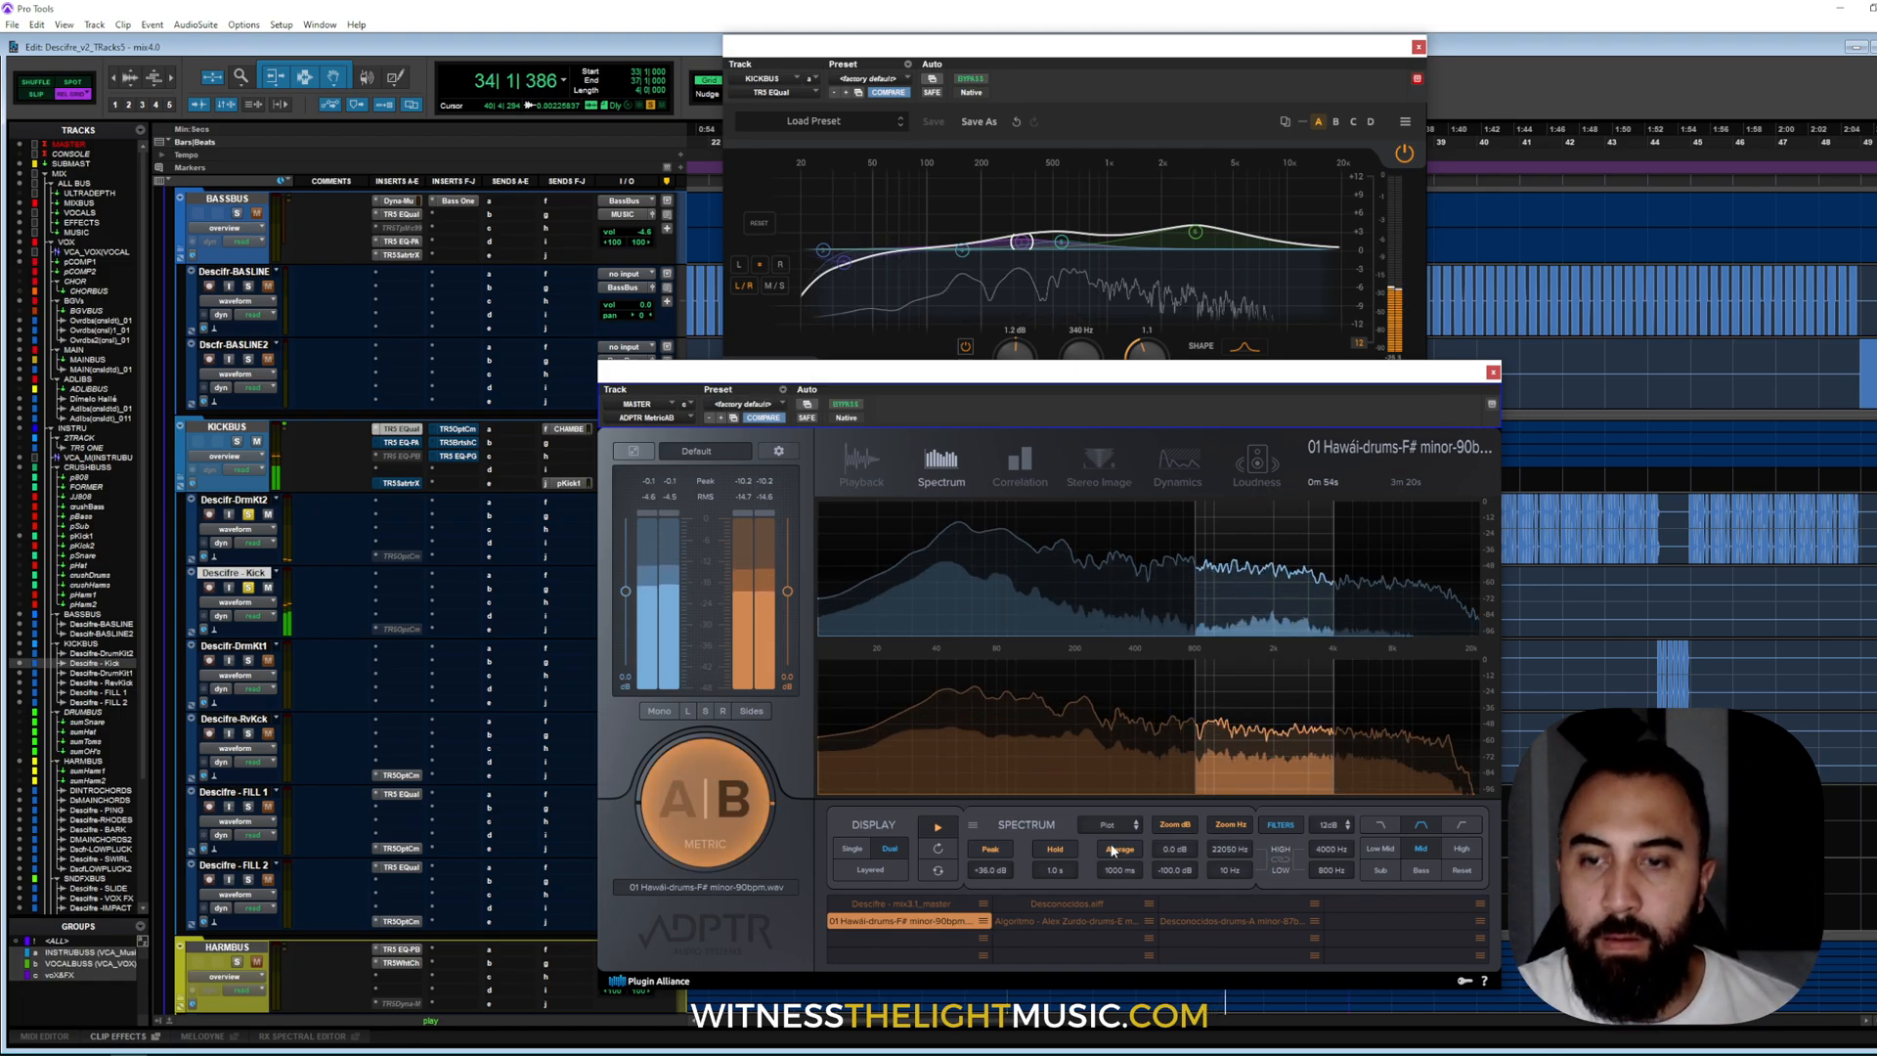
pyautogui.click(1429, 850)
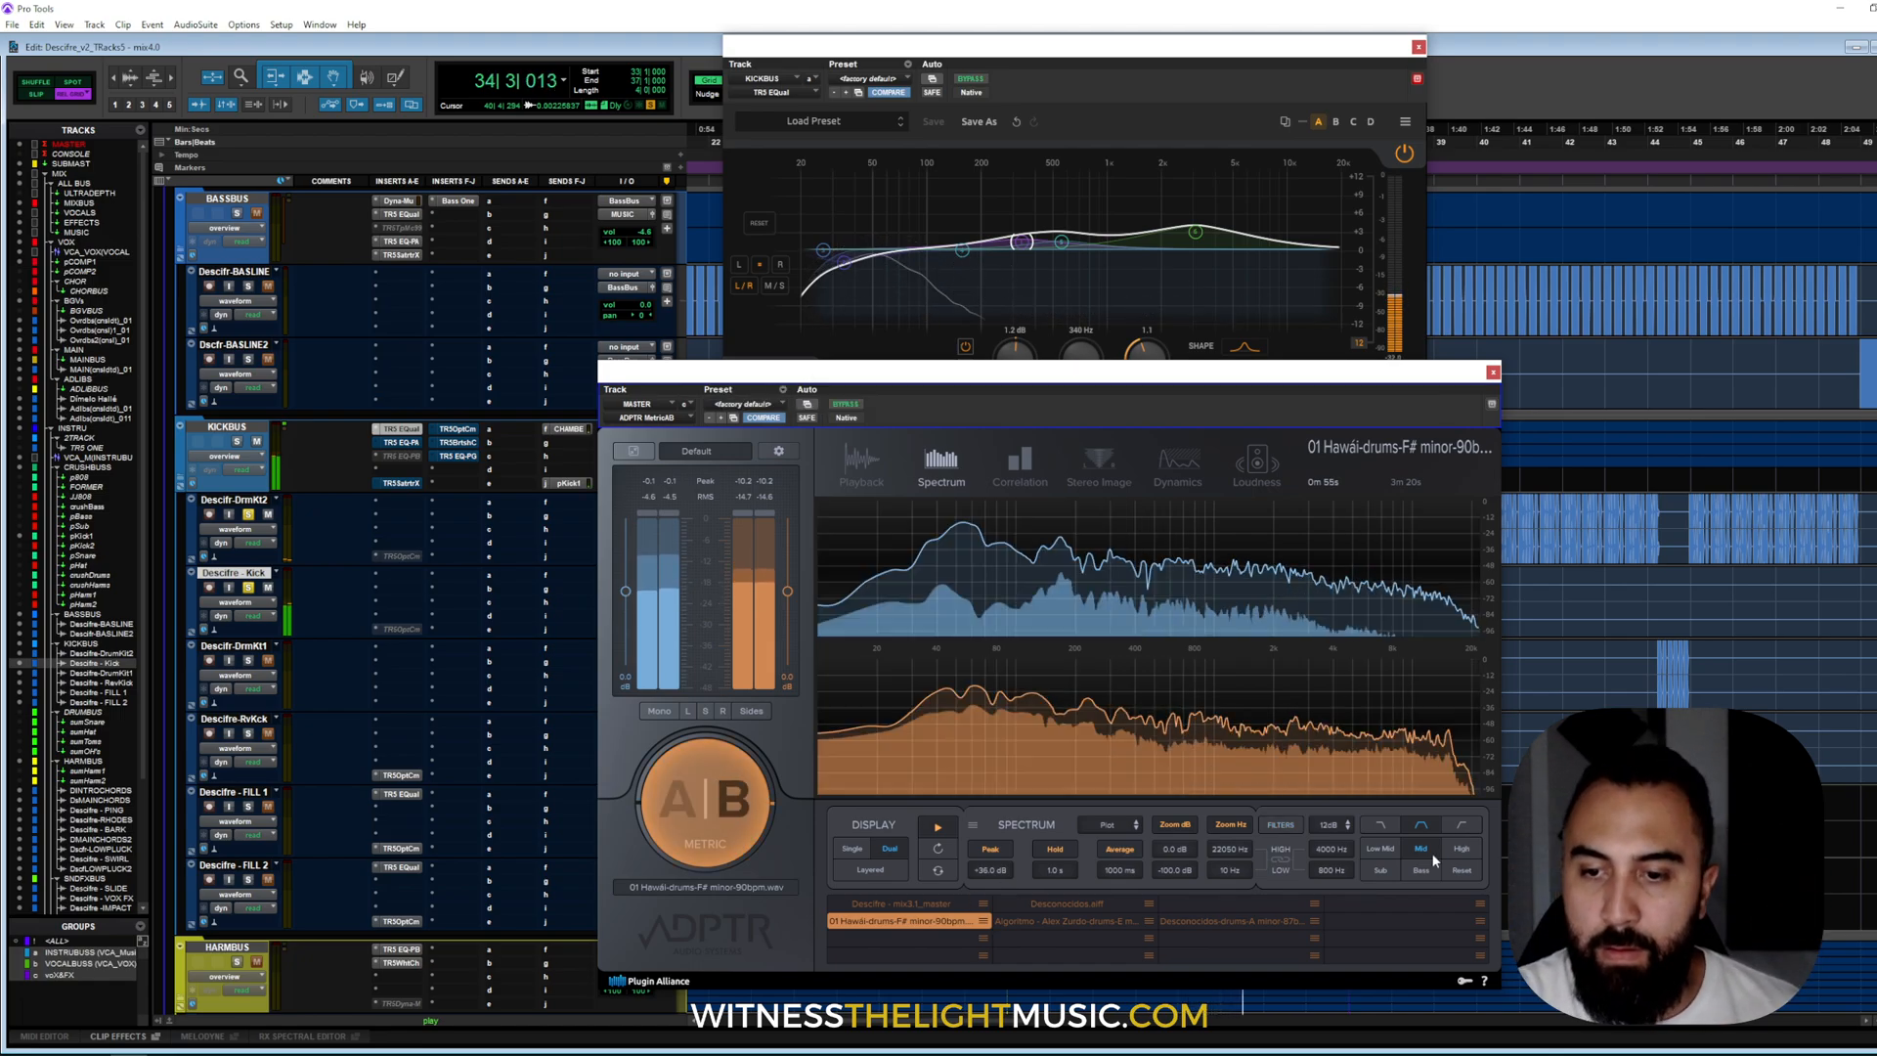
pyautogui.click(736, 803)
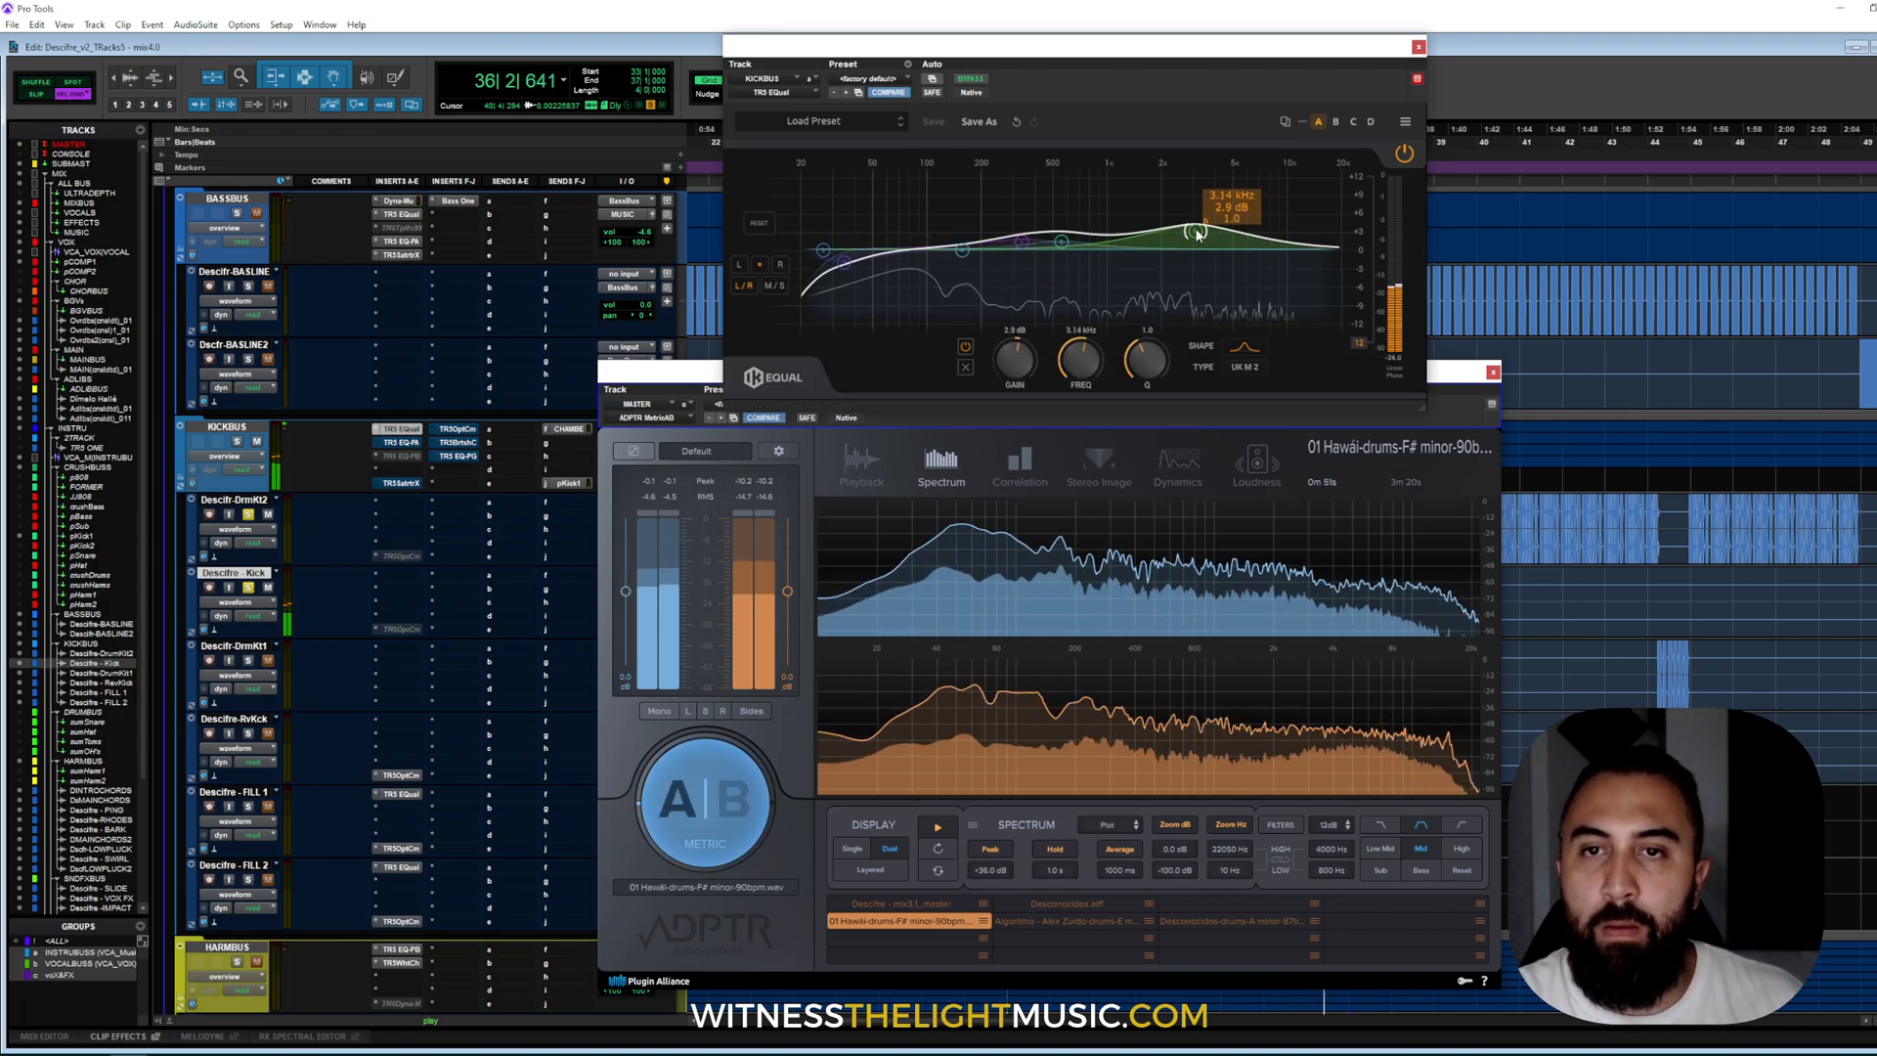
# - Lower the 3.14 kHz band's gain to 2.4 dB and recheck the kick against the reference
pyautogui.moveTo(1201, 239); pyautogui.dragTo(1198, 238)
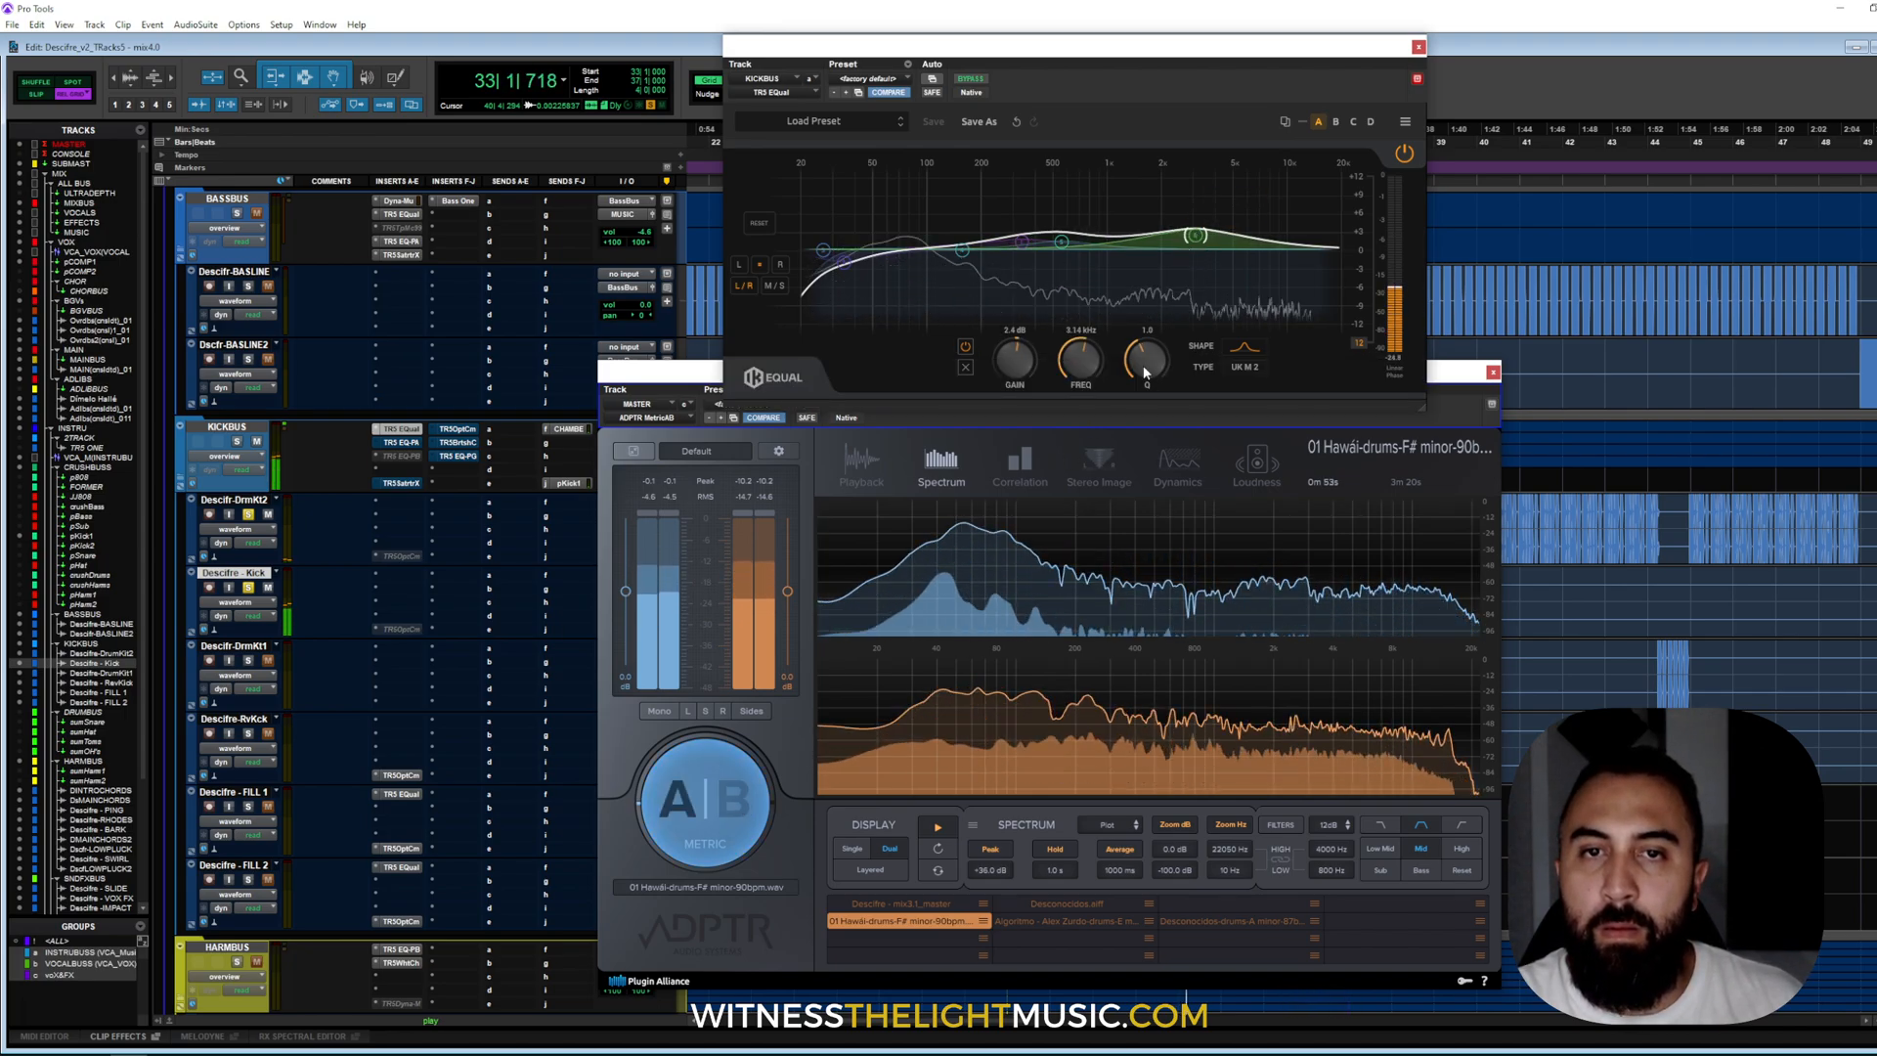
pyautogui.click(704, 821)
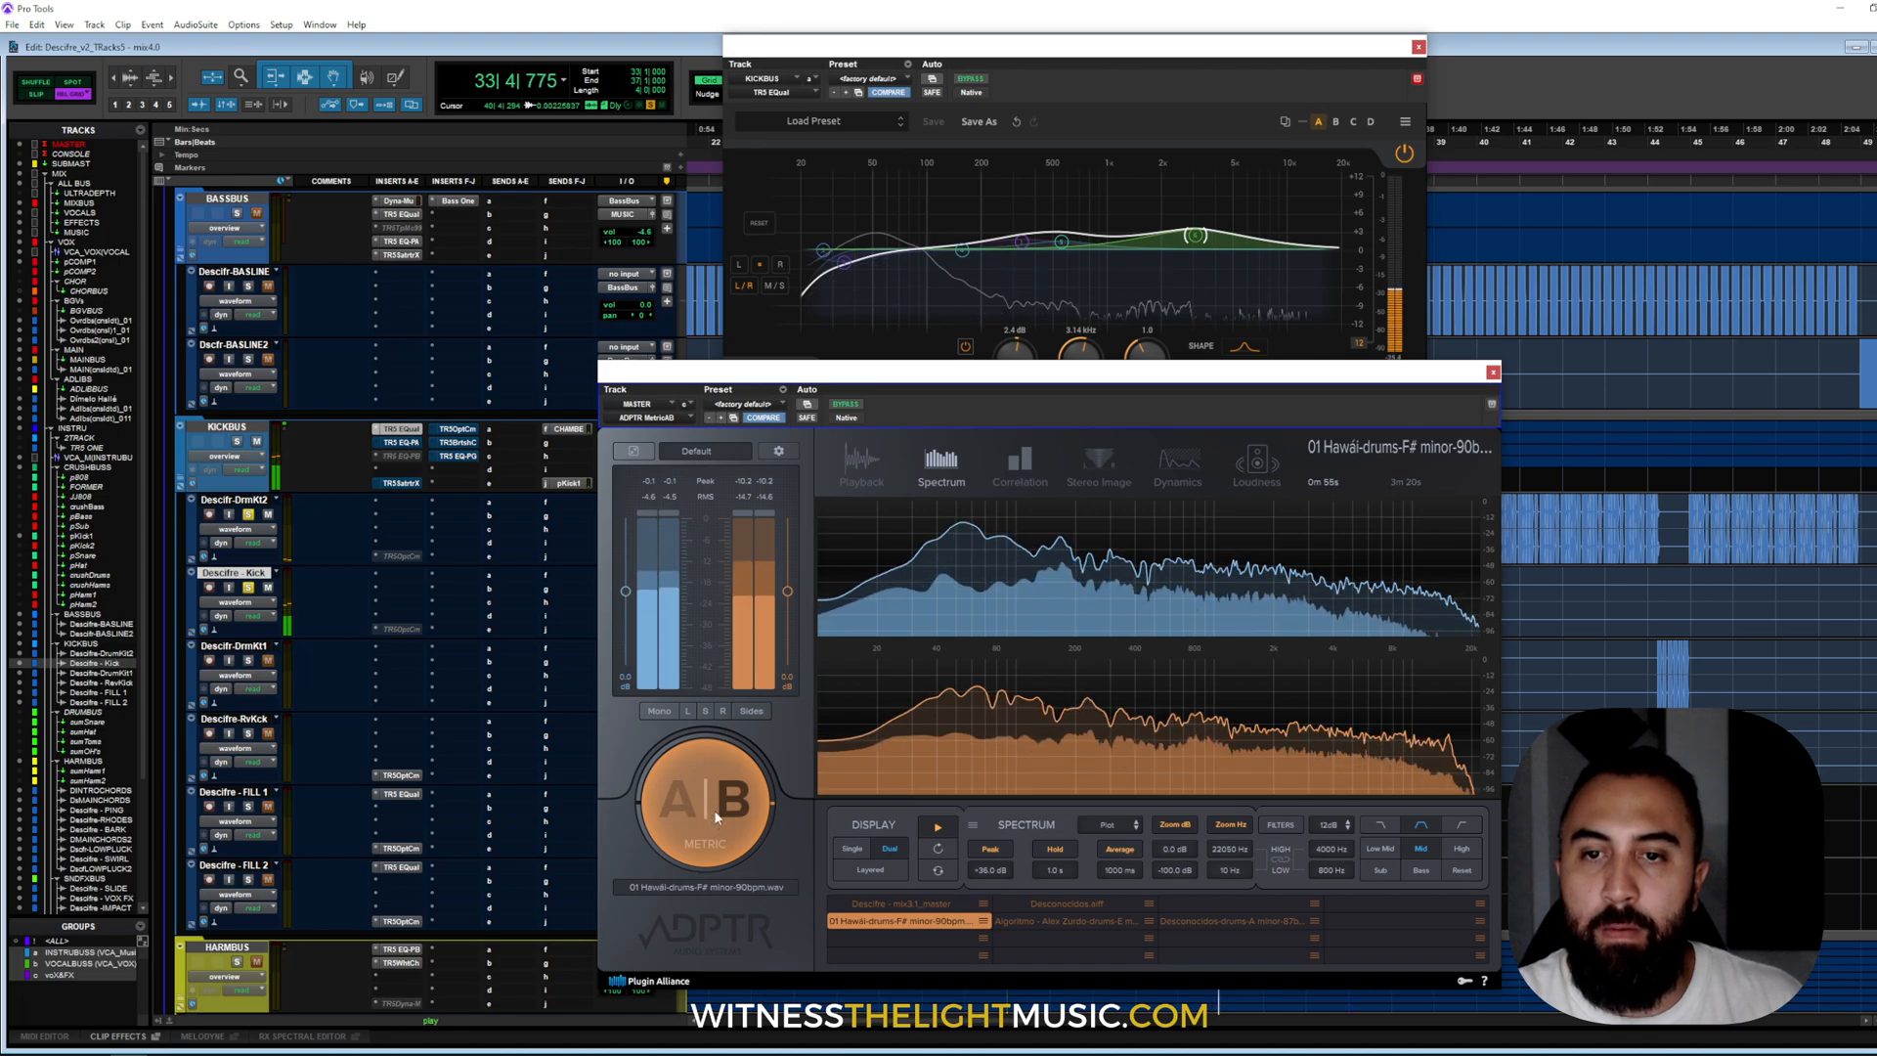
pyautogui.click(710, 815)
pyautogui.click(1204, 242)
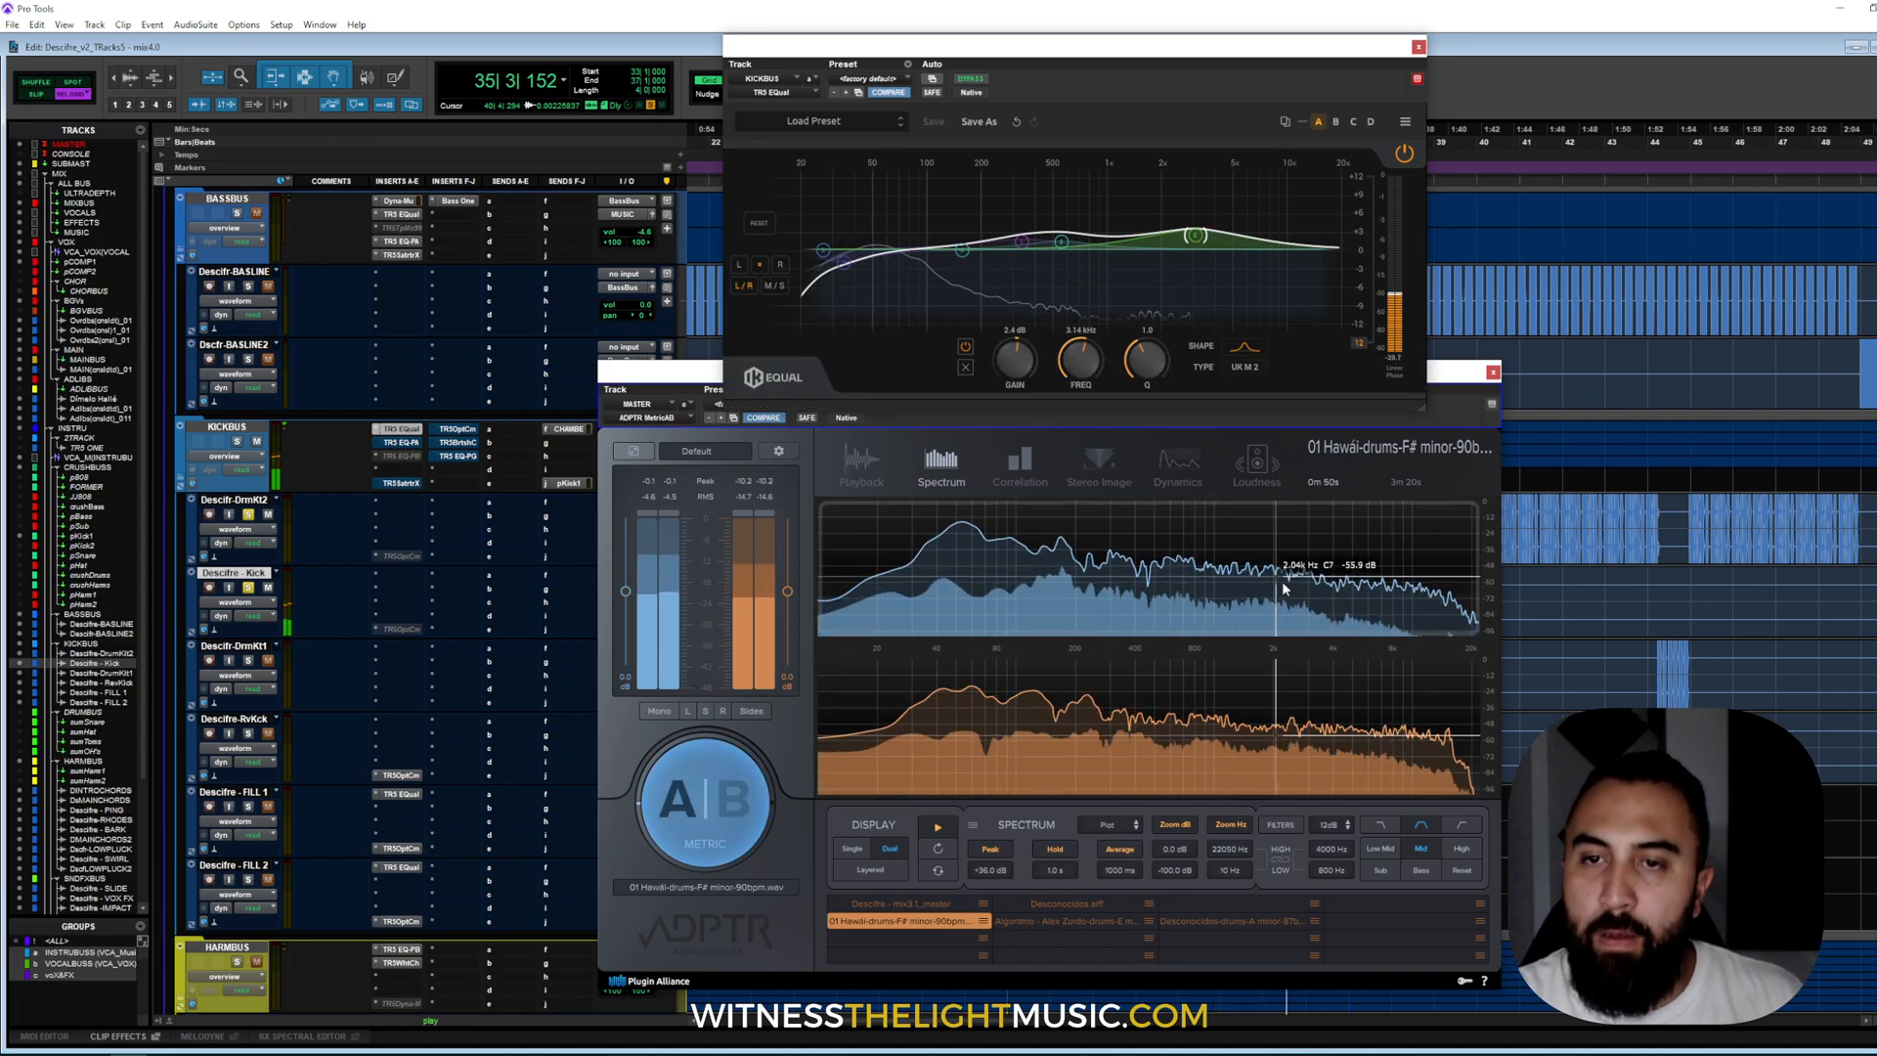
pyautogui.press('space')
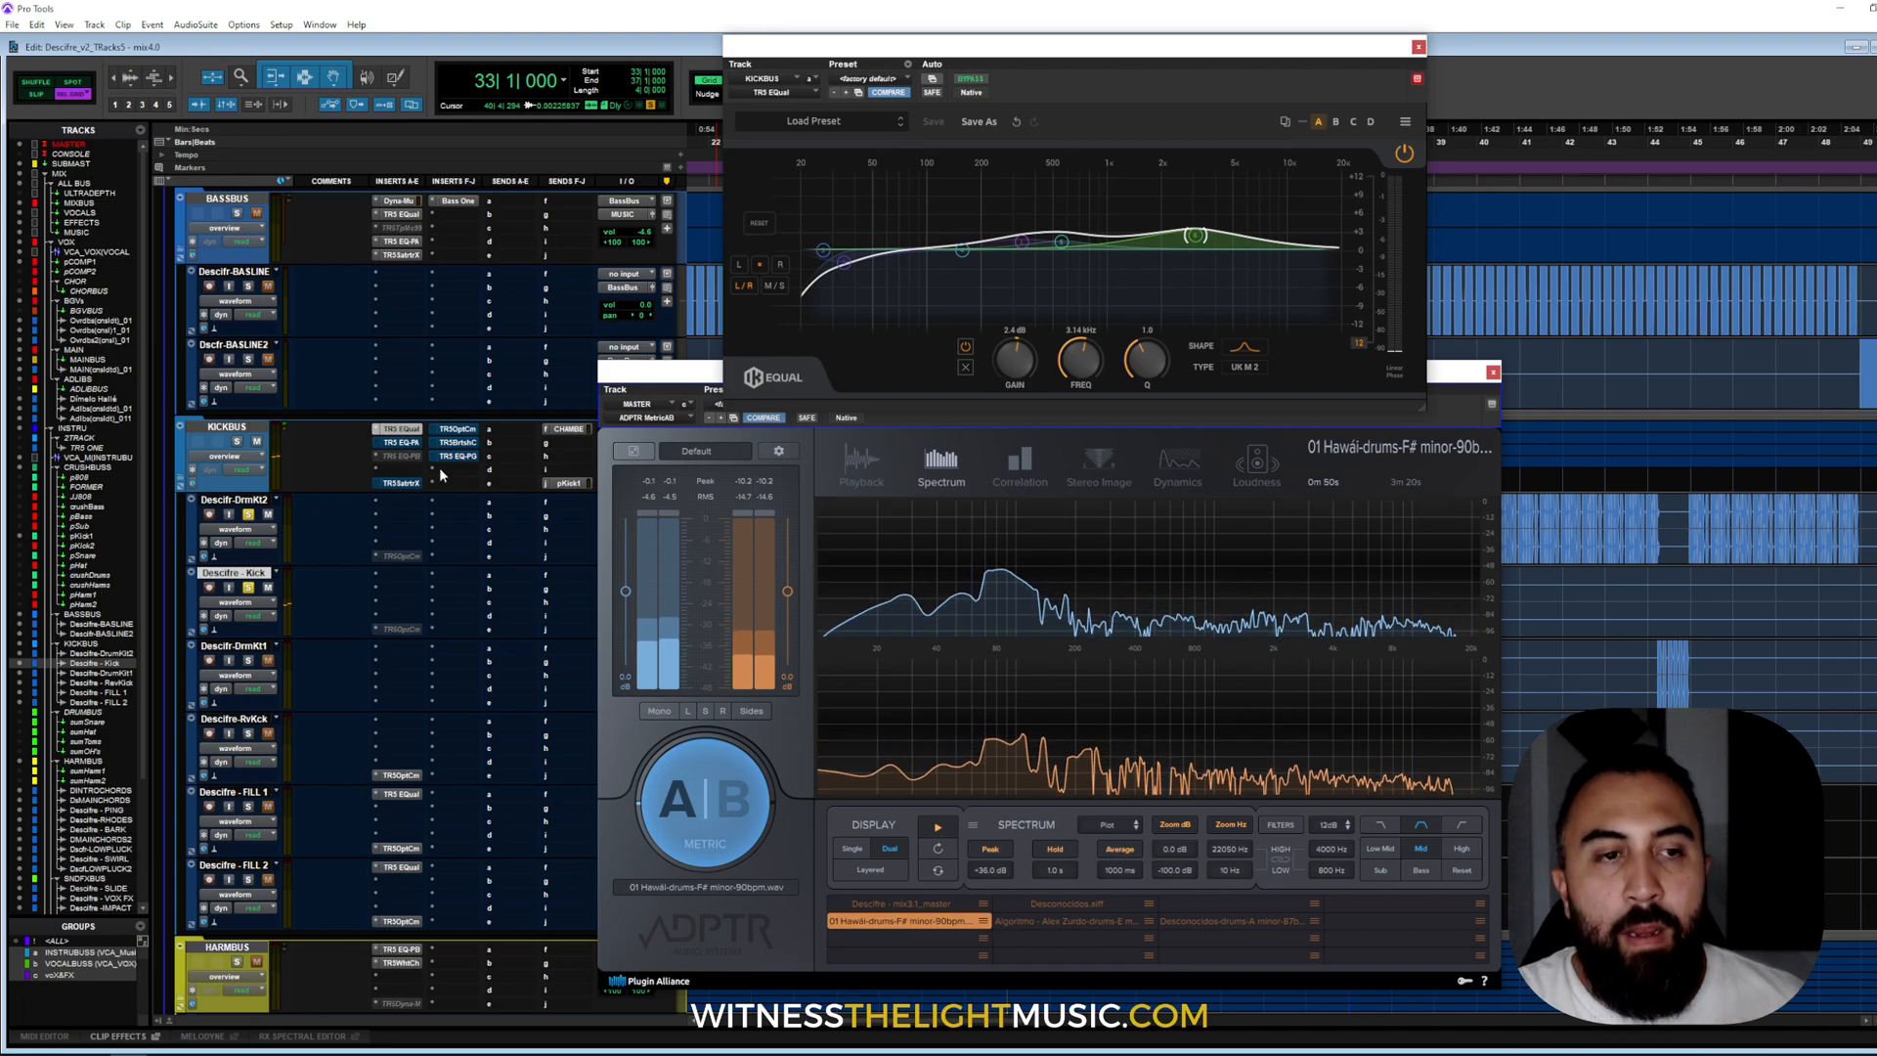
# - Make the EQ-PA insert on KICKBUS inactive, and activate and open the EQ-PB insert instead
pyautogui.click(401, 444)
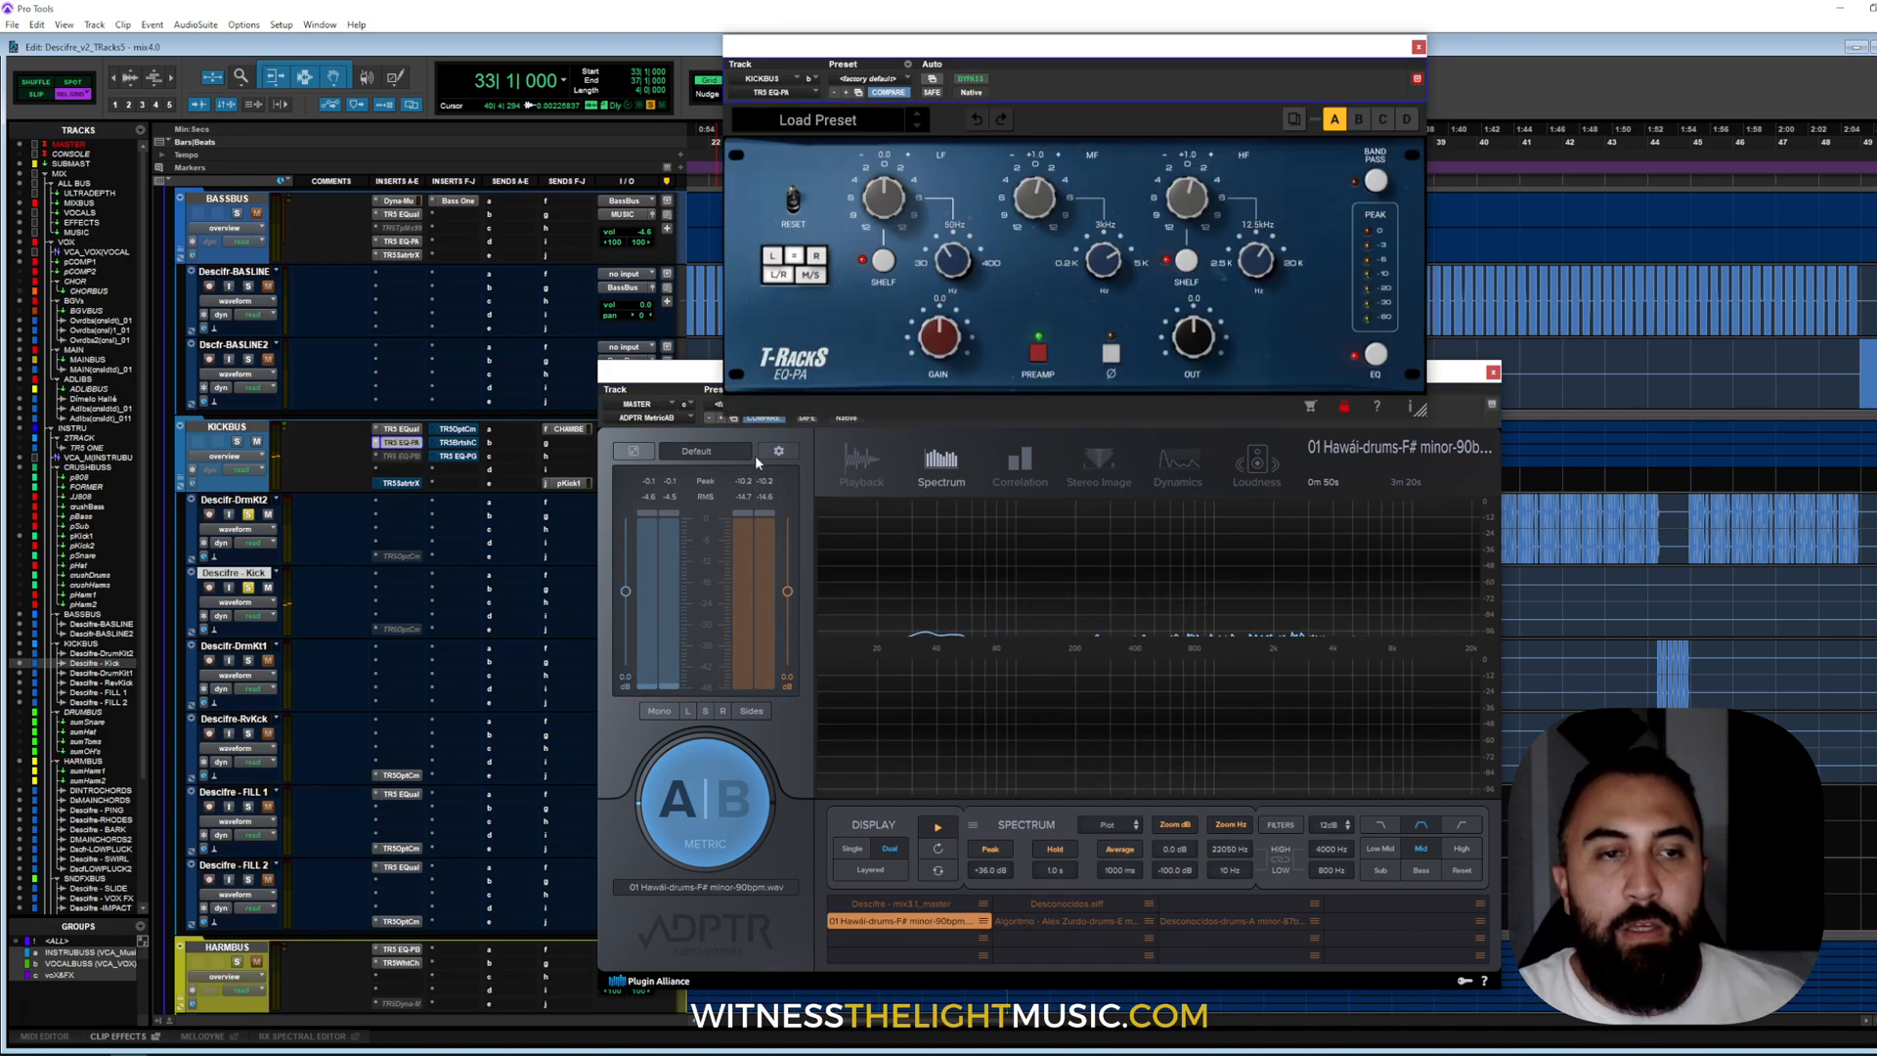
pyautogui.moveTo(1183, 58); pyautogui.dragTo(1176, 70)
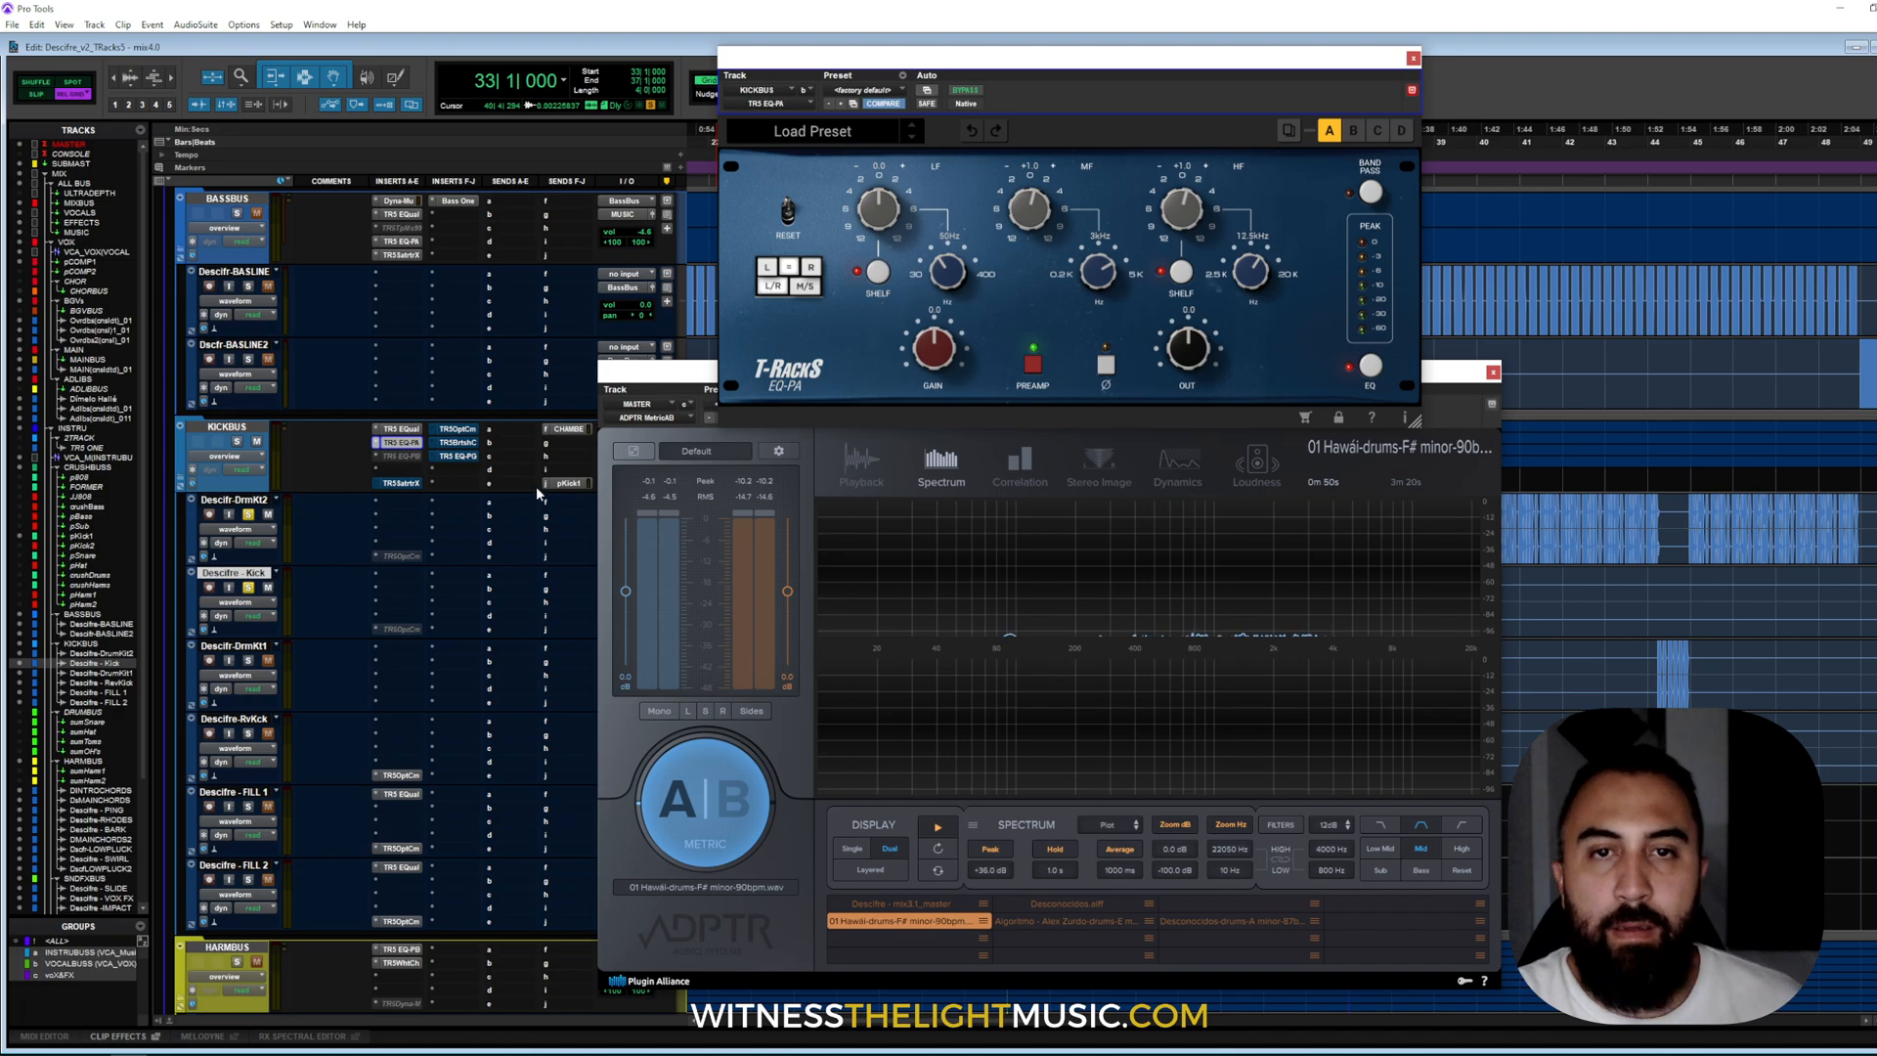
pyautogui.keyDown('ctrl'); pyautogui.keyDown('super'); pyautogui.click(390, 445); pyautogui.keyUp('super'); pyautogui.keyUp('ctrl')
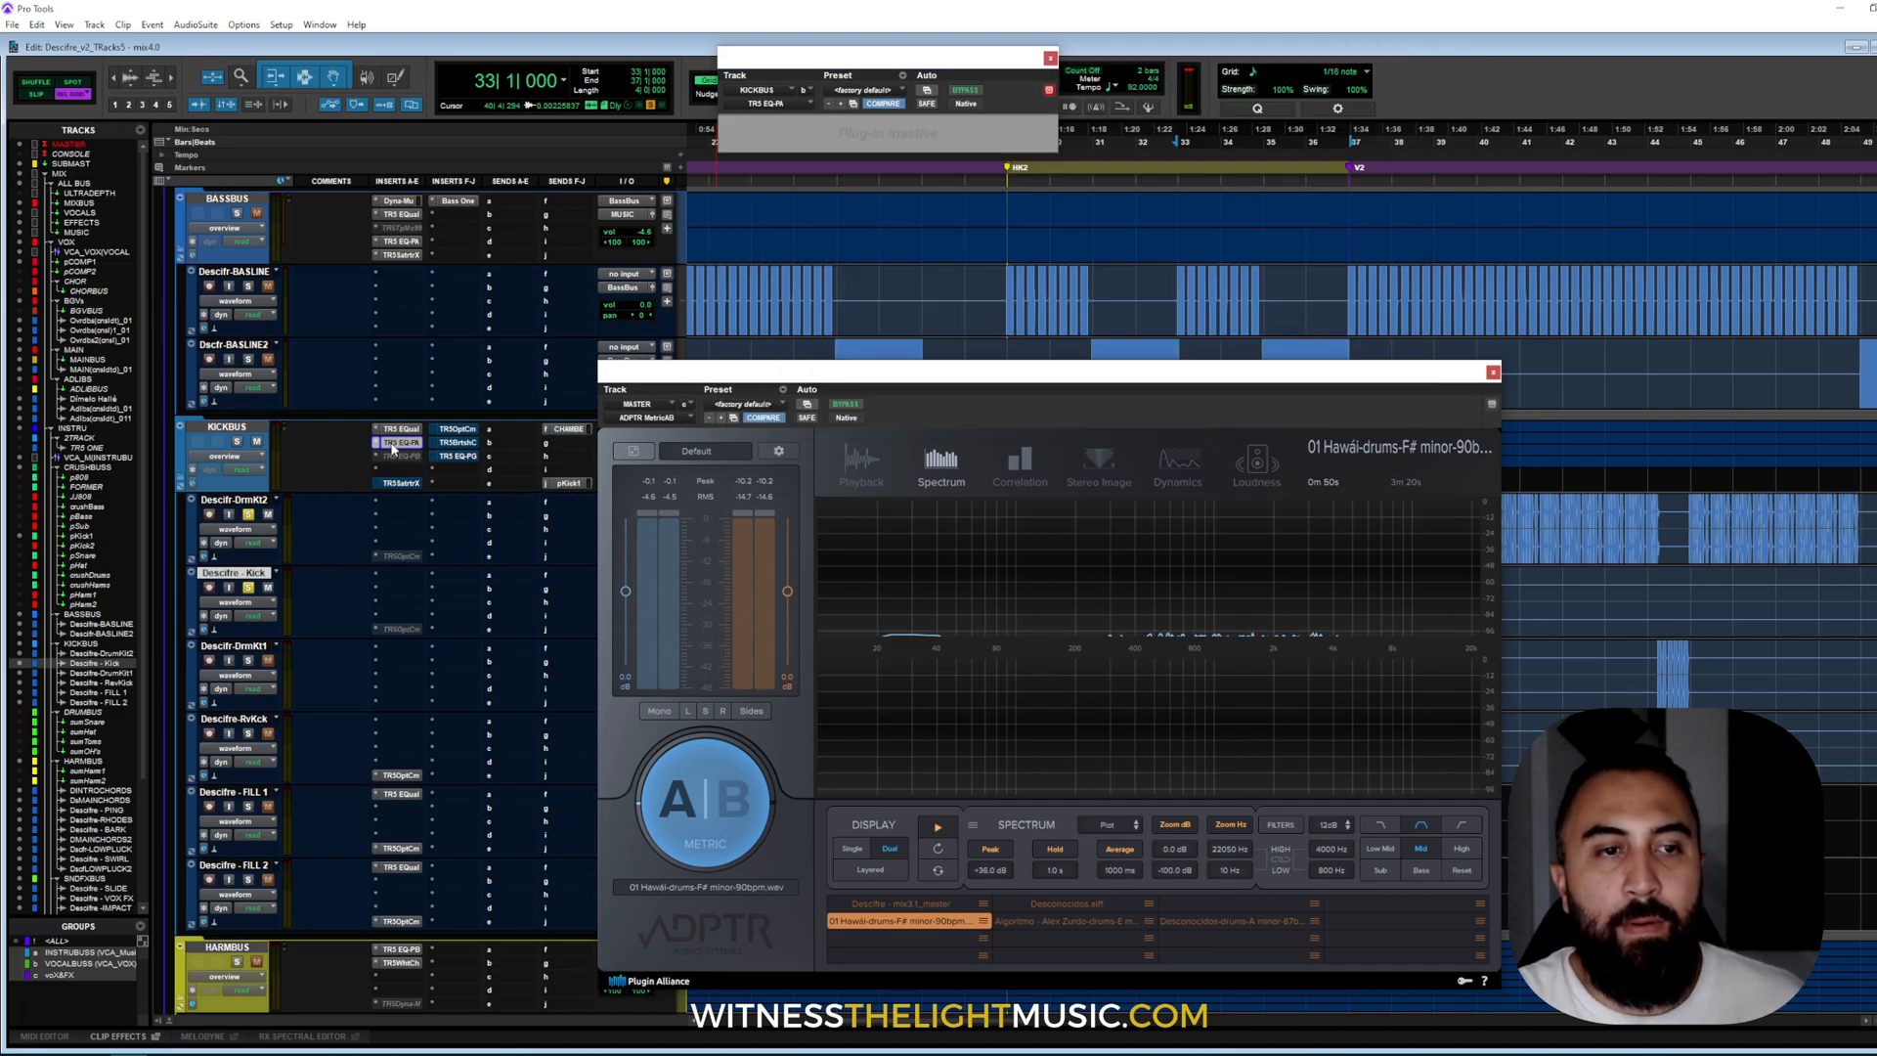
pyautogui.click(402, 457)
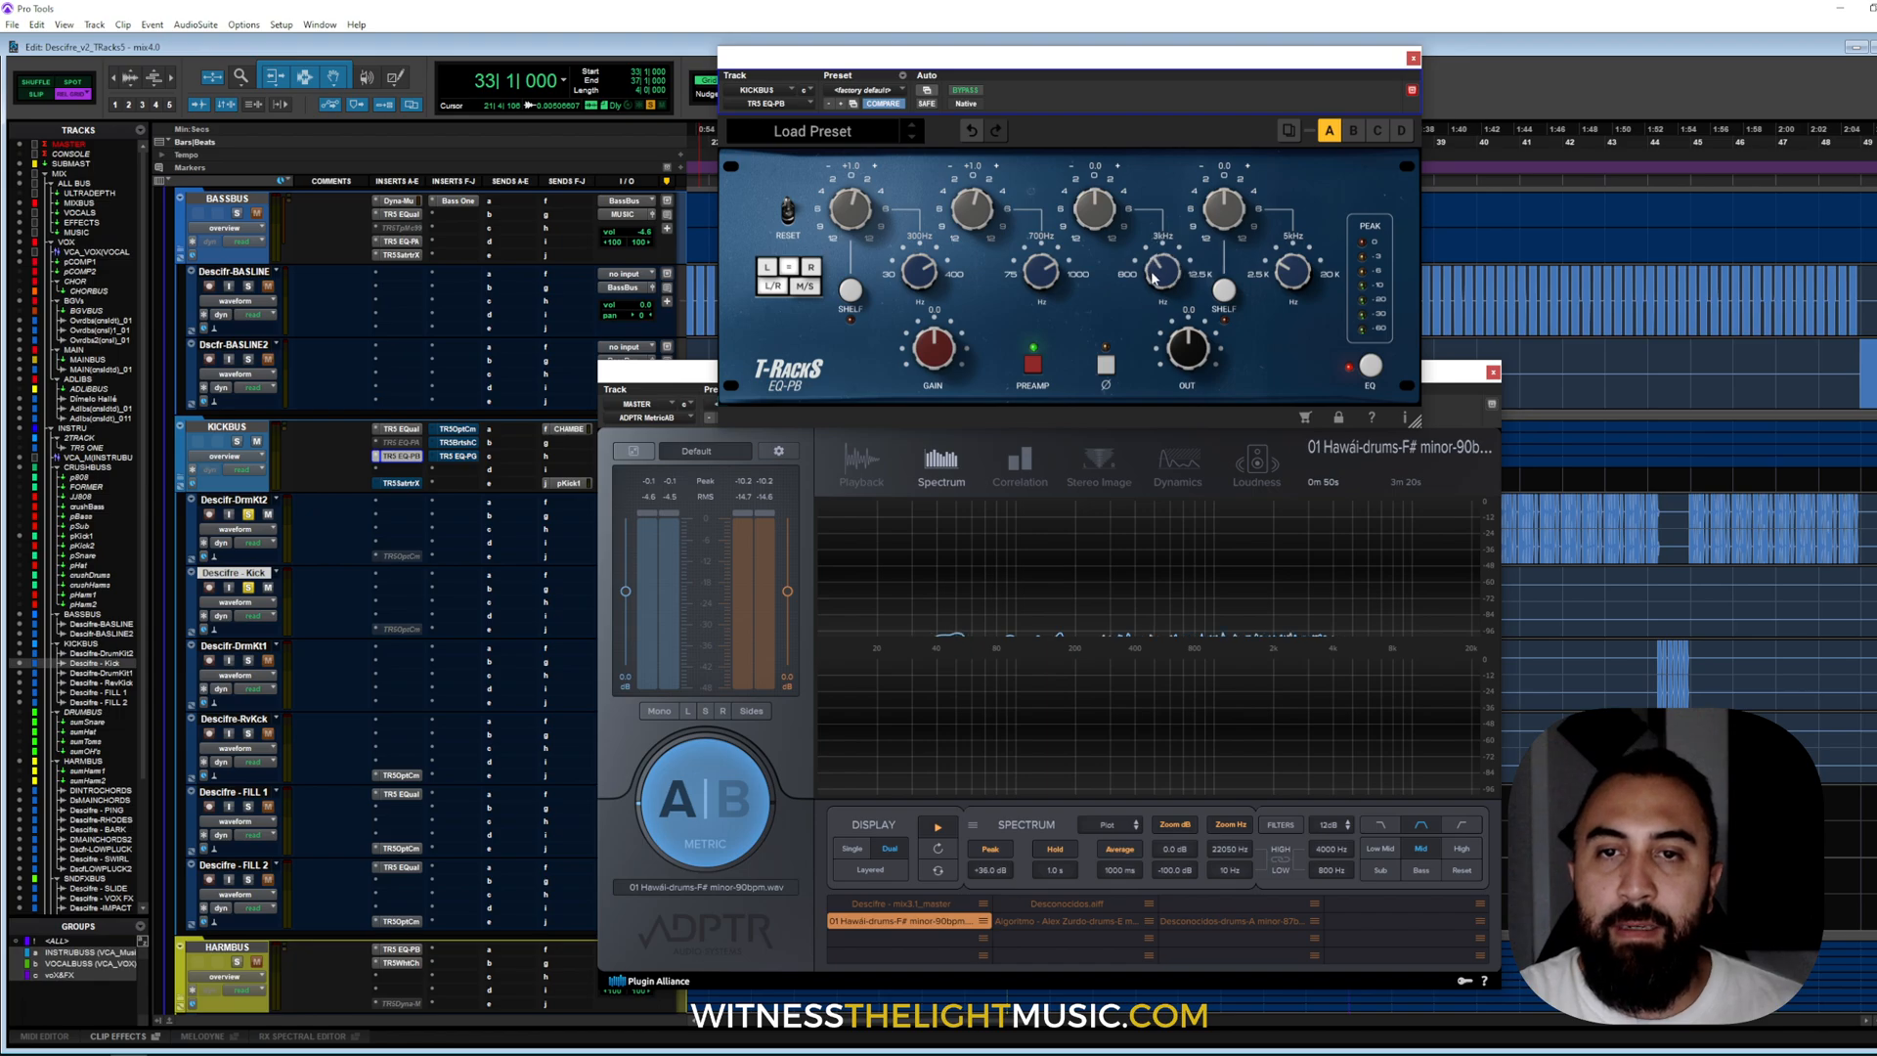
# - Audition the kick through EQ-PB, isolating its mids with Metric AB's Mid filter and its highs with the High filter
pyautogui.moveTo(1154, 281); pyautogui.dragTo(1163, 260)
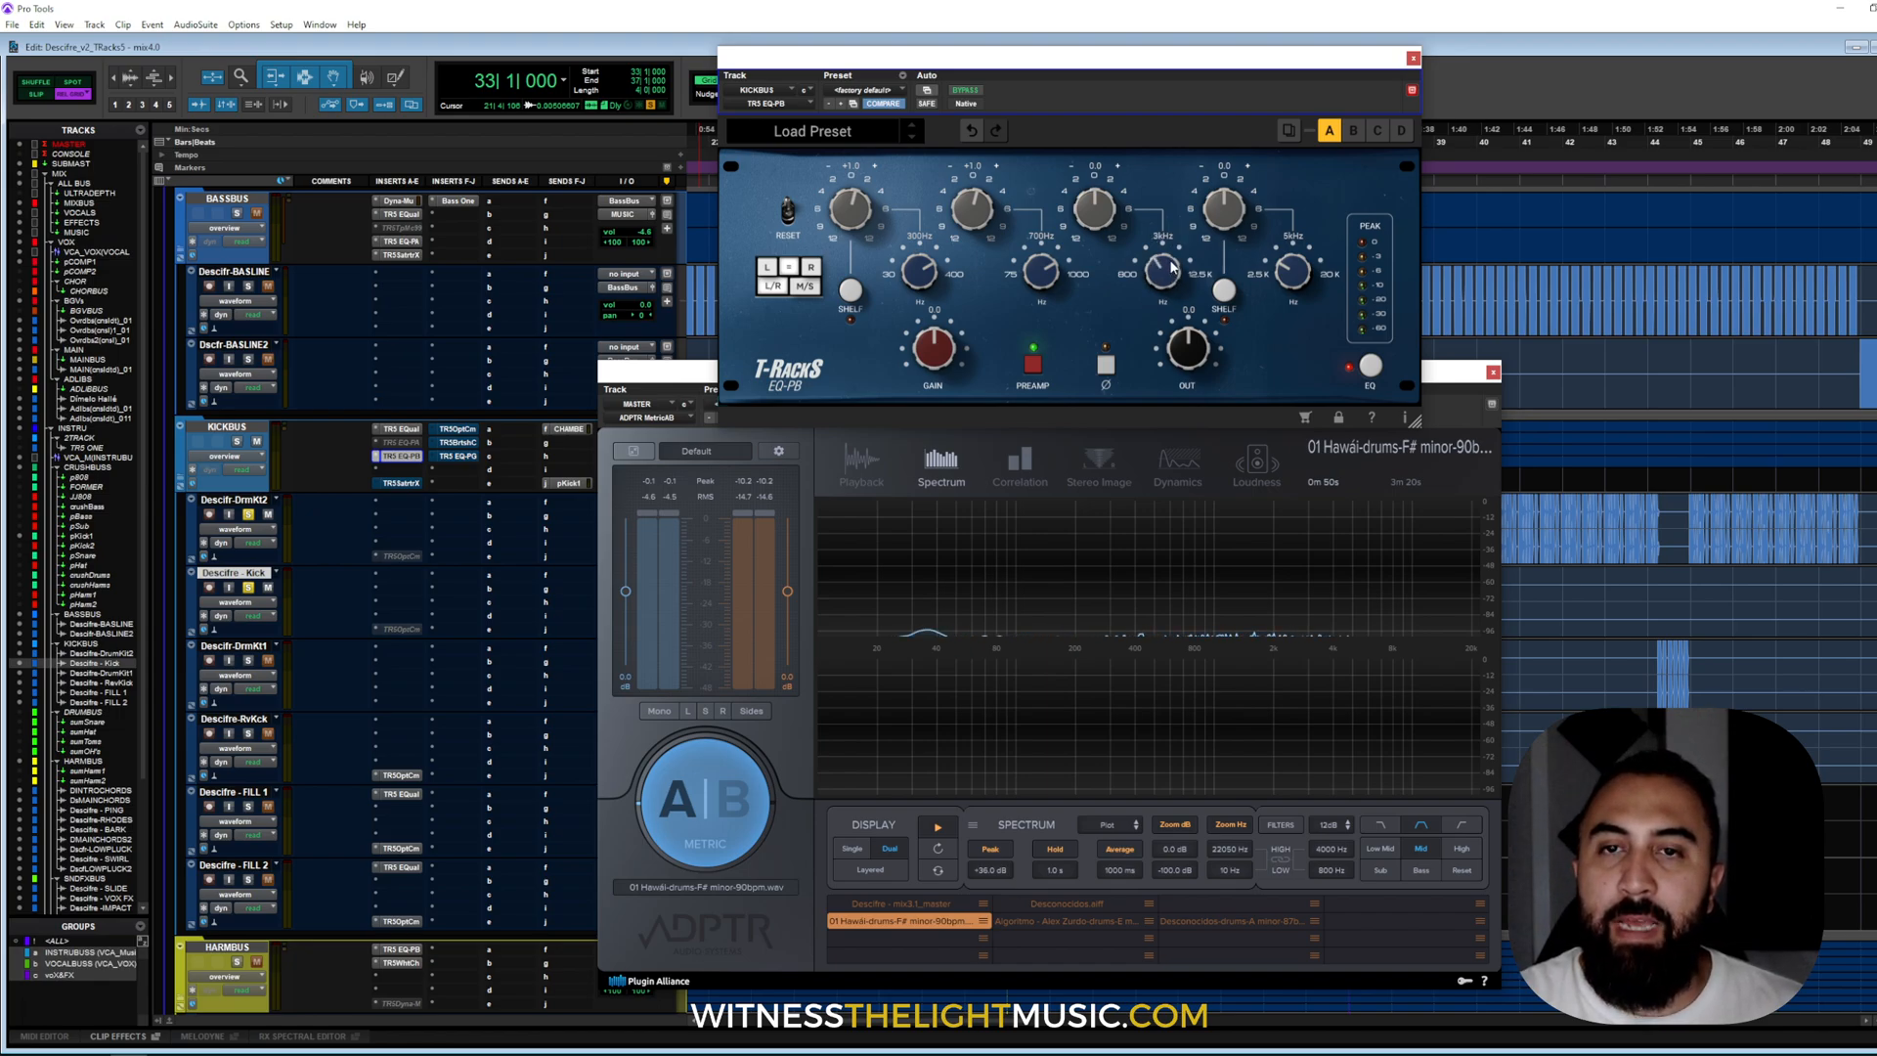
pyautogui.scroll(1, 1105, 219)
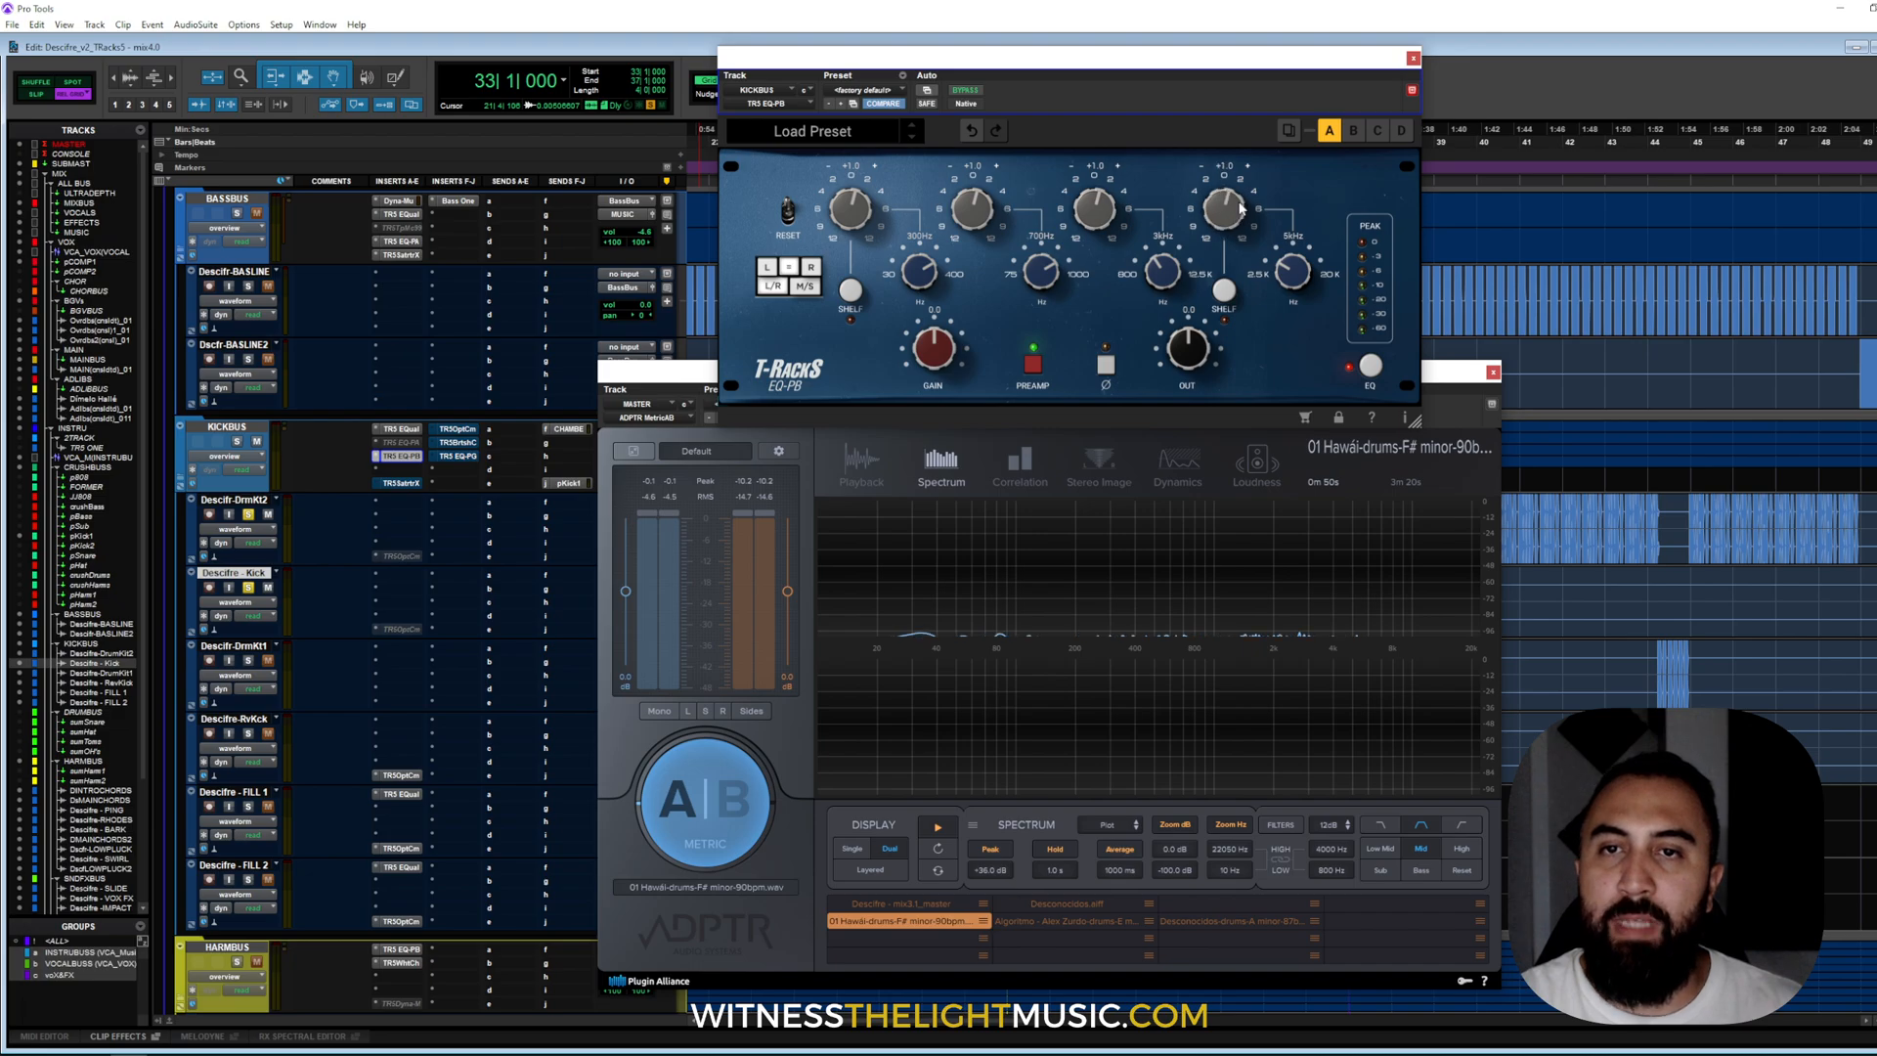
pyautogui.press('space')
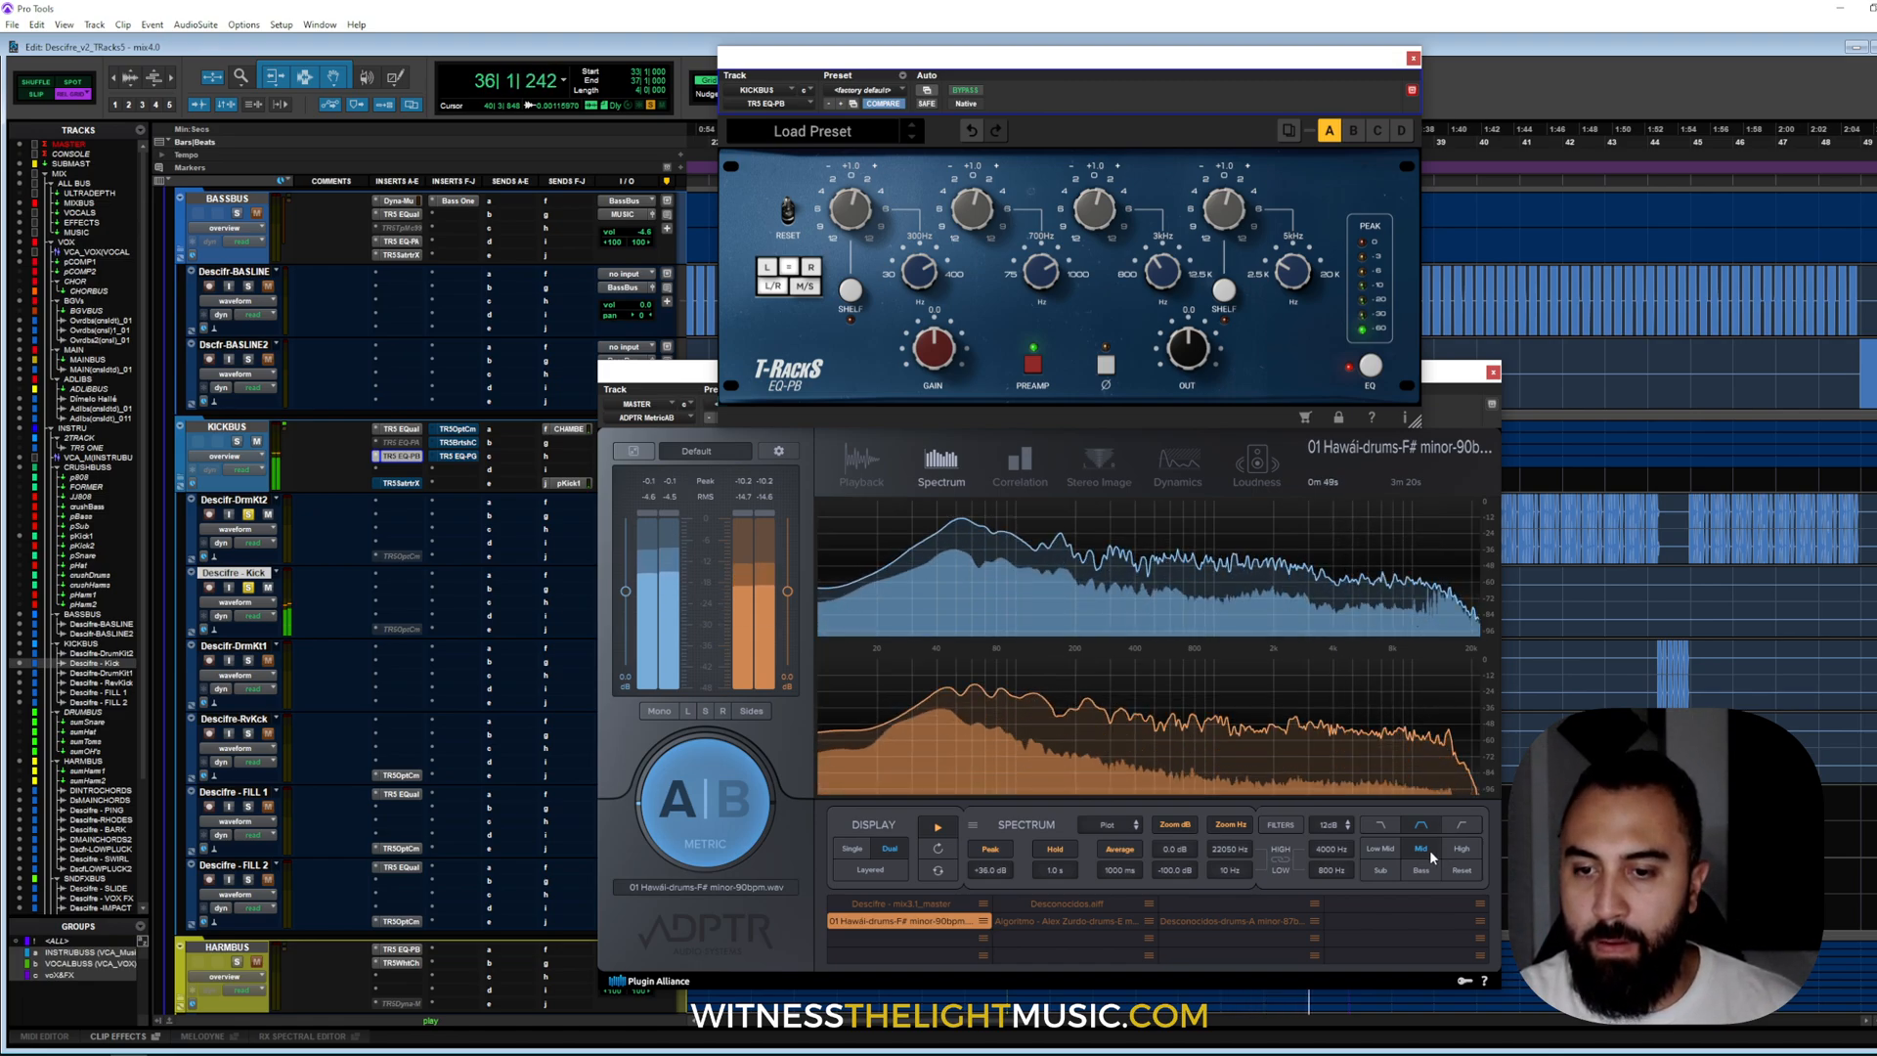
pyautogui.click(1300, 577)
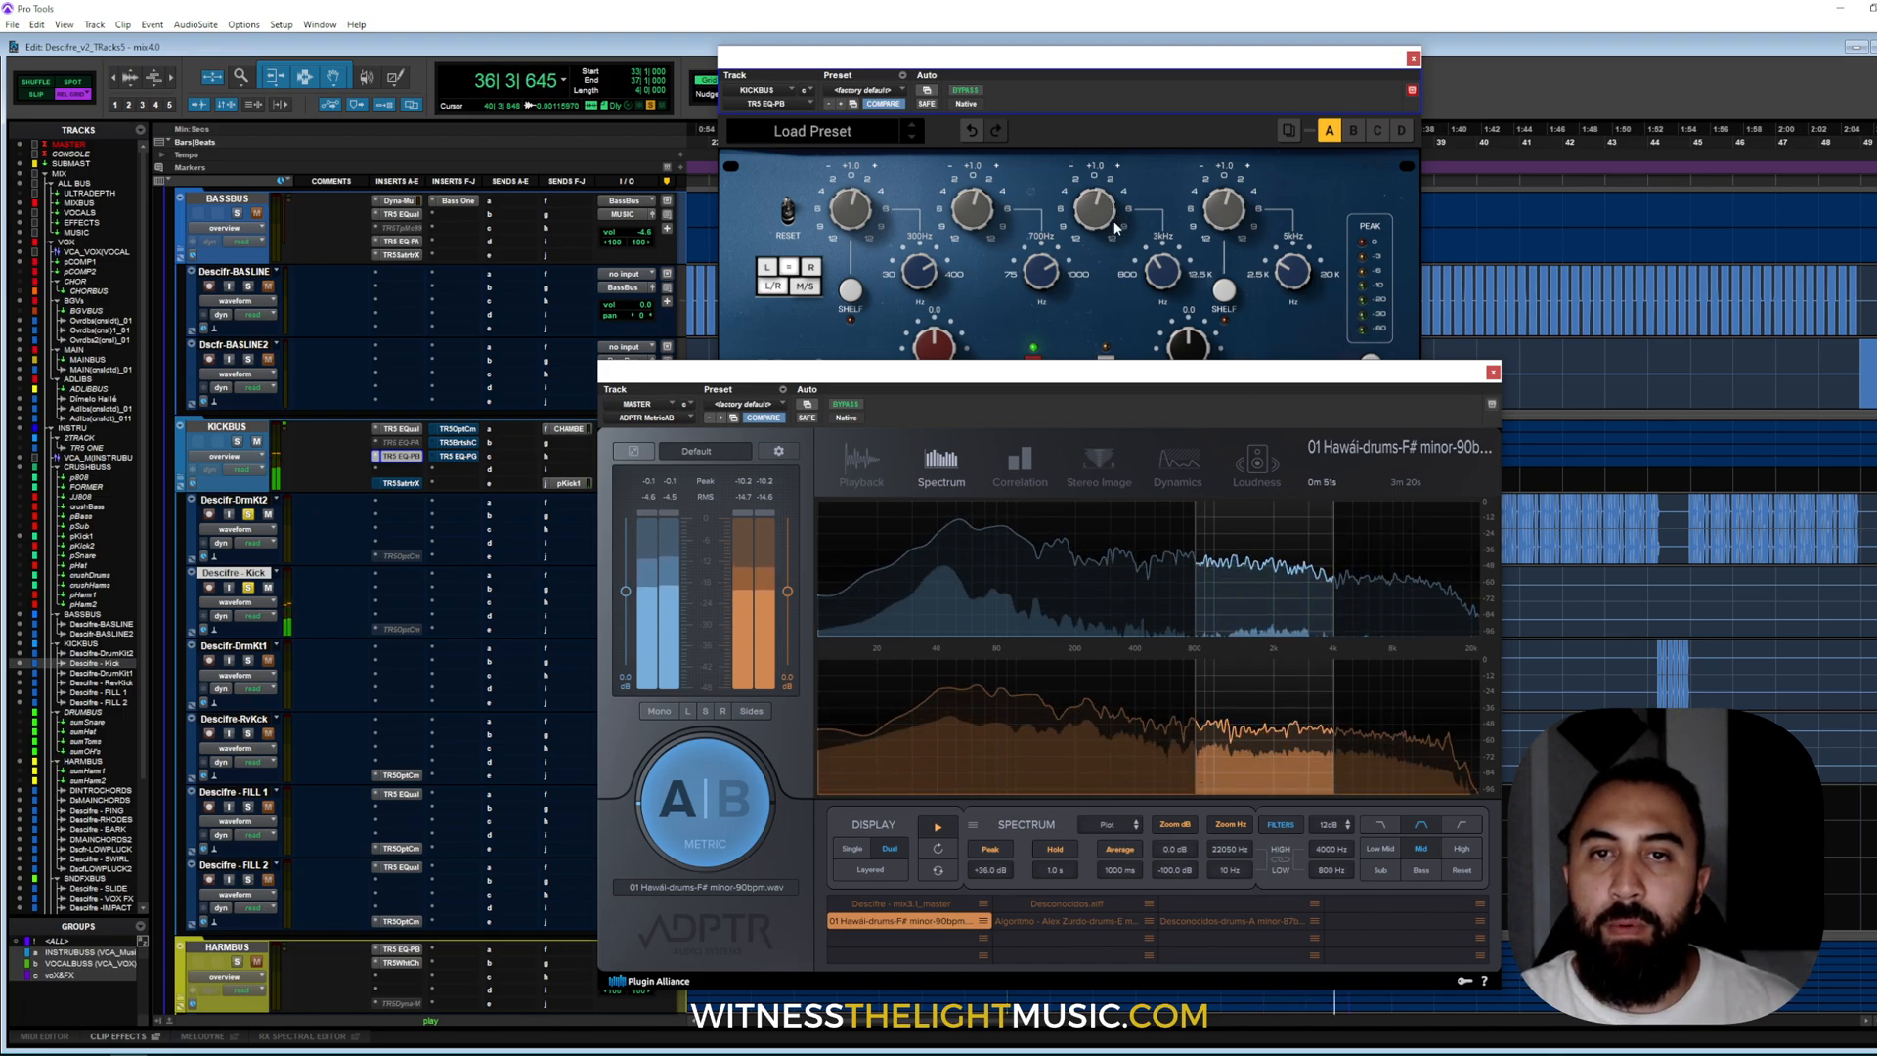
pyautogui.moveTo(1115, 226); pyautogui.dragTo(1112, 224)
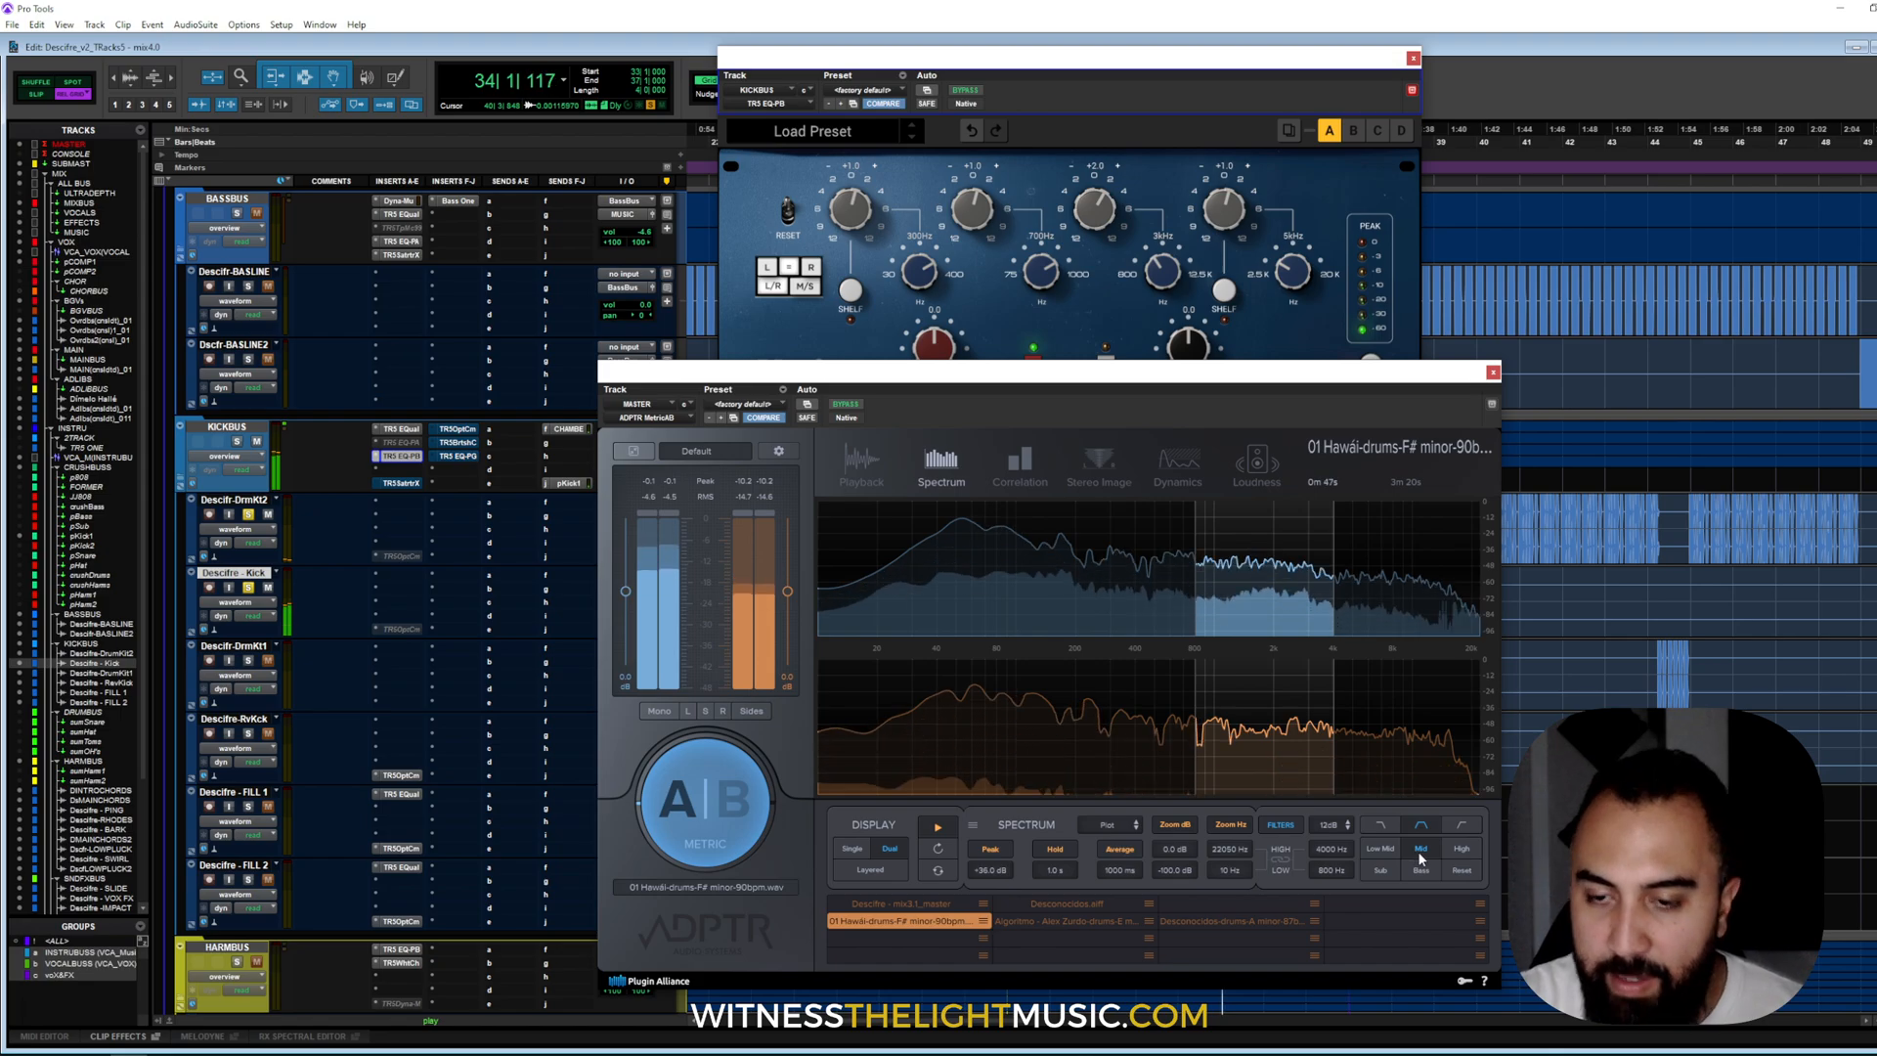
pyautogui.click(1458, 850)
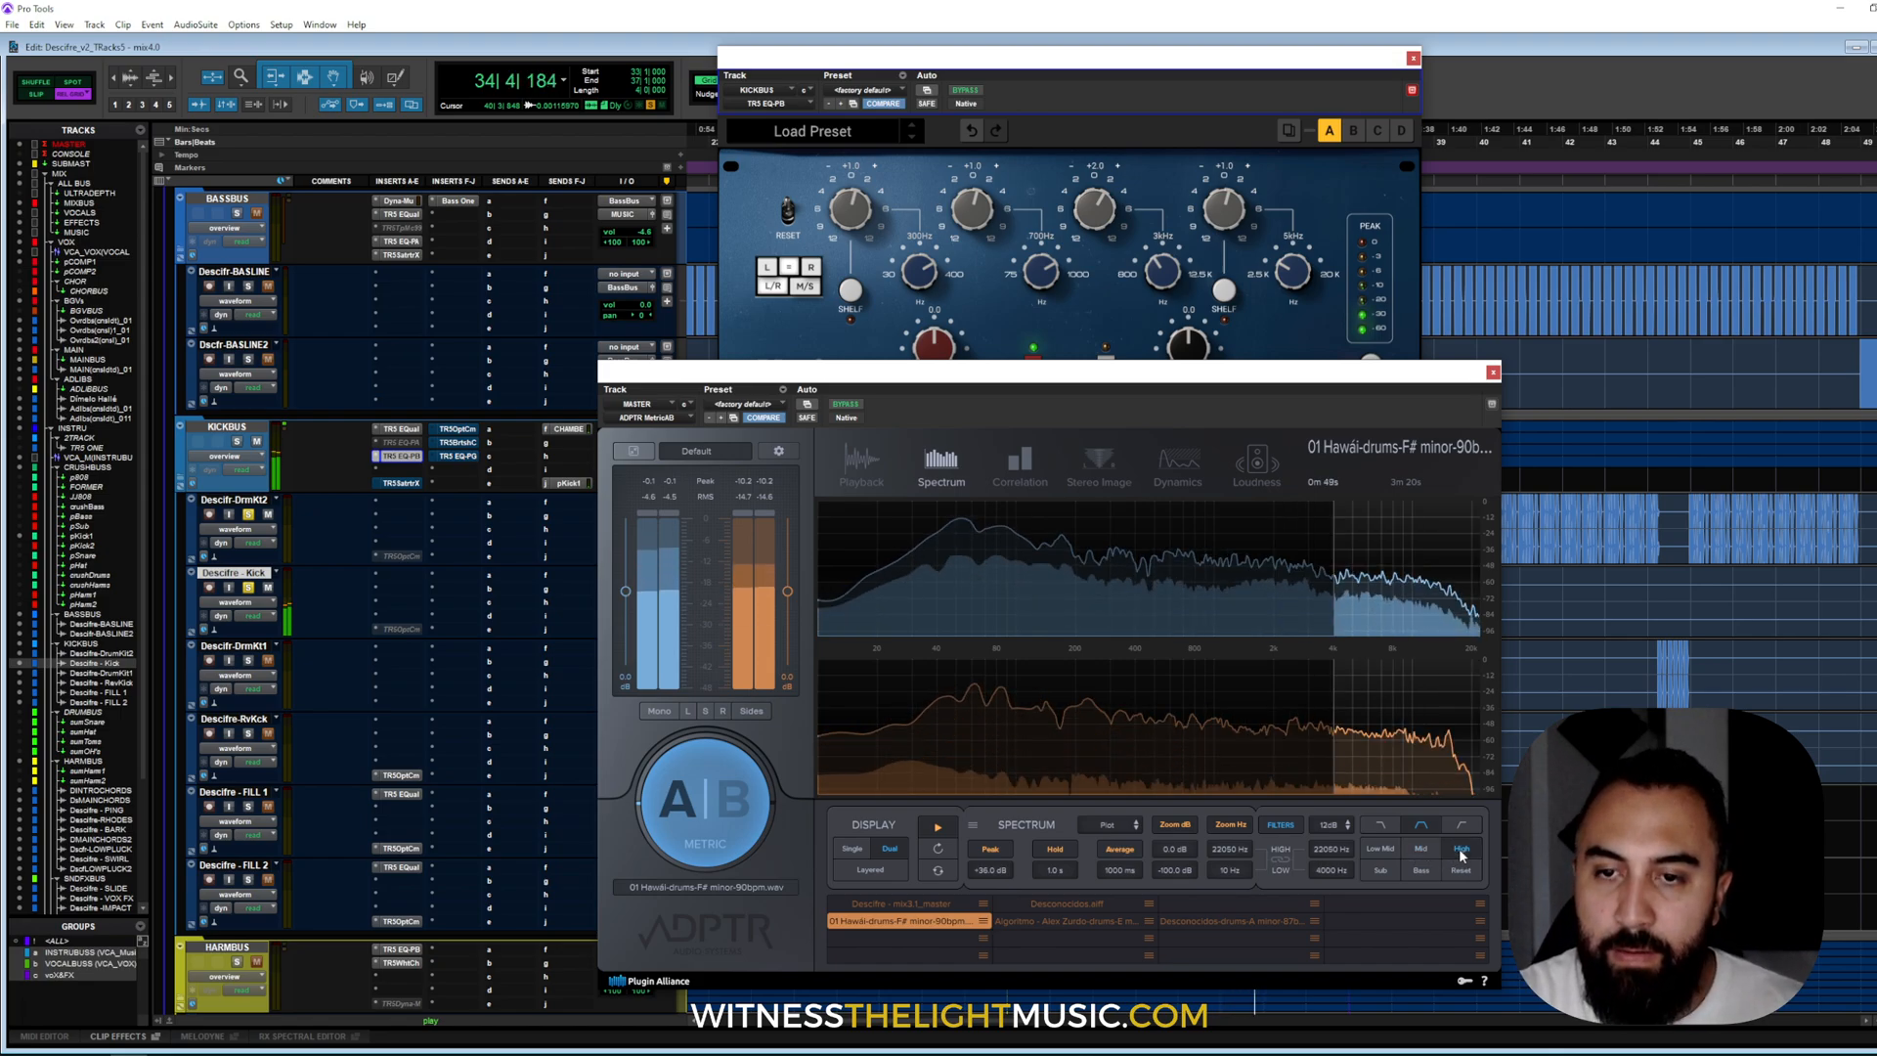
# - Recheck the kick's midrange with Metric AB's Mid filter and bring EQ-PB back to the front
pyautogui.click(1418, 850)
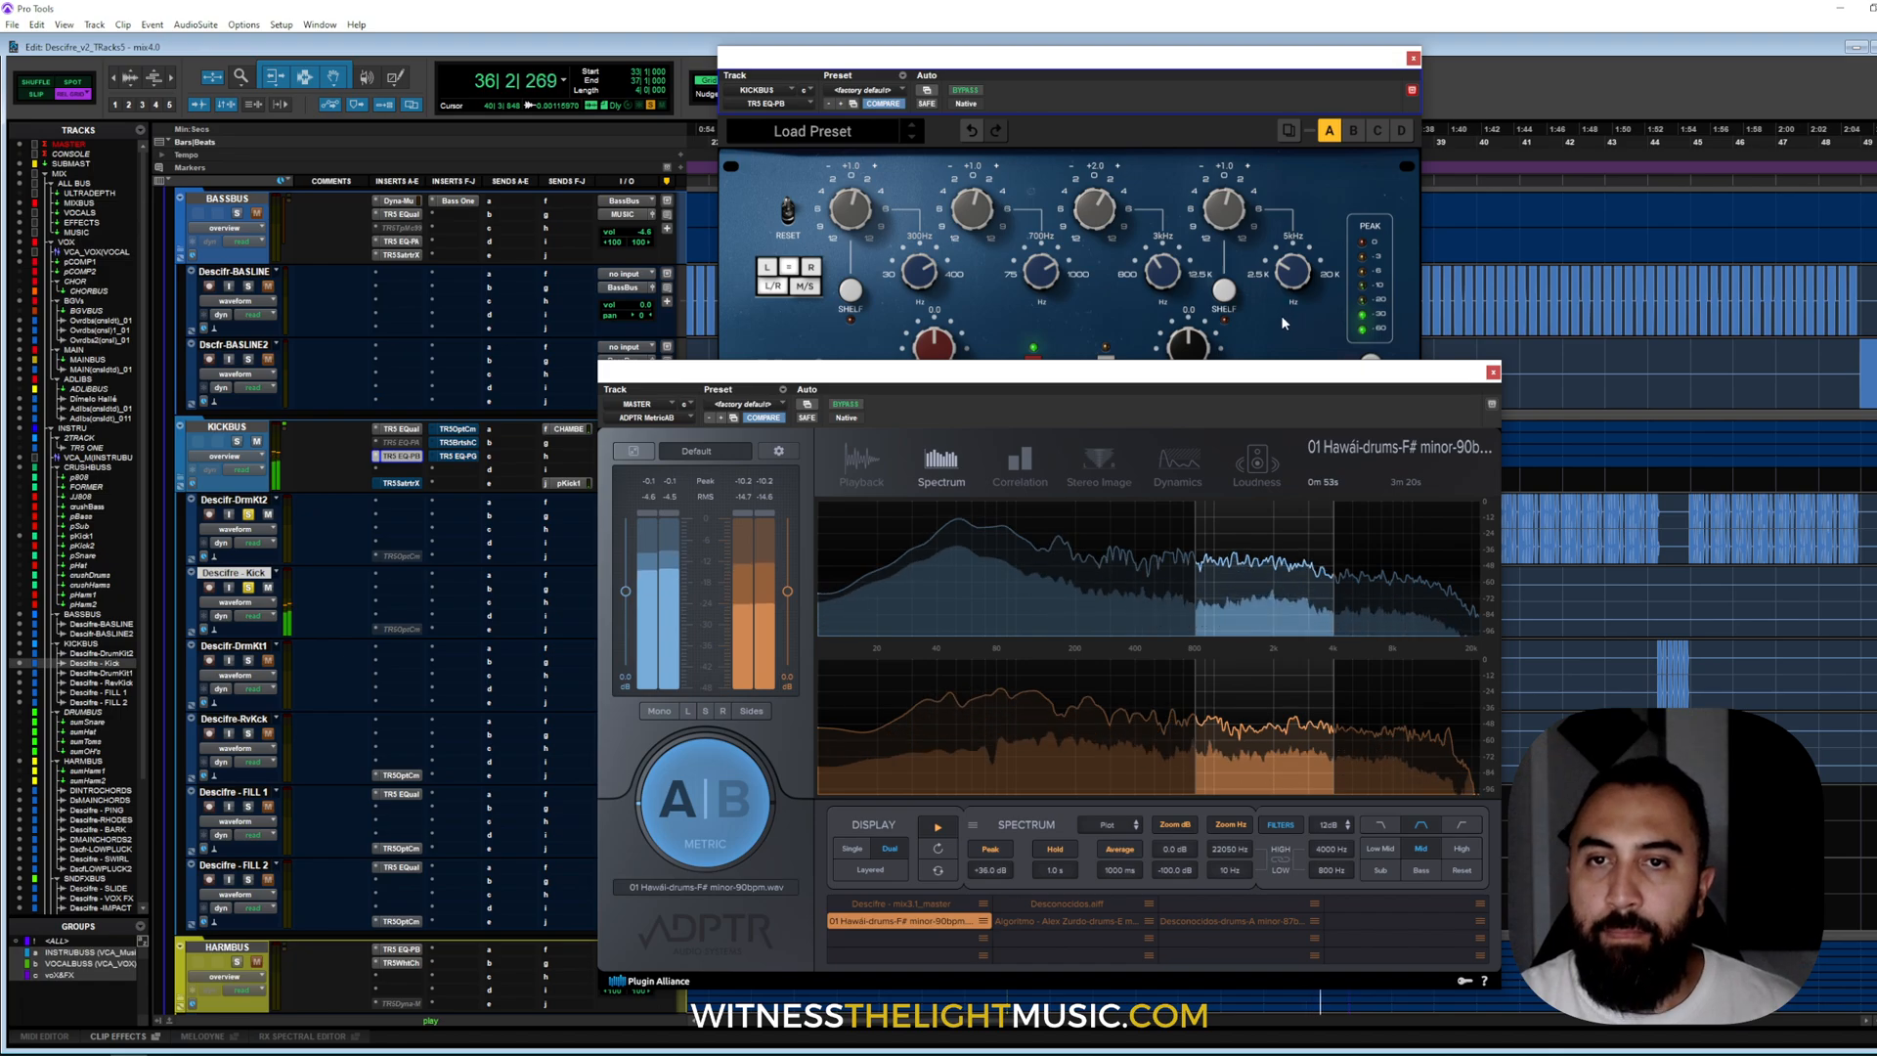
pyautogui.click(1293, 181)
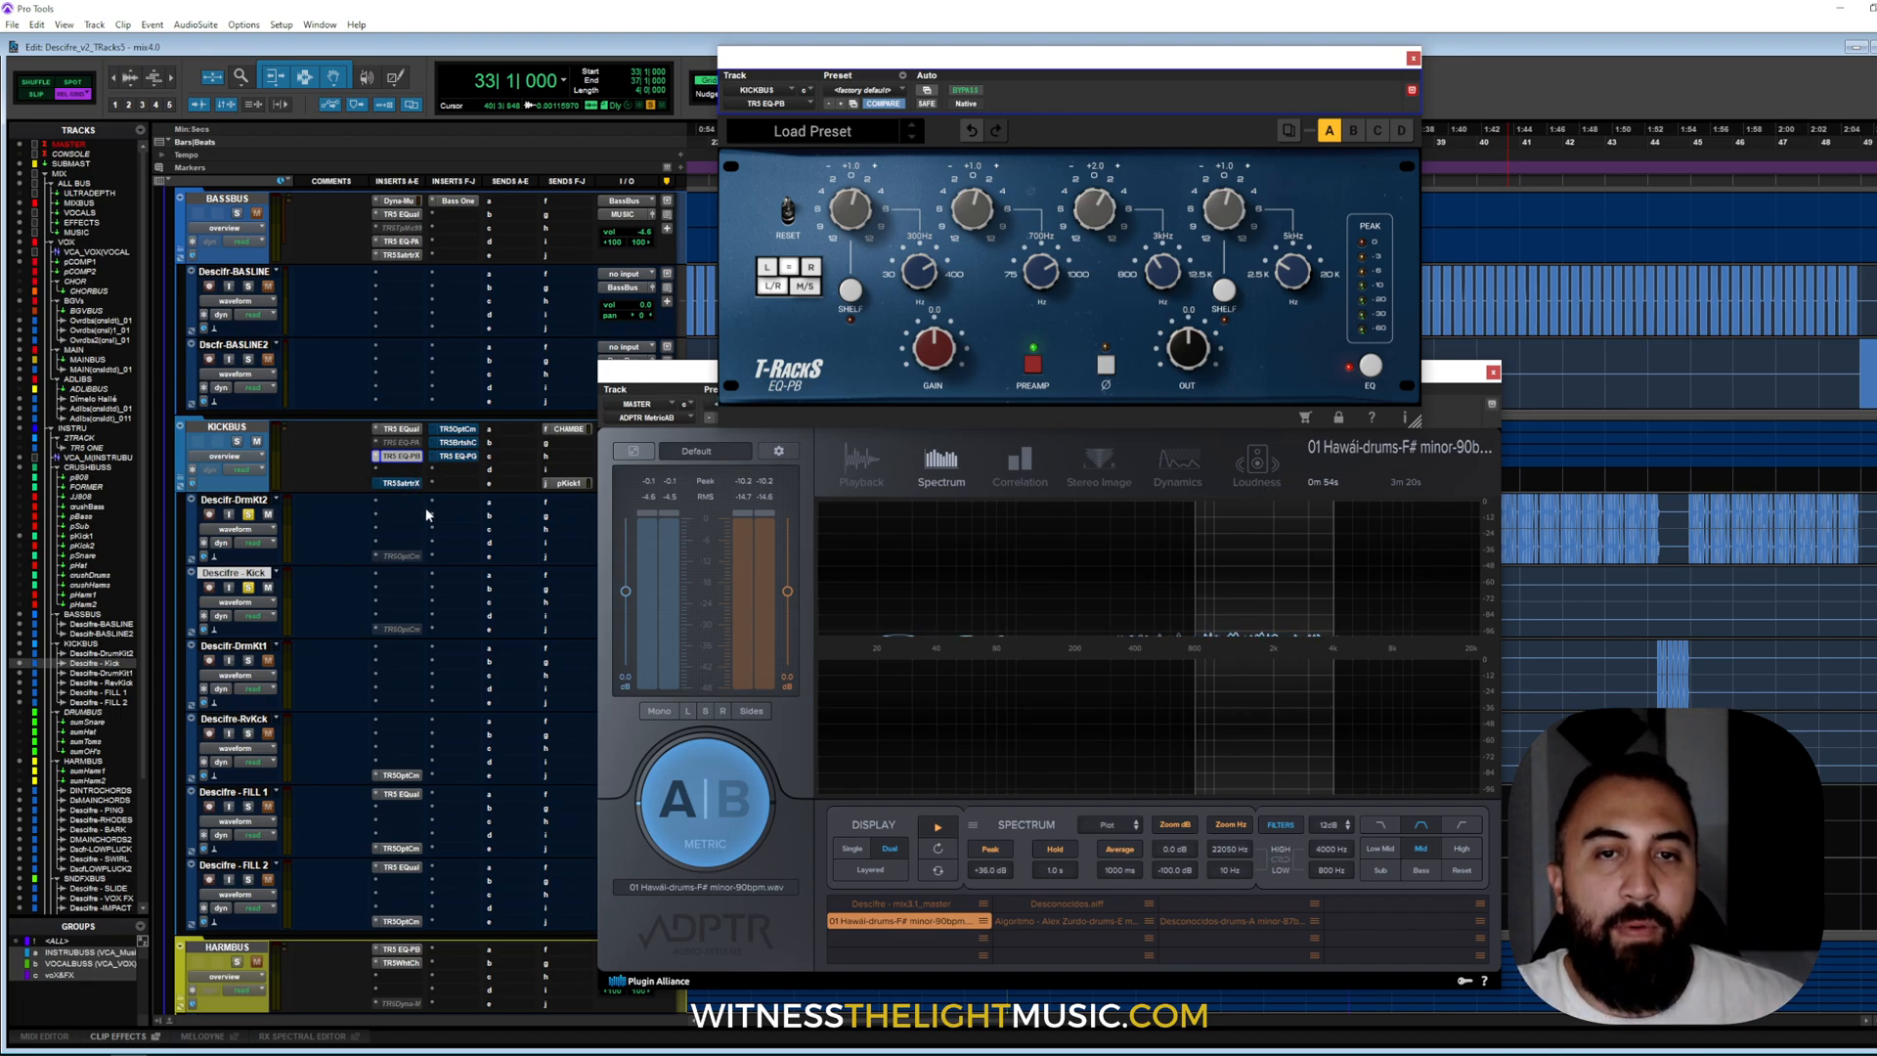
# - Insert the stereo IK Multimedia Pusher in KICKBUS's empty insert slot D, then enlarge and reposition its window
pyautogui.click(379, 473)
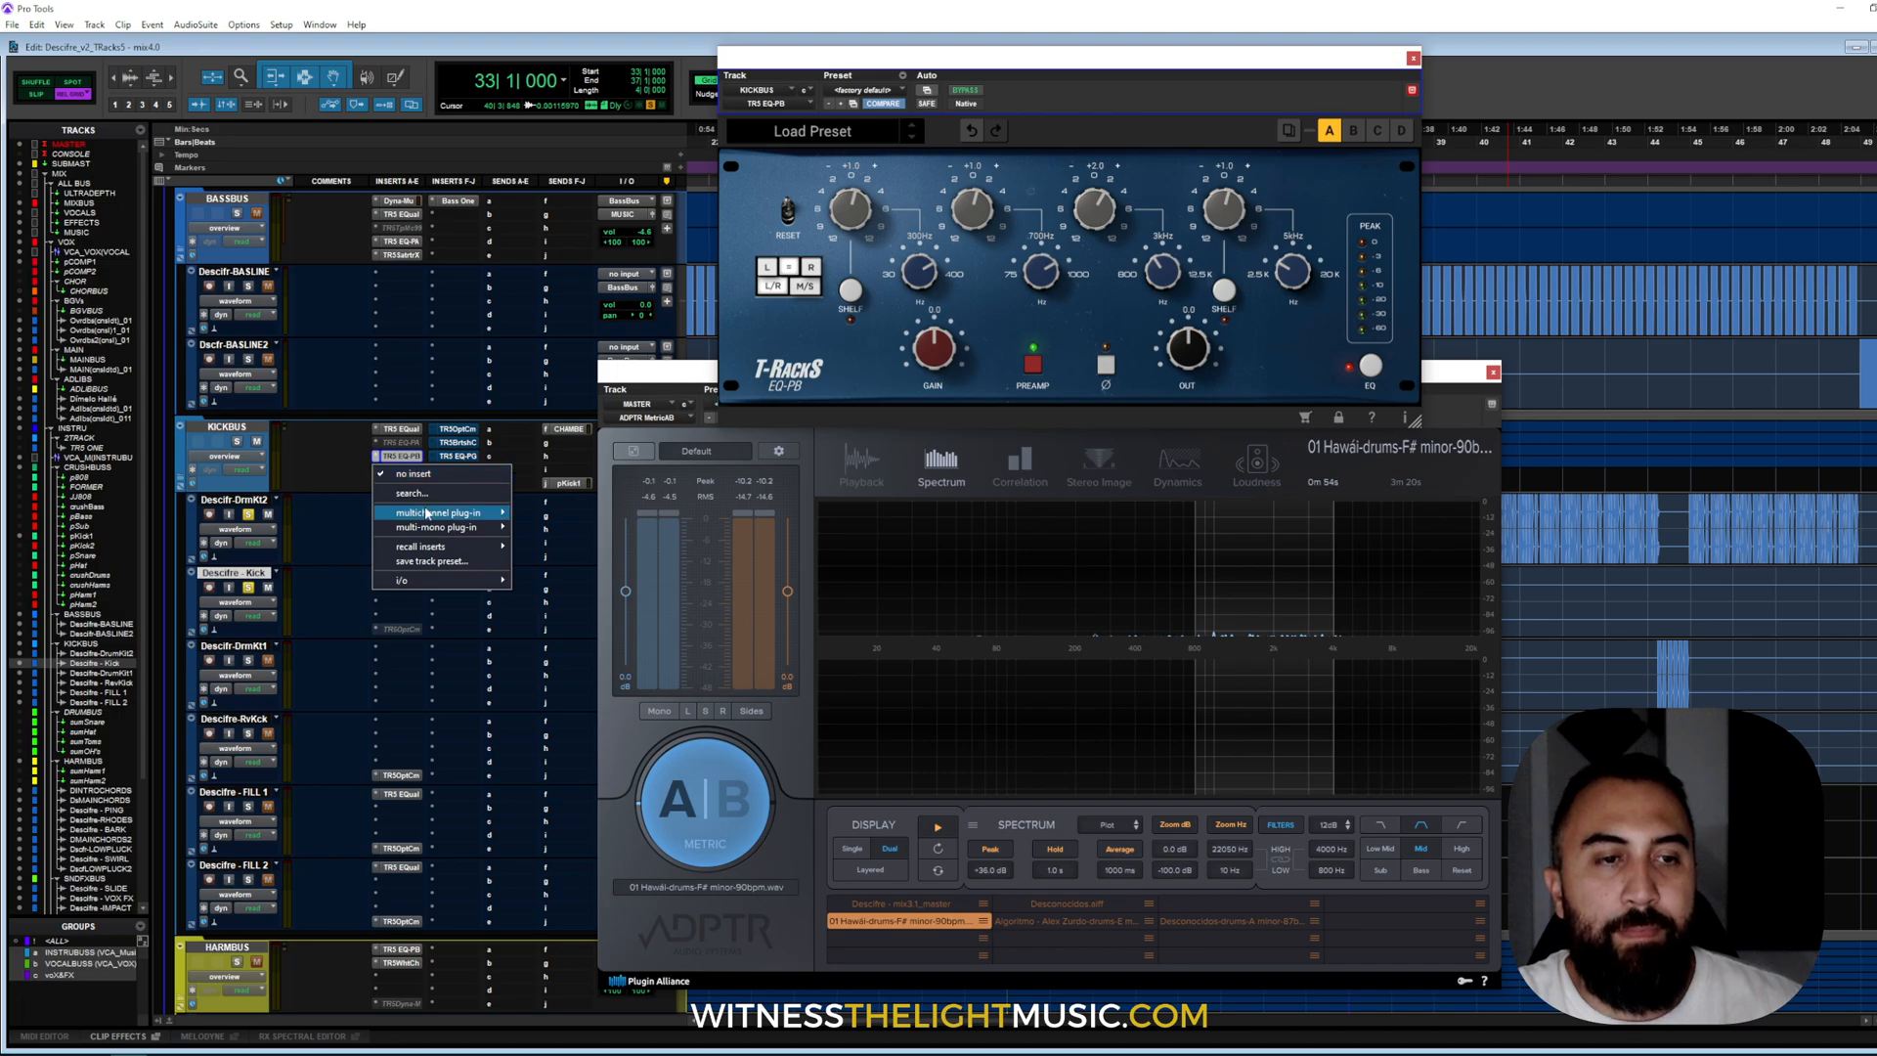
pyautogui.moveTo(429, 512)
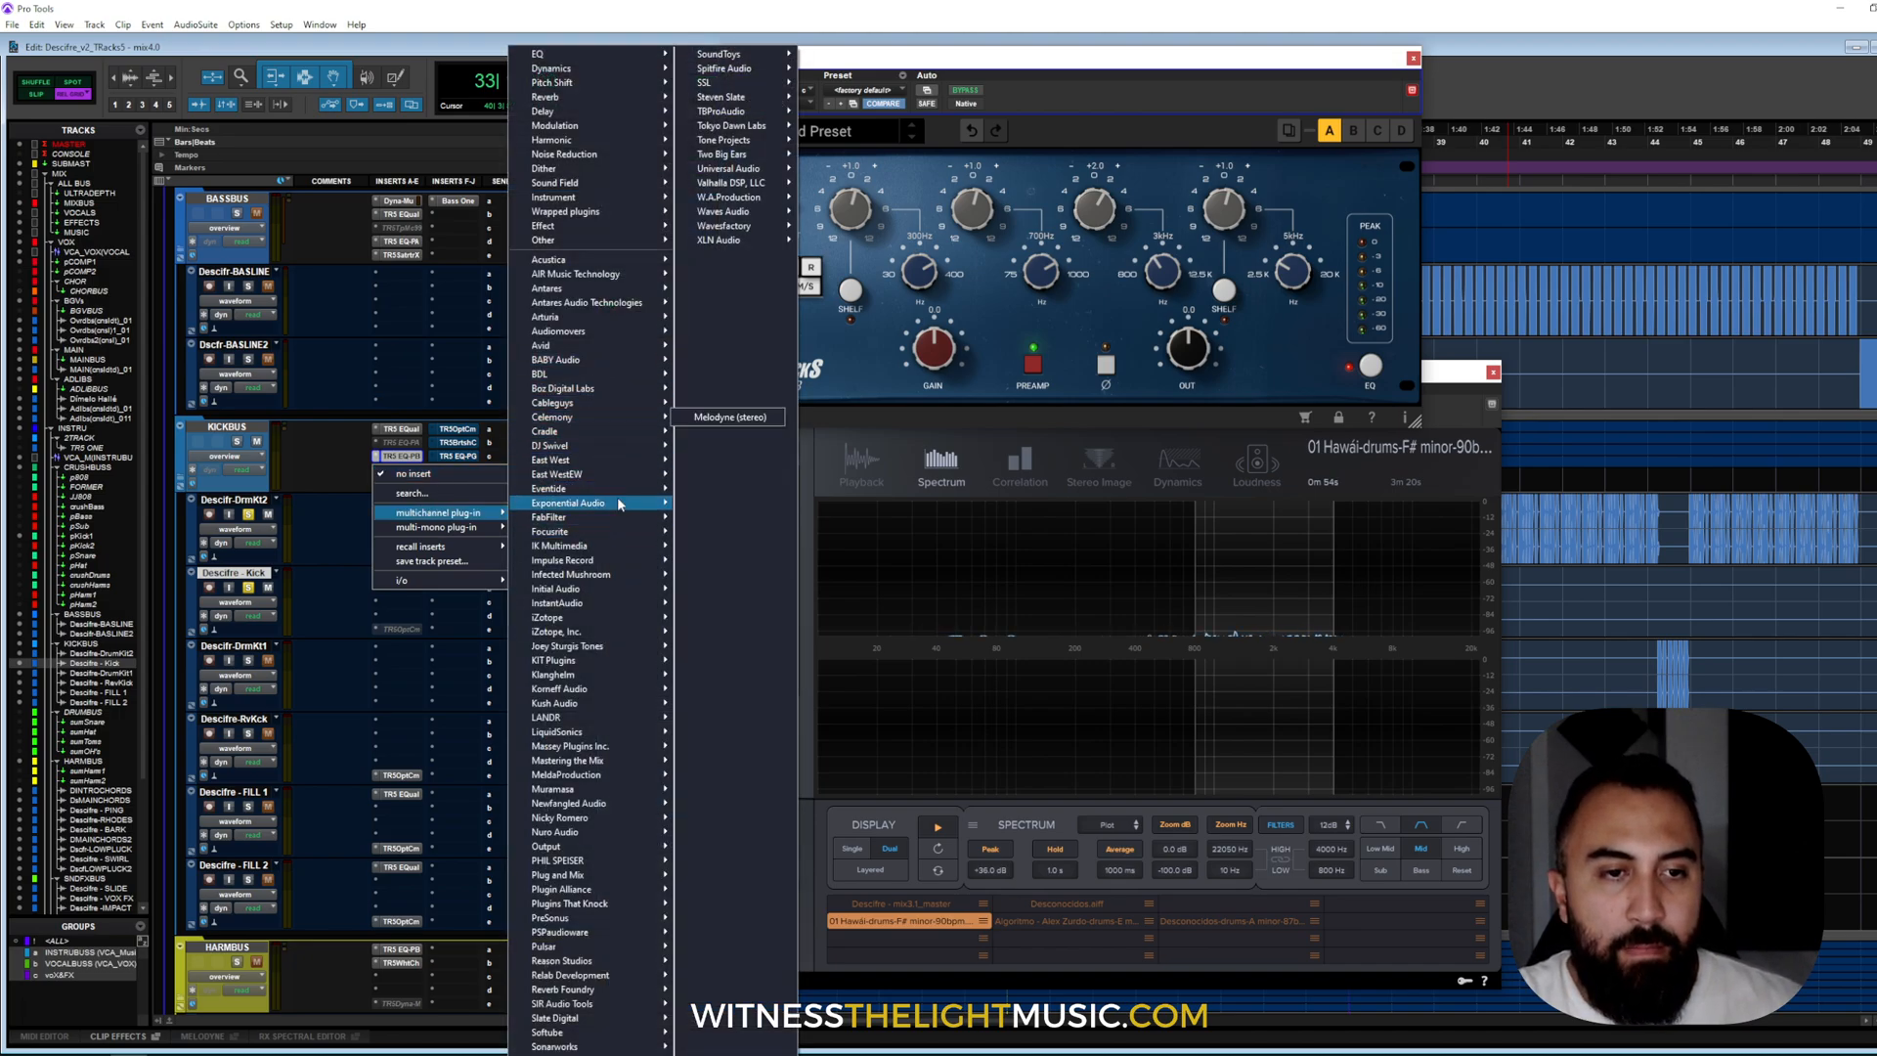
pyautogui.moveTo(601, 560)
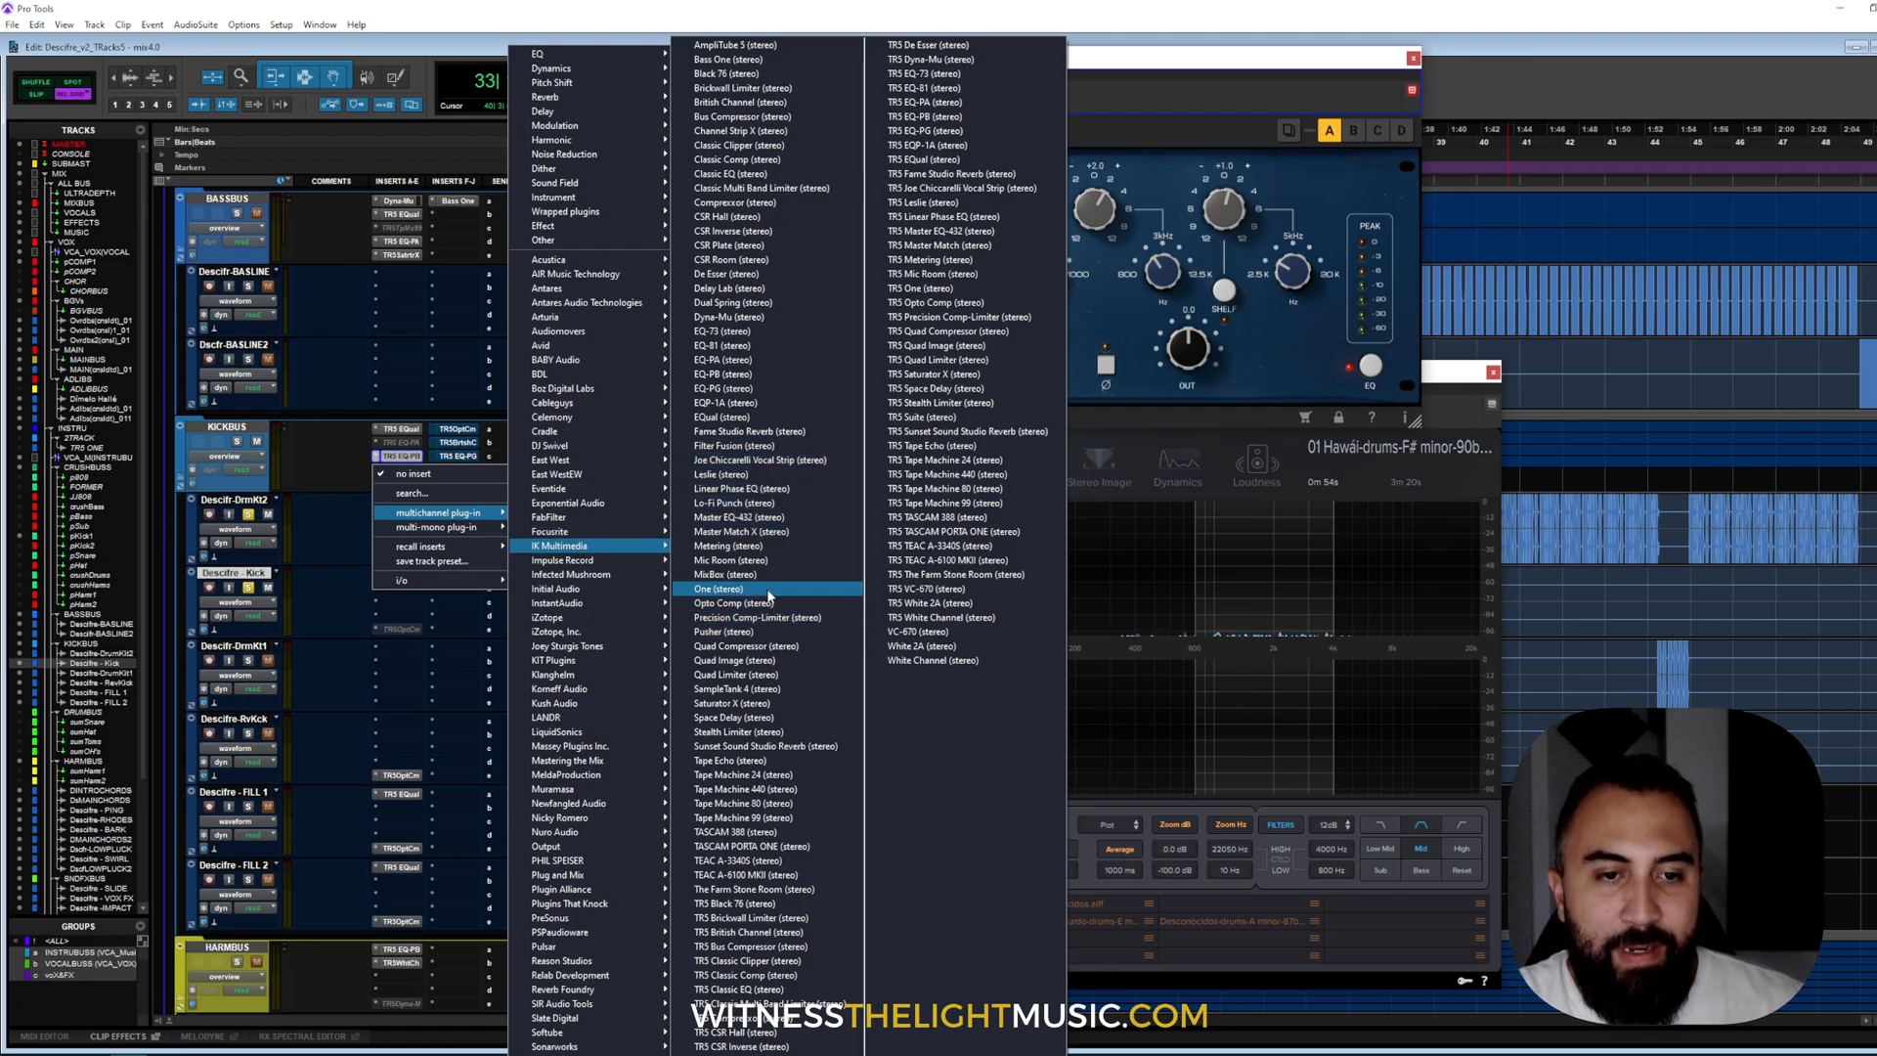
pyautogui.click(744, 634)
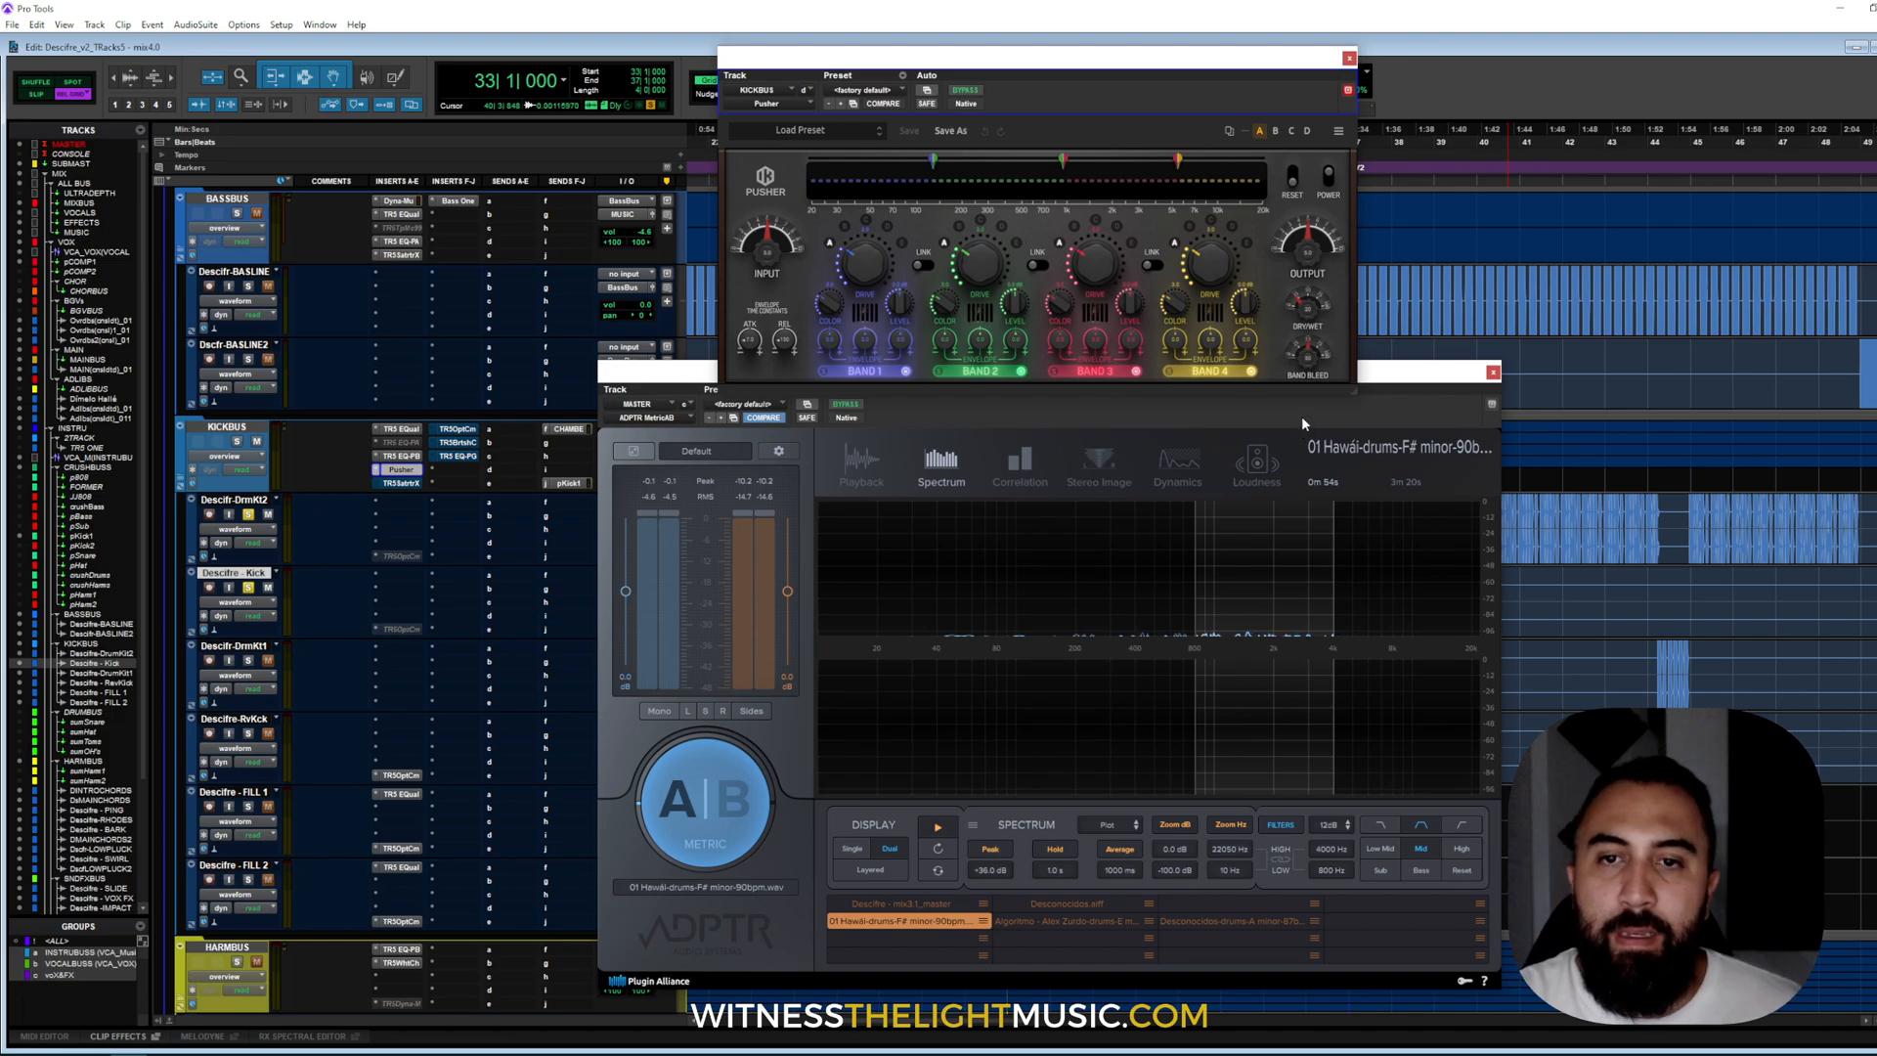
pyautogui.moveTo(1353, 395); pyautogui.dragTo(1484, 504)
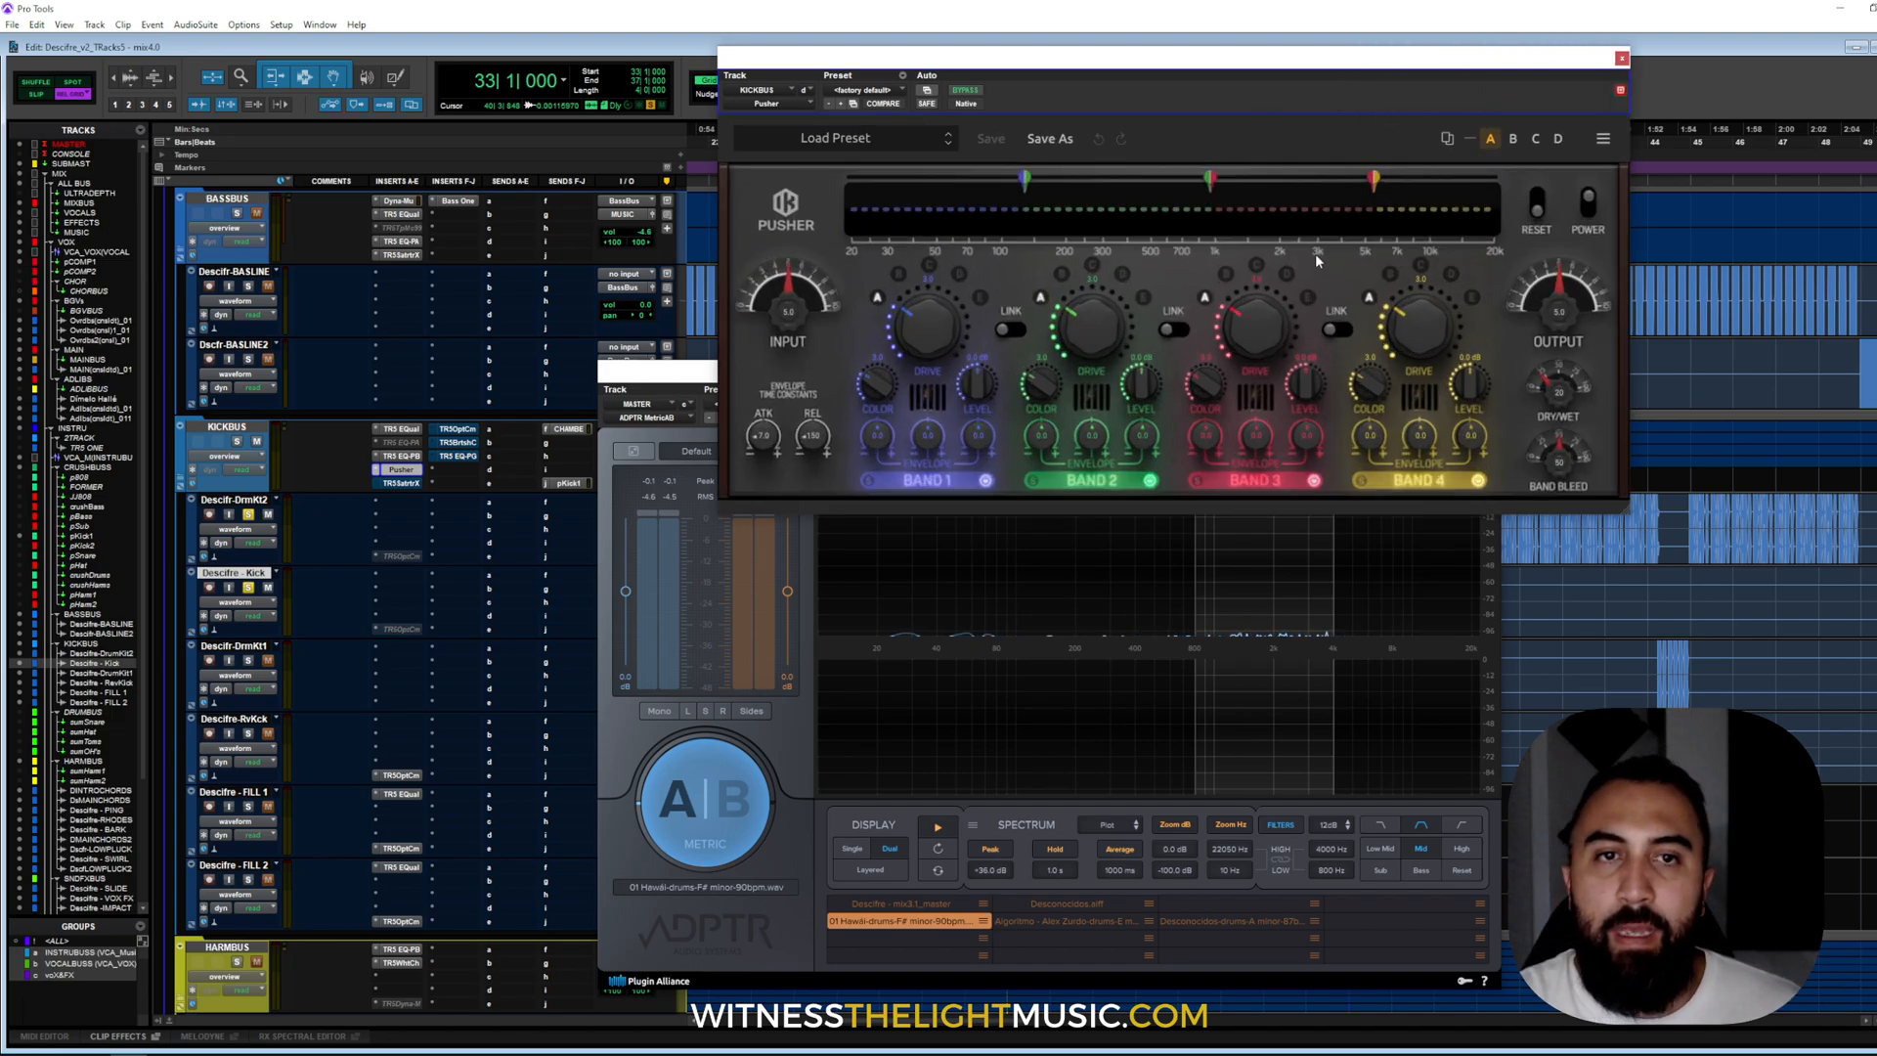
pyautogui.moveTo(1132, 86); pyautogui.dragTo(1095, 87)
pyautogui.moveTo(975, 138); pyautogui.dragTo(1017, 135)
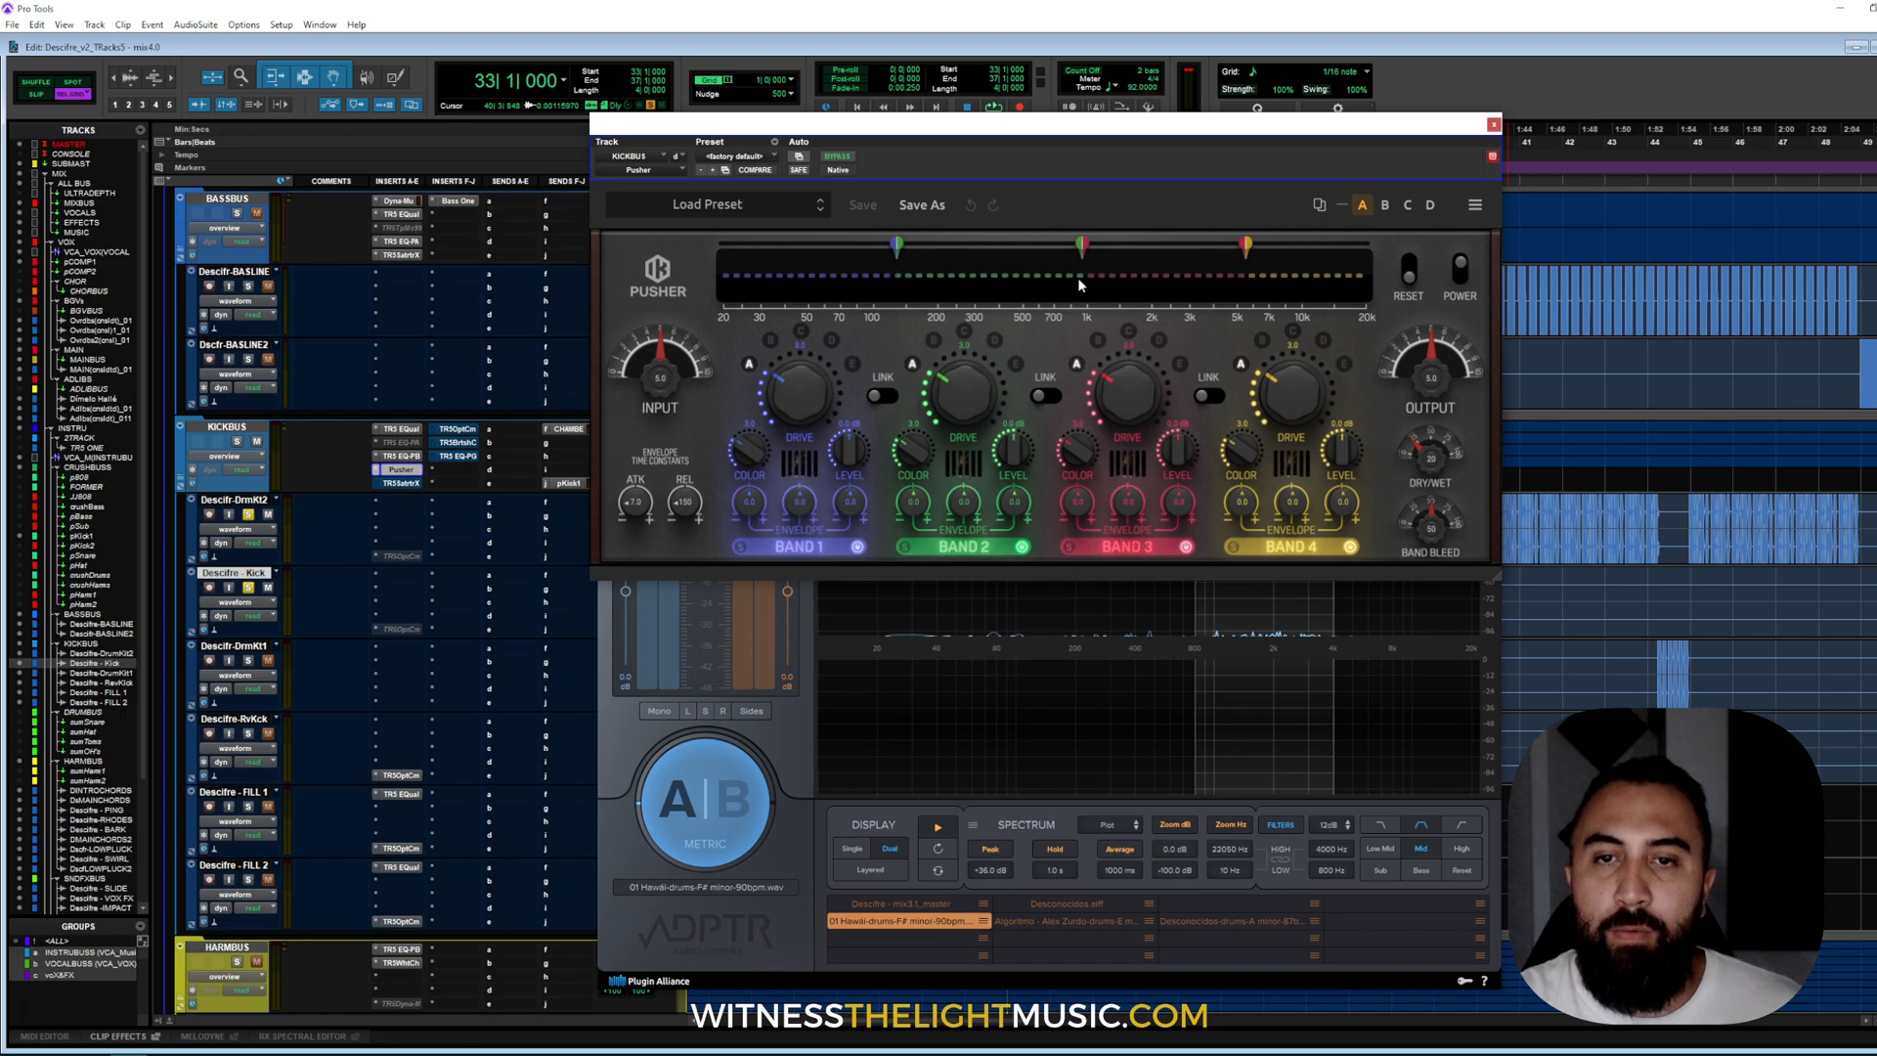
# - Move Pusher's crossover between bands 2 and 3 to just above 3 kHz and the one between bands 3 and 4 to 20 kHz
pyautogui.moveTo(1247, 252); pyautogui.dragTo(1293, 250)
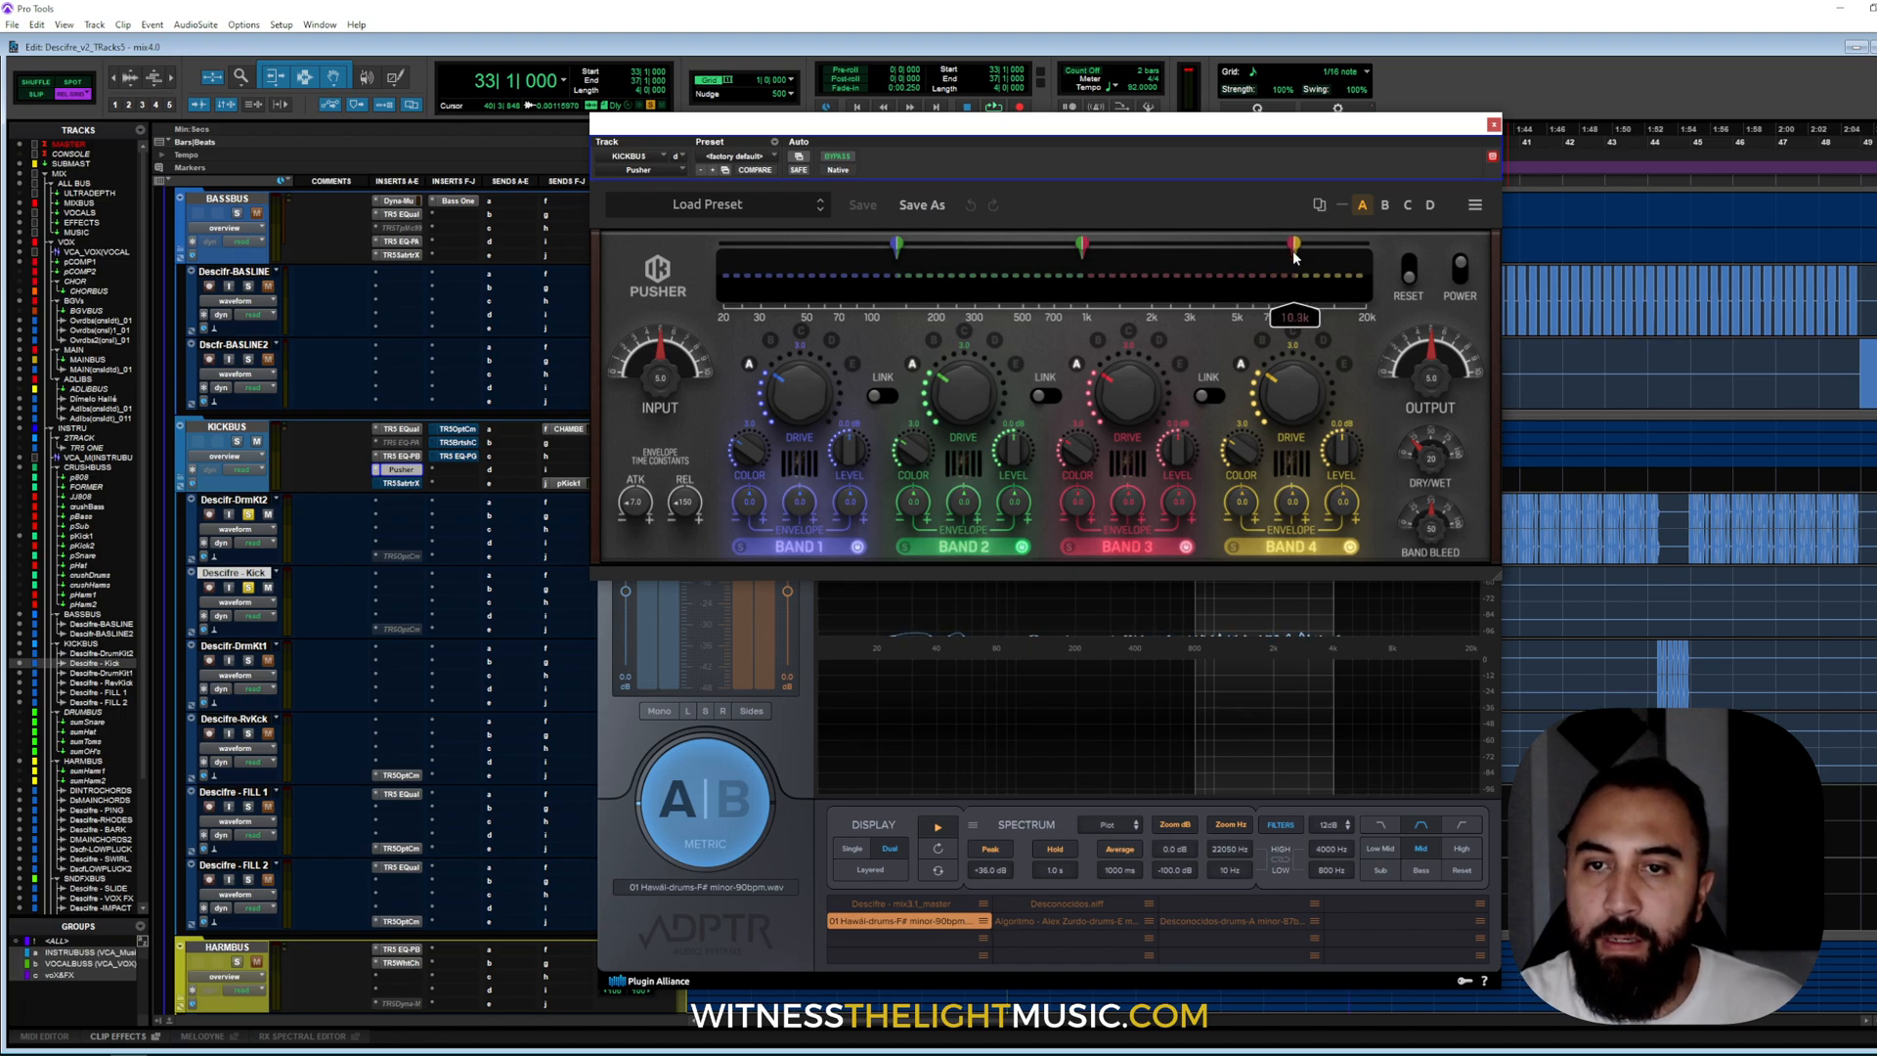
pyautogui.moveTo(1085, 252); pyautogui.dragTo(1408, 262)
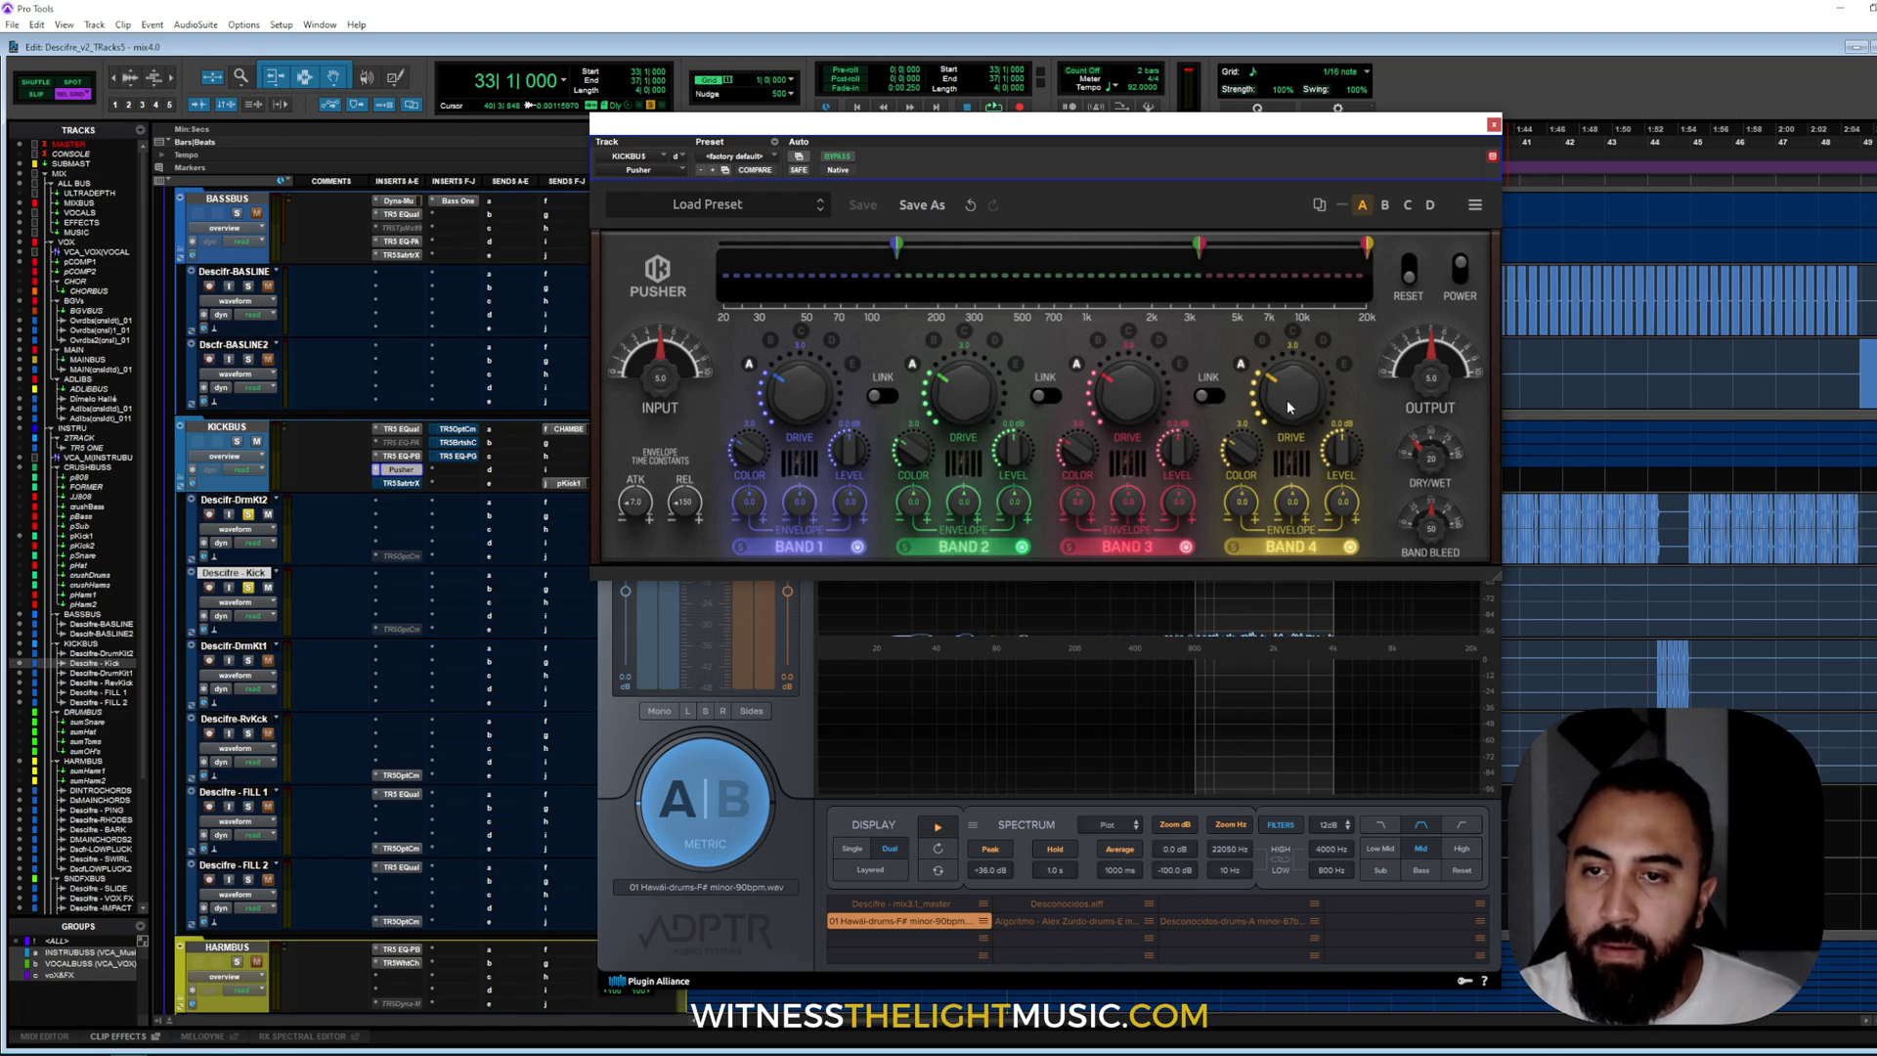
# - Play the kick through Pusher with Metric AB's Mid filter off, keeping Pusher above the spectrum display
pyautogui.press('space')
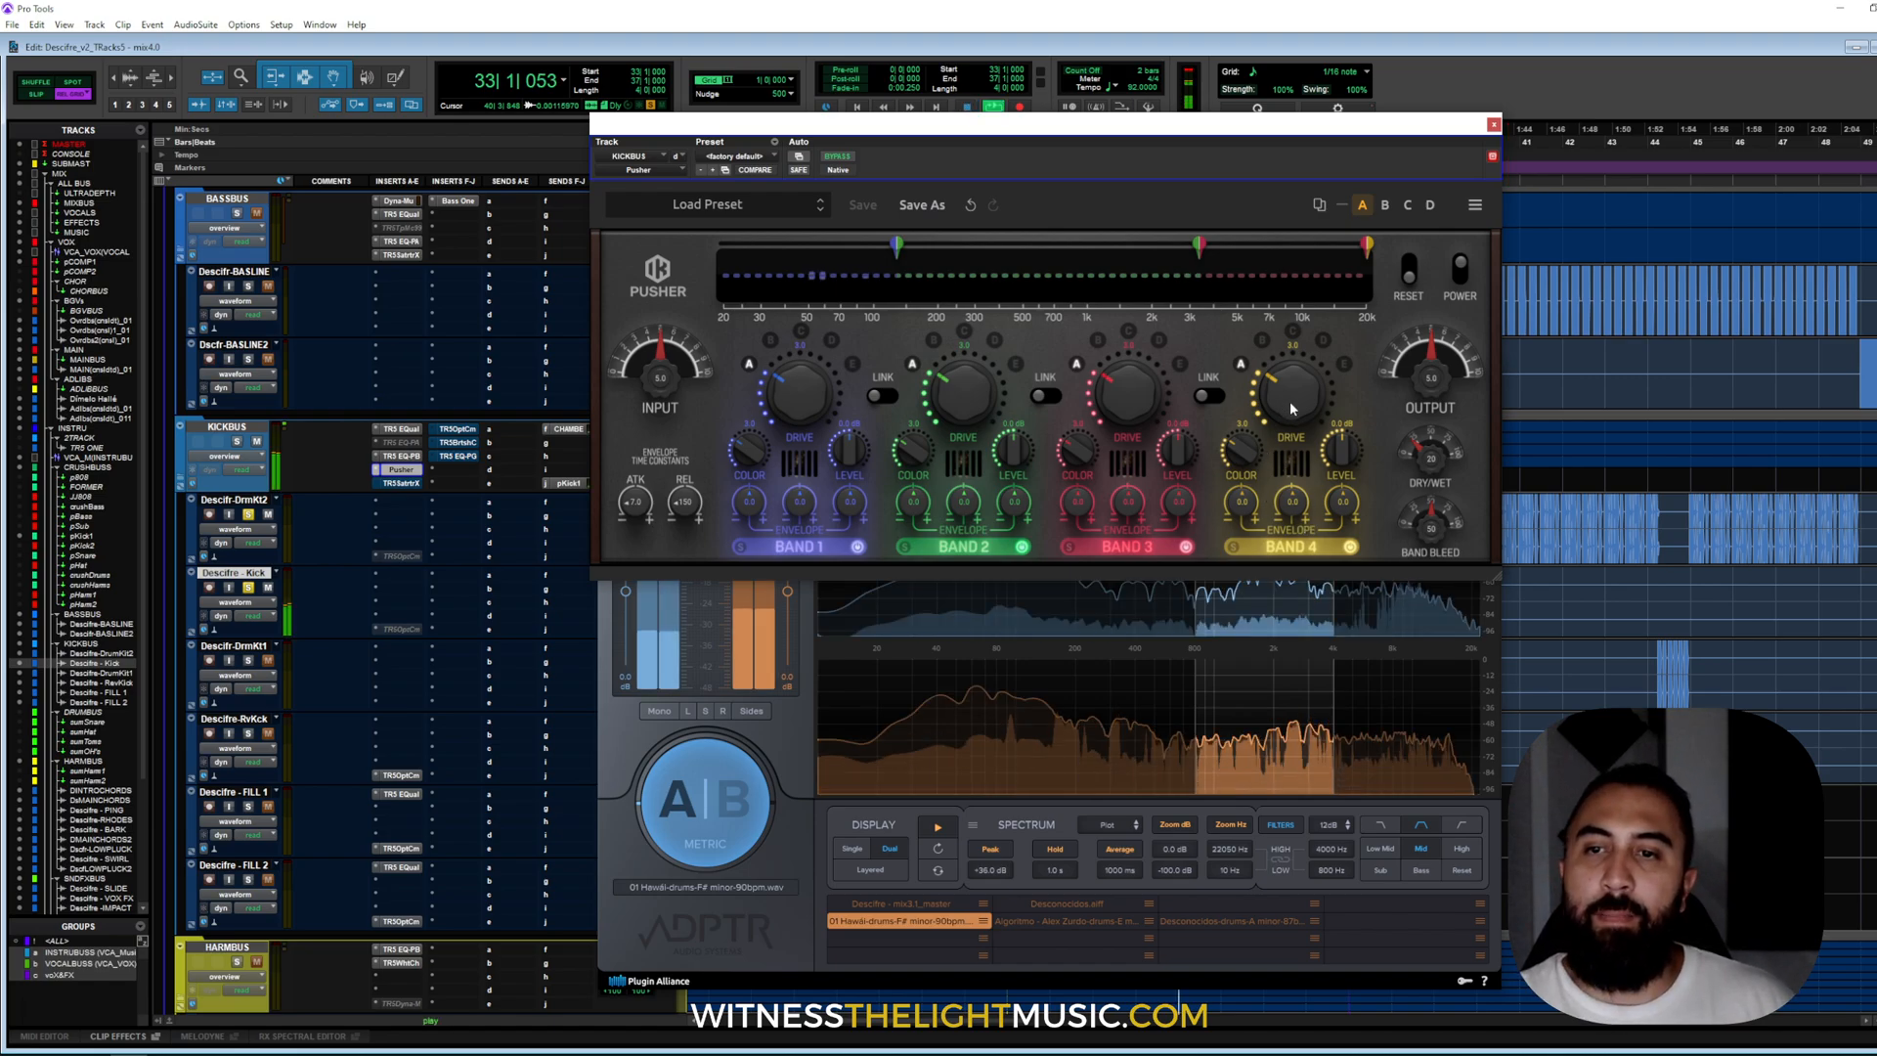
pyautogui.click(1420, 849)
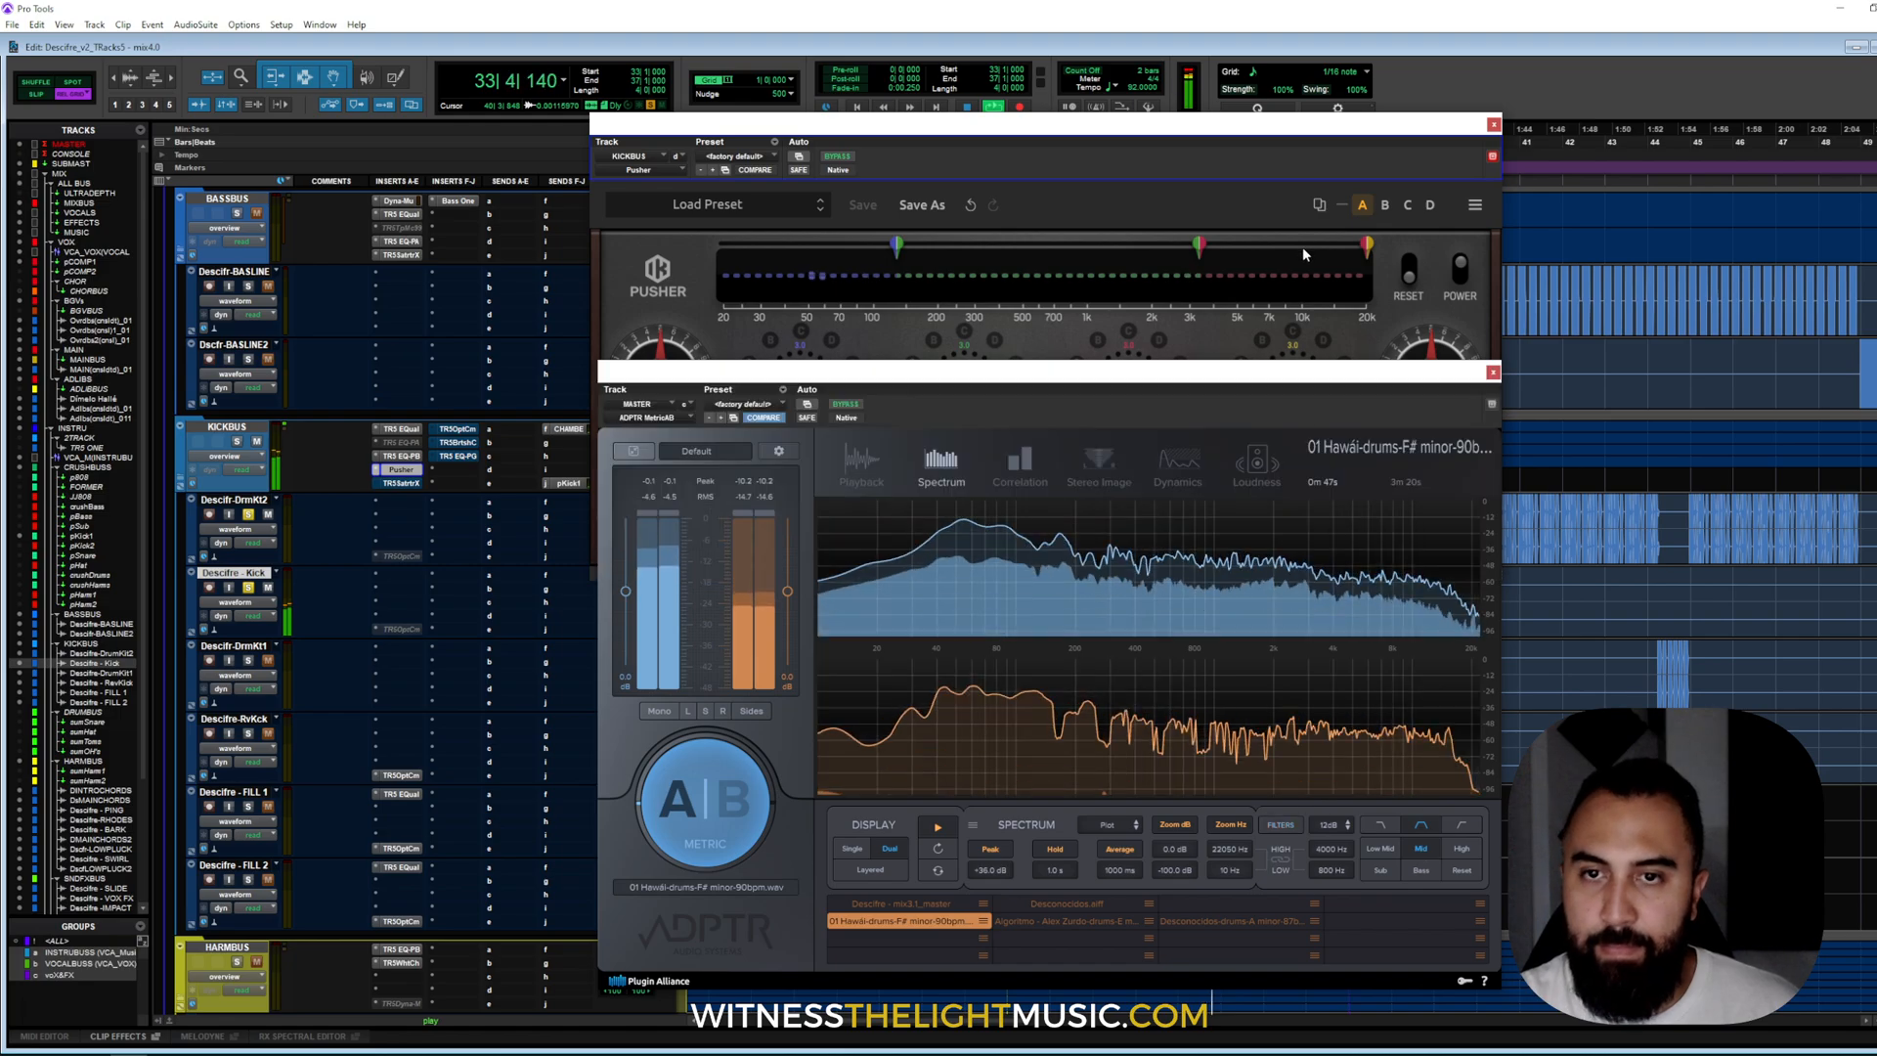
pyautogui.click(1254, 178)
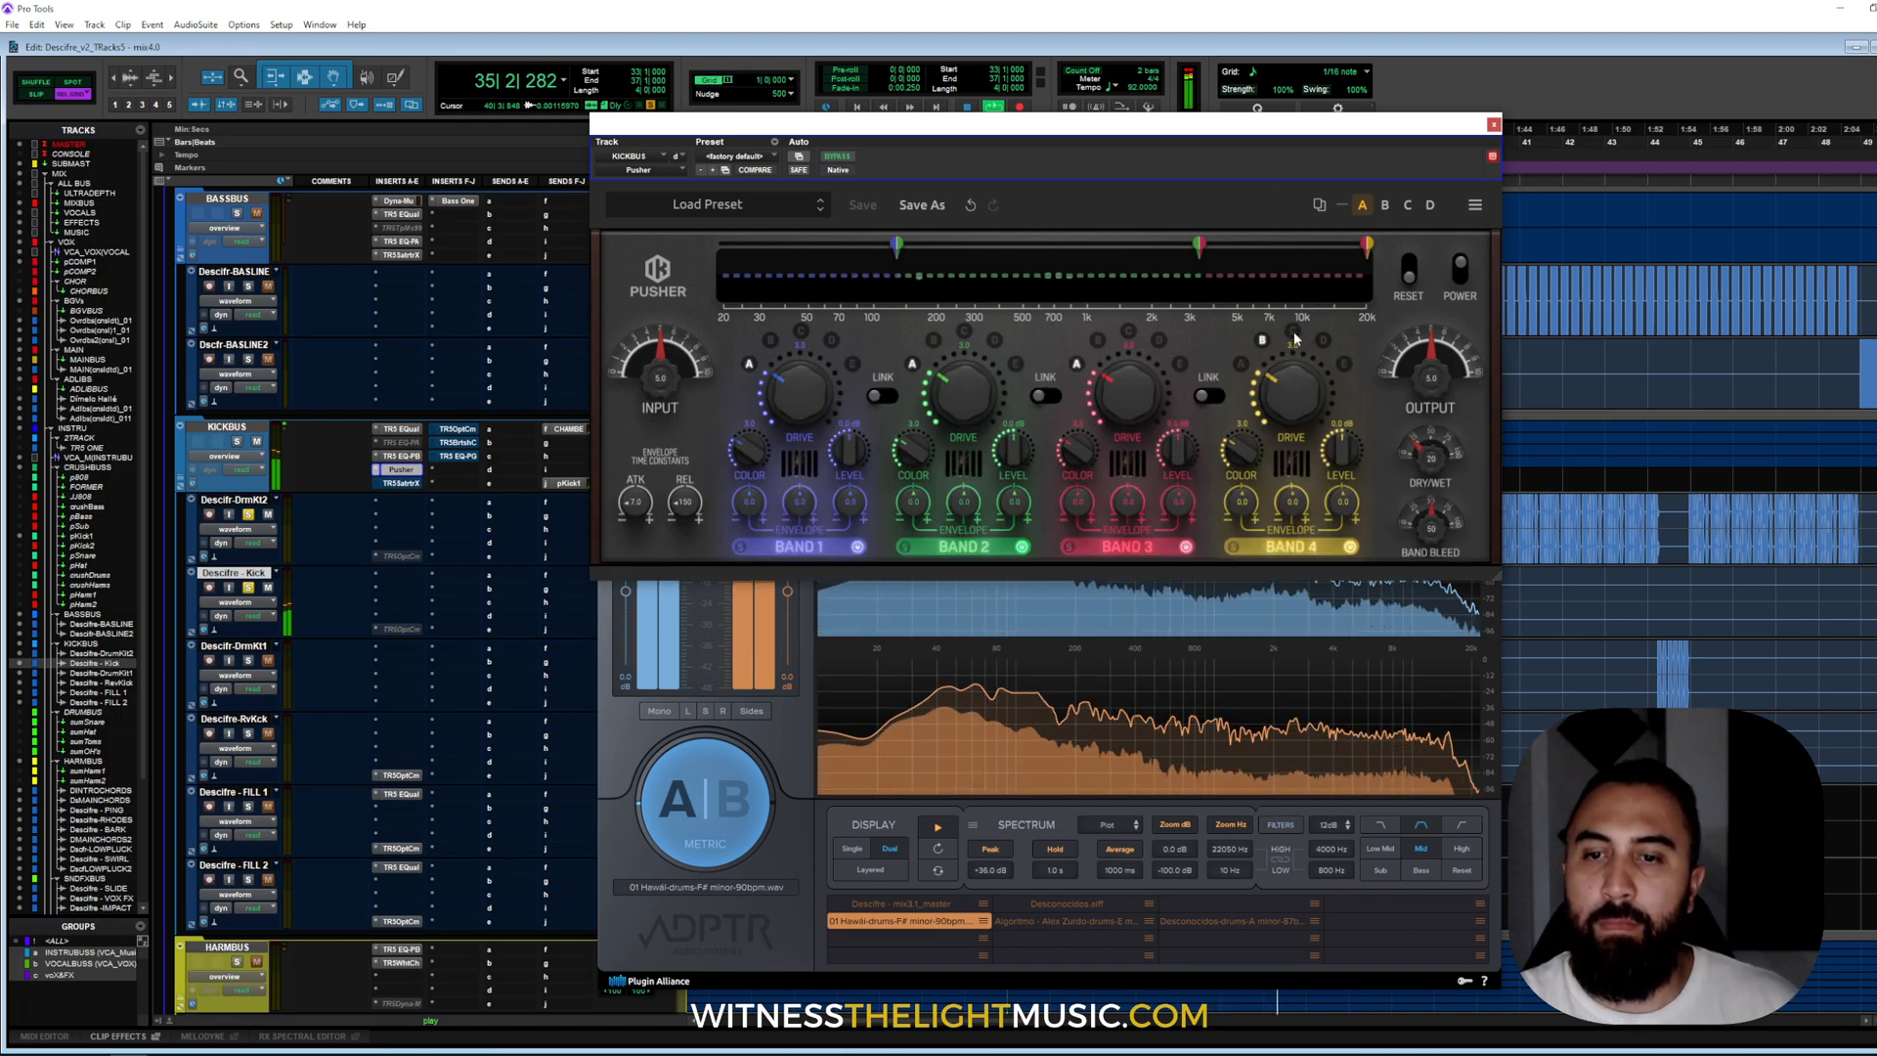
pyautogui.moveTo(1278, 131); pyautogui.dragTo(1267, 37)
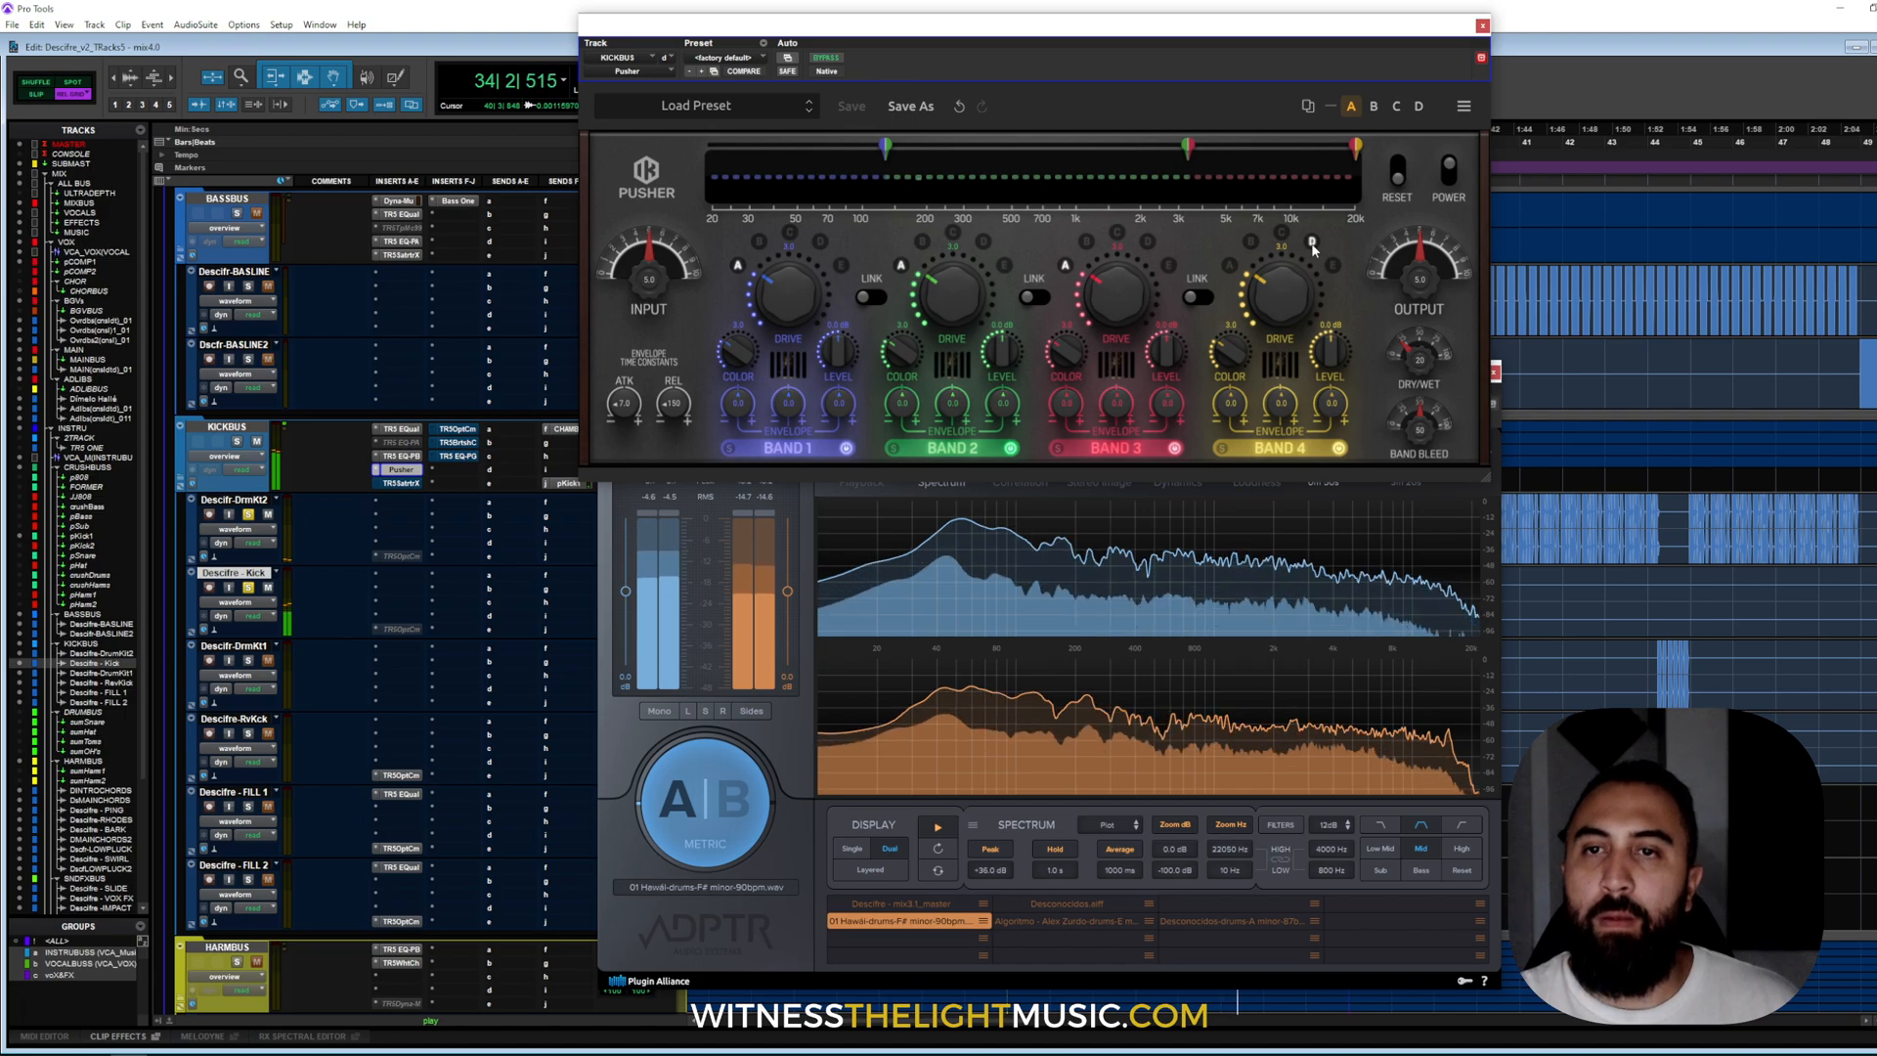
# - Switch Pusher's band 4 to mode B, raise its Drive to mid-scale, and turn Dry/Wet up to 100
pyautogui.click(1247, 240)
pyautogui.moveTo(1255, 267); pyautogui.dragTo(1279, 244)
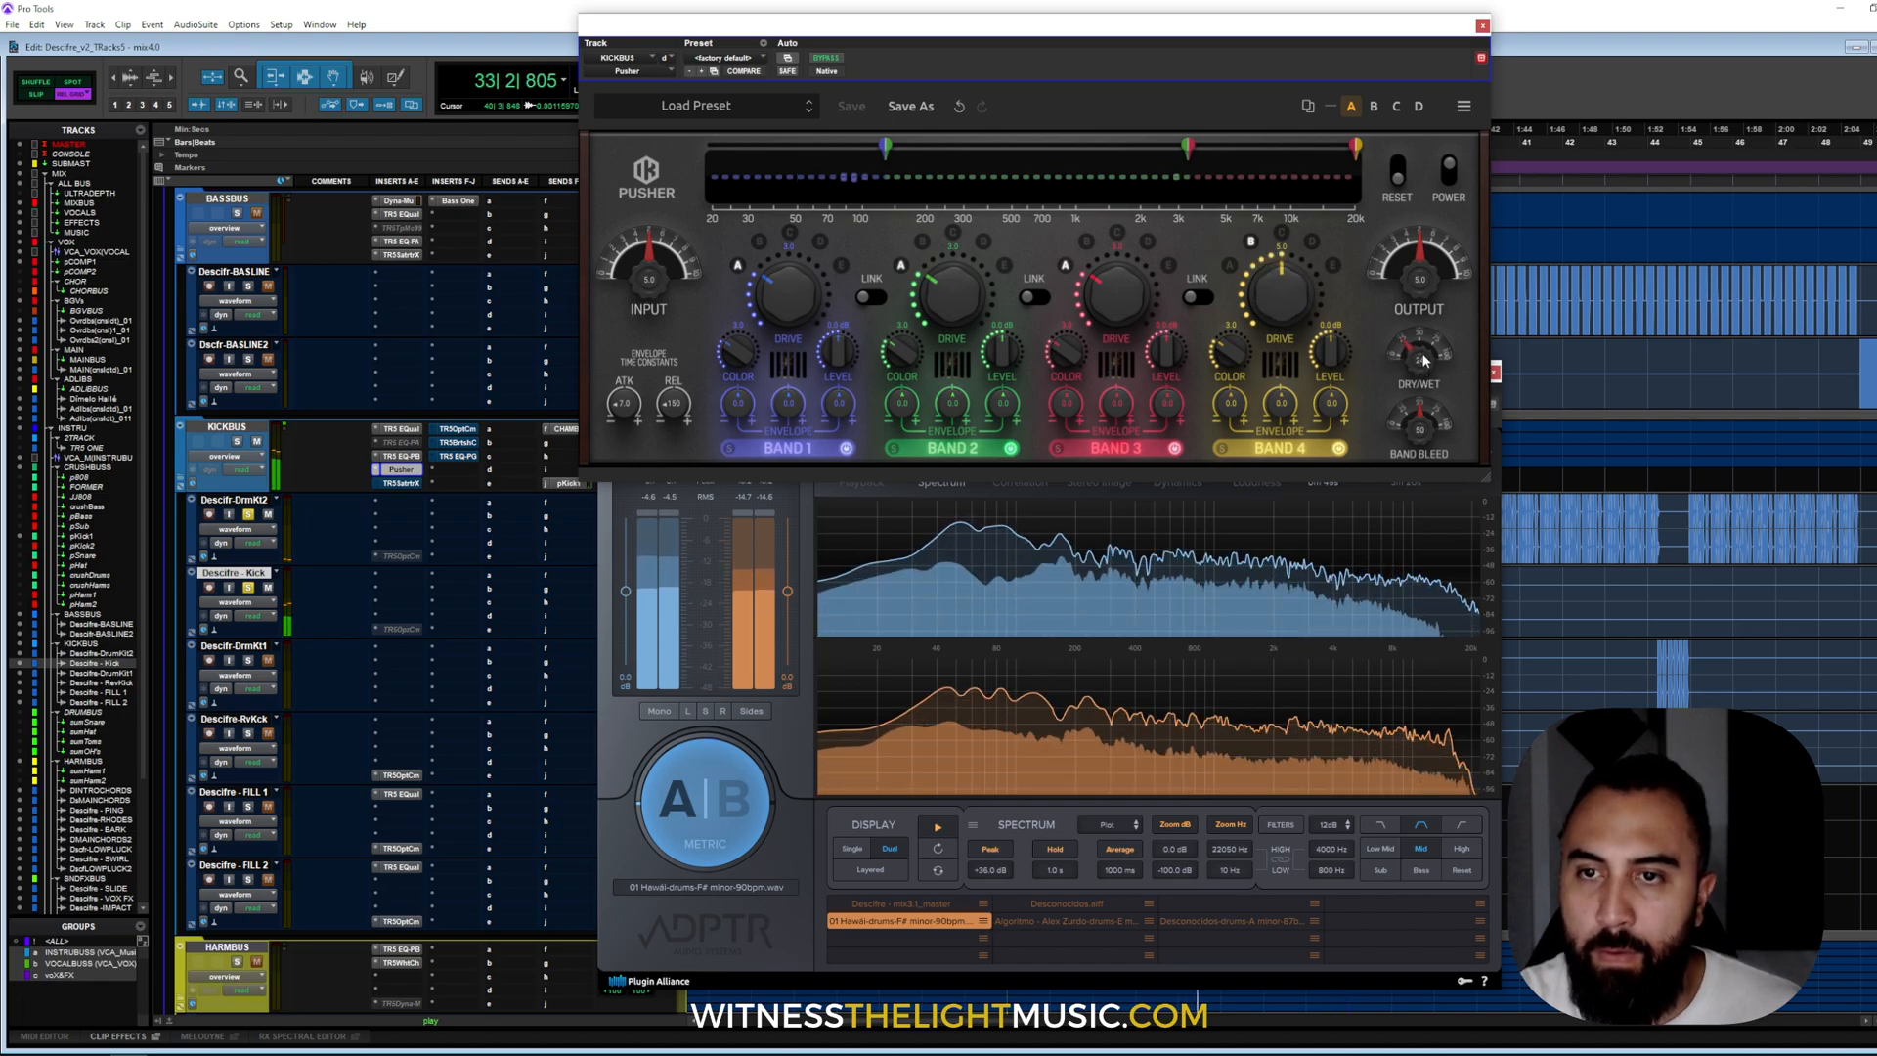
pyautogui.moveTo(1424, 360); pyautogui.dragTo(1432, 54)
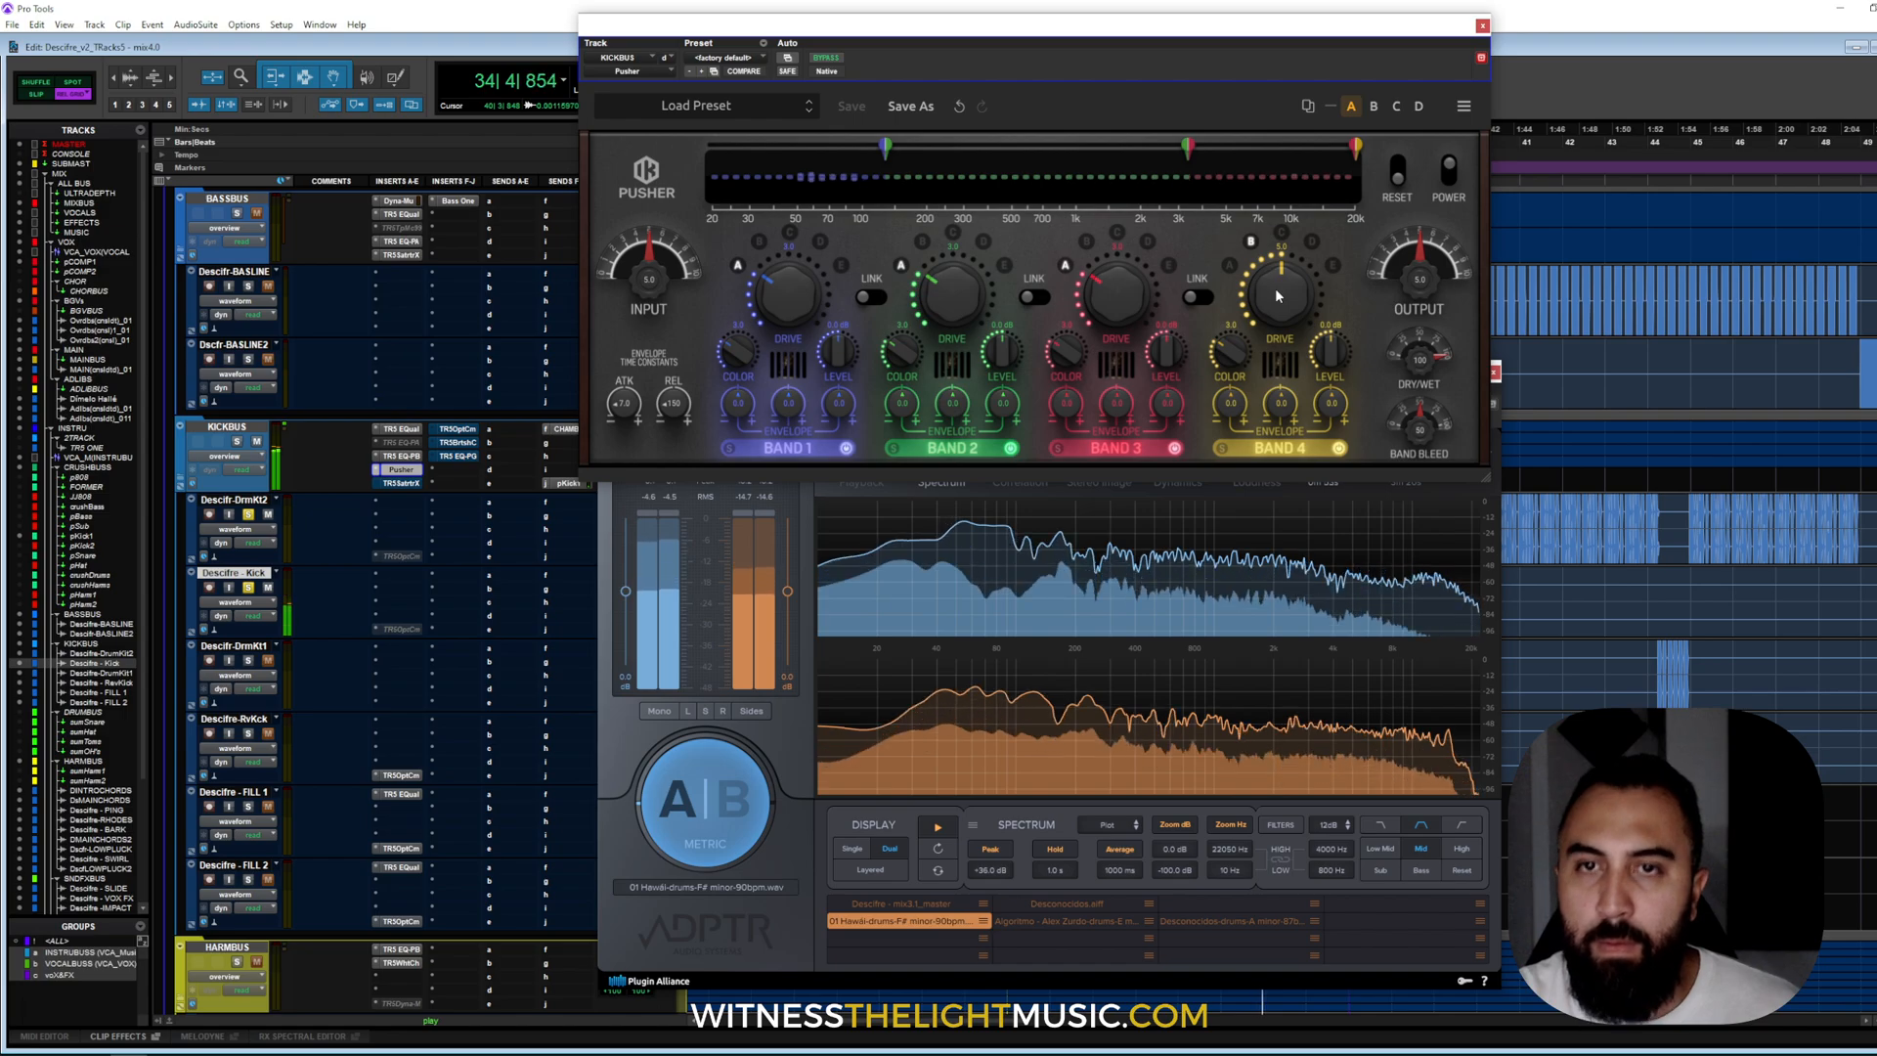
# - Try mode D on Pusher's band 4, settle on mode C, and adjust the band's Color and Level
pyautogui.click(1312, 242)
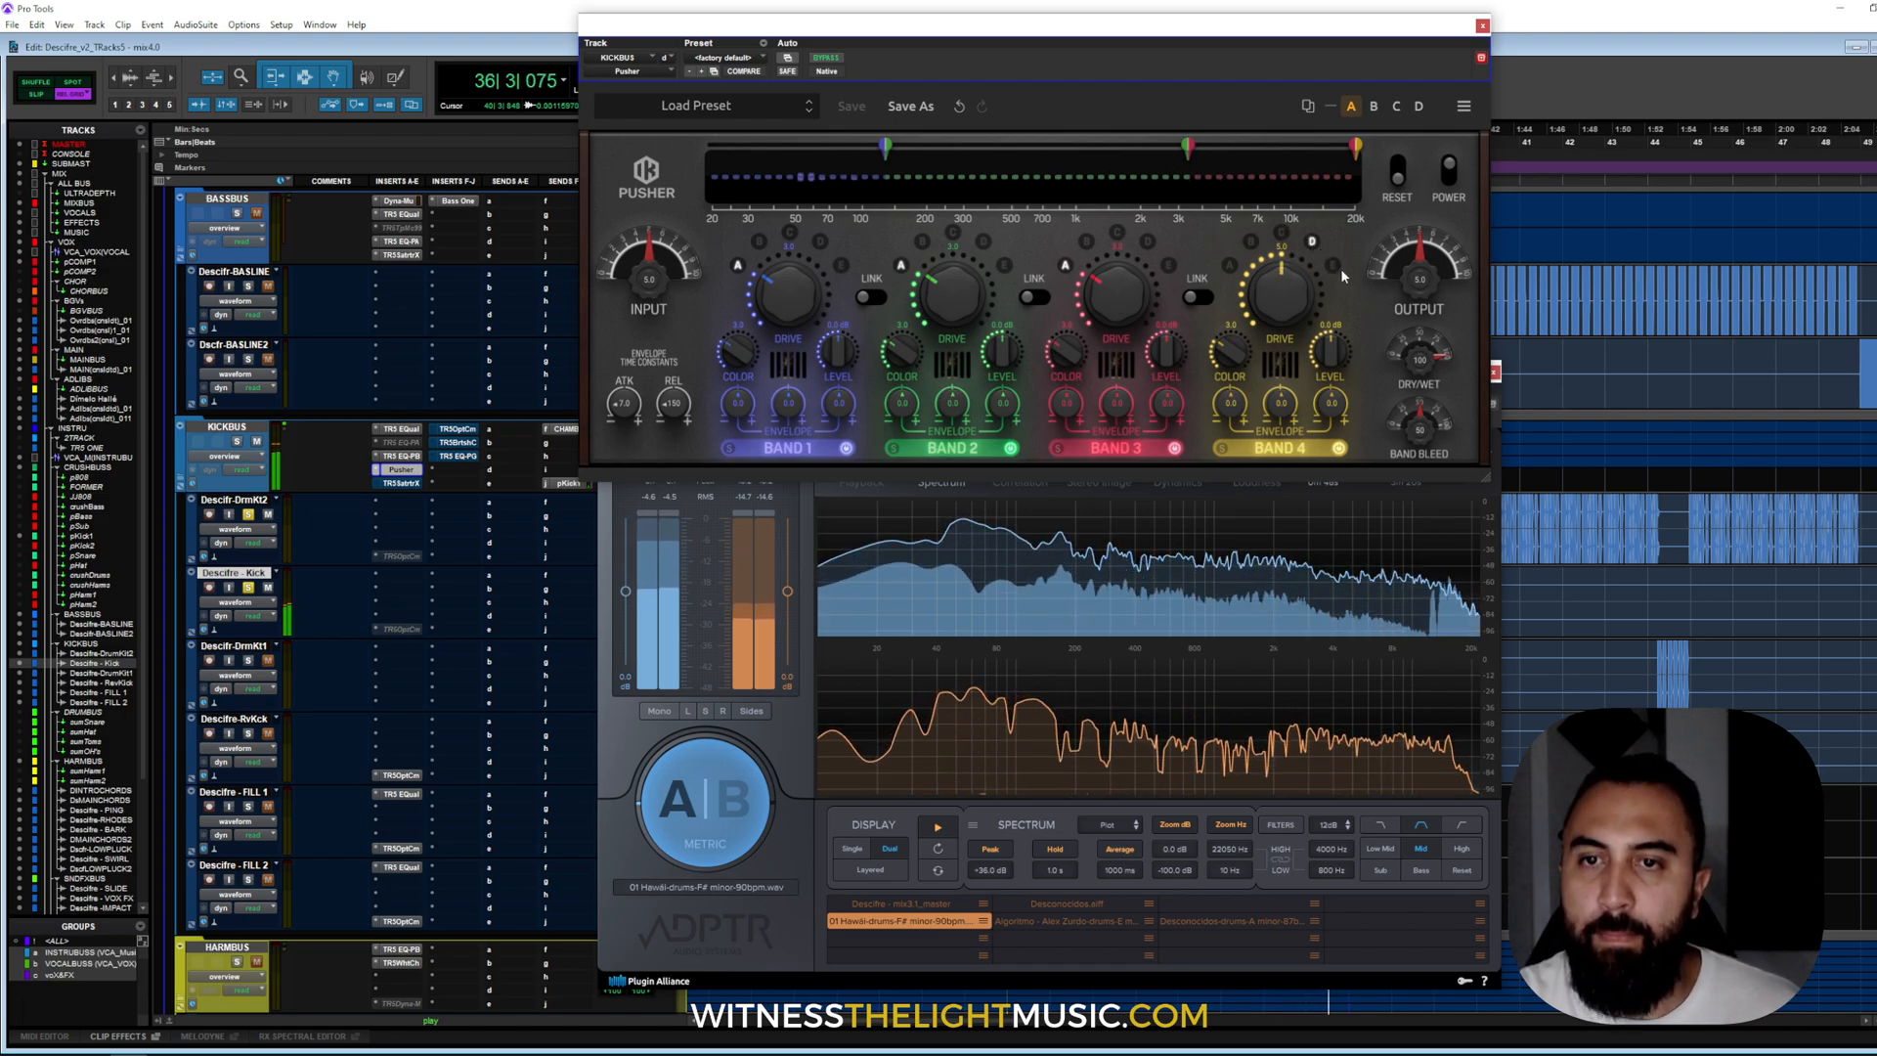
pyautogui.click(1334, 265)
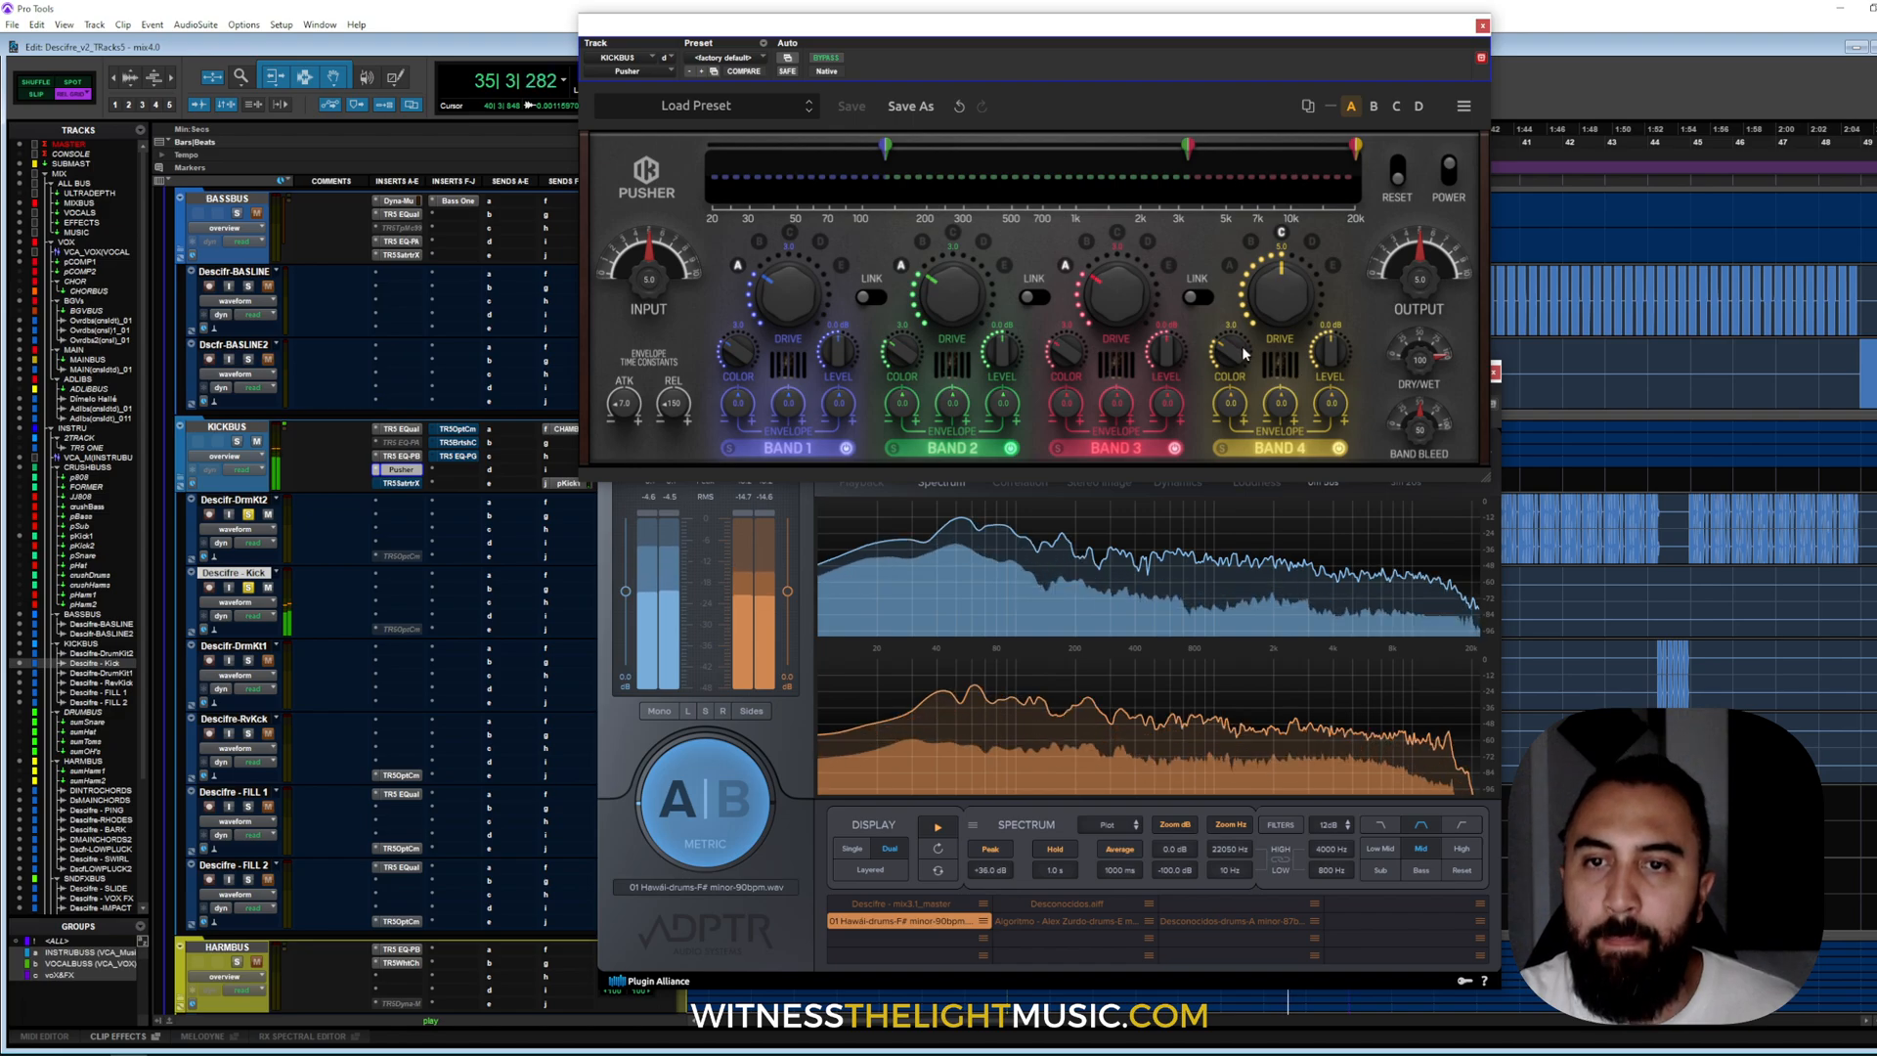
pyautogui.moveTo(1244, 354); pyautogui.dragTo(1336, 345)
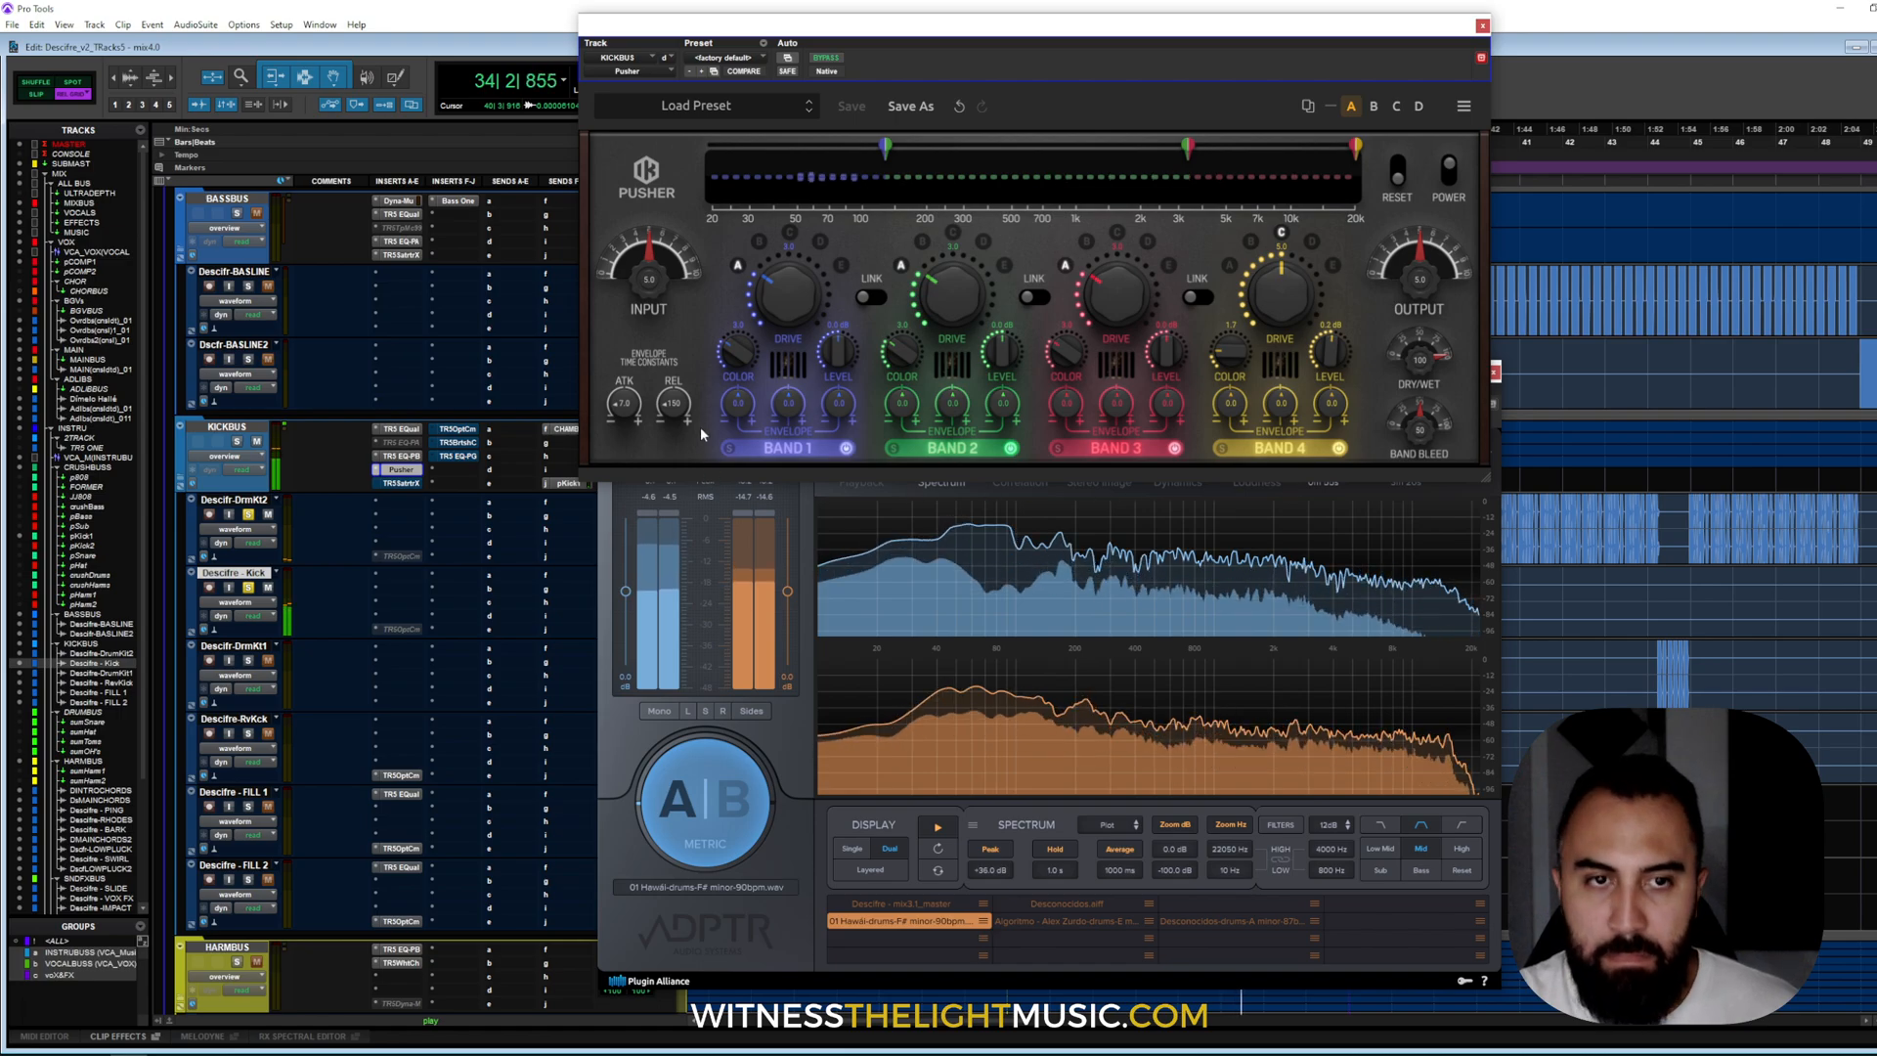
# - Switch Metric AB between the Pusher-processed kick and the reference track to compare their tone
pyautogui.click(708, 801)
pyautogui.click(692, 805)
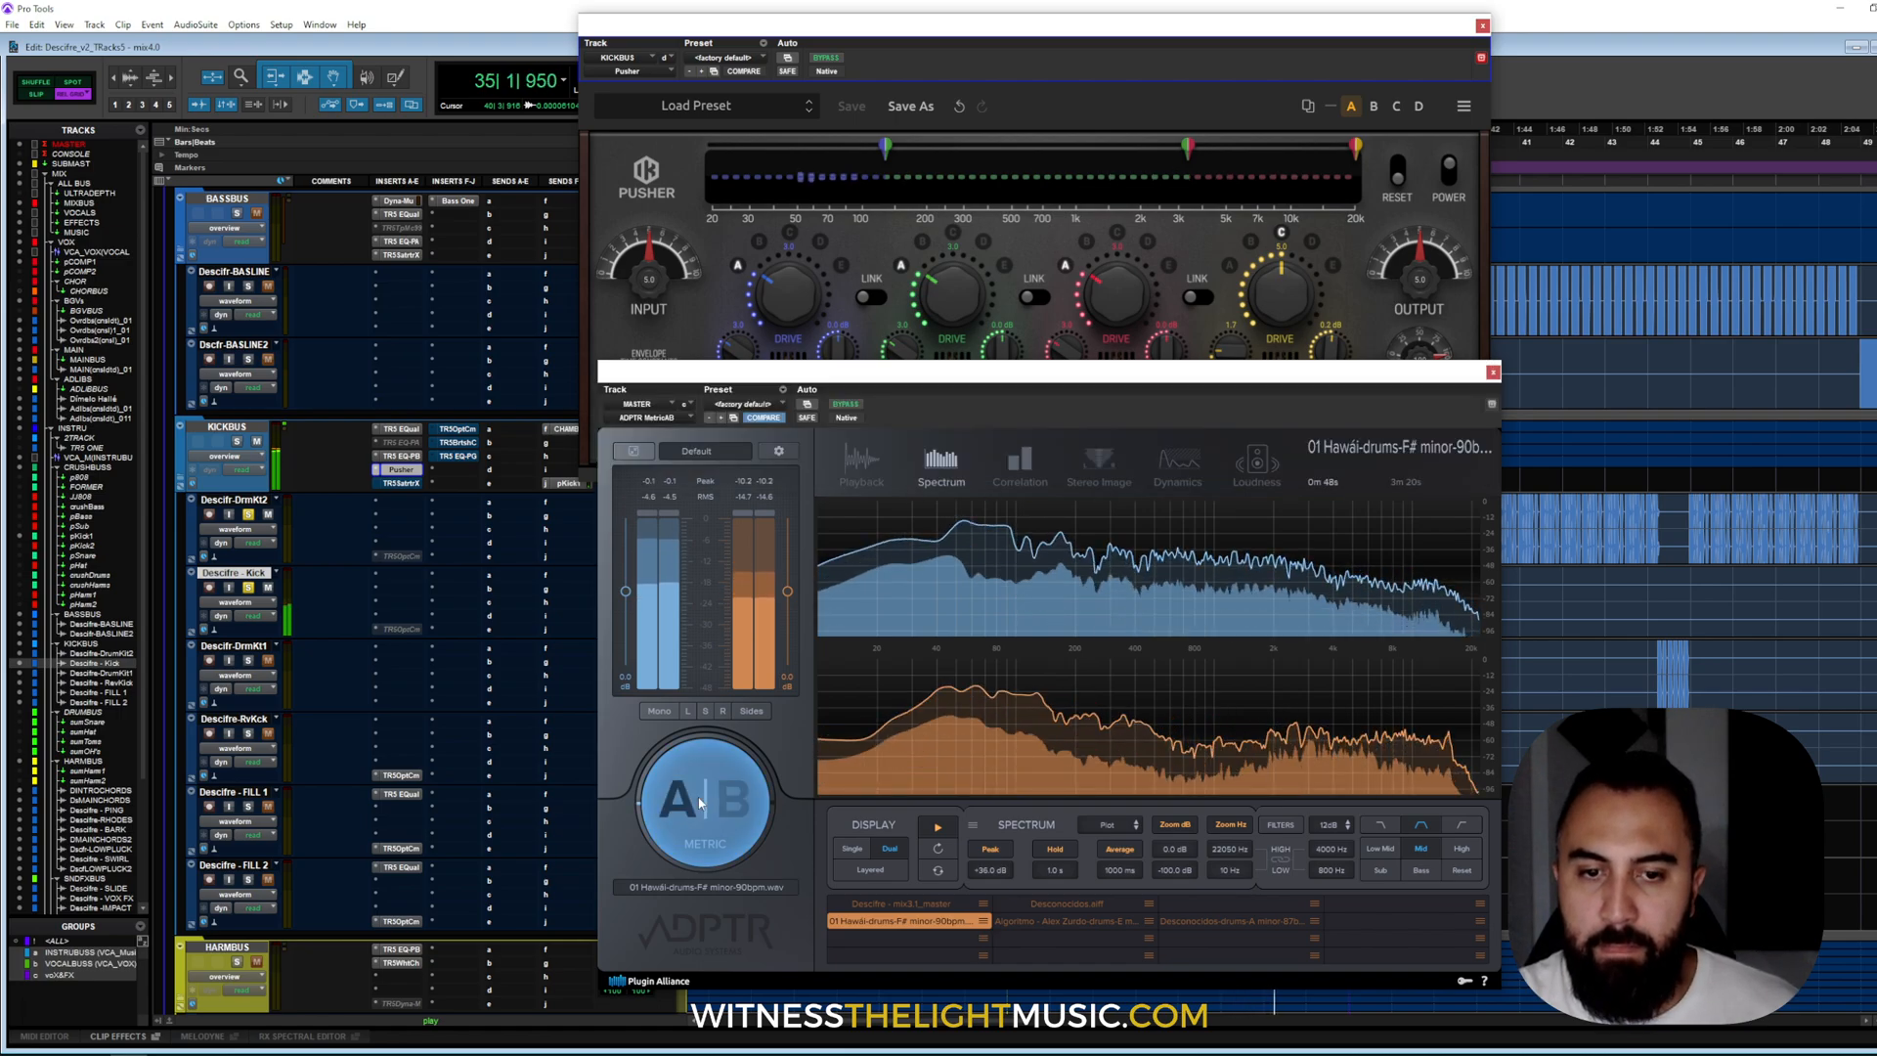
pyautogui.click(691, 806)
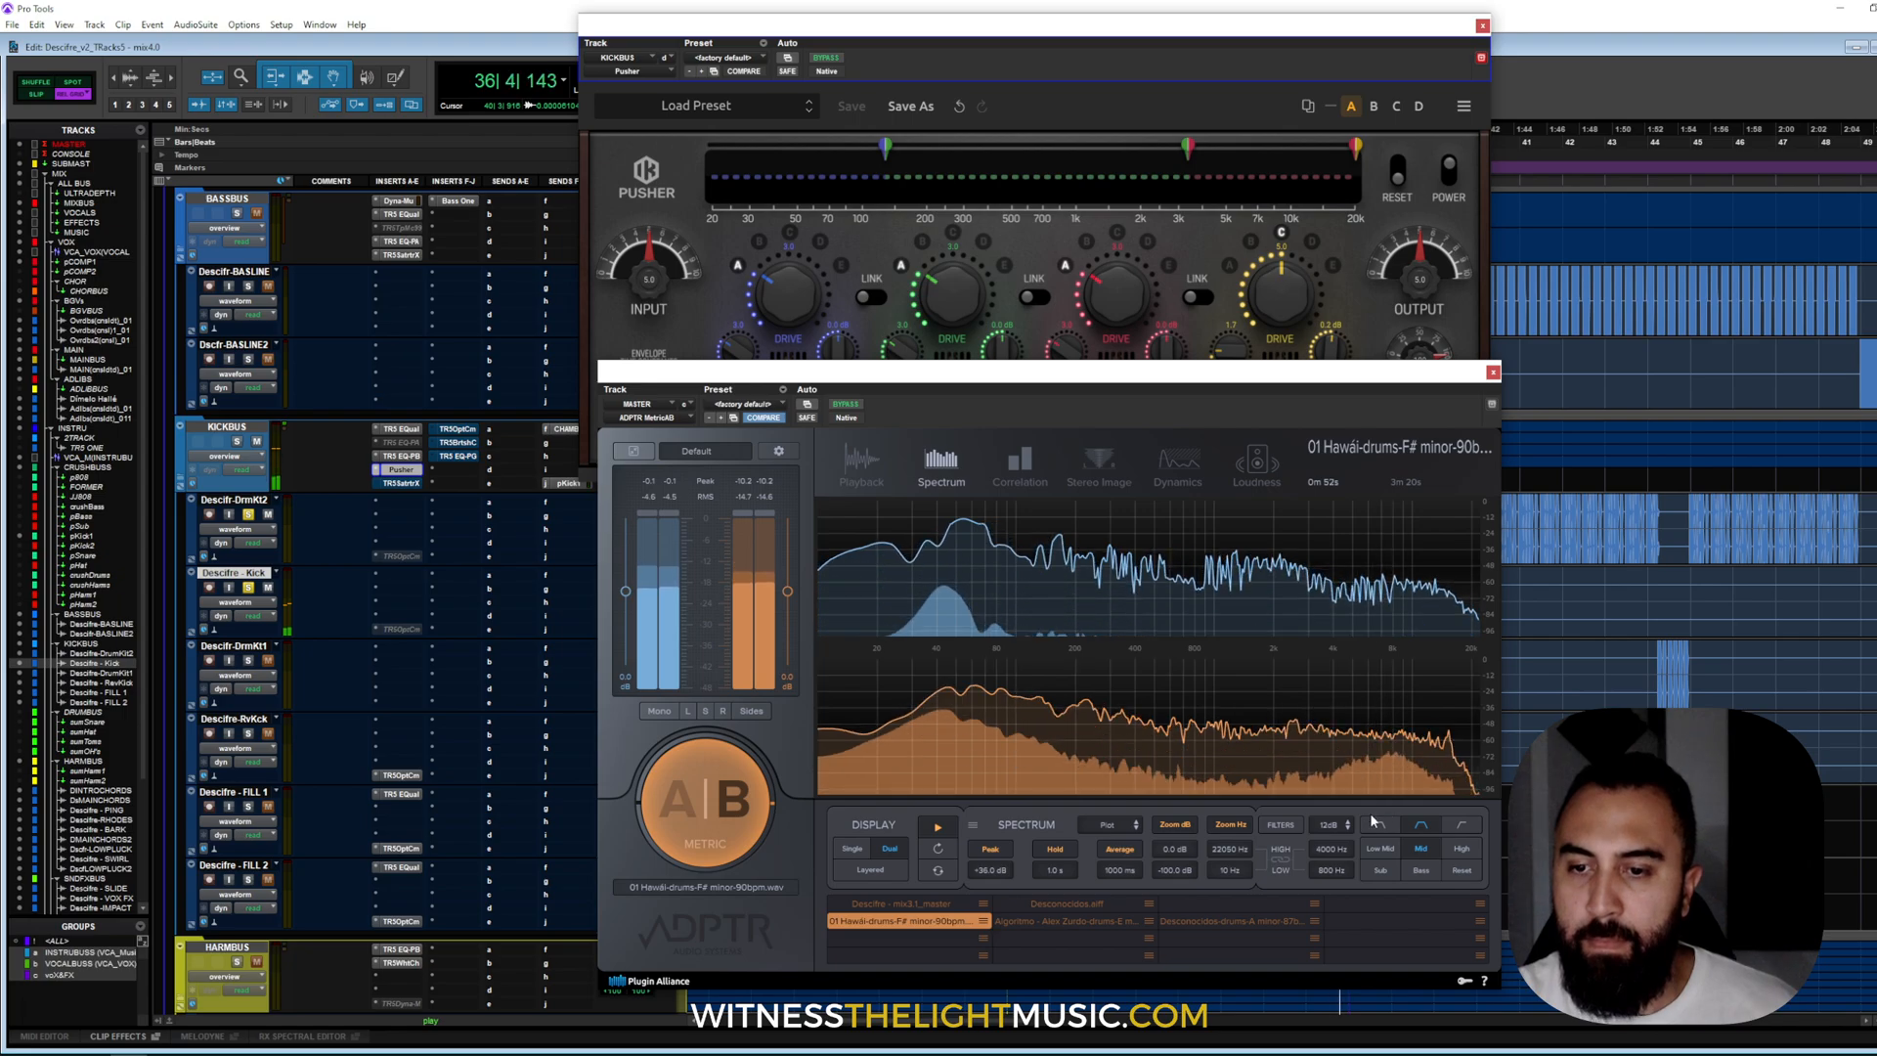
pyautogui.click(749, 851)
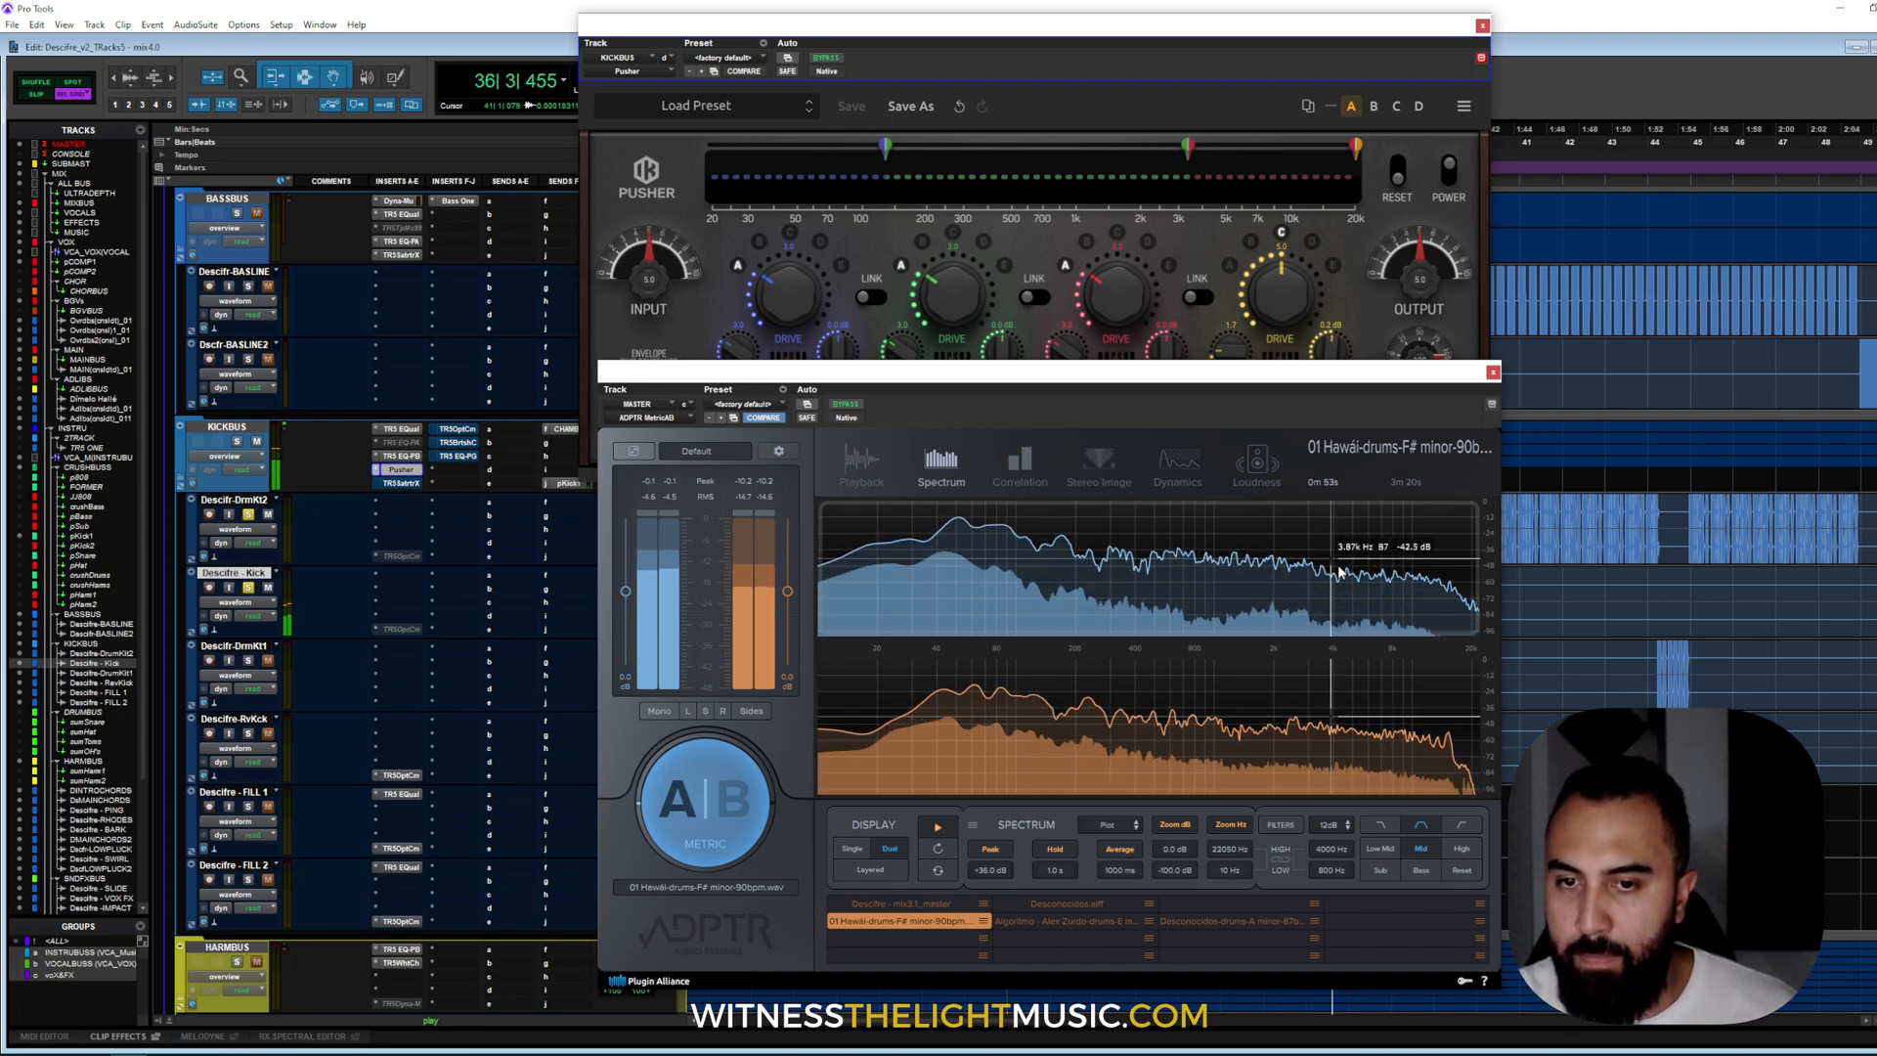
pyautogui.click(666, 850)
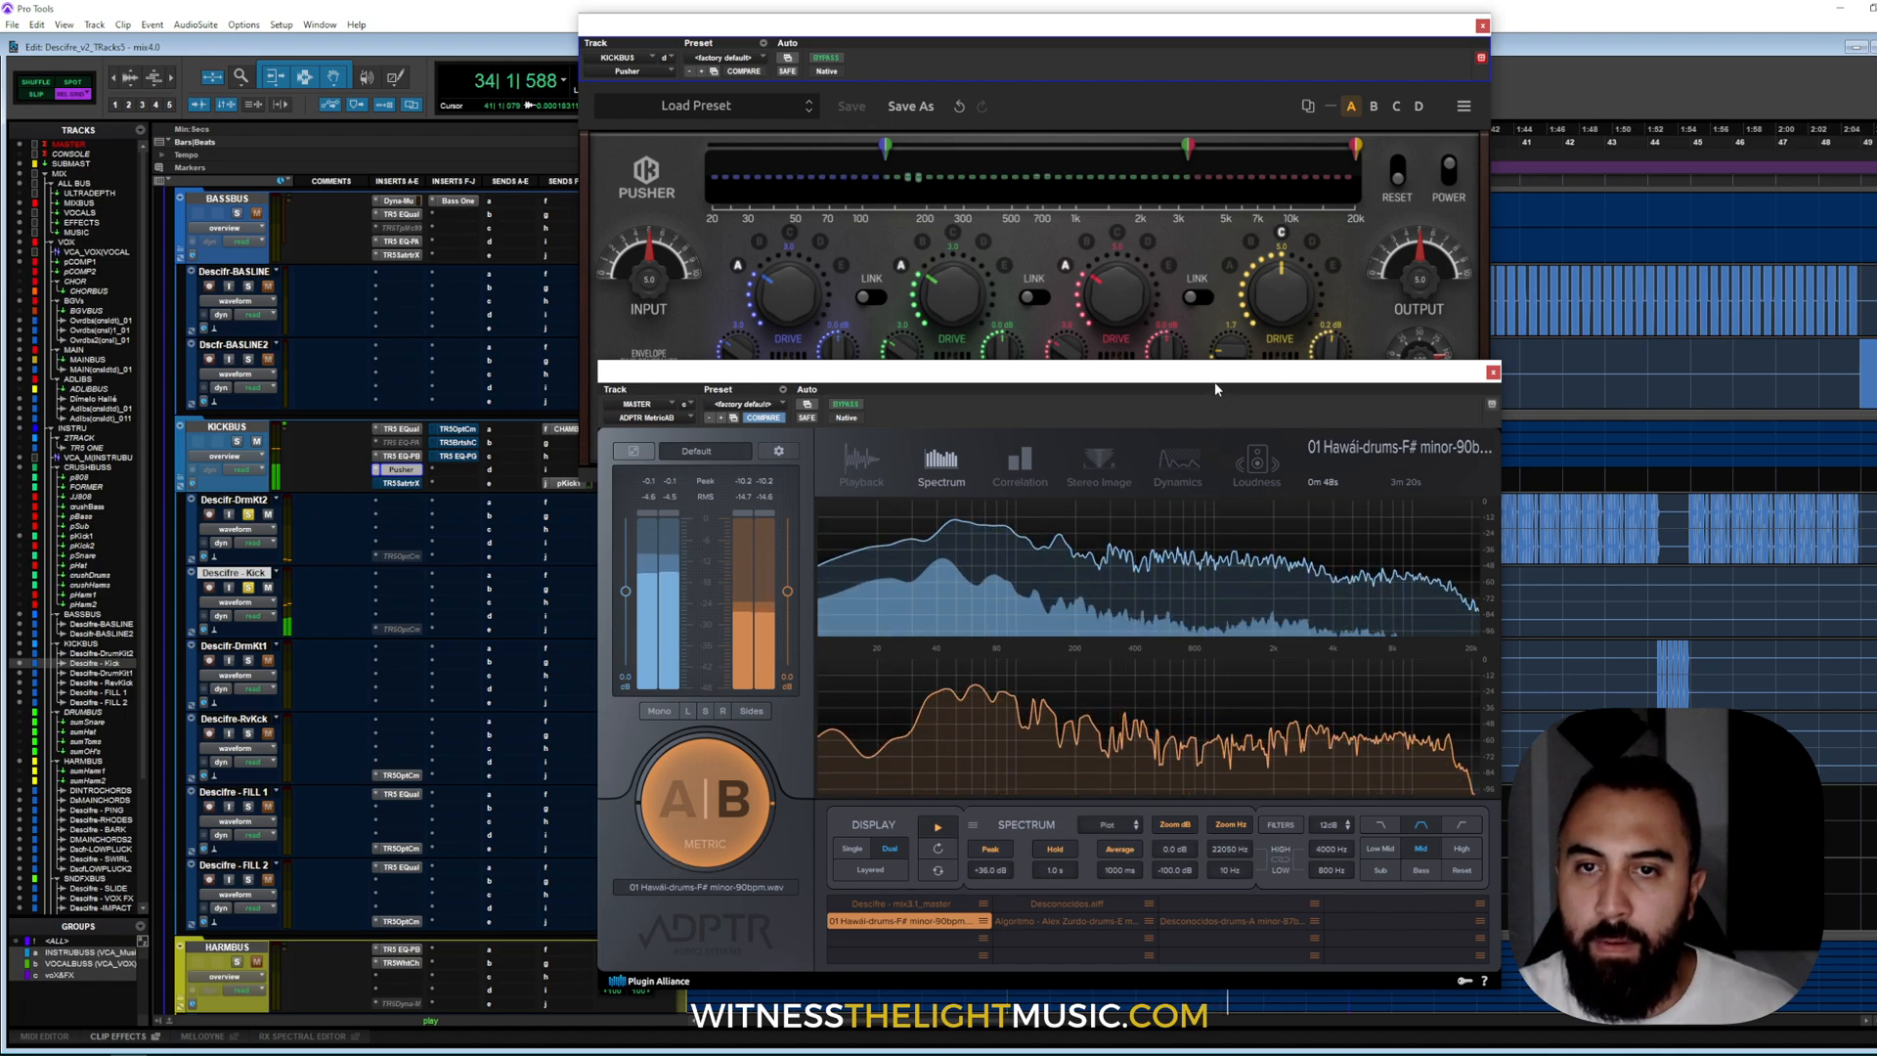
pyautogui.moveTo(1217, 389); pyautogui.dragTo(1217, 395)
pyautogui.click(687, 815)
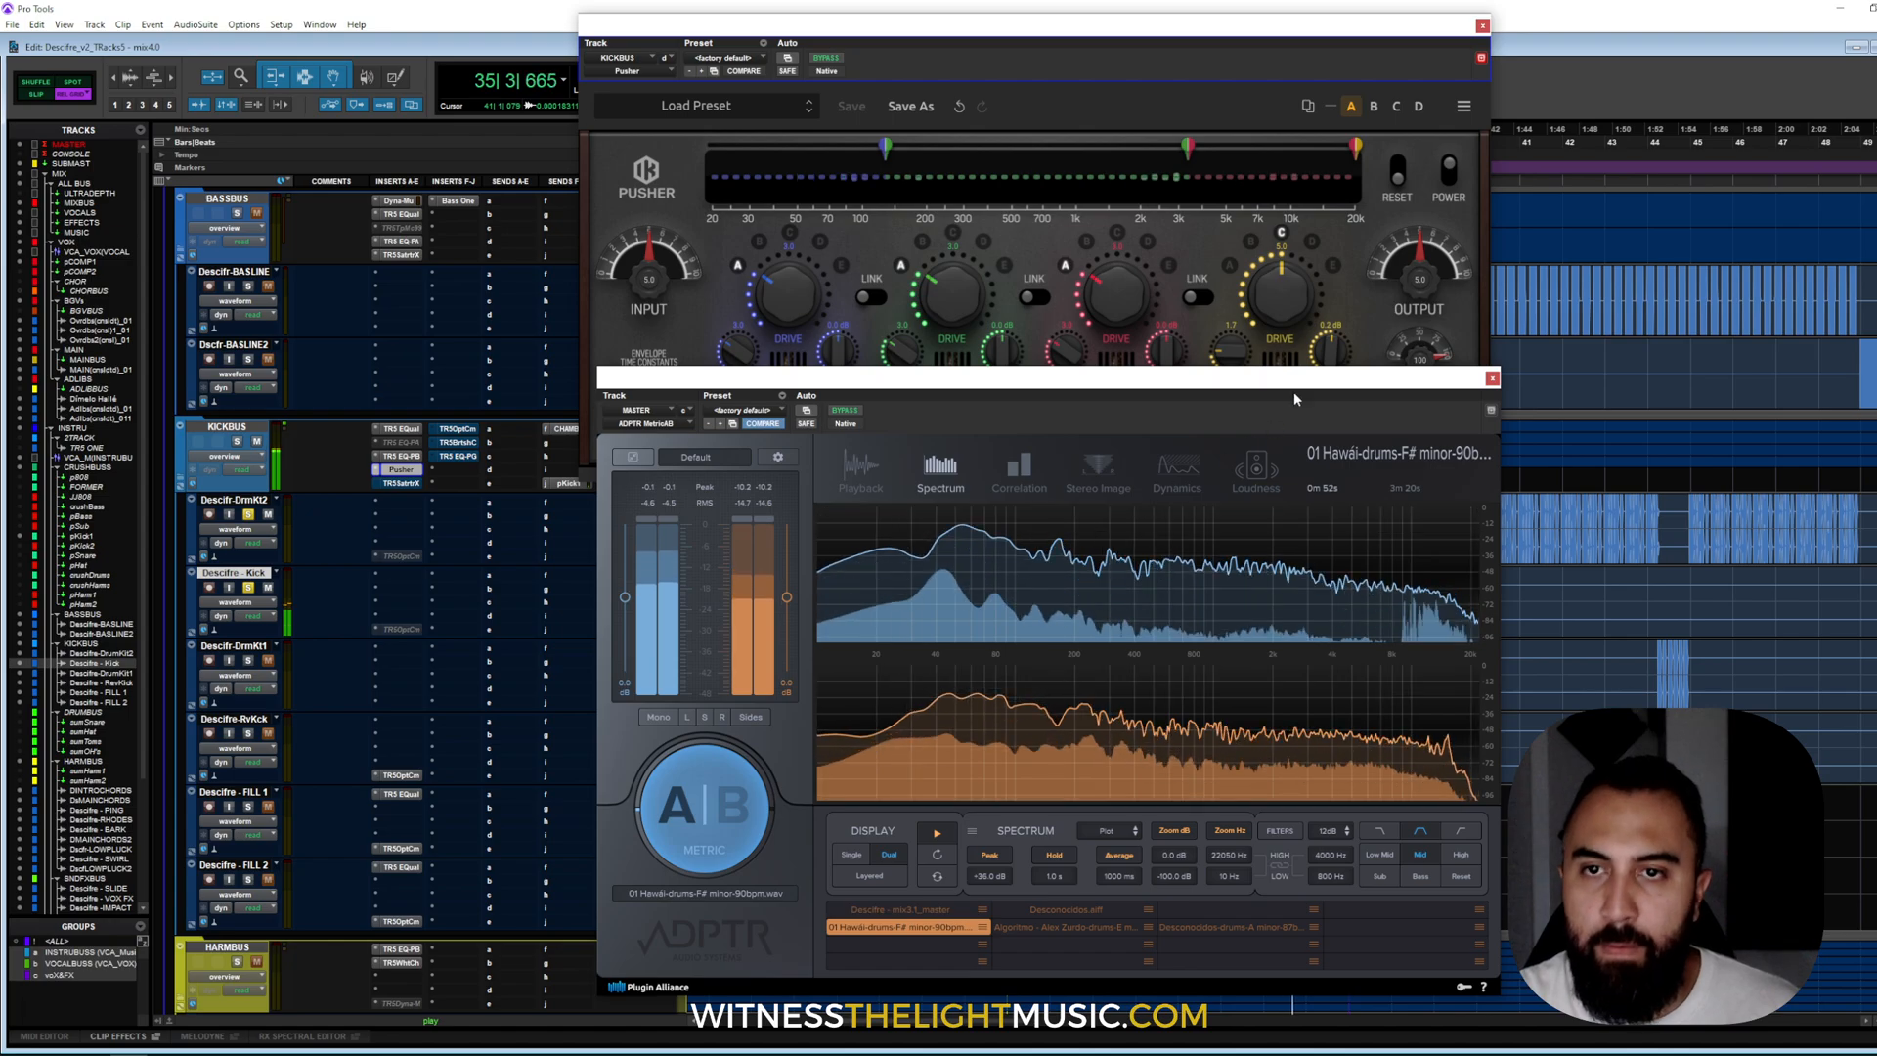
# - Lower Pusher's overall Dry/Wet blend and close the plug-in
pyautogui.click(1259, 346)
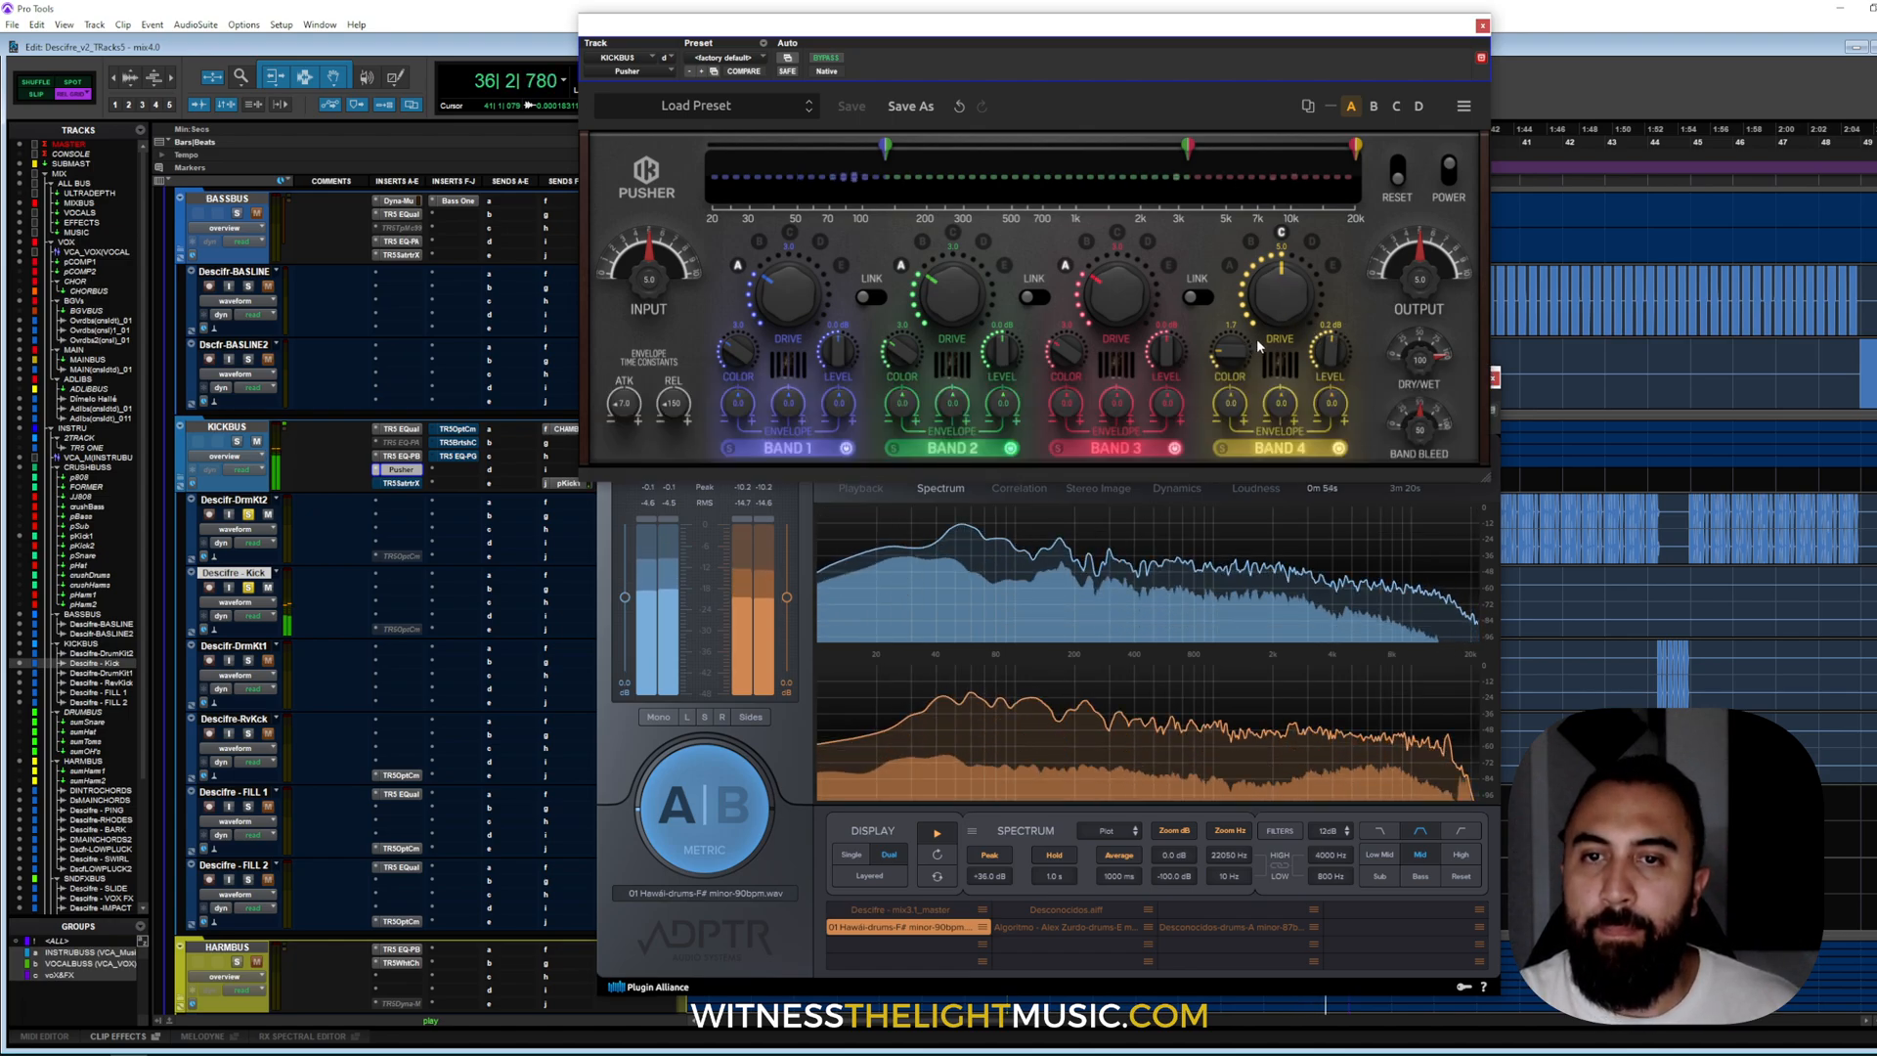
pyautogui.moveTo(1417, 364); pyautogui.dragTo(1429, 481)
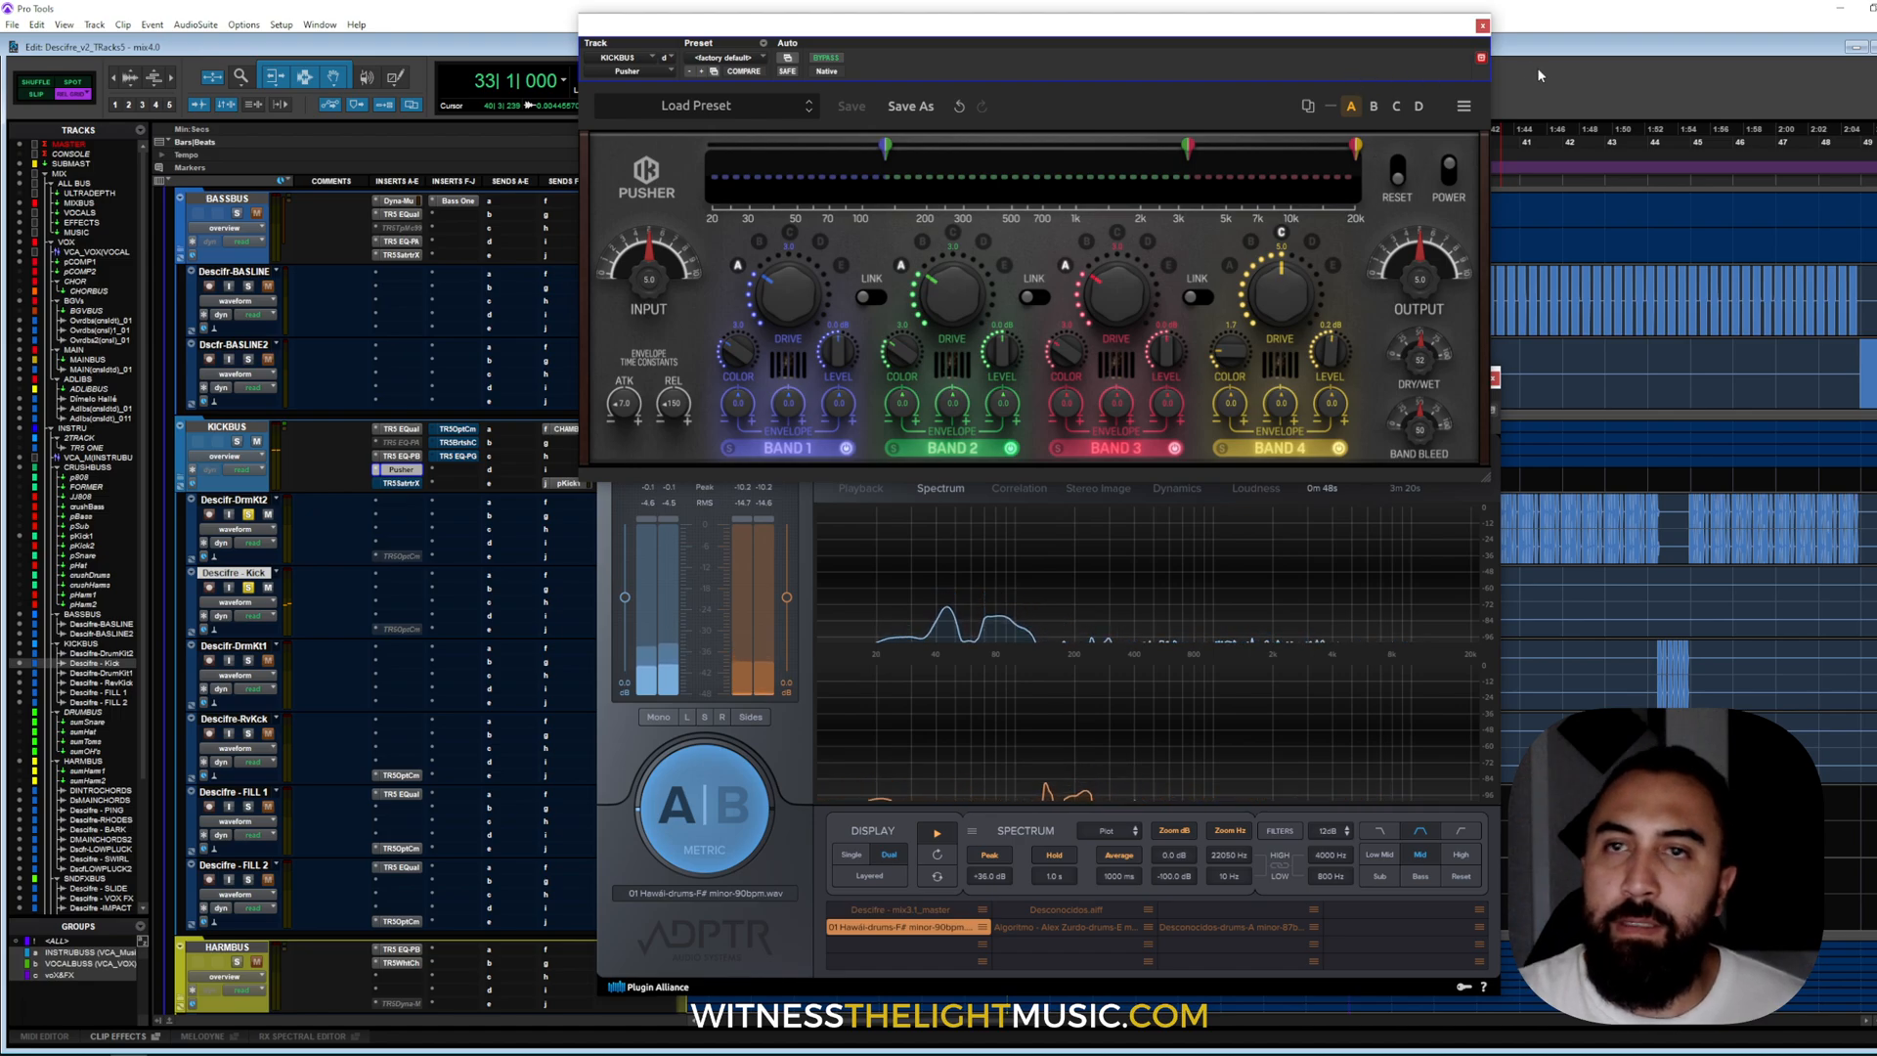
pyautogui.click(1481, 25)
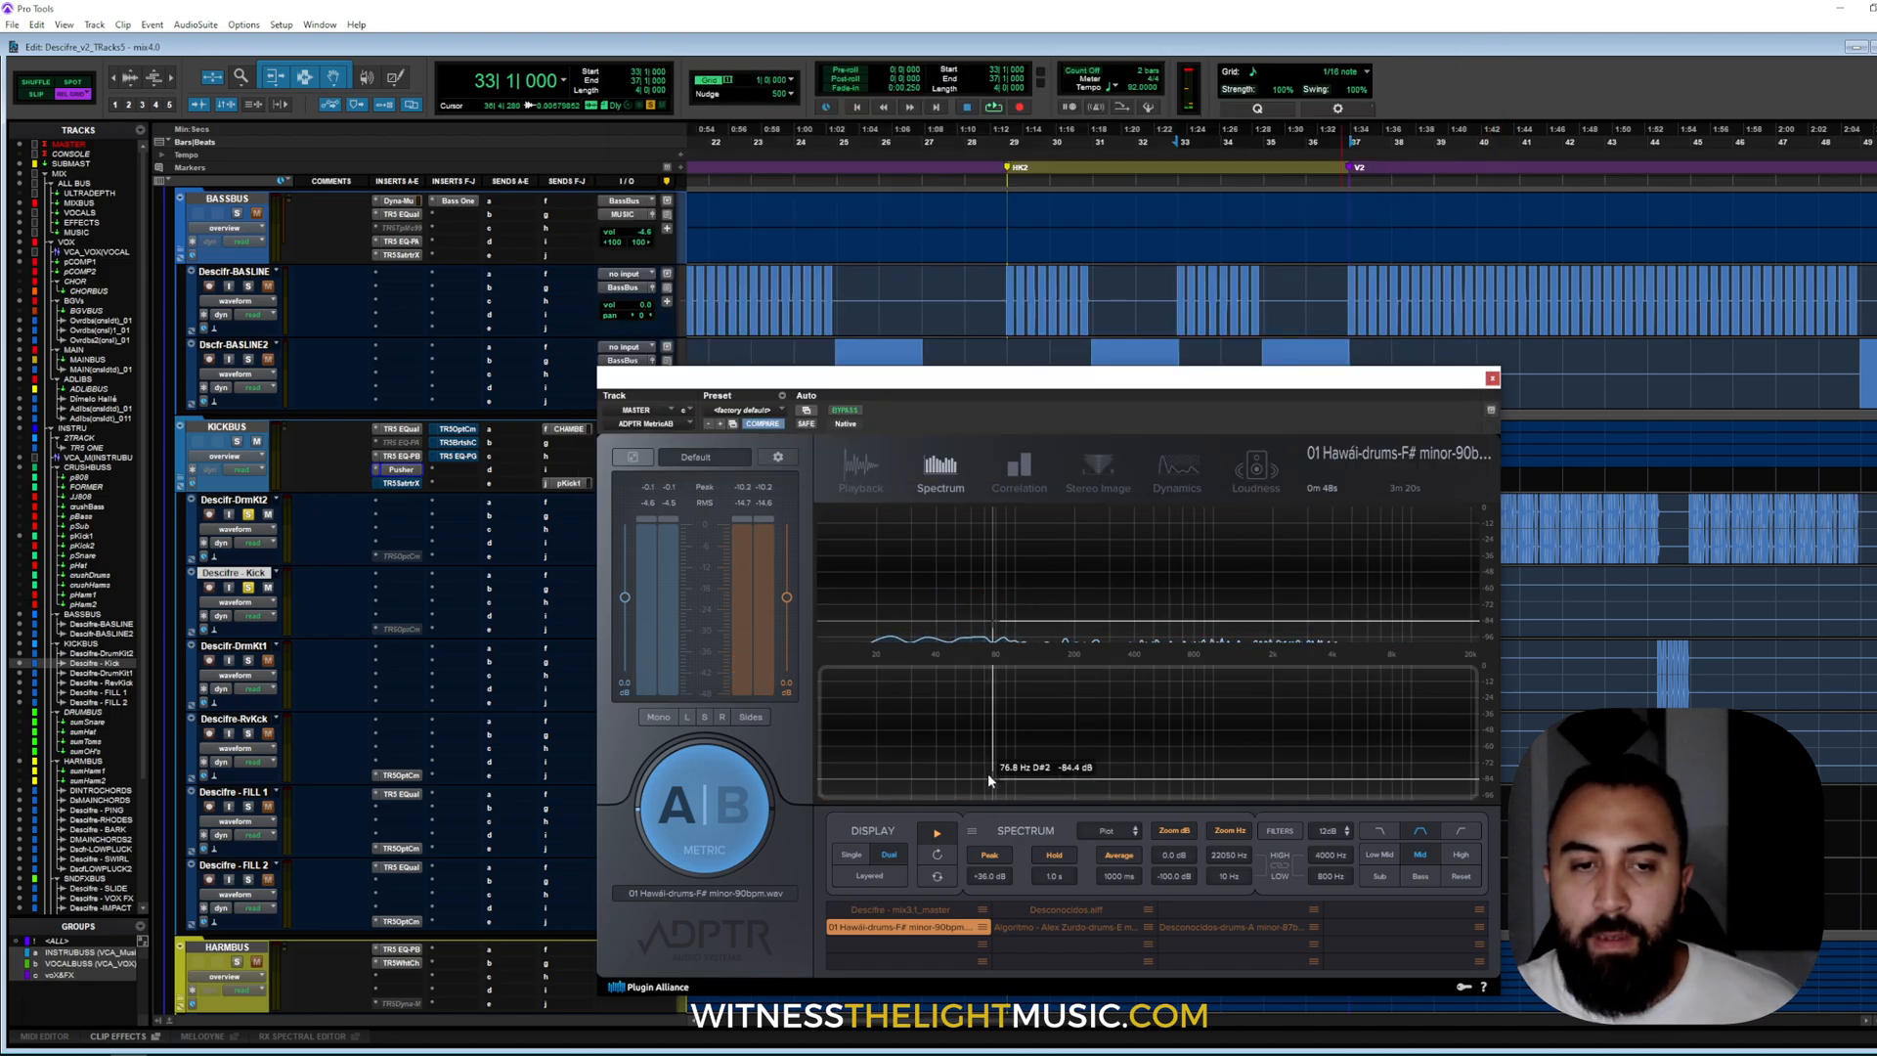
# - Review the KICKBUS insert chain by opening EQual, EQ-PB and Pusher in turn, then close the plug-in window
pyautogui.click(405, 440)
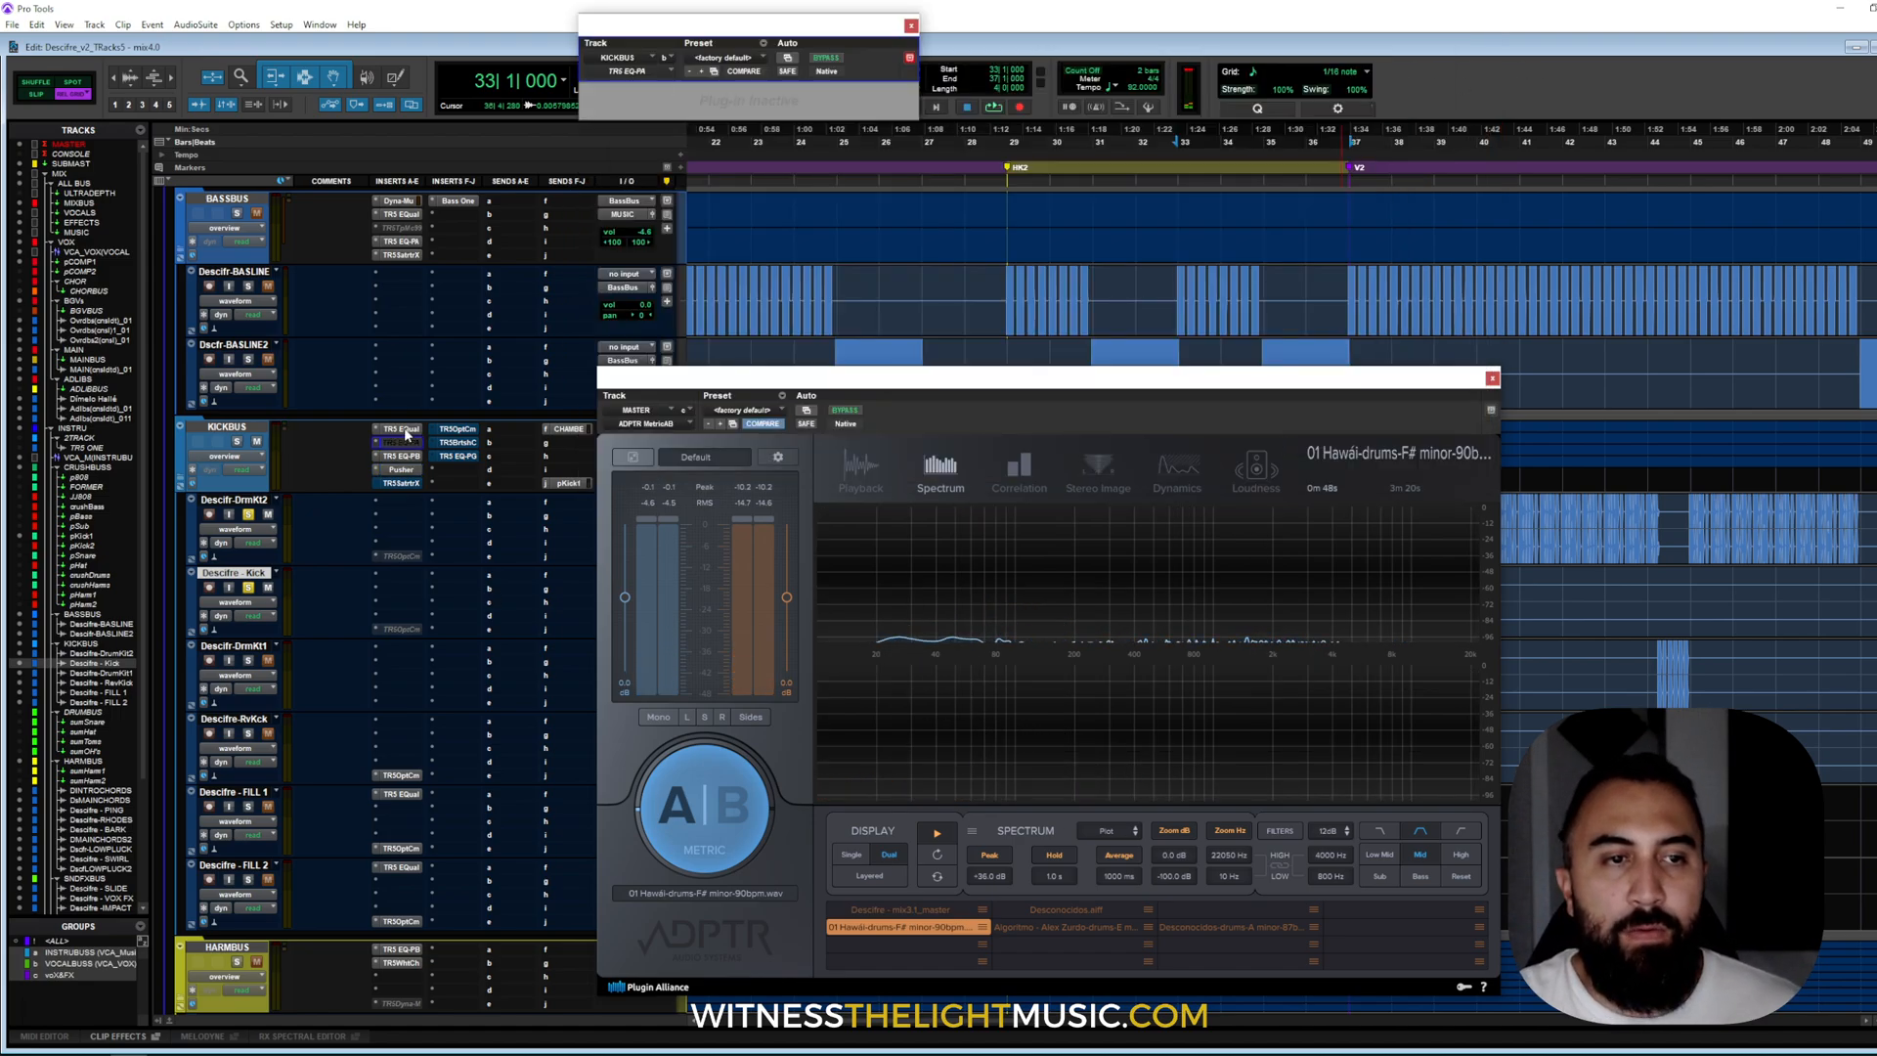
pyautogui.click(402, 430)
pyautogui.moveTo(1007, 33); pyautogui.dragTo(1156, 95)
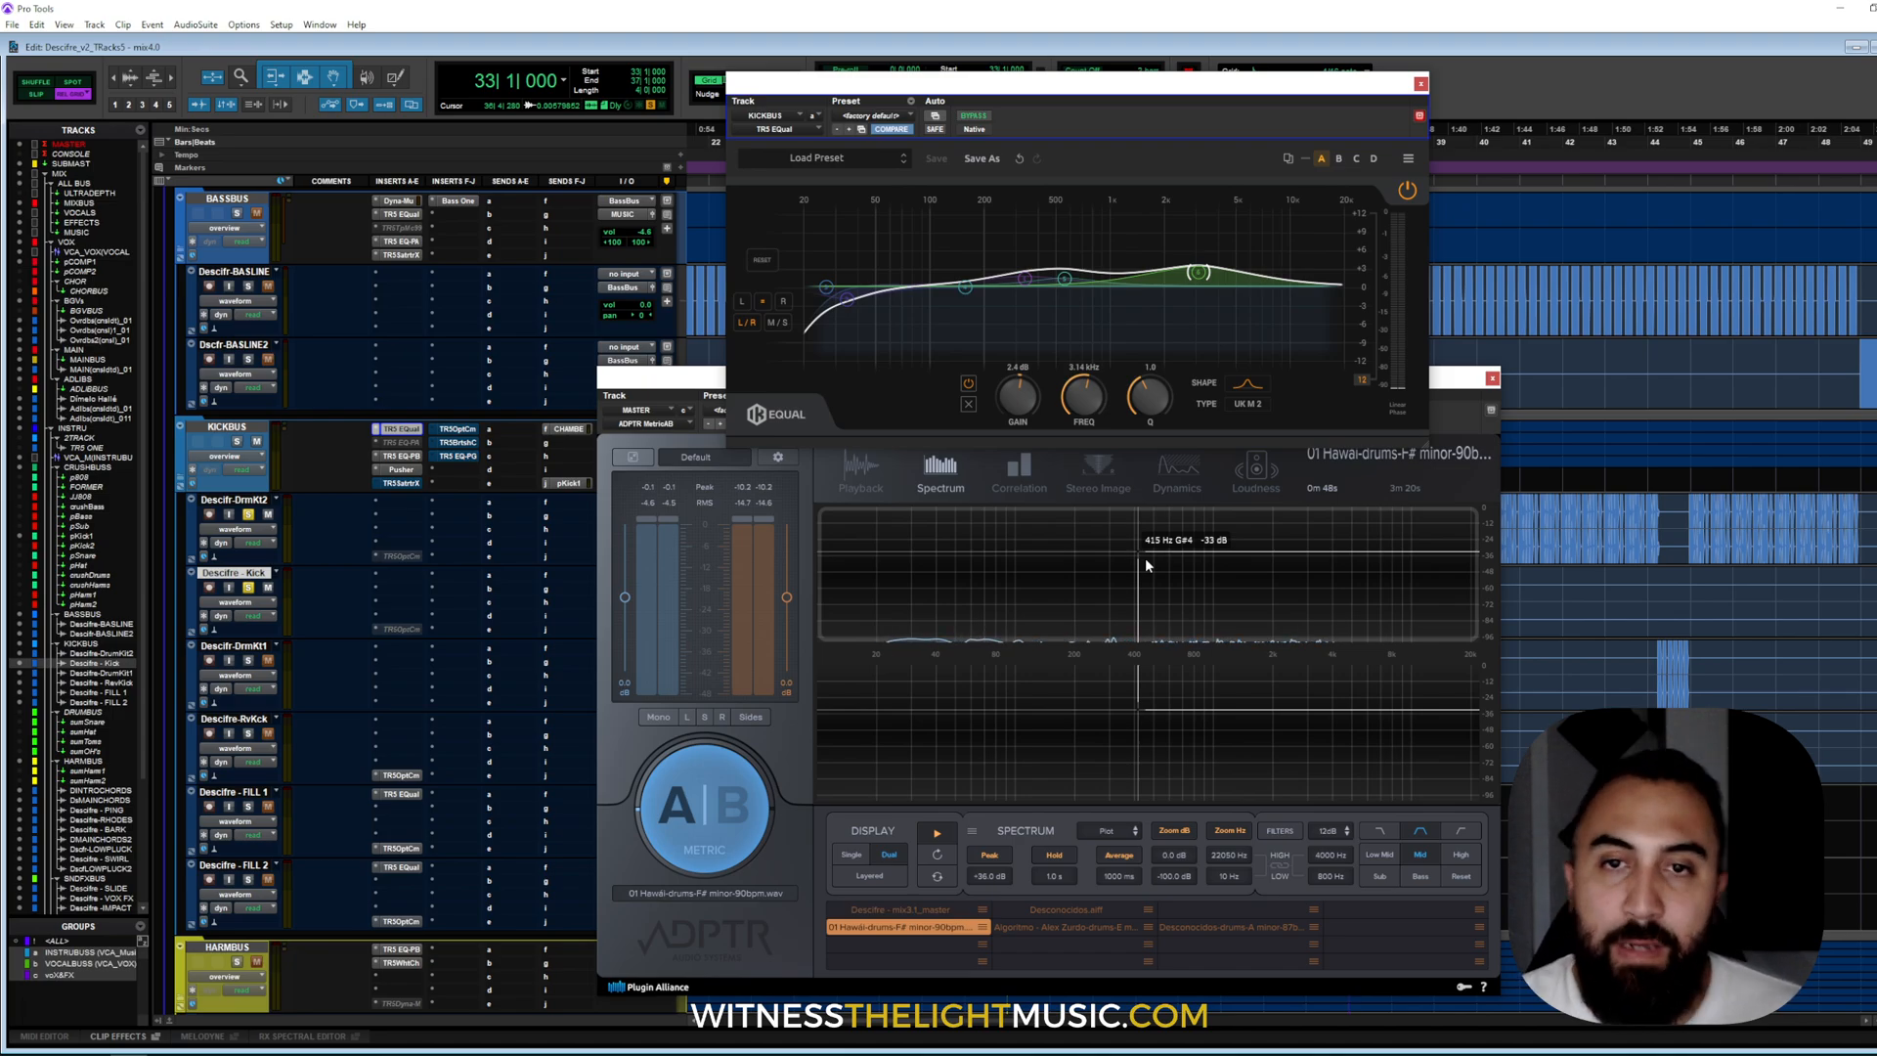
pyautogui.click(389, 456)
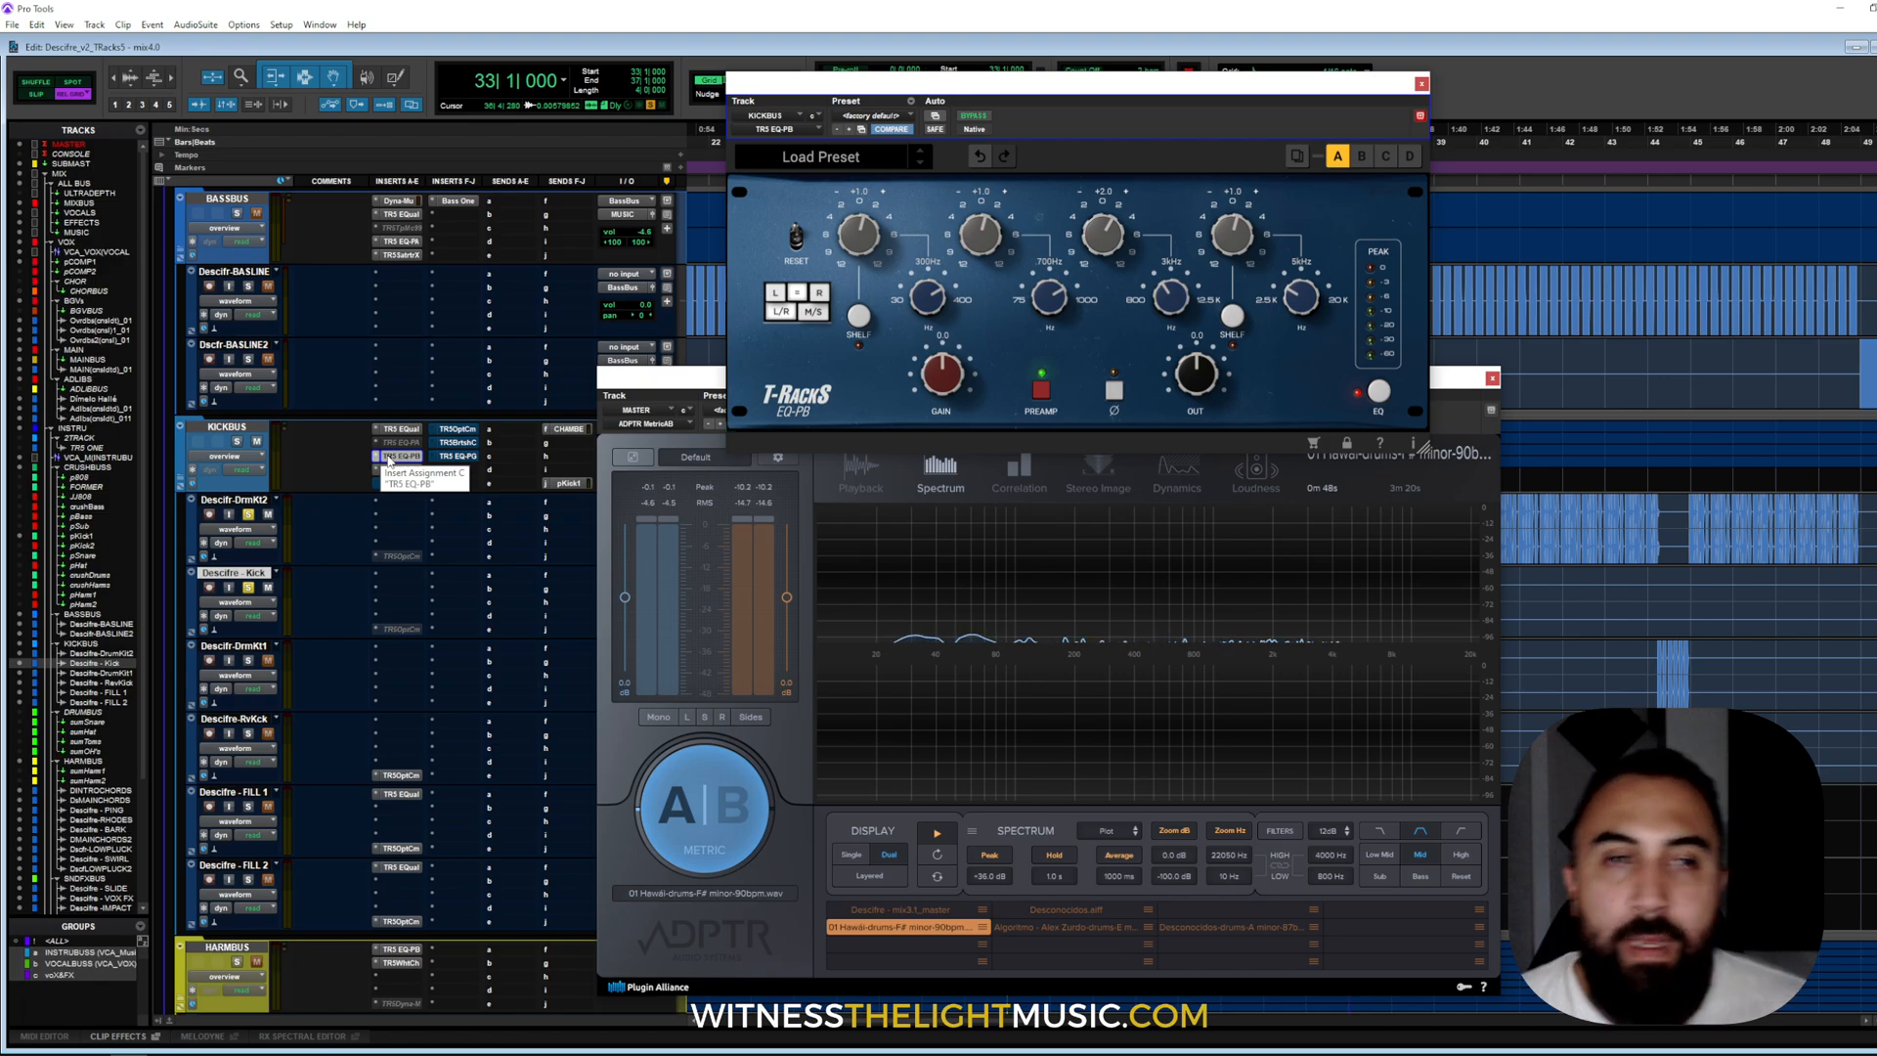
pyautogui.click(410, 470)
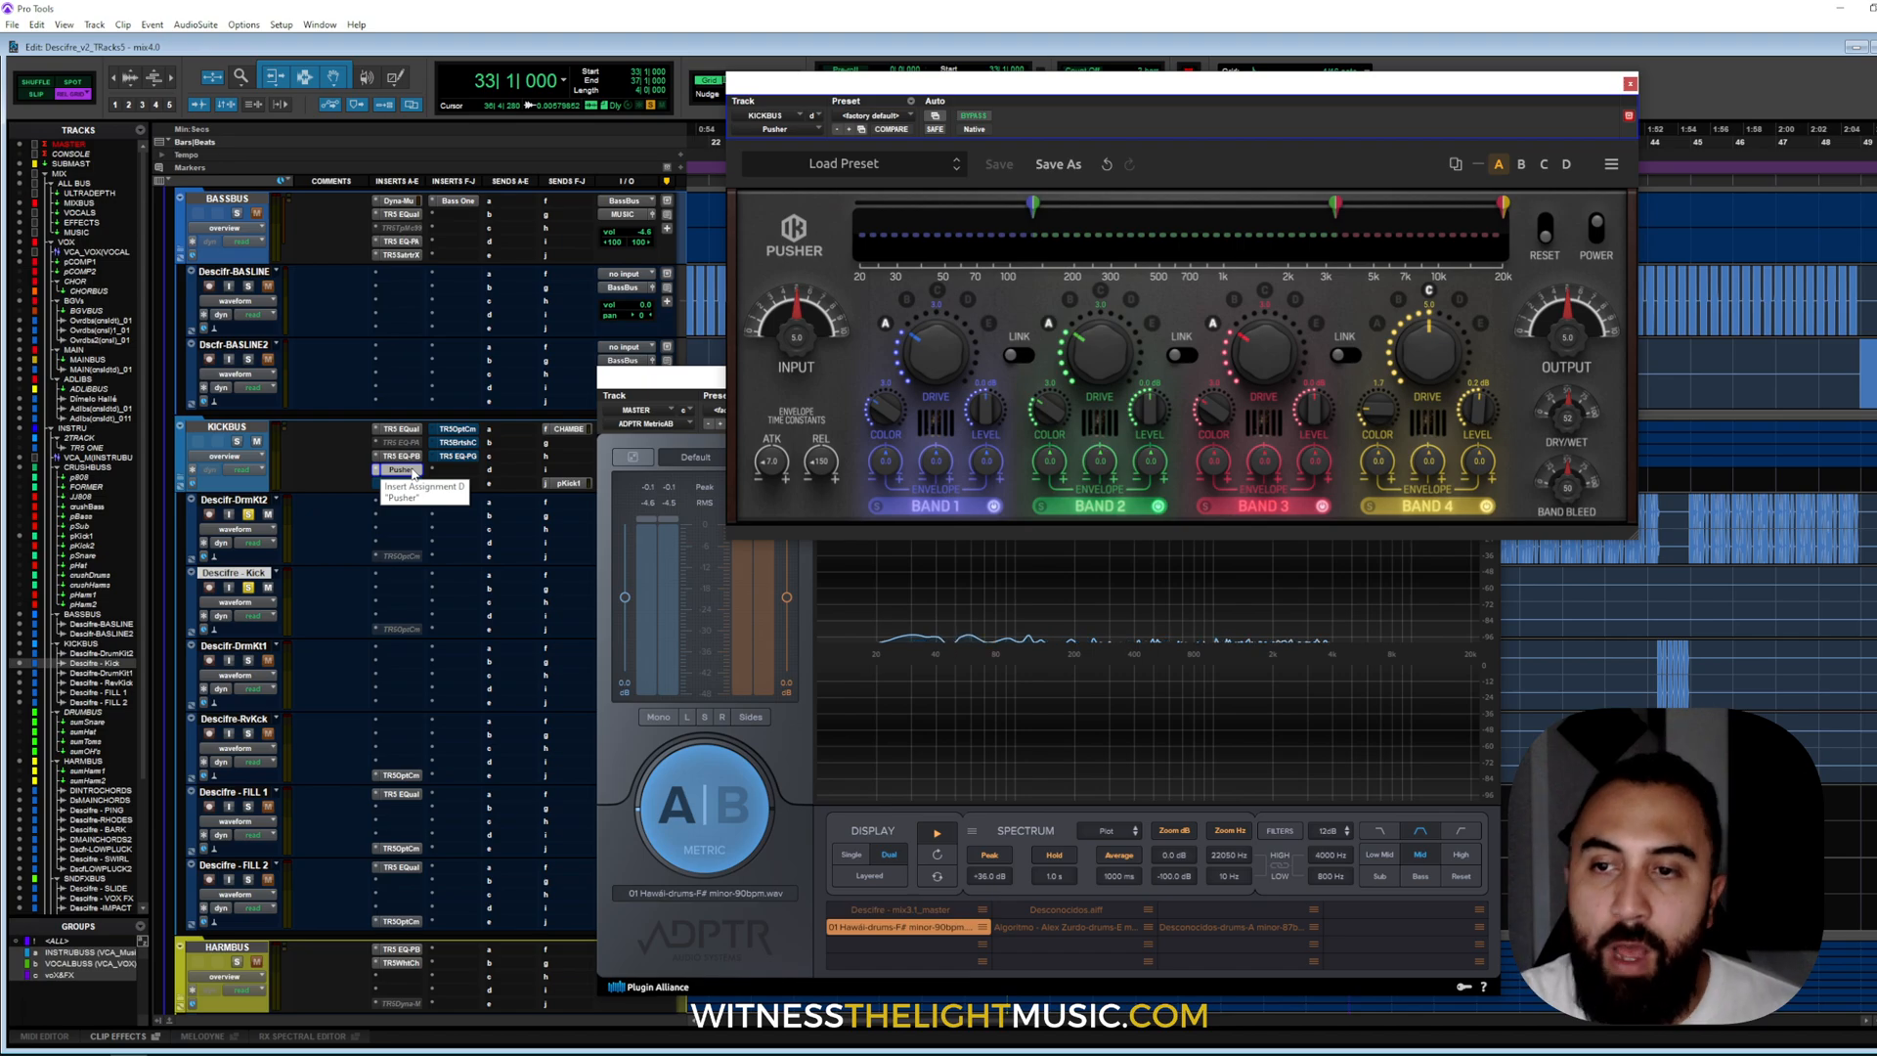
pyautogui.moveTo(1317, 91); pyautogui.dragTo(1207, 74)
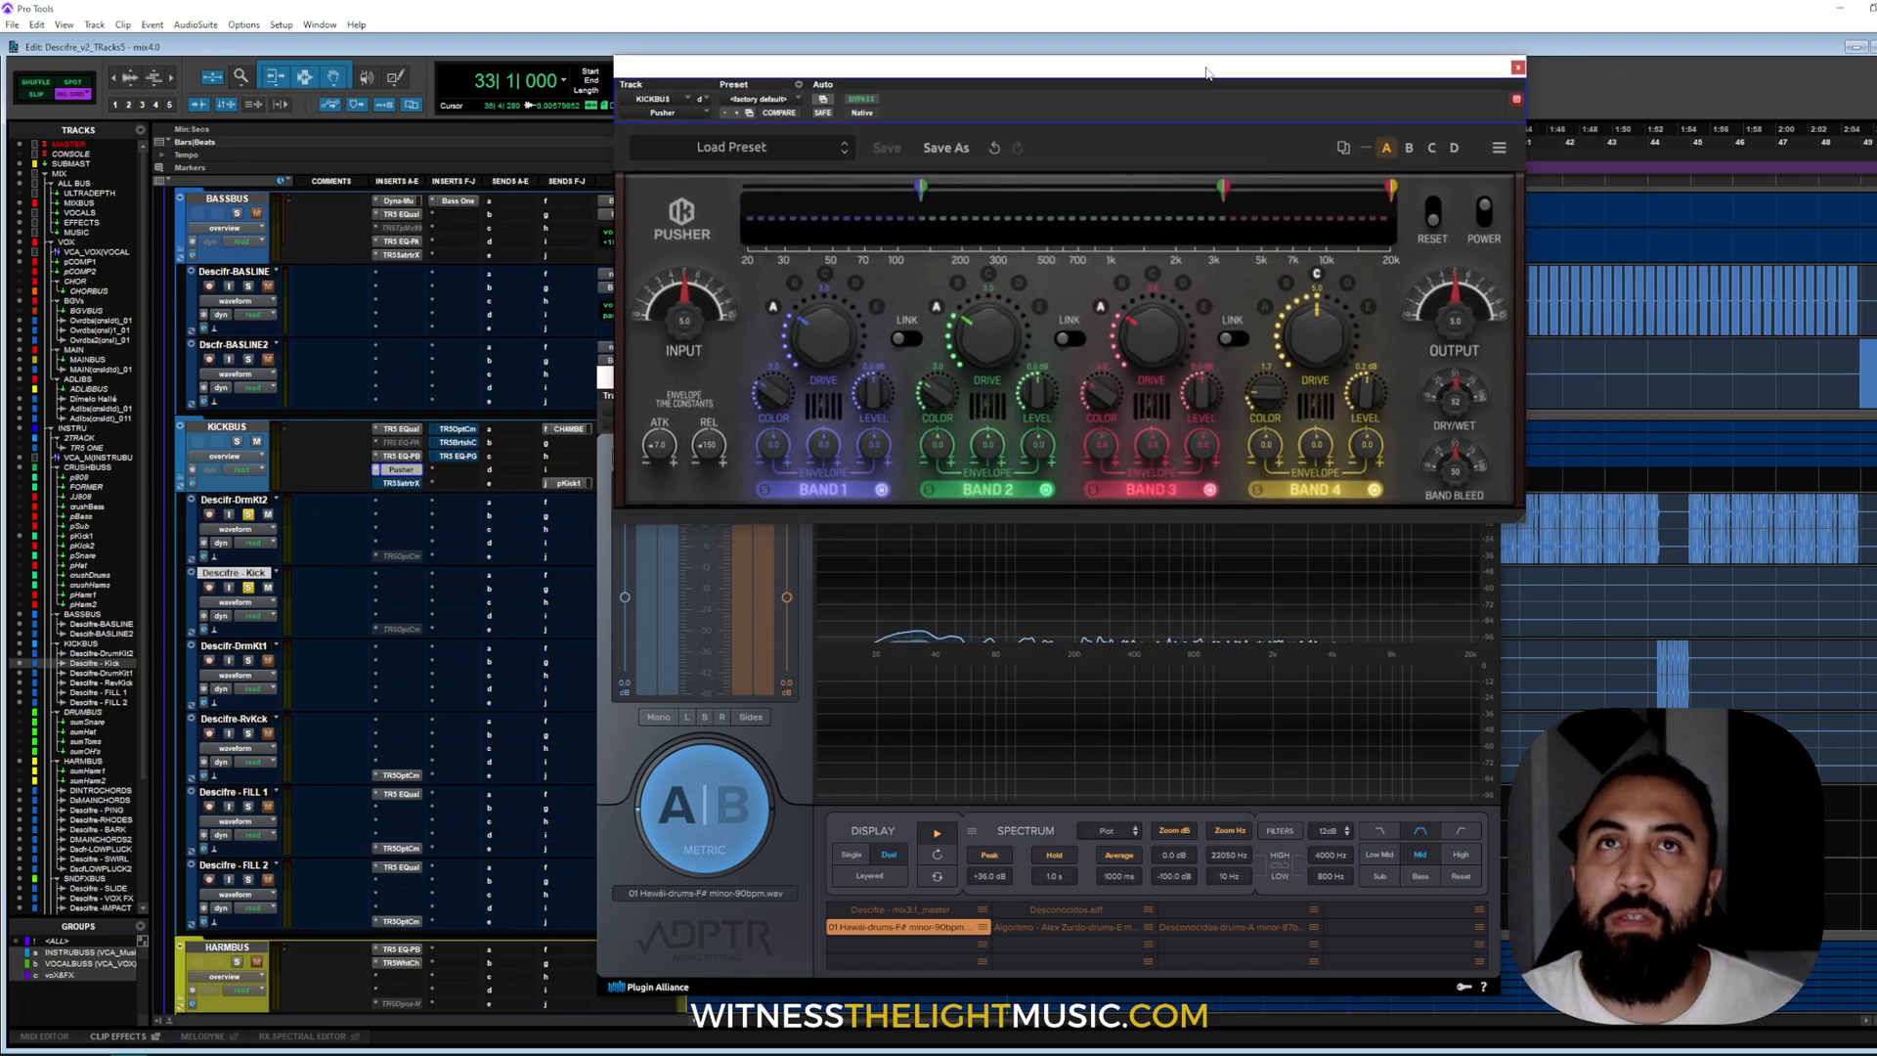
pyautogui.click(1517, 67)
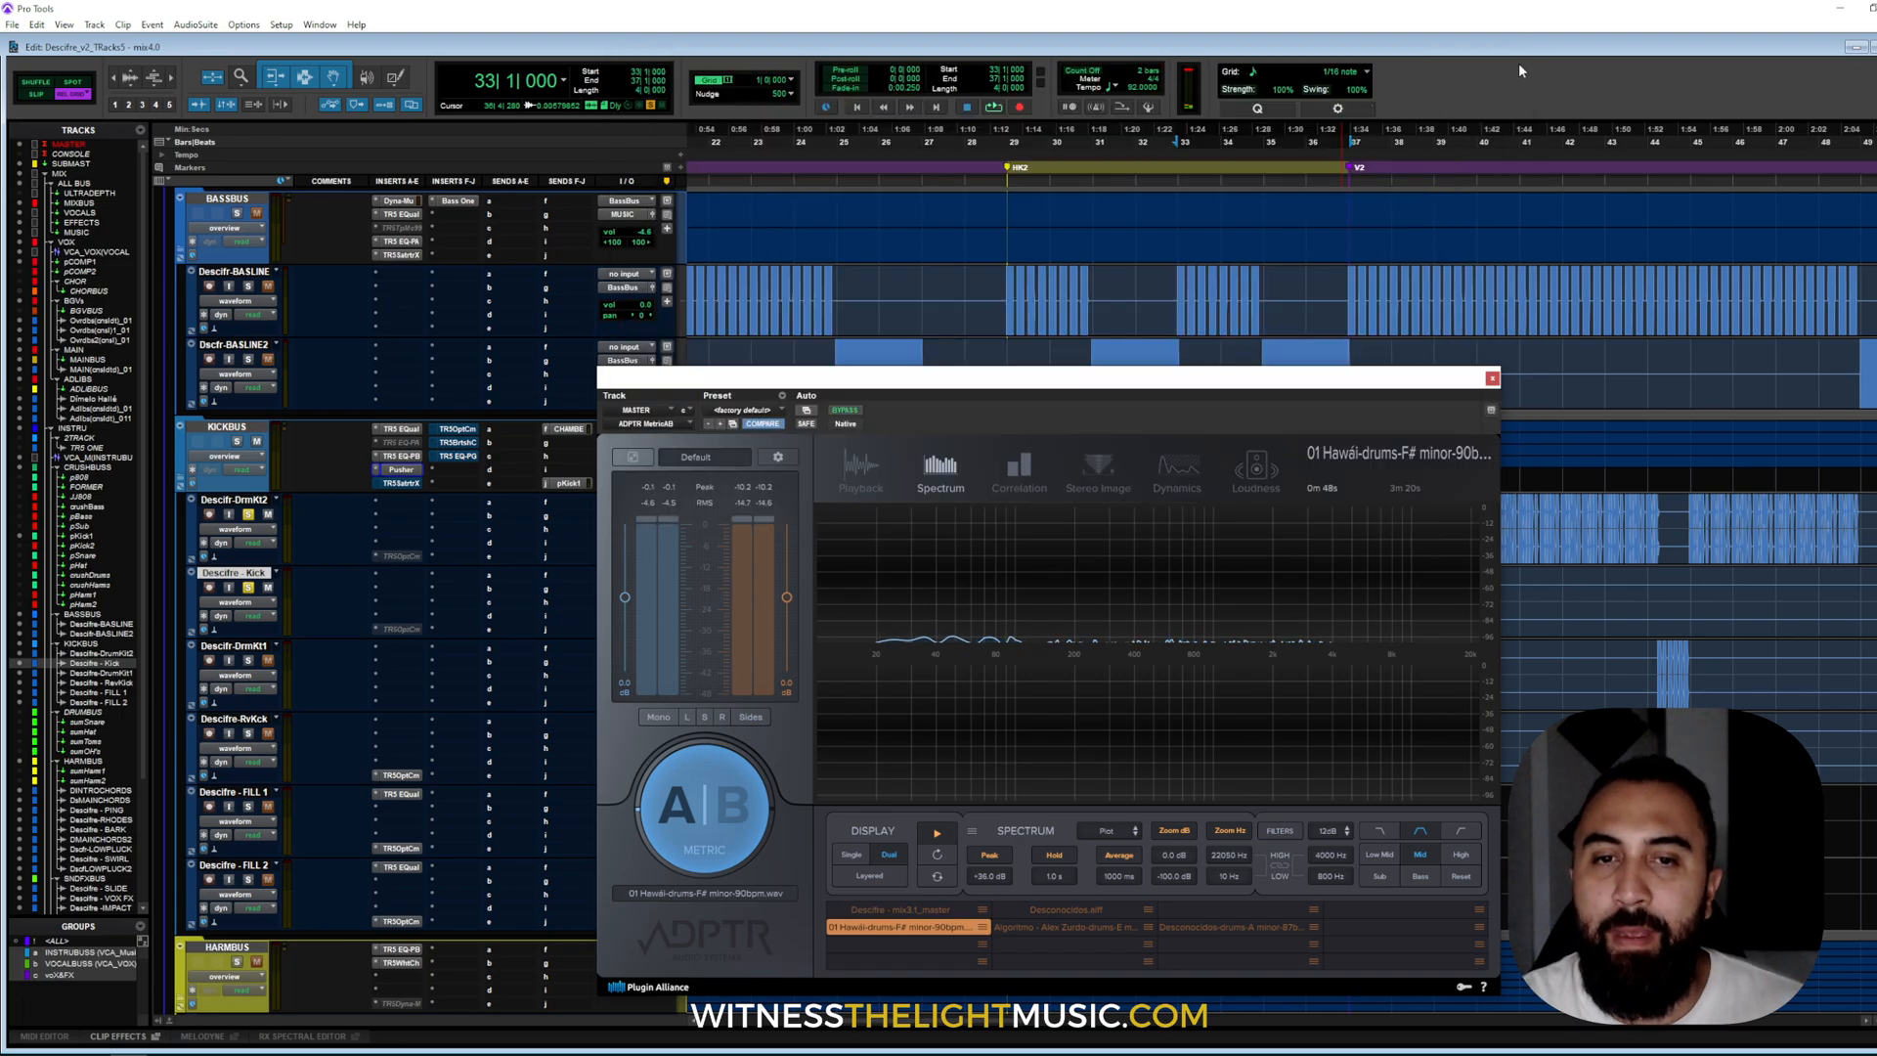
# - Play the kick with the full insert chain and compare it against the reference in Metric AB
pyautogui.press('space')
pyautogui.click(713, 833)
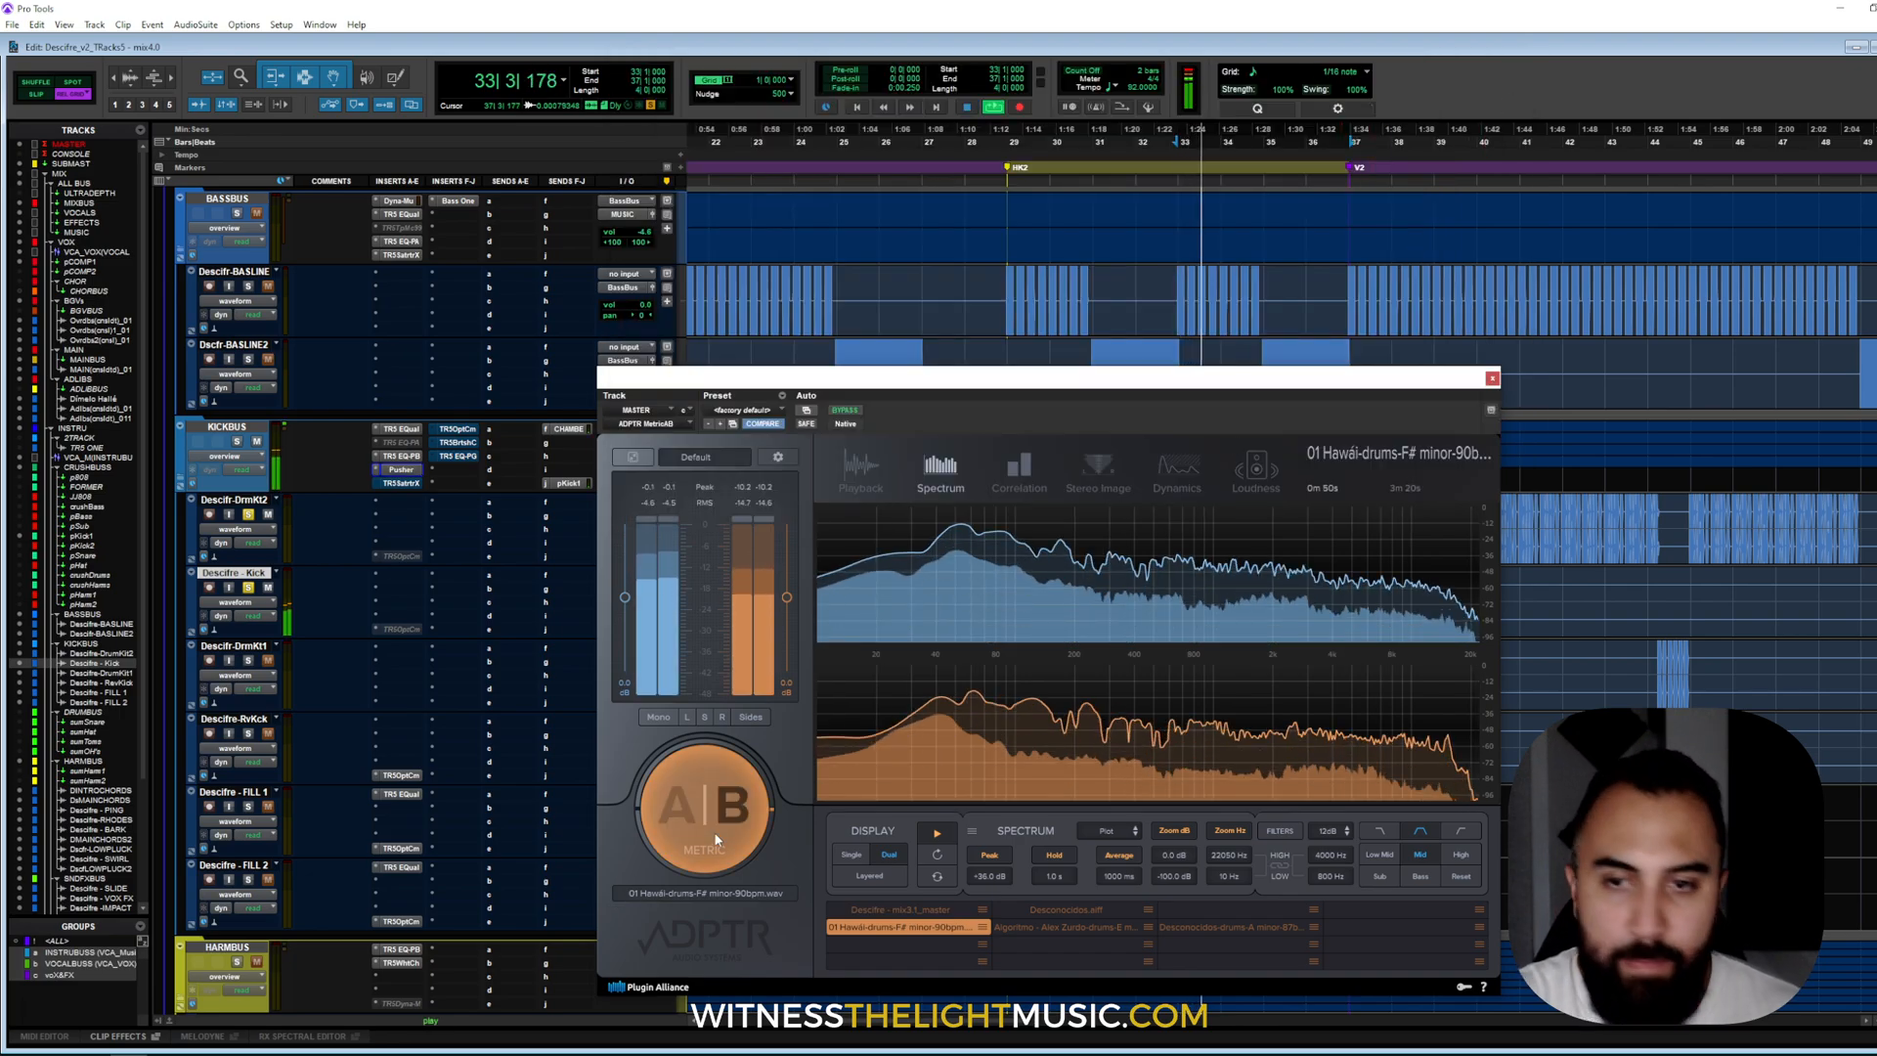
pyautogui.click(712, 824)
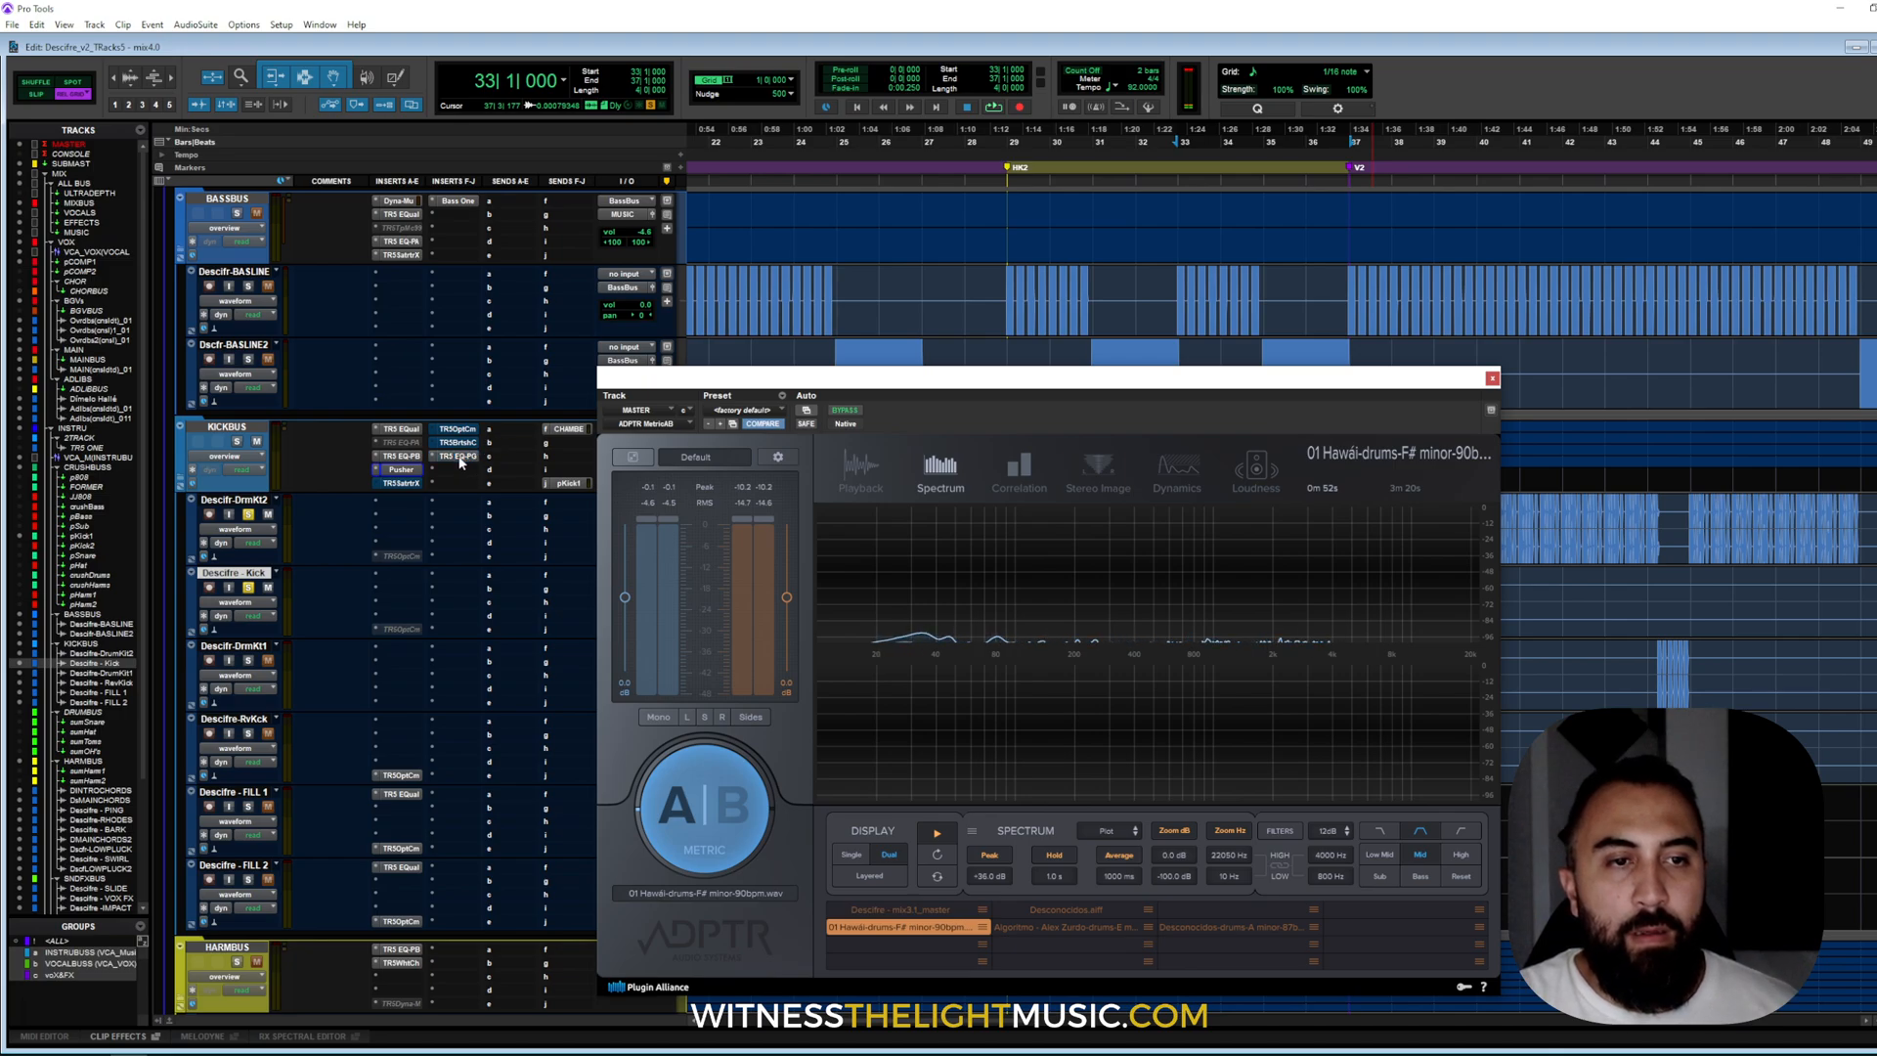
# - Move the EQ-PG insert on KICKBUS to the slot directly after Pusher, open it, and start playback
pyautogui.moveTo(439, 477); pyautogui.dragTo(401, 485)
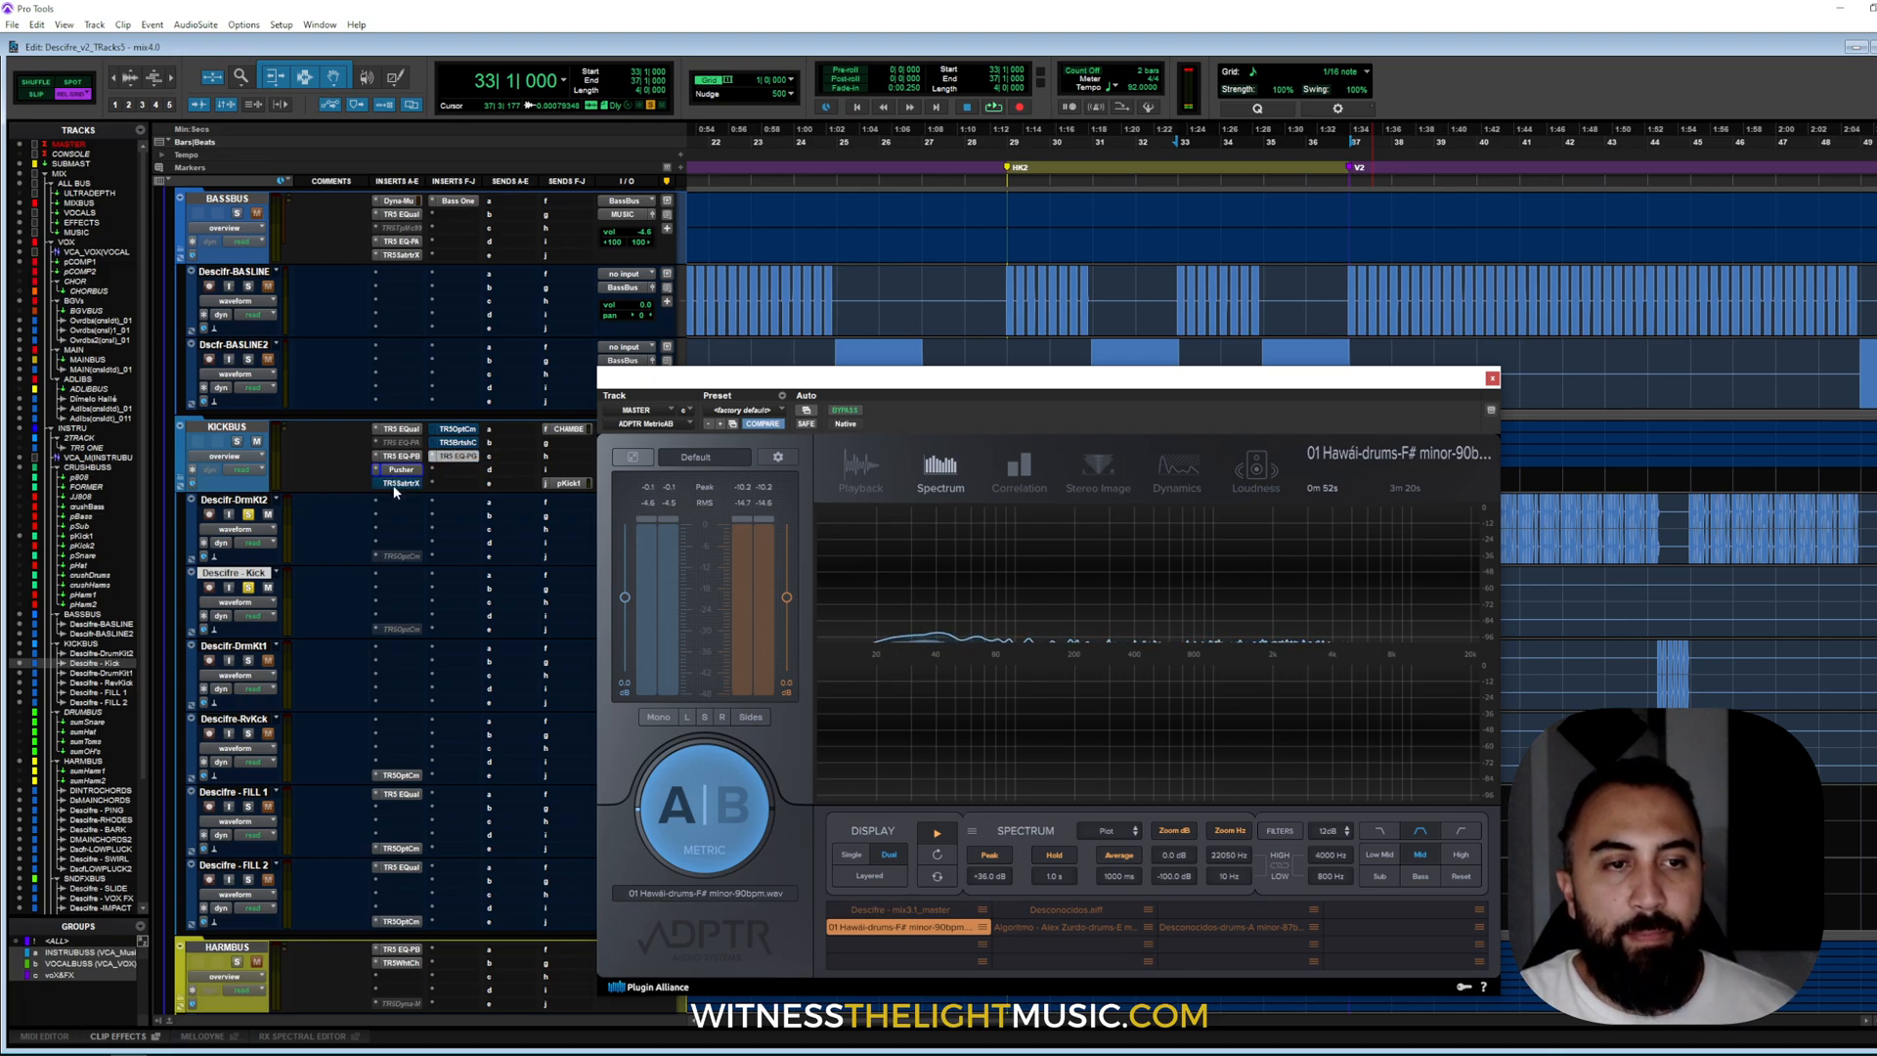
pyautogui.click(401, 484)
pyautogui.press('space')
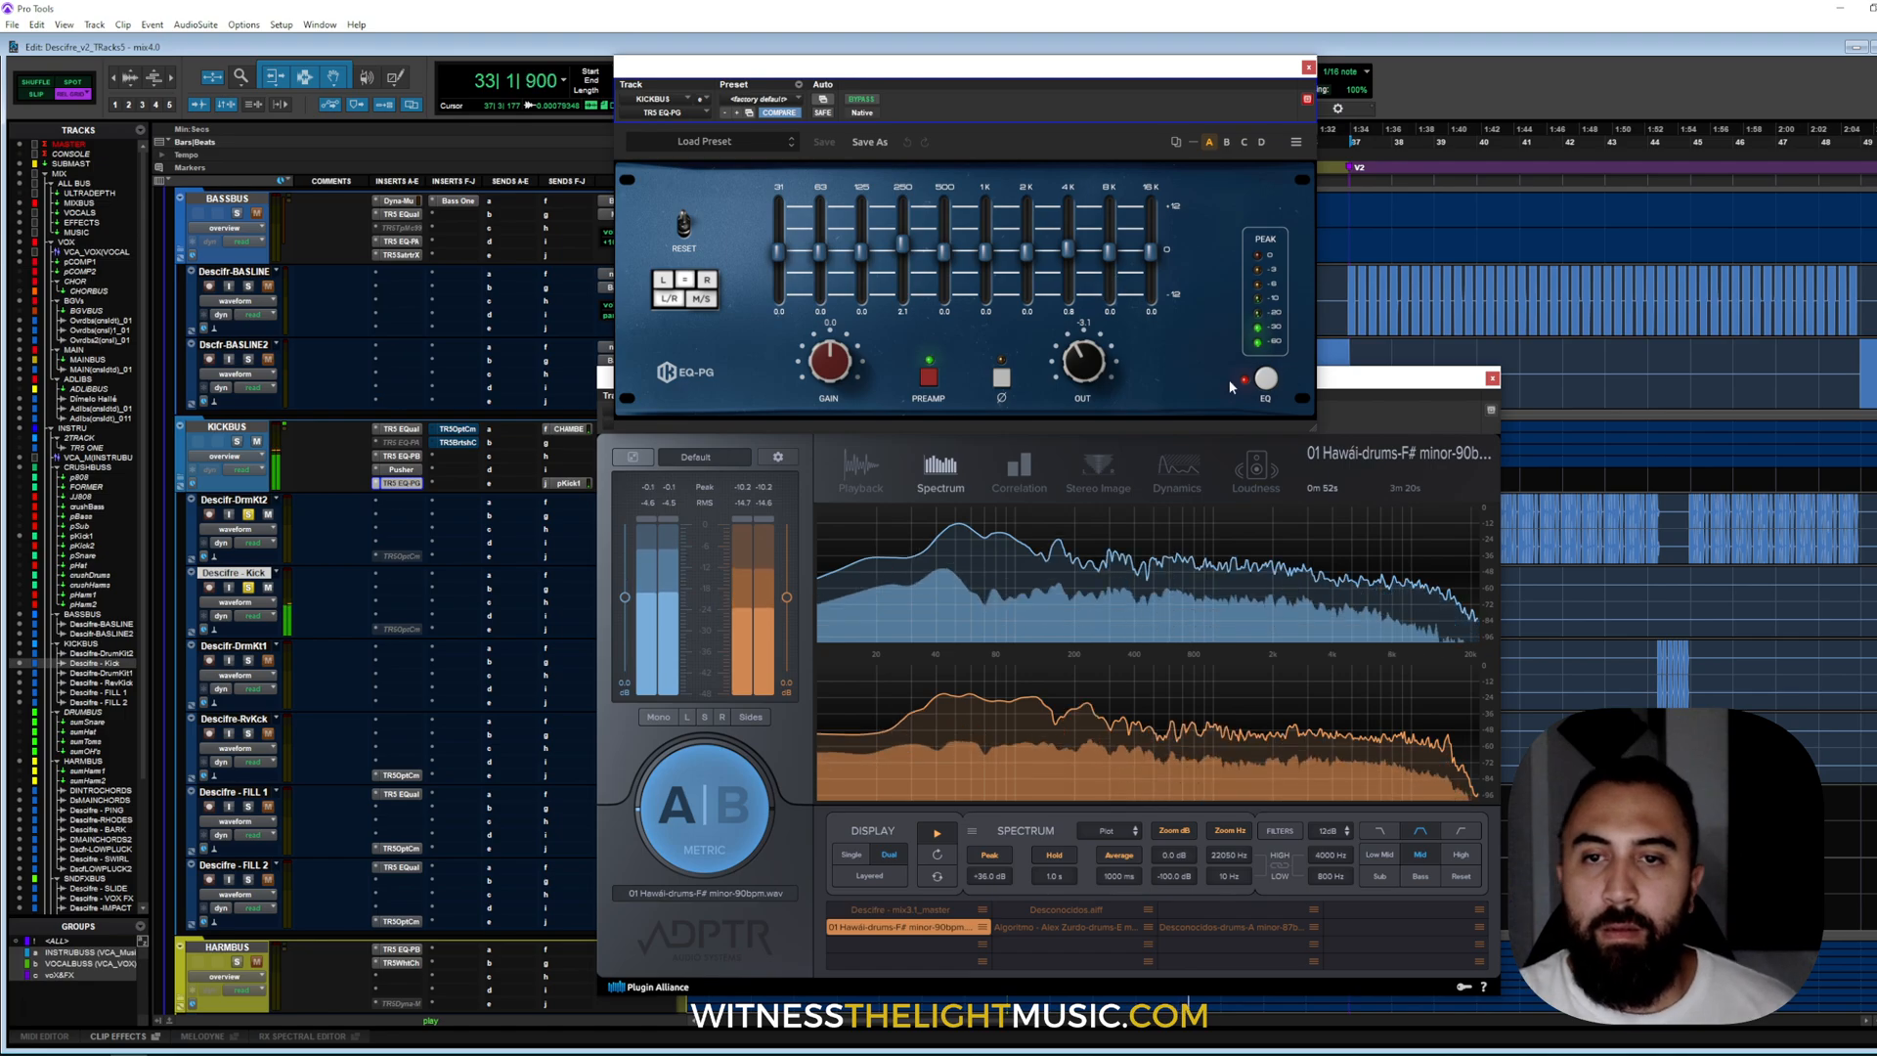
# - Reset EQ-PG to its flat settings and boost the 16K band to 1.7 dB
pyautogui.click(683, 225)
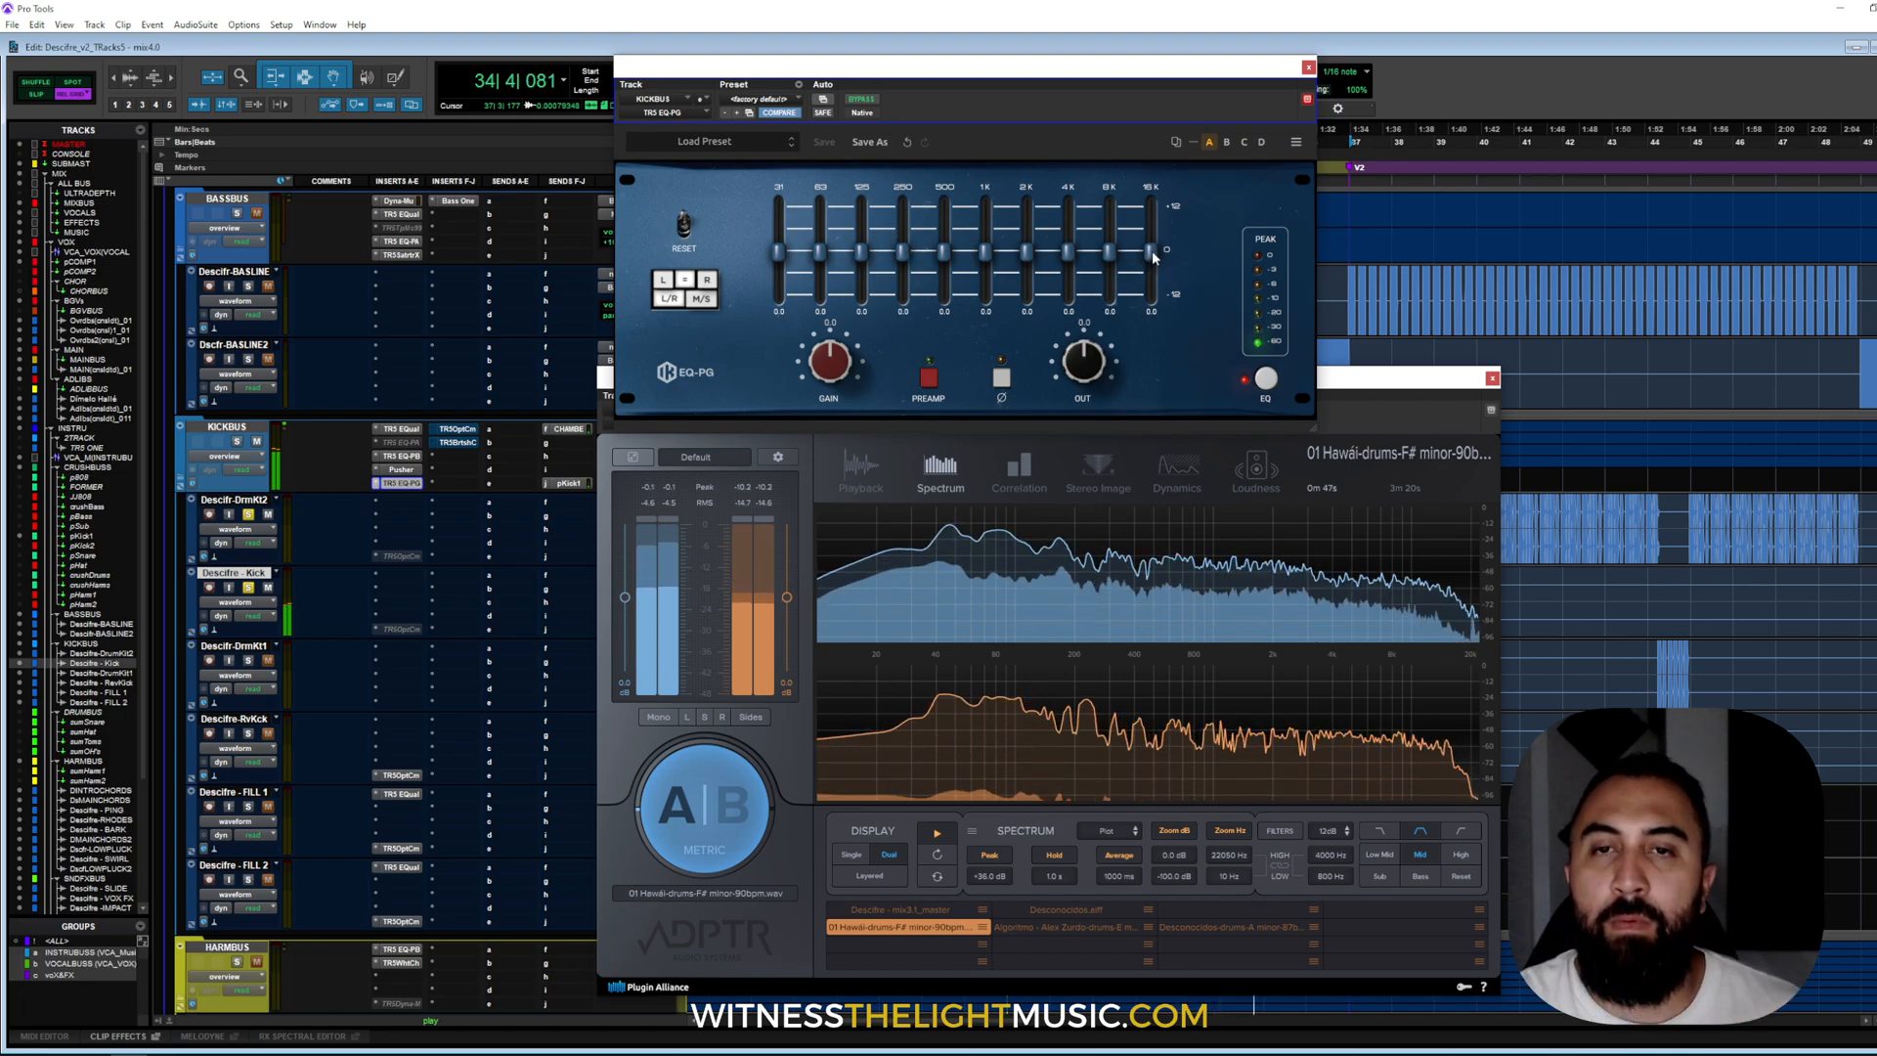
pyautogui.moveTo(1151, 256); pyautogui.dragTo(1155, 252)
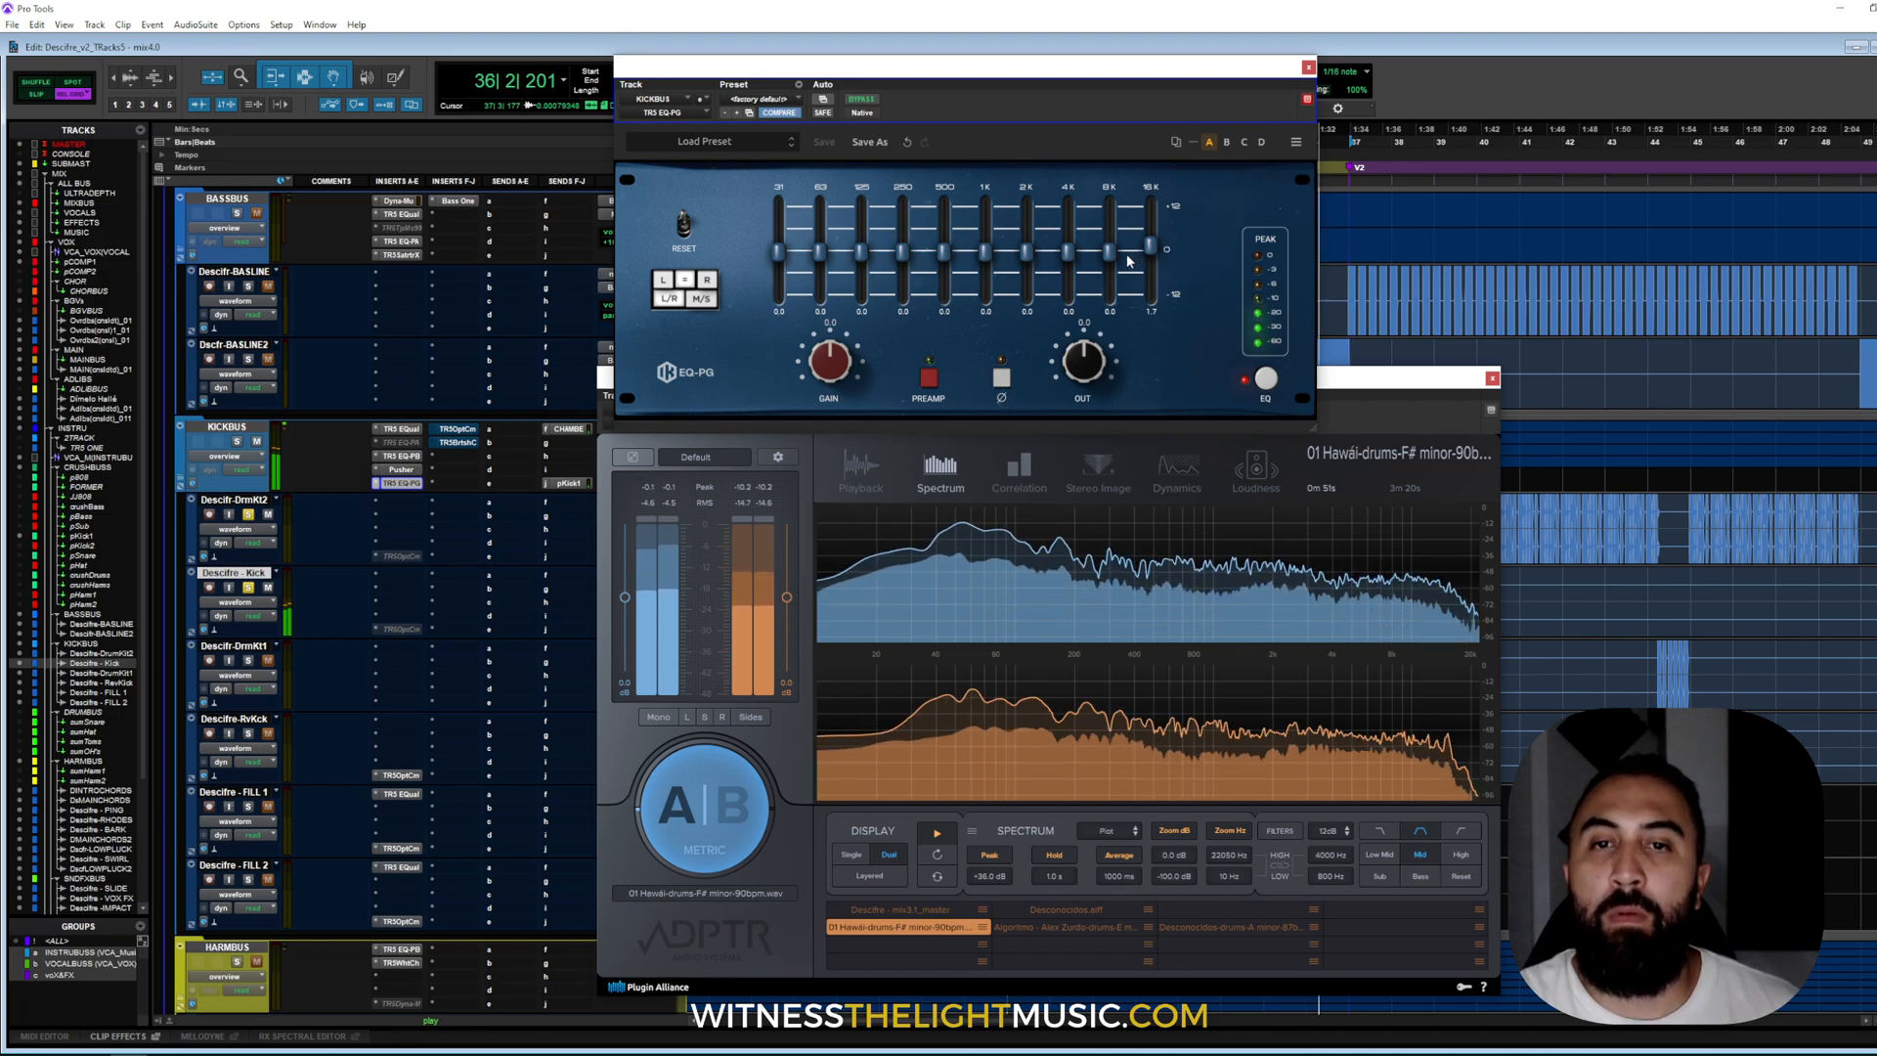
pyautogui.moveTo(1111, 256); pyautogui.dragTo(1111, 255)
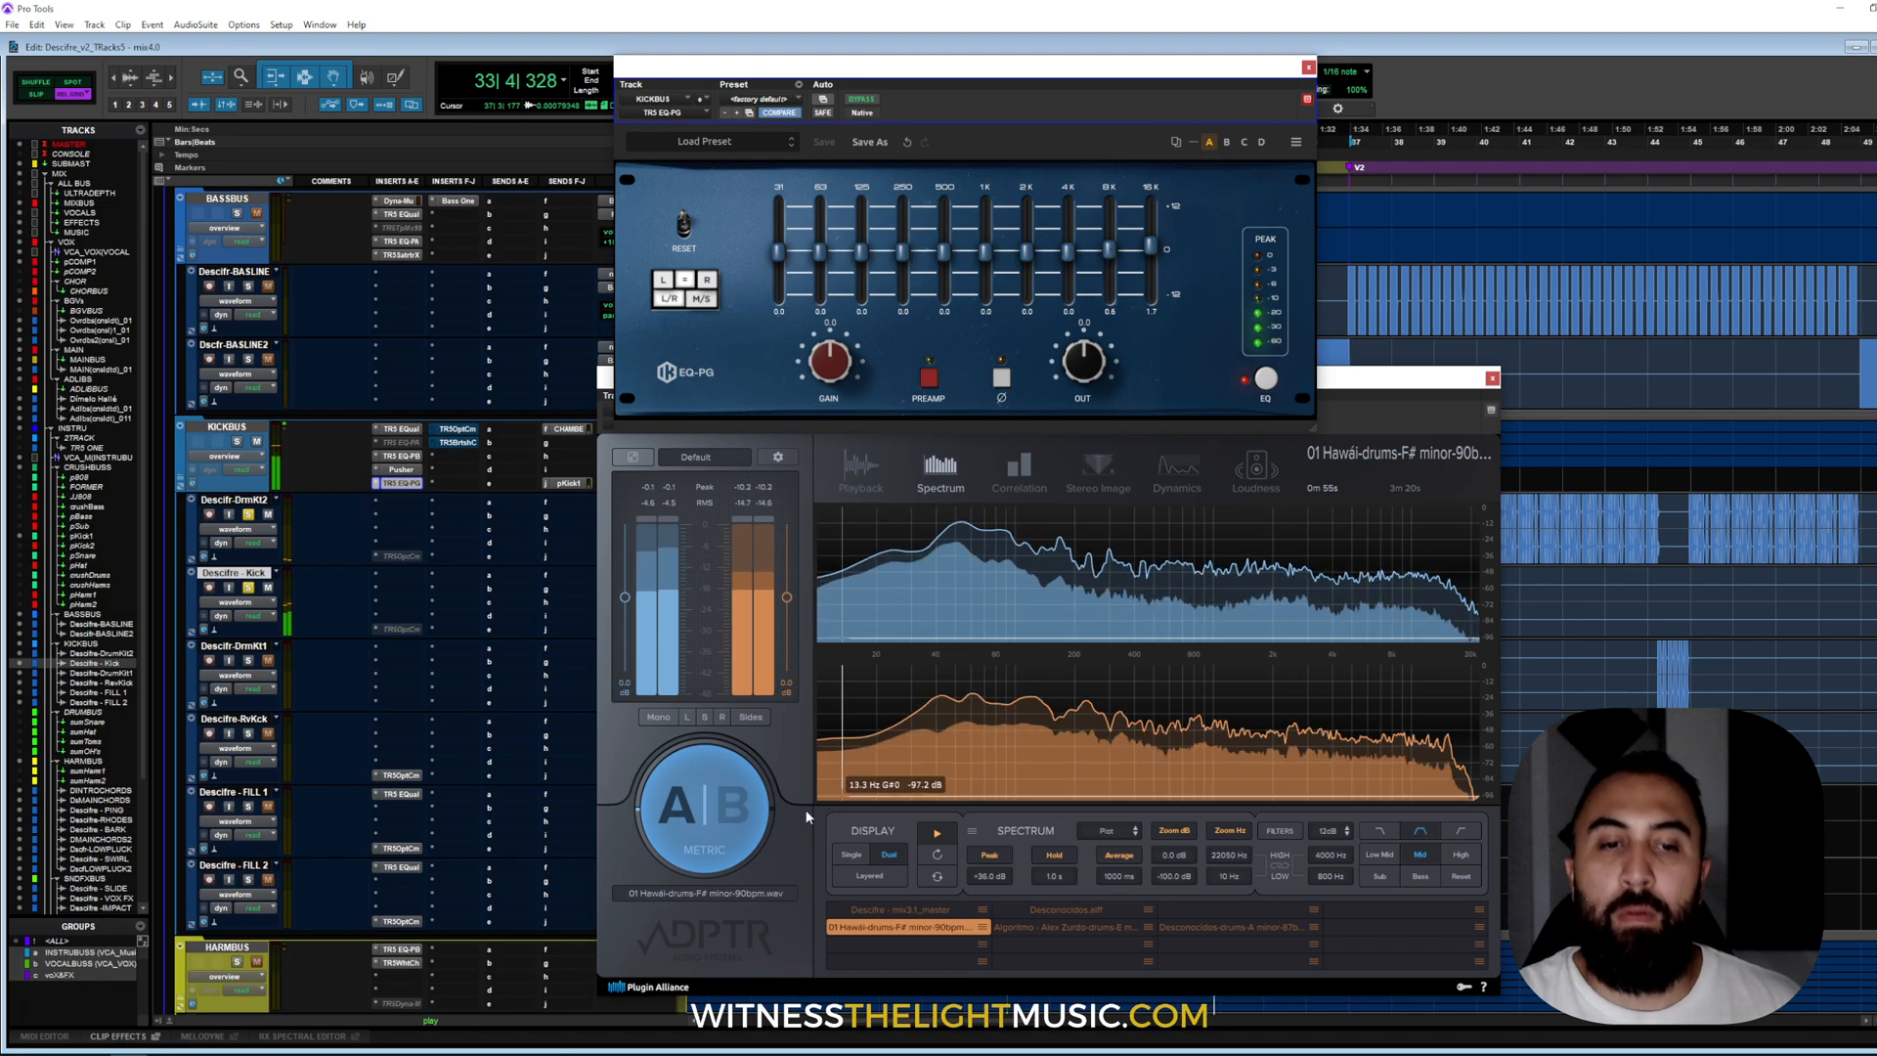
# - Compare the EQ'd kick with the reference in Metric AB, matching the reference gain to -7.8 dB in the Playback view
pyautogui.click(706, 807)
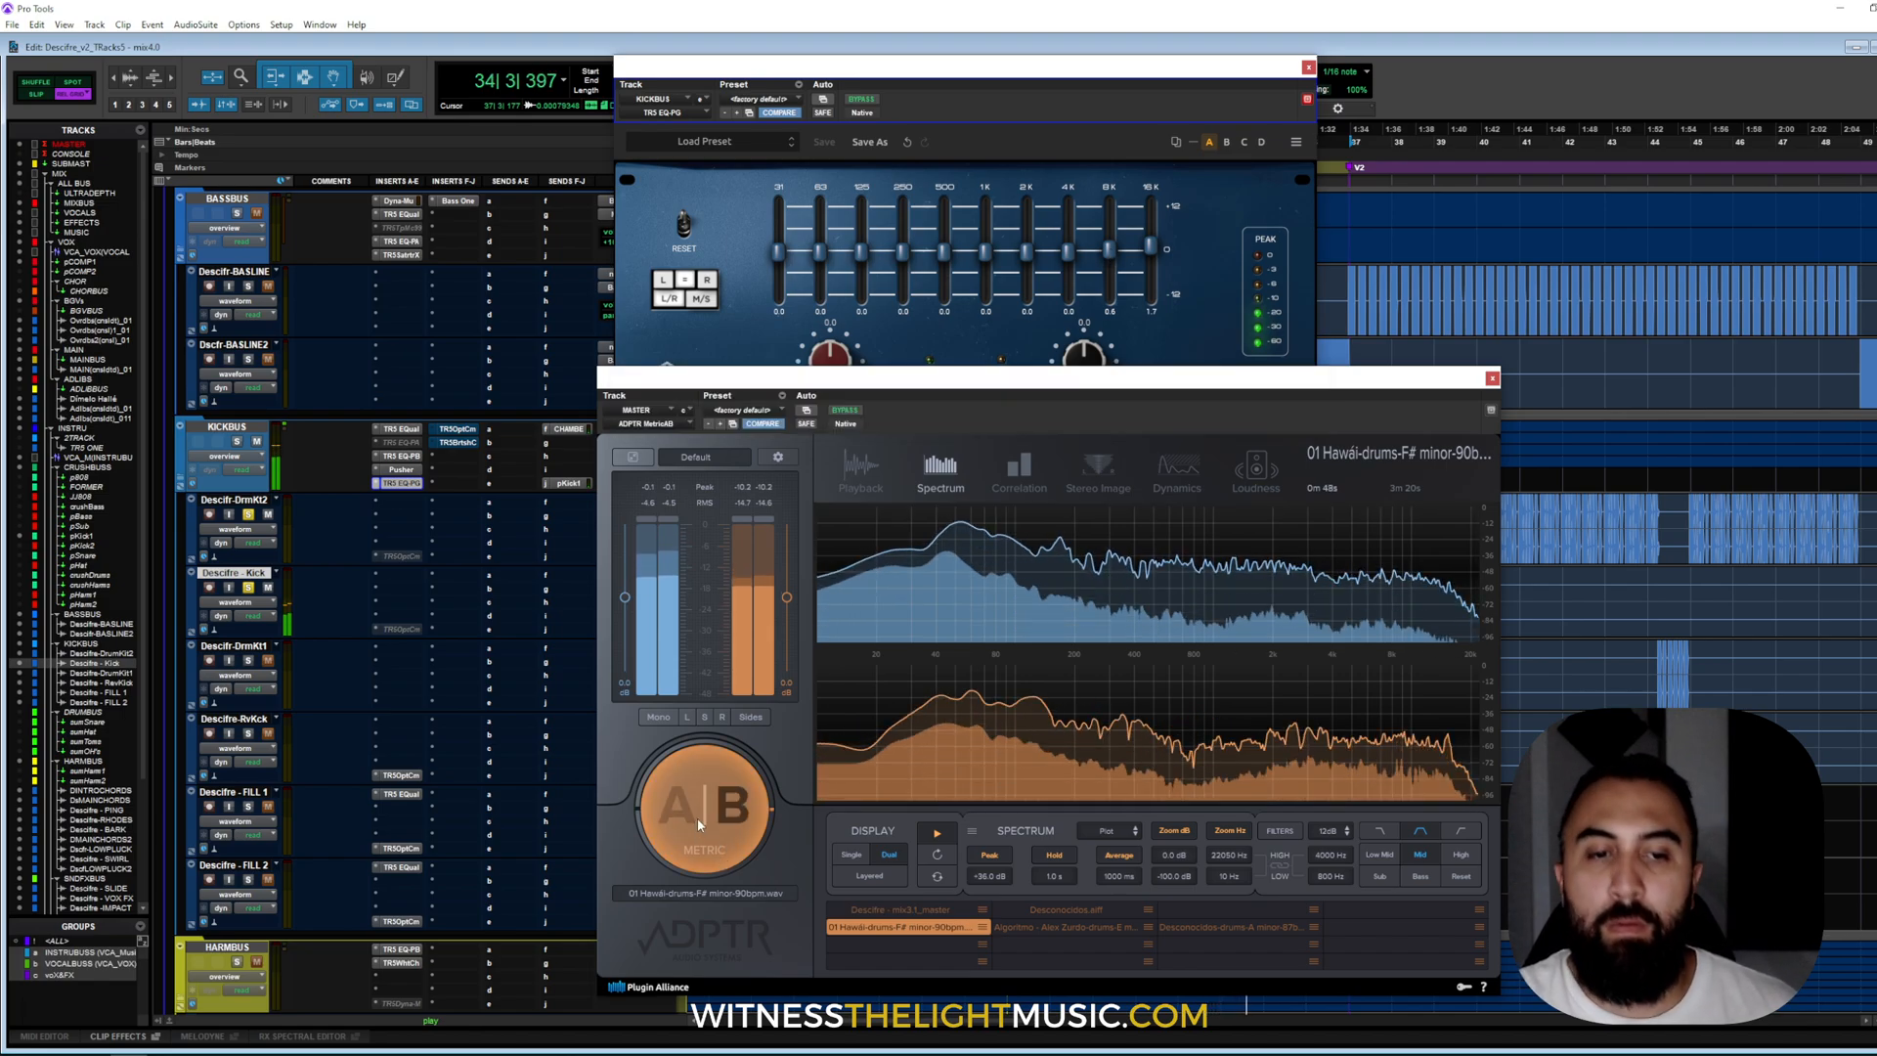
pyautogui.click(715, 818)
pyautogui.click(864, 474)
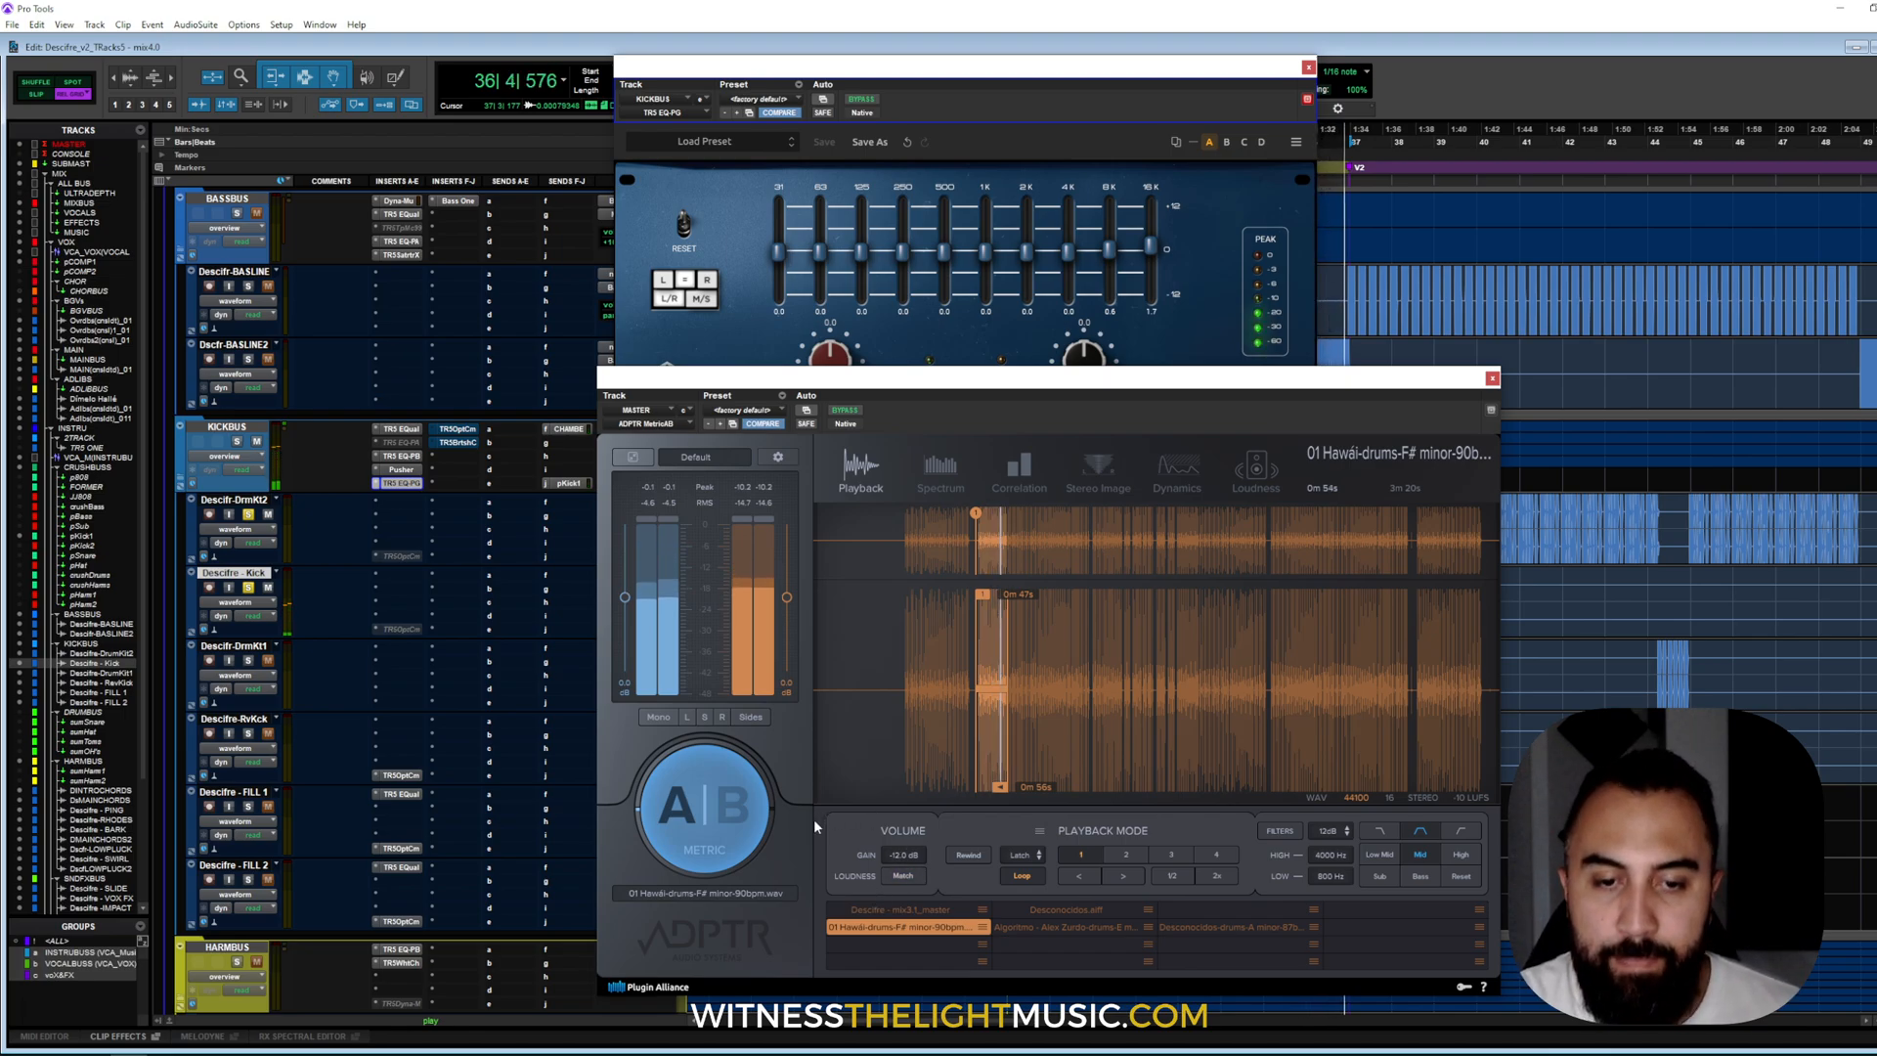
pyautogui.click(731, 844)
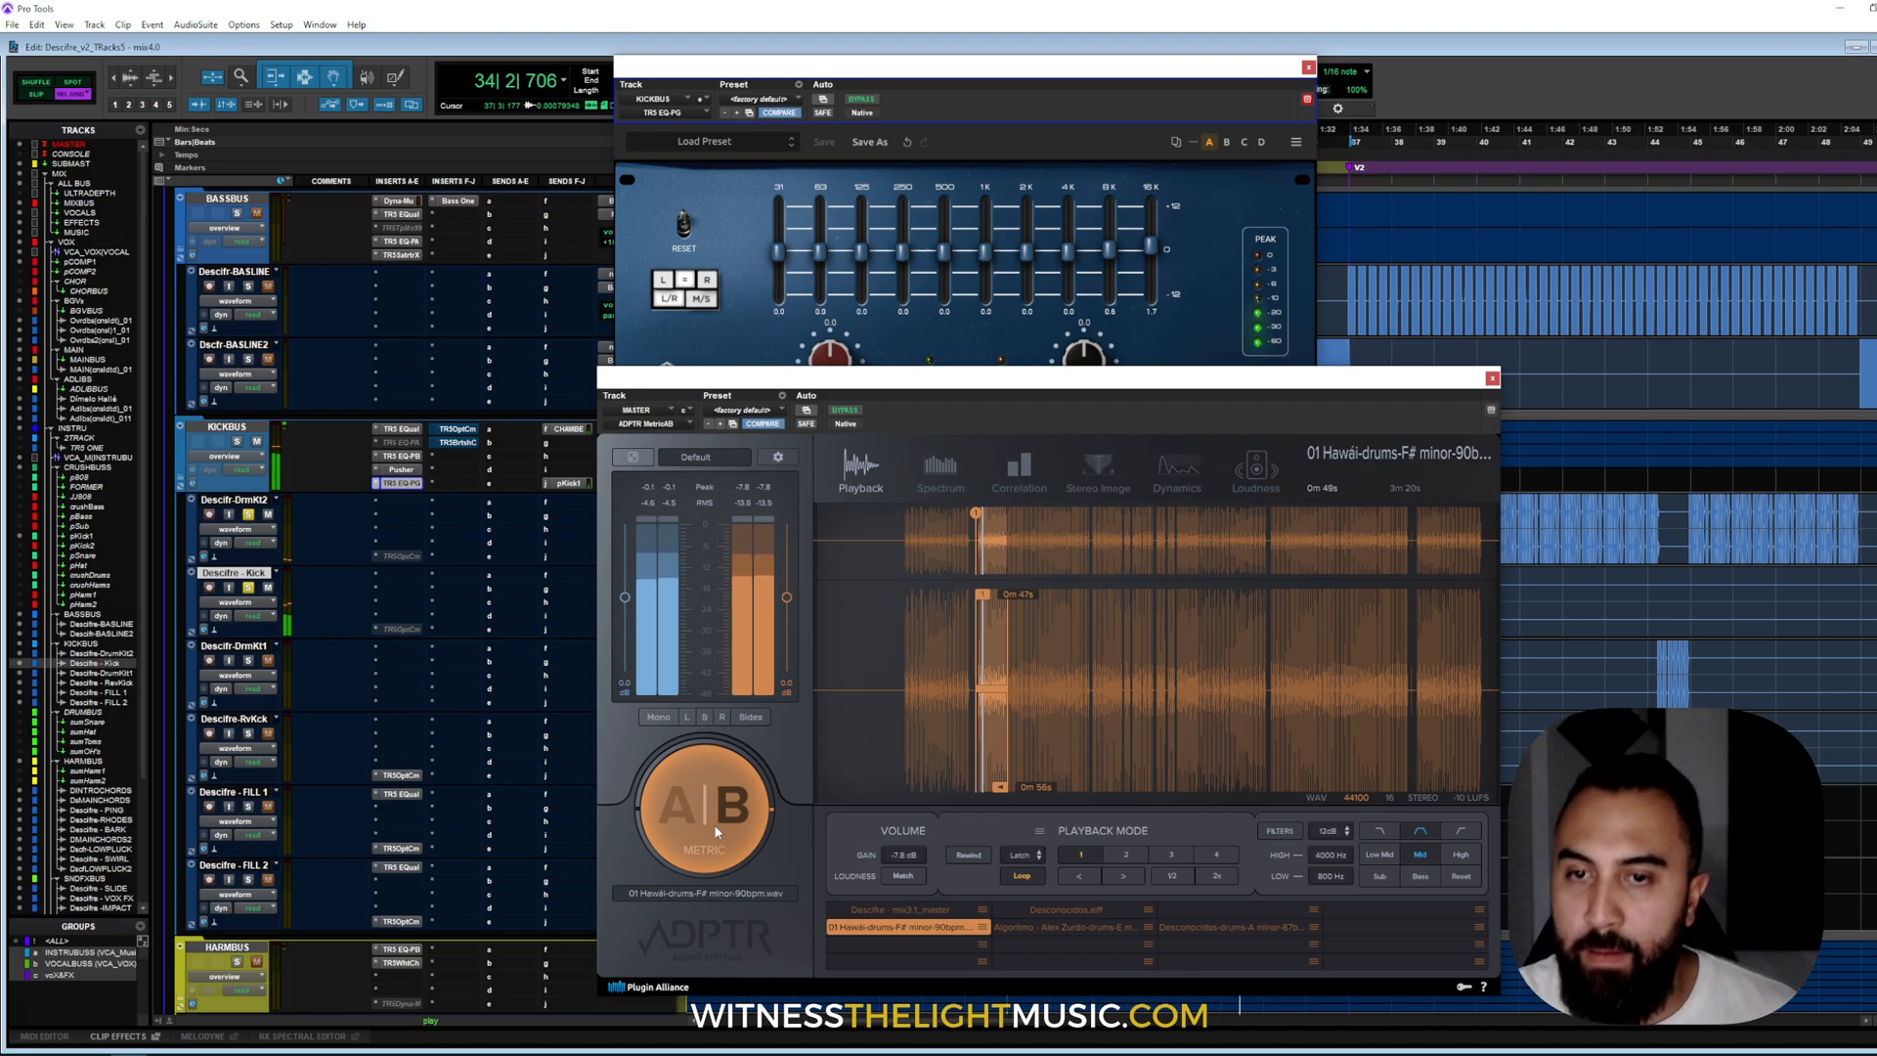
pyautogui.click(716, 829)
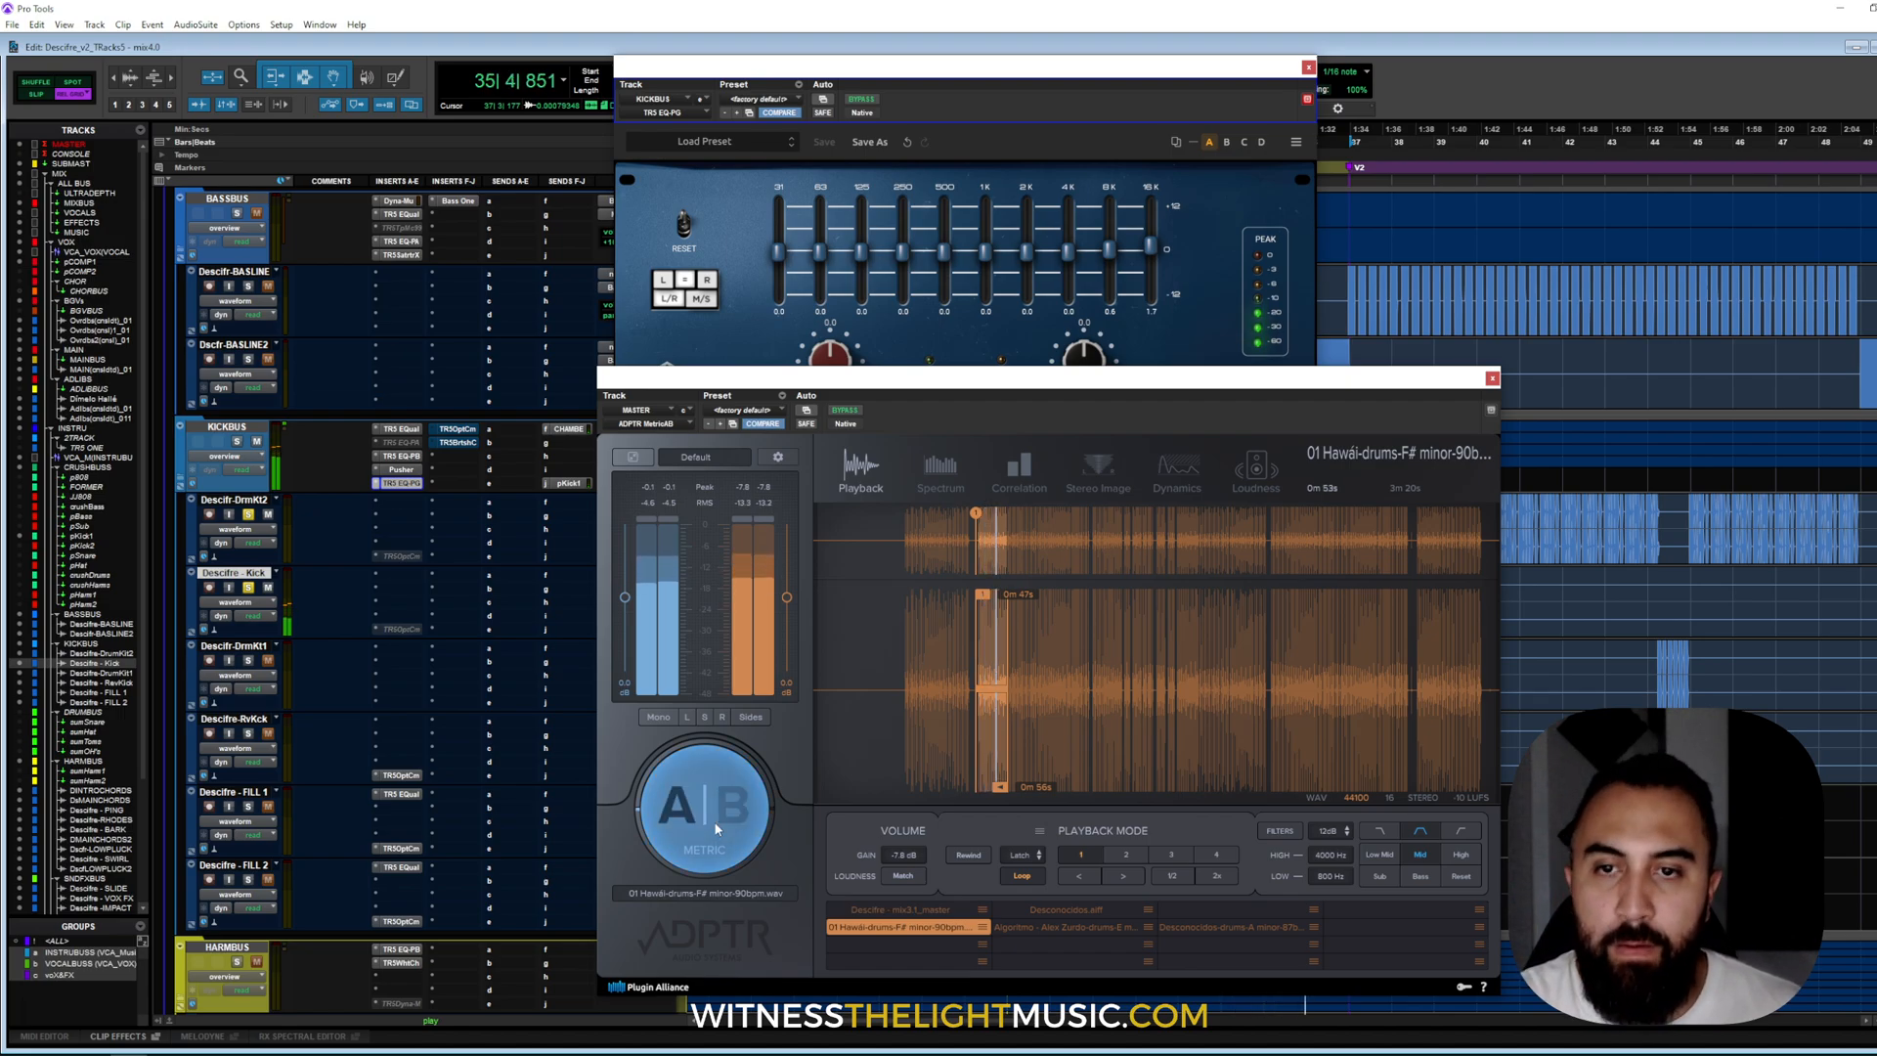
pyautogui.click(719, 847)
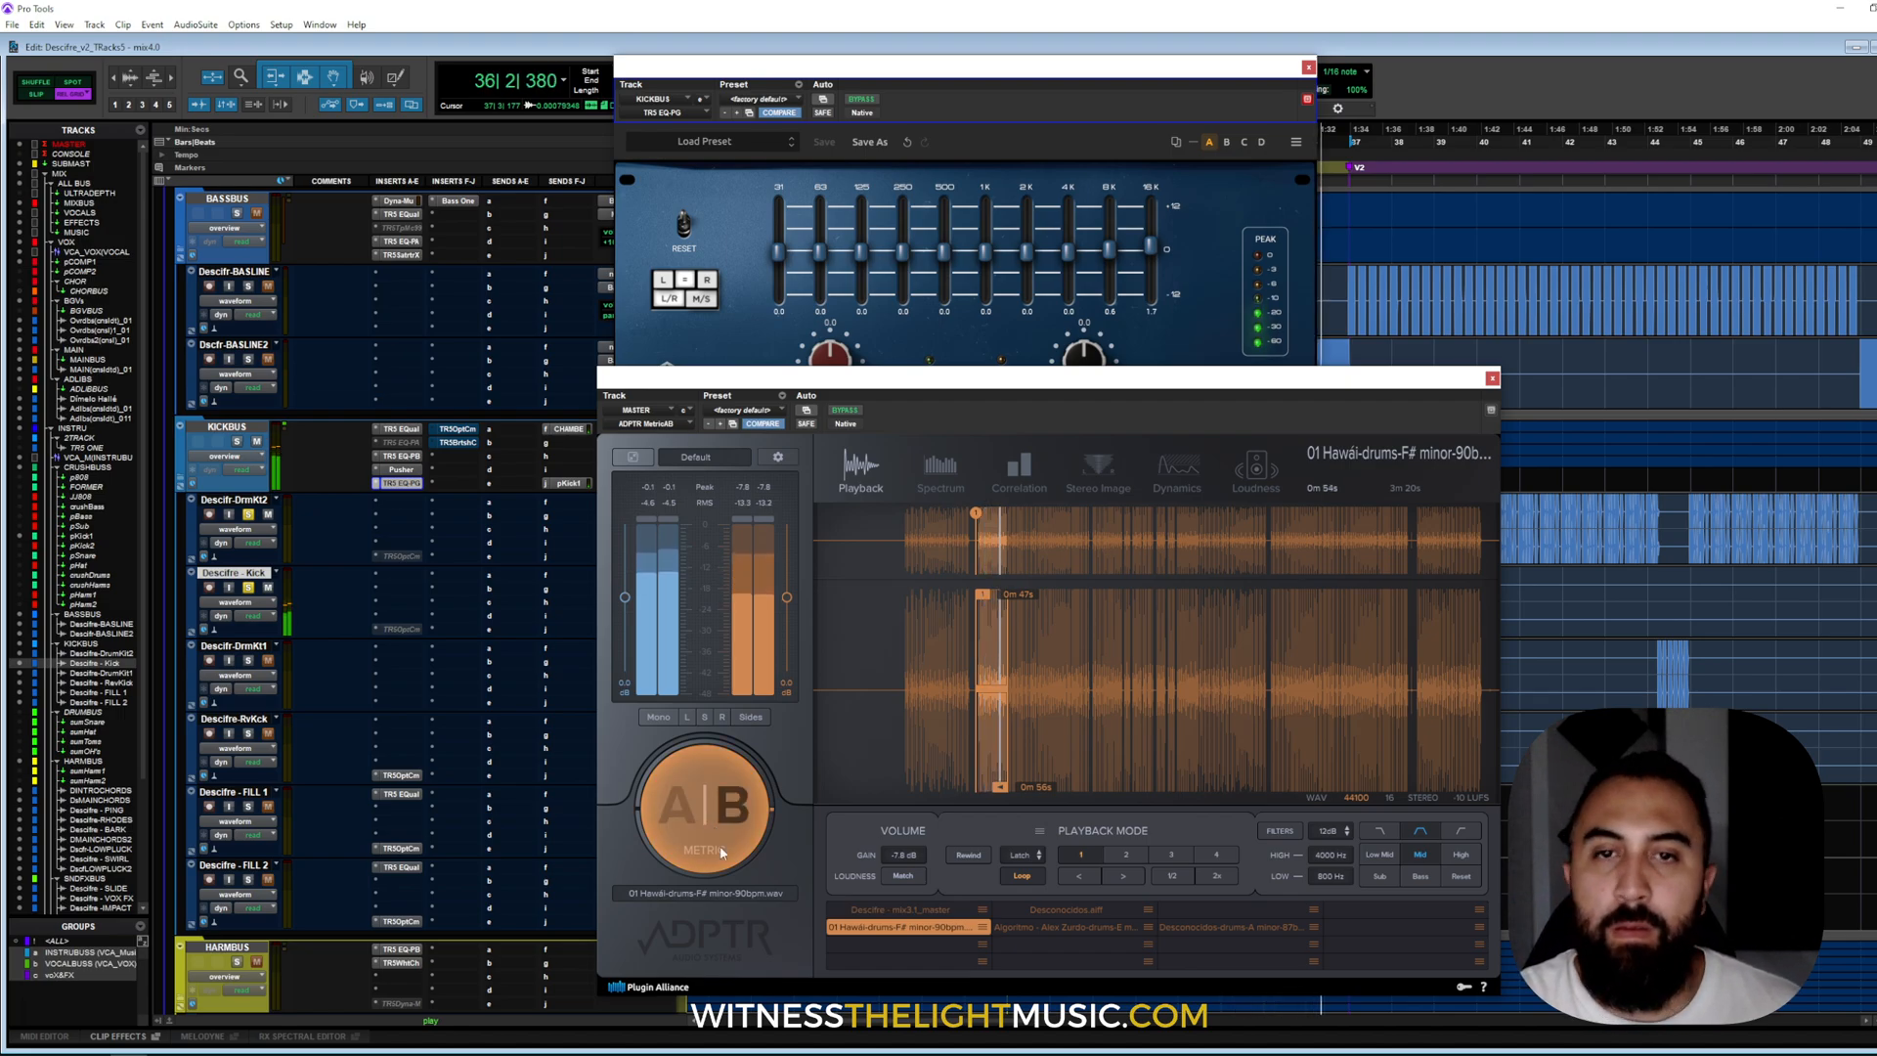
# - Stop playback, return Metric AB to the mix, and close EQ-PG
pyautogui.click(684, 227)
pyautogui.press('space')
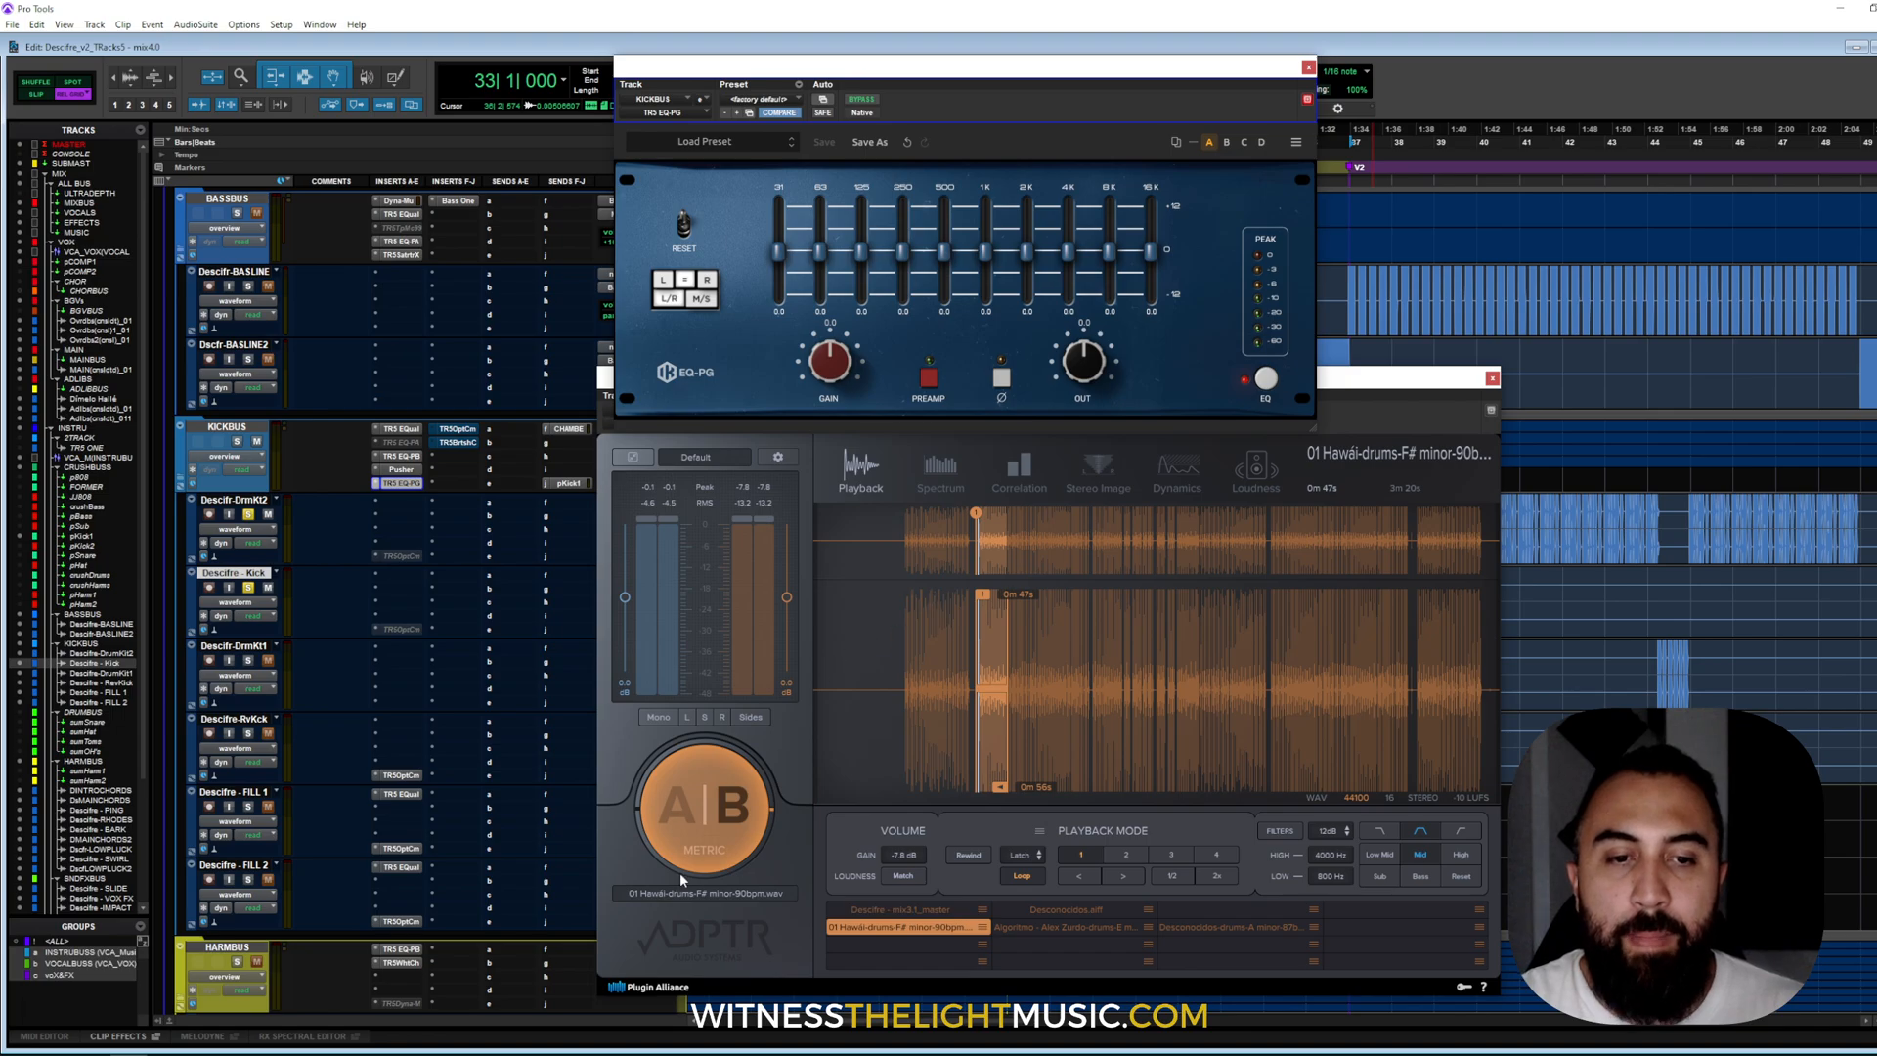
pyautogui.click(690, 842)
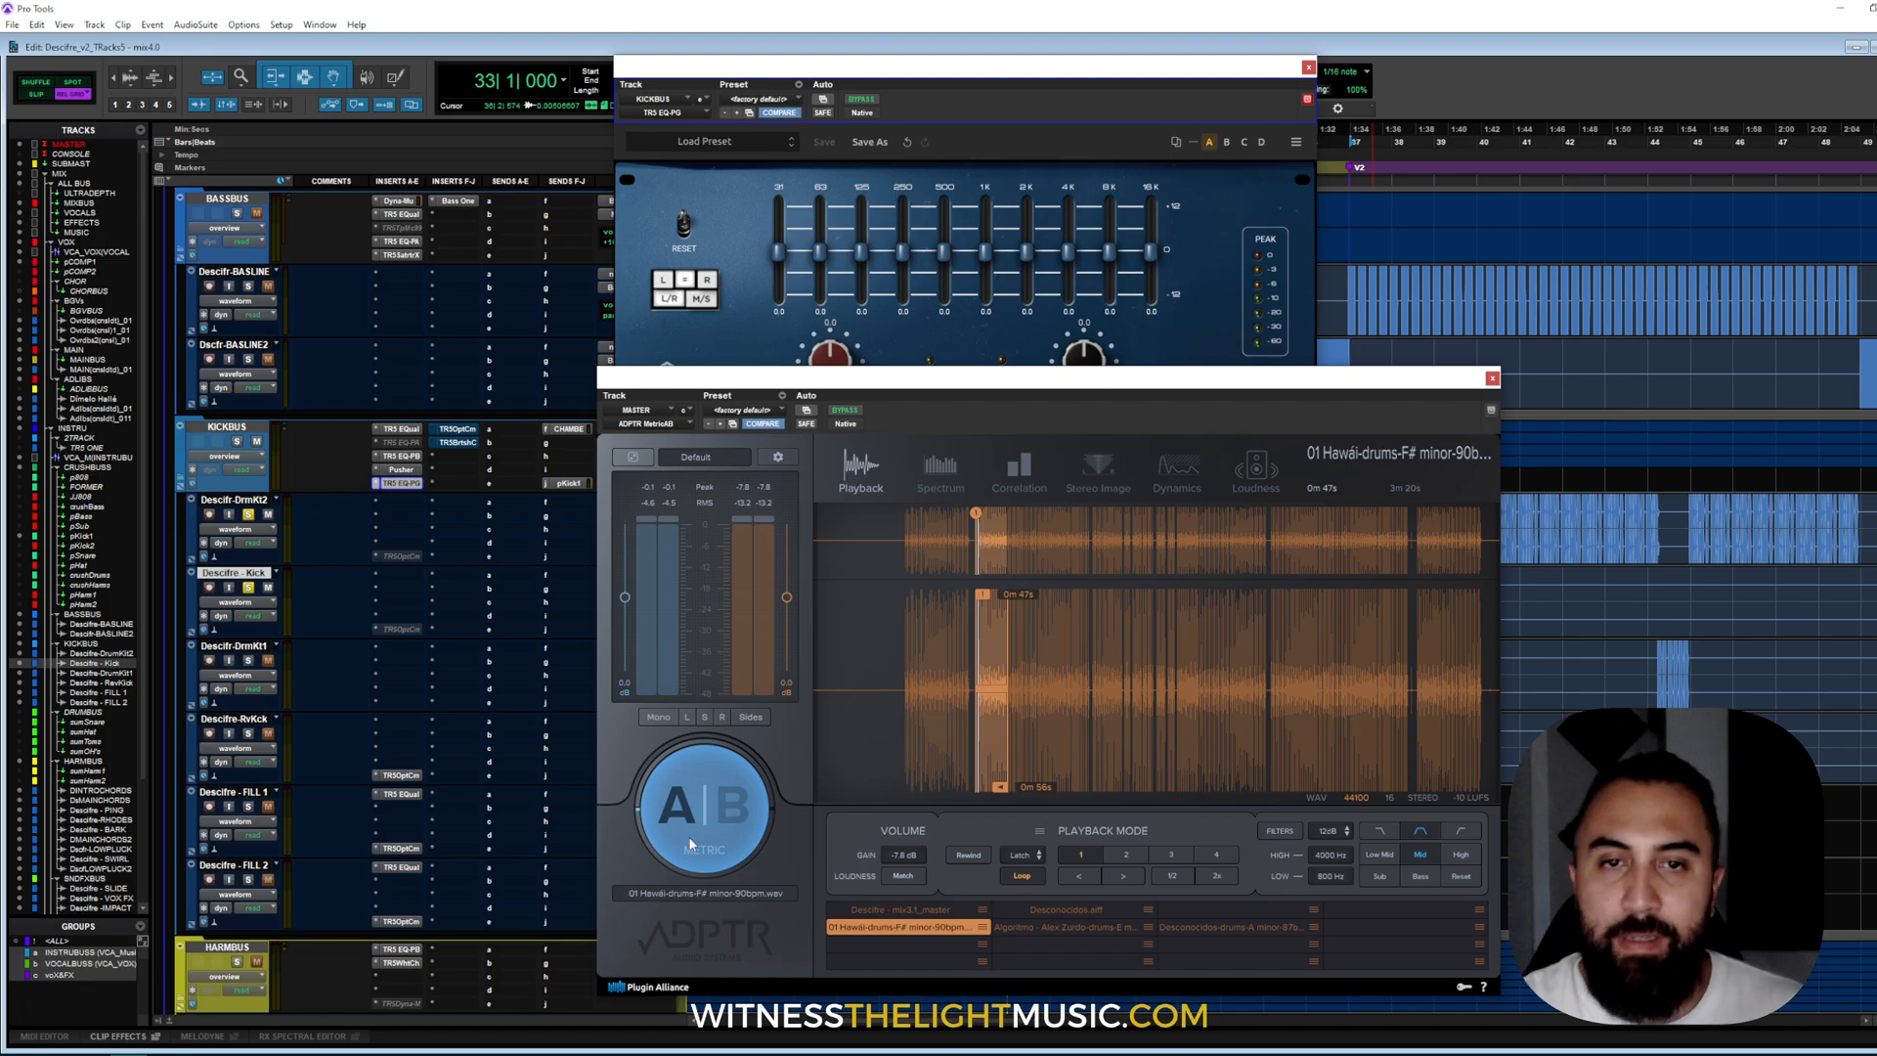
pyautogui.click(1308, 66)
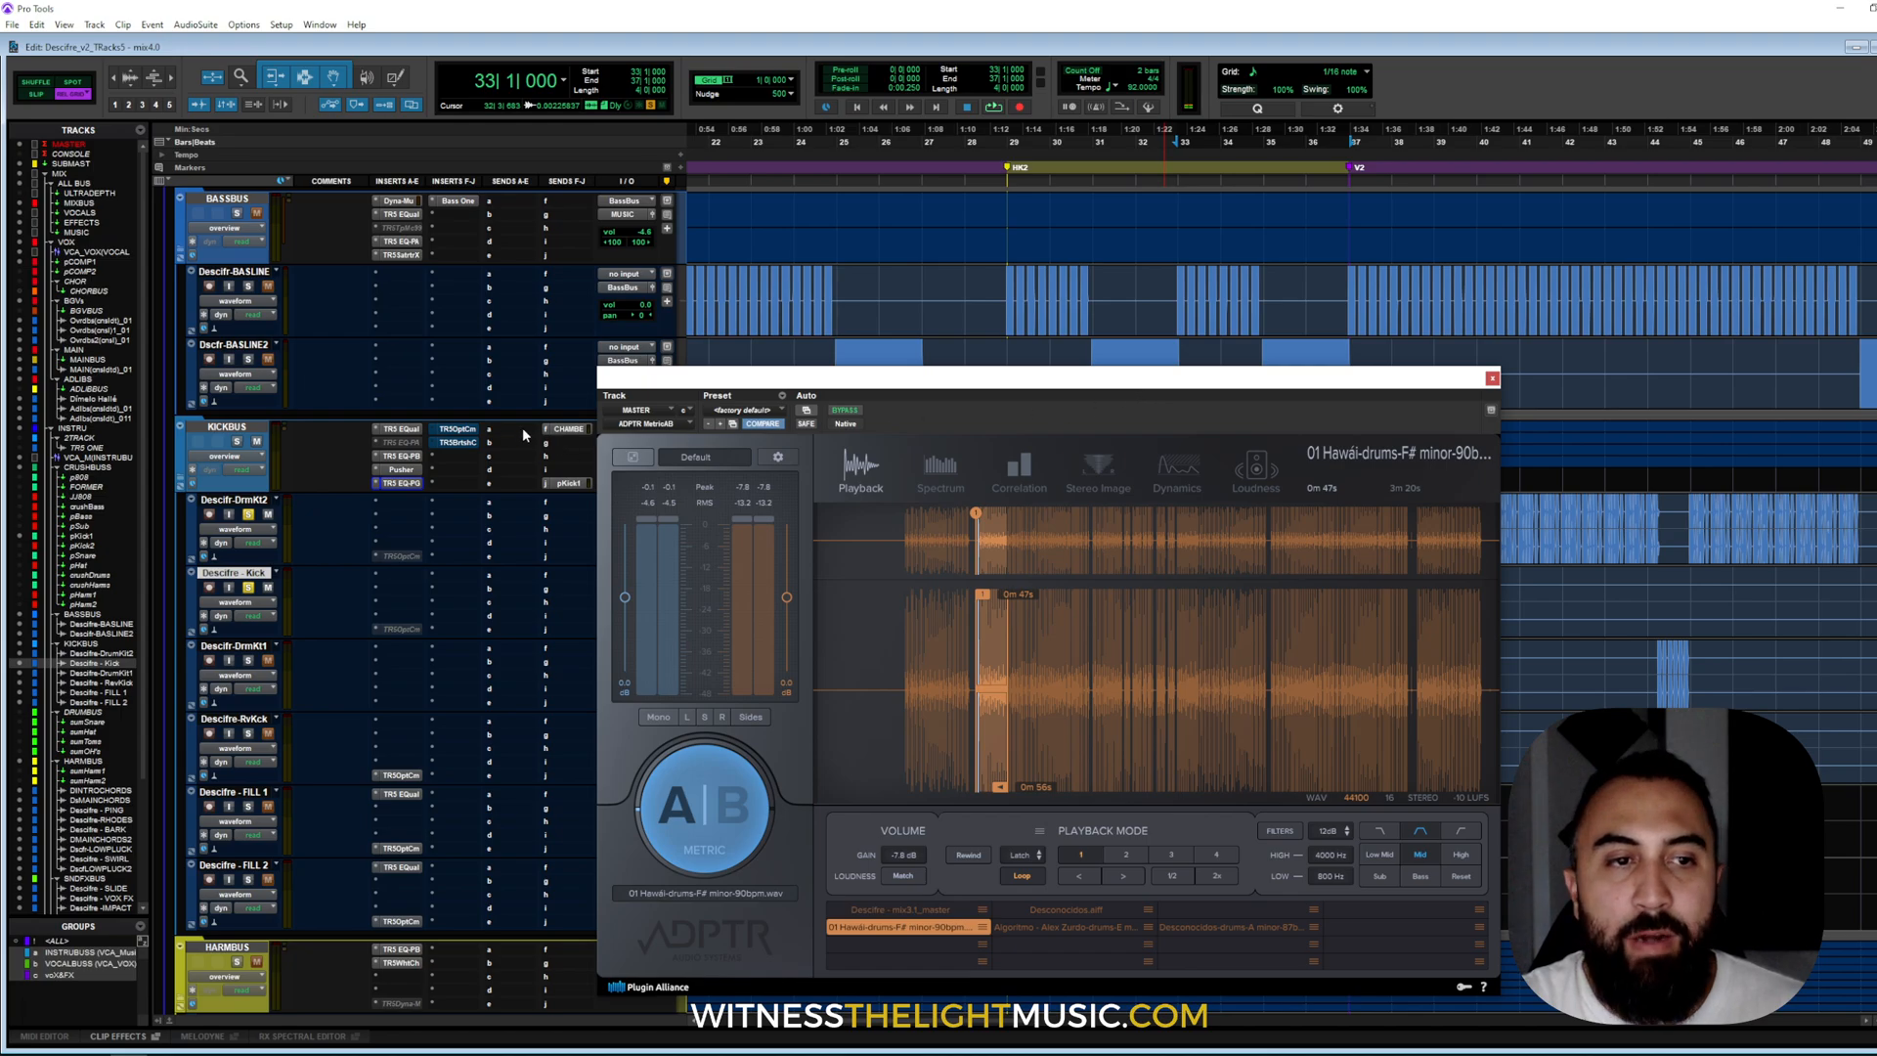
# - Open the Opto Compressor on KICKBUS, lower its Compression to 0.0, and take the plug-in out of bypass
pyautogui.click(457, 428)
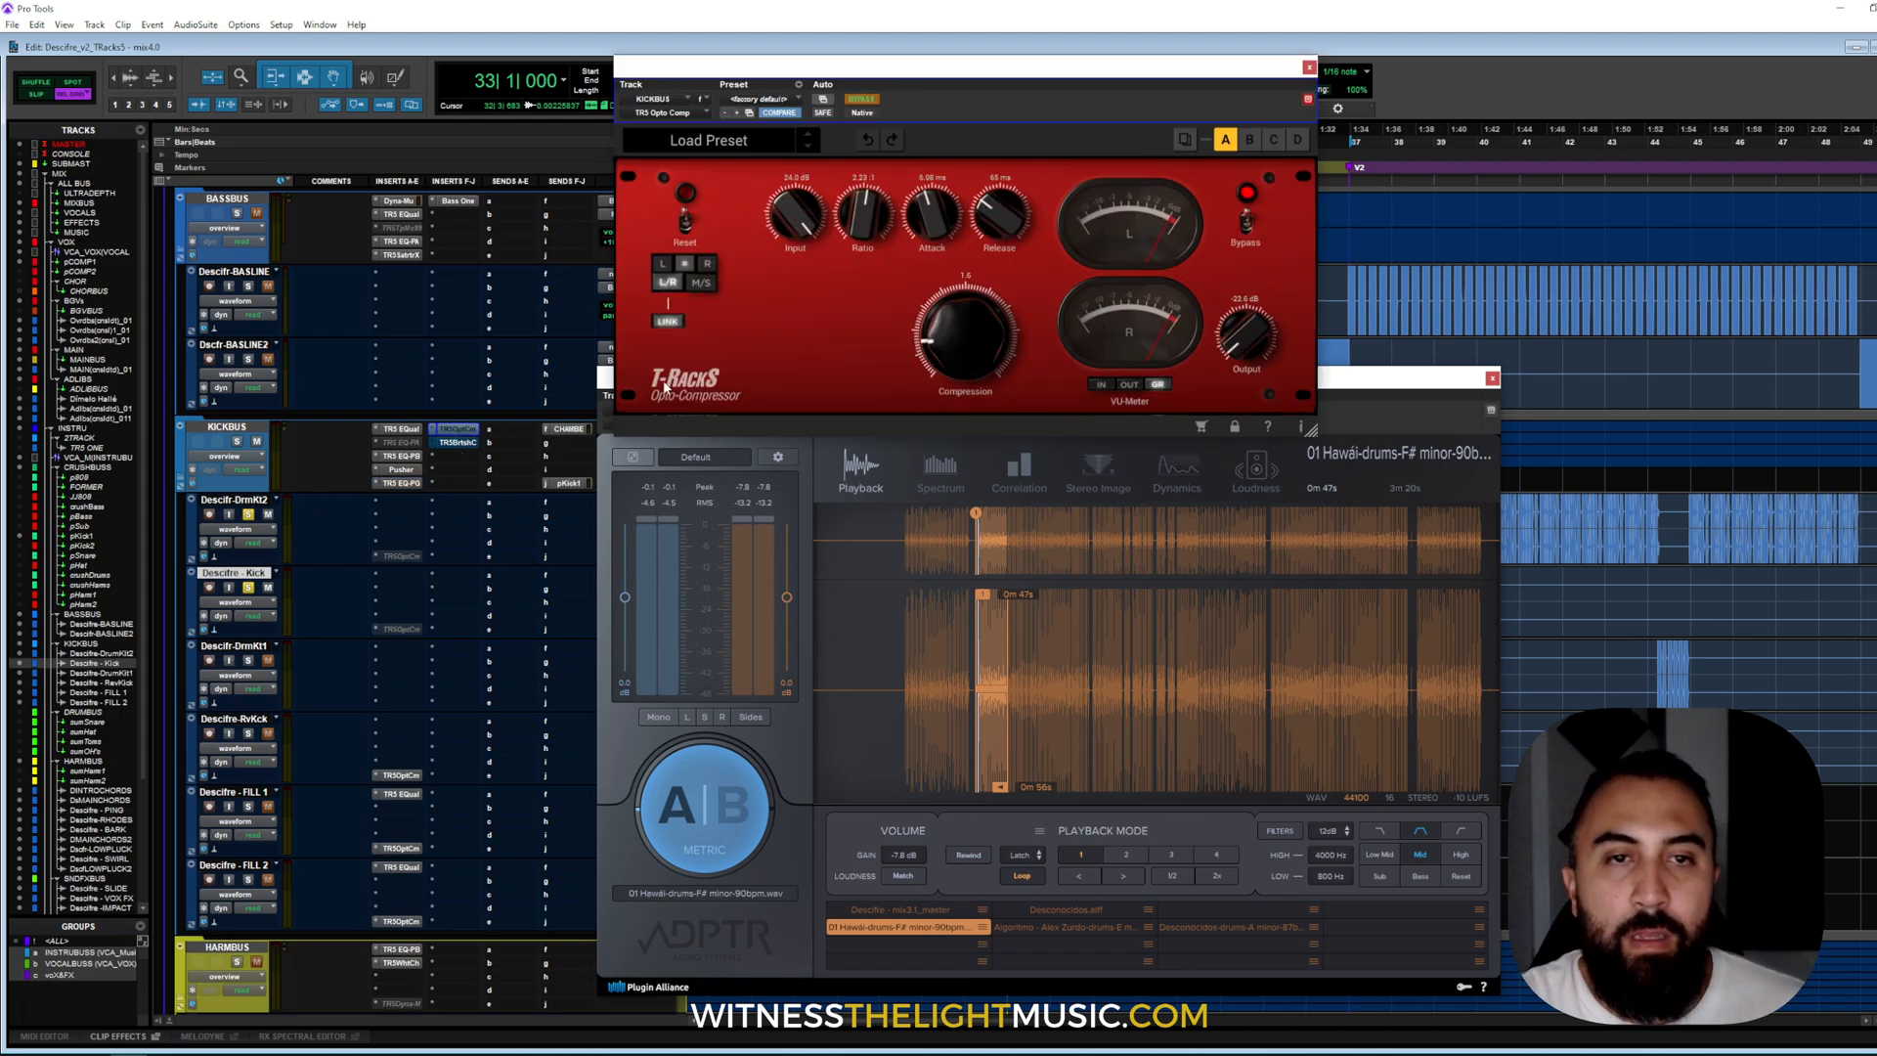
pyautogui.moveTo(1010, 79); pyautogui.dragTo(1075, 121)
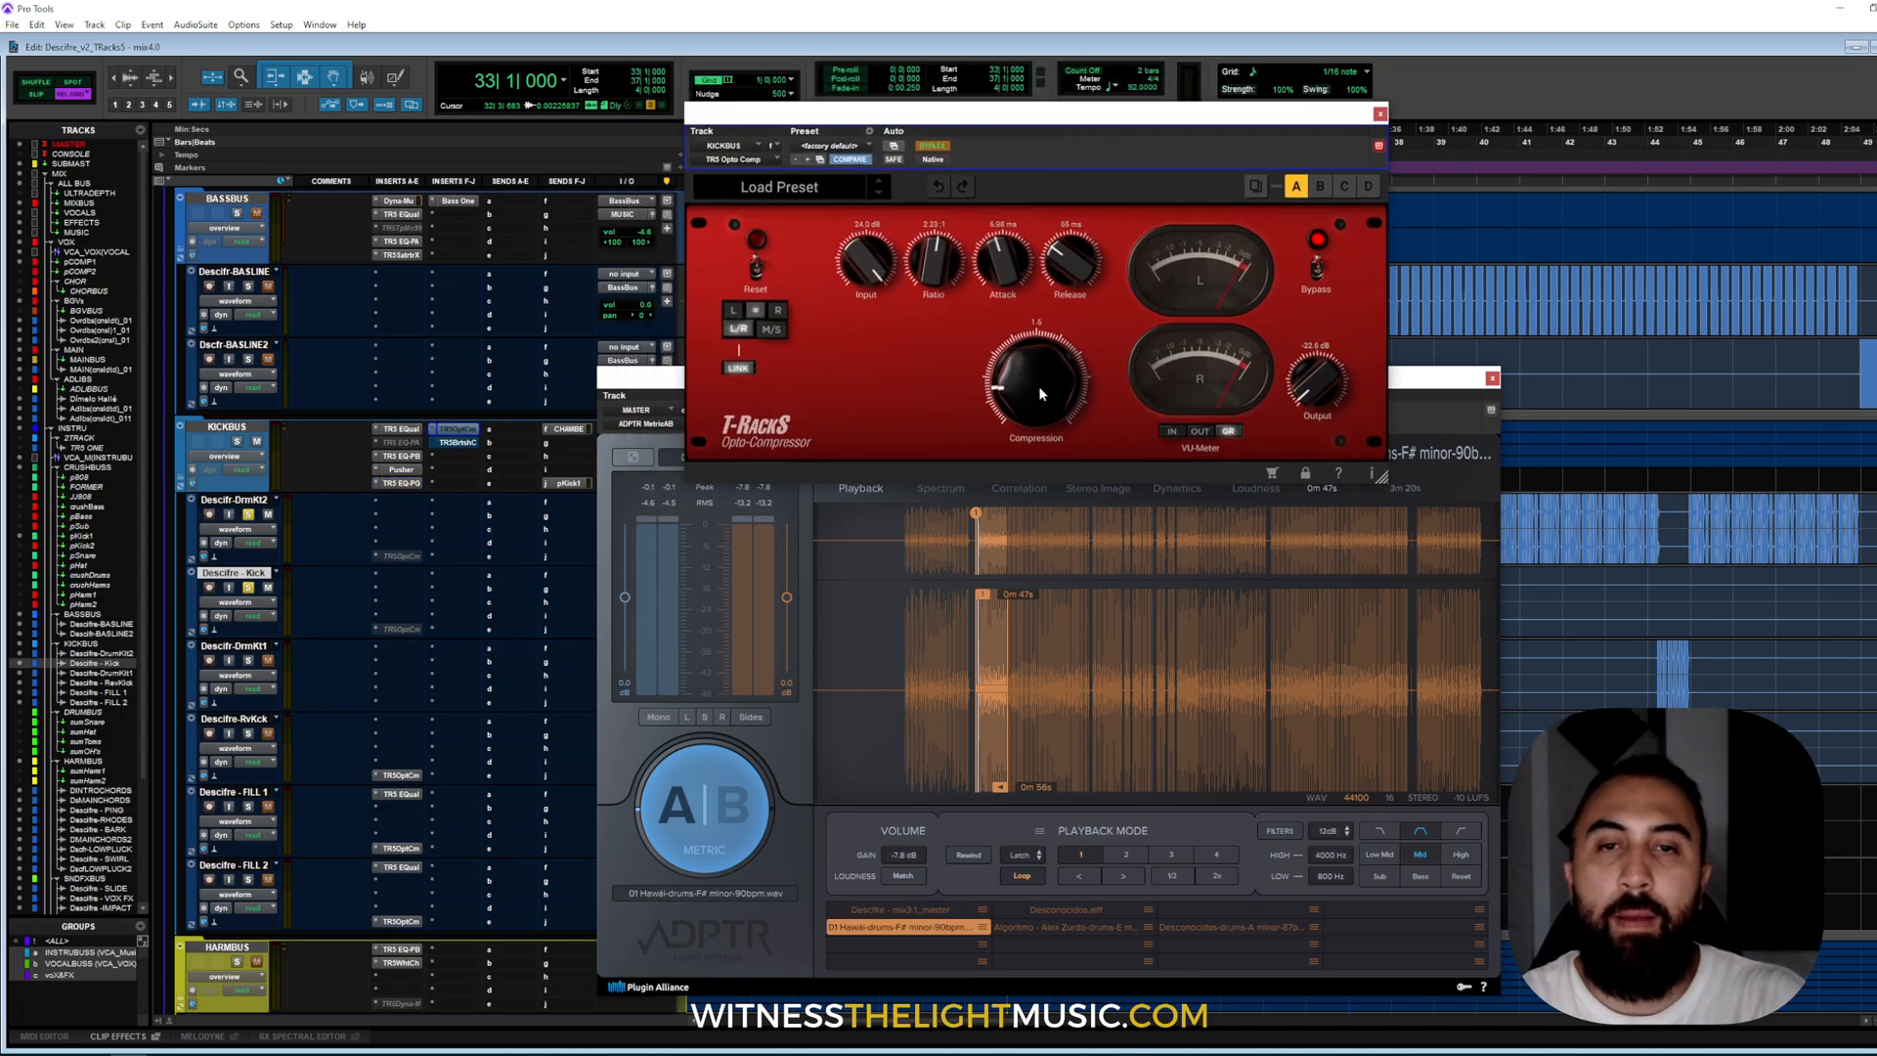
pyautogui.moveTo(1038, 385); pyautogui.dragTo(1048, 436)
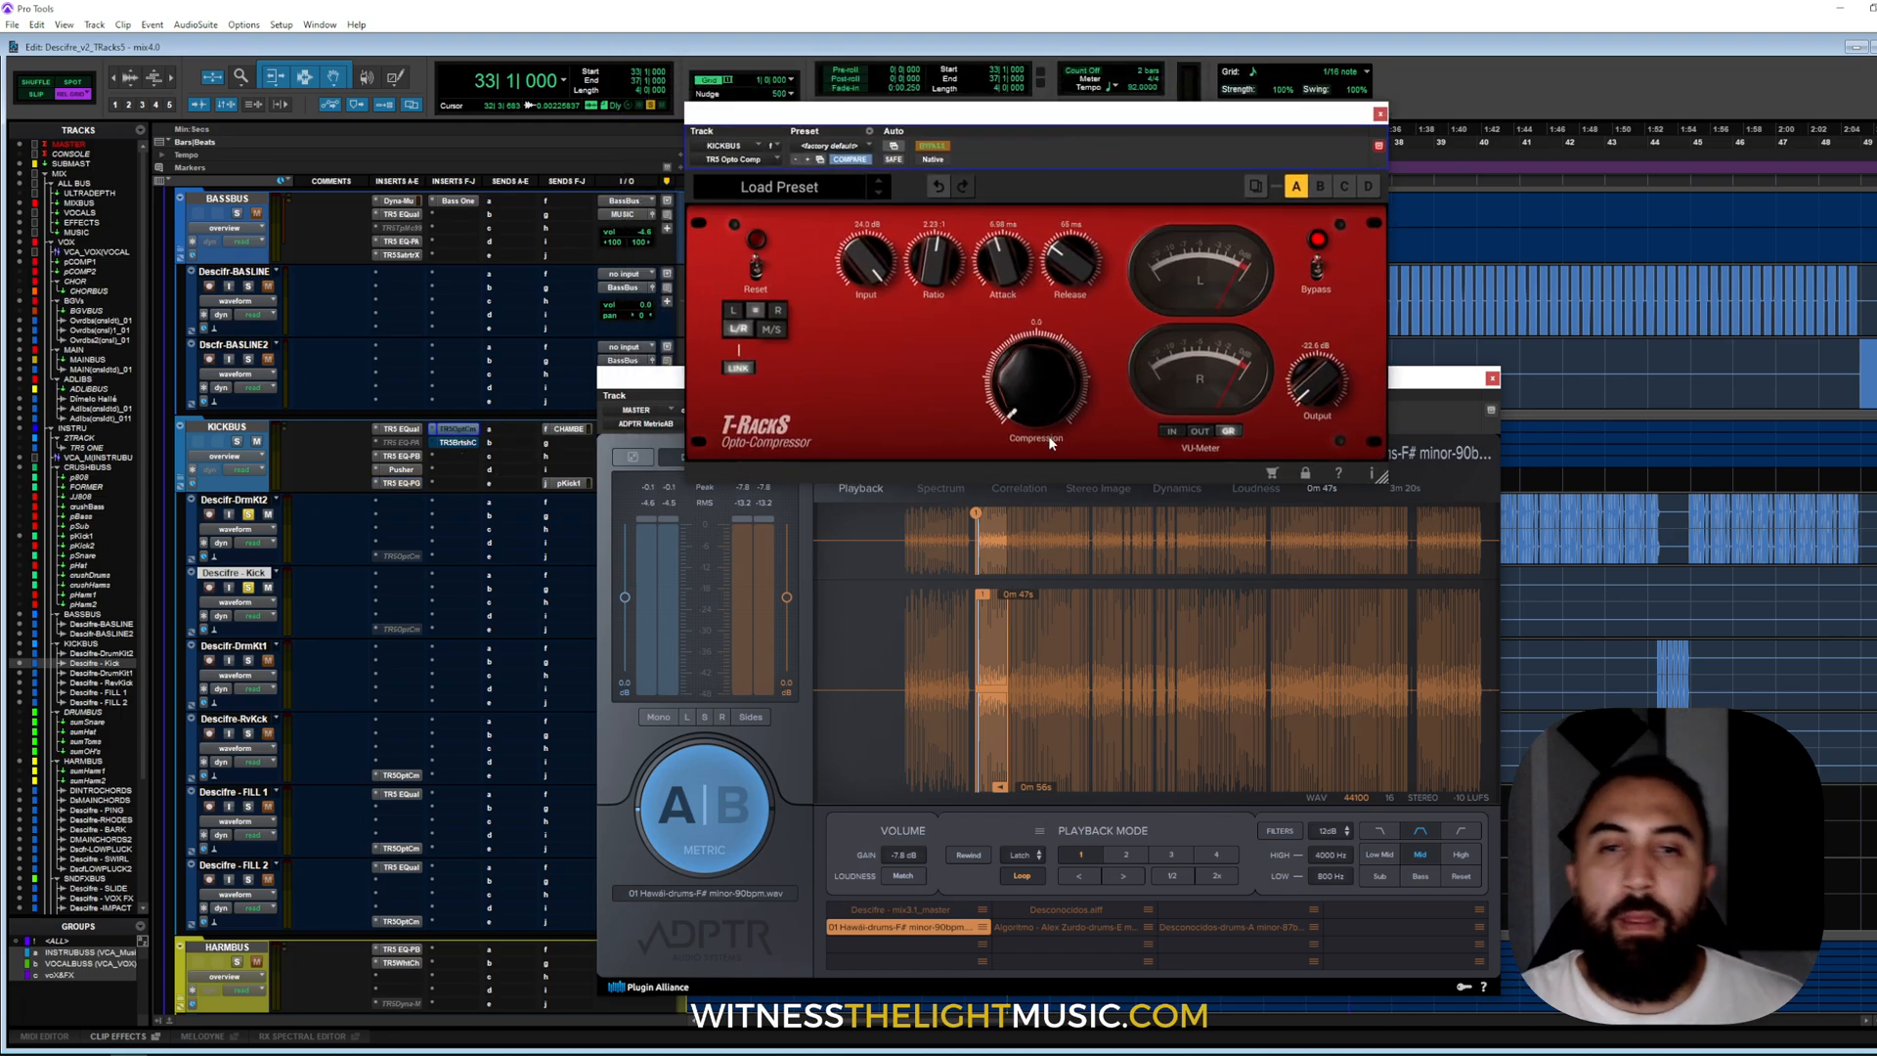
pyautogui.click(933, 147)
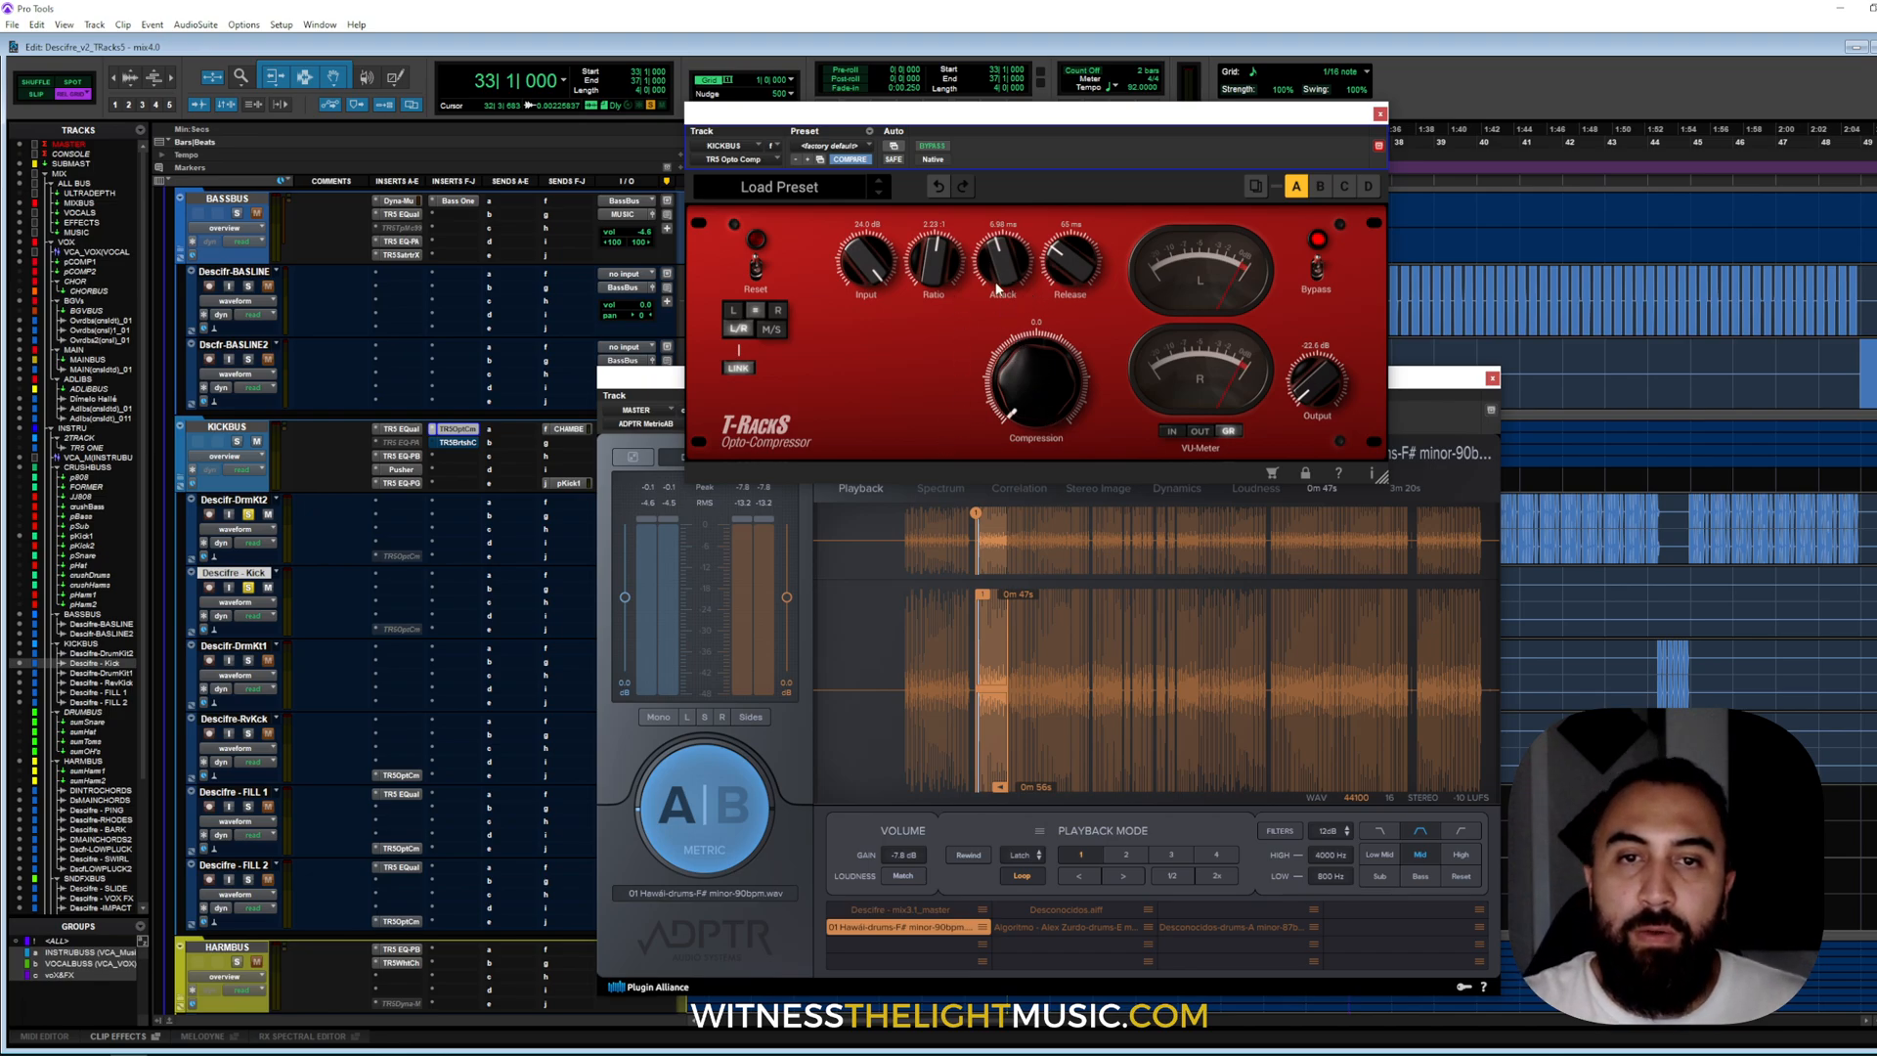
# - Set the Opto Compressor's attack to 50 ms, release to 30 ms and ratio to 4.07:1
pyautogui.moveTo(1000, 285); pyautogui.dragTo(990, 70)
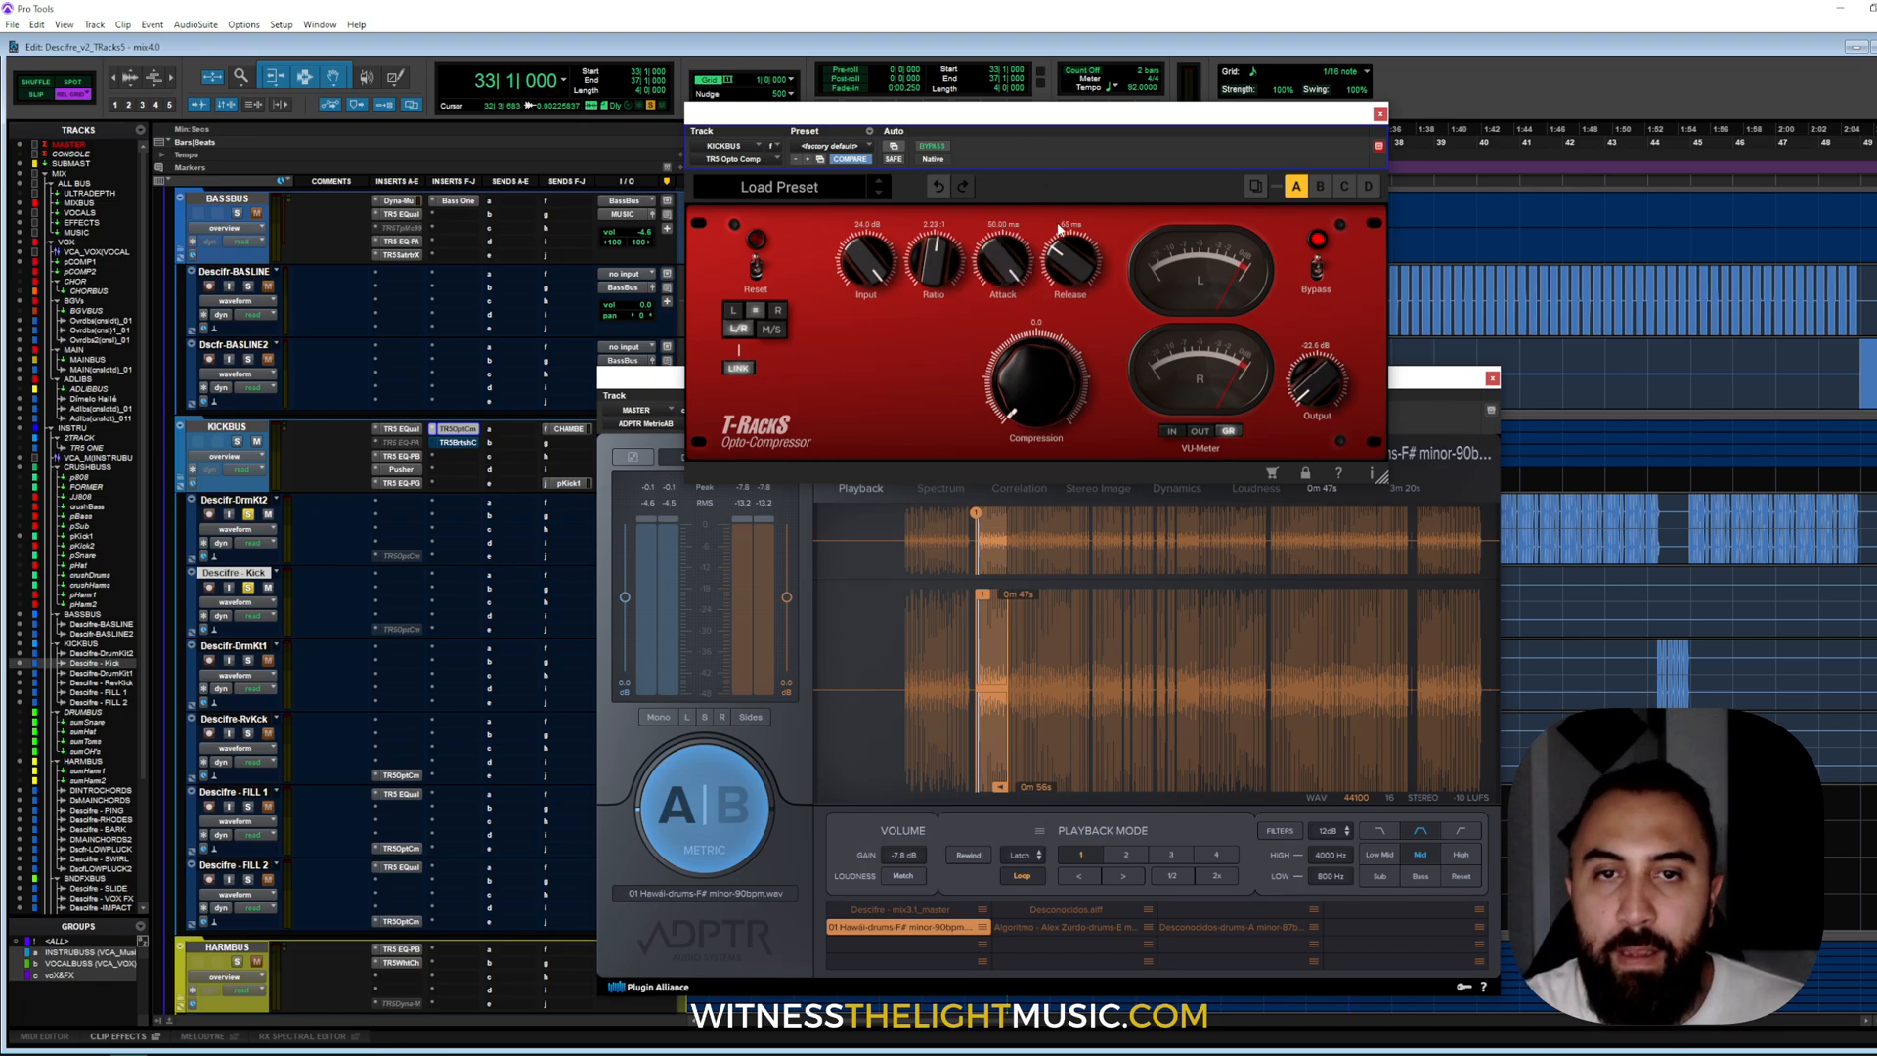
pyautogui.moveTo(1063, 266); pyautogui.dragTo(1068, 322)
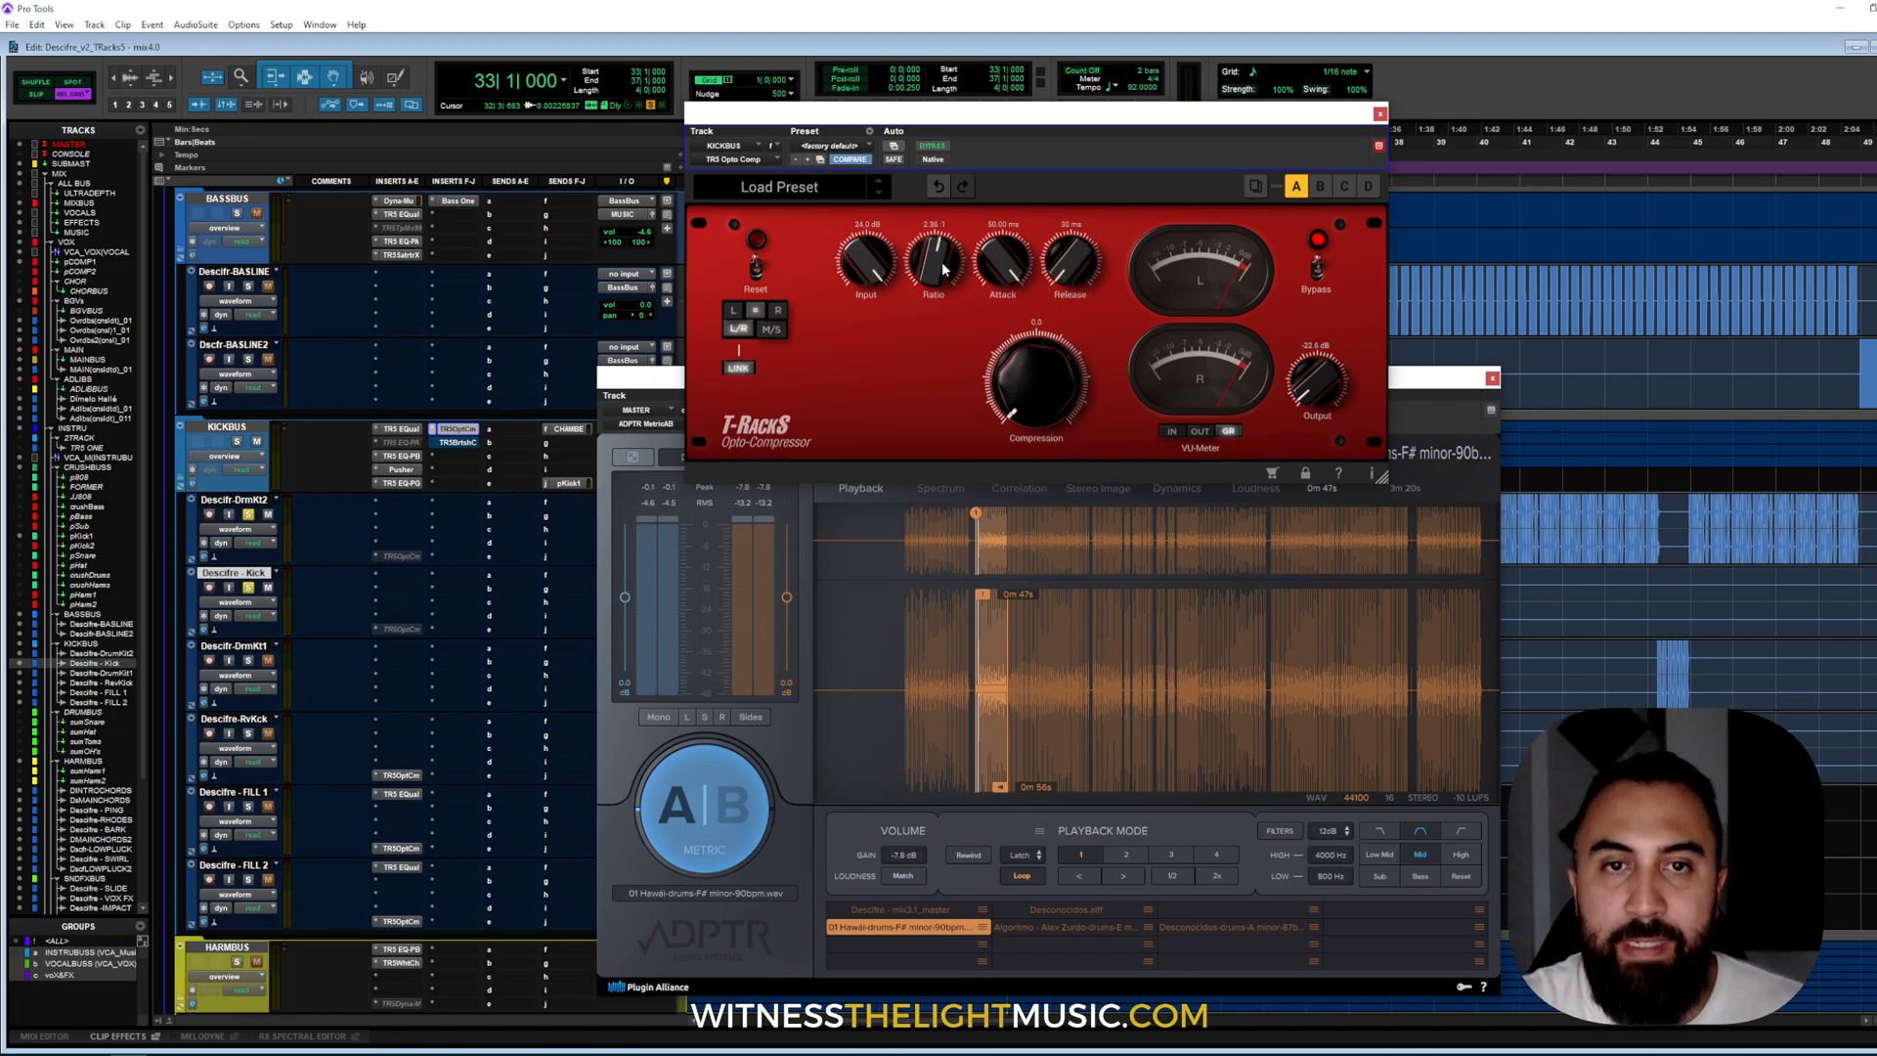
pyautogui.moveTo(942, 261); pyautogui.dragTo(936, 241)
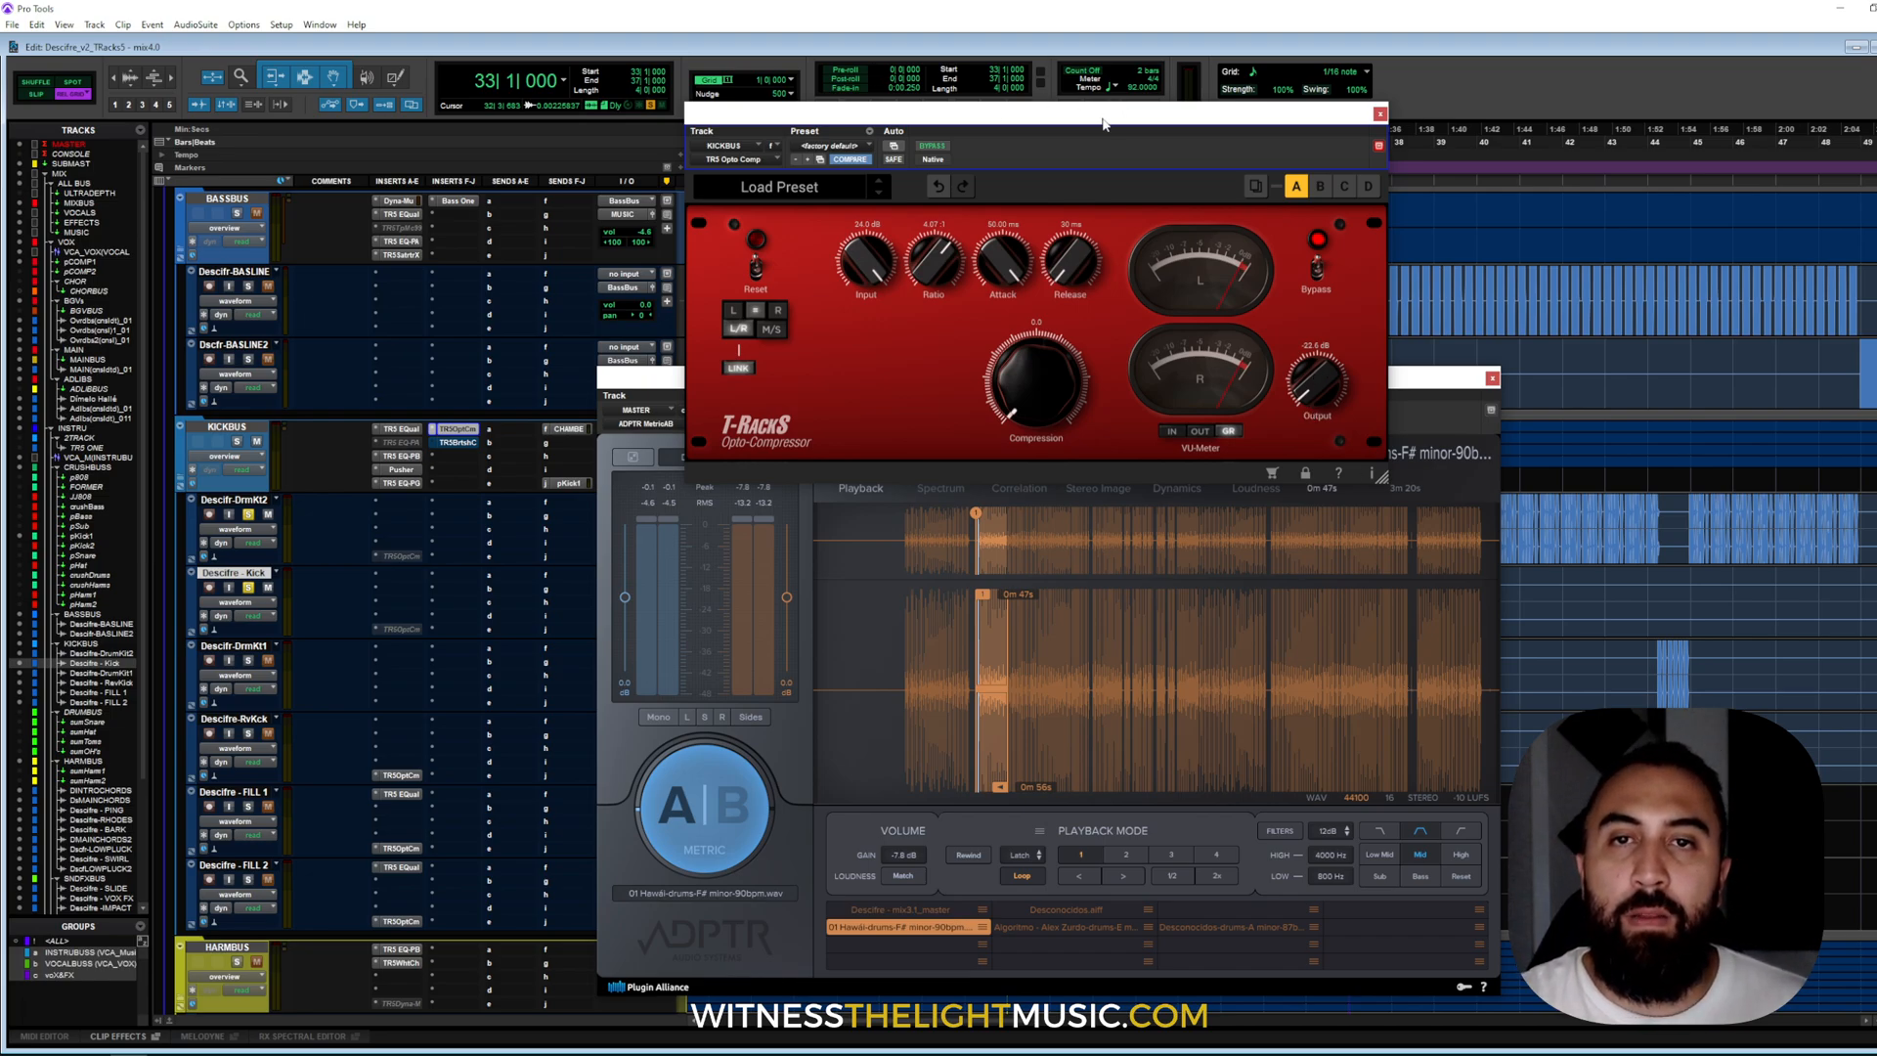
# - Play the kick and raise the Opto Compressor's Compression to about 1.5
pyautogui.press('space')
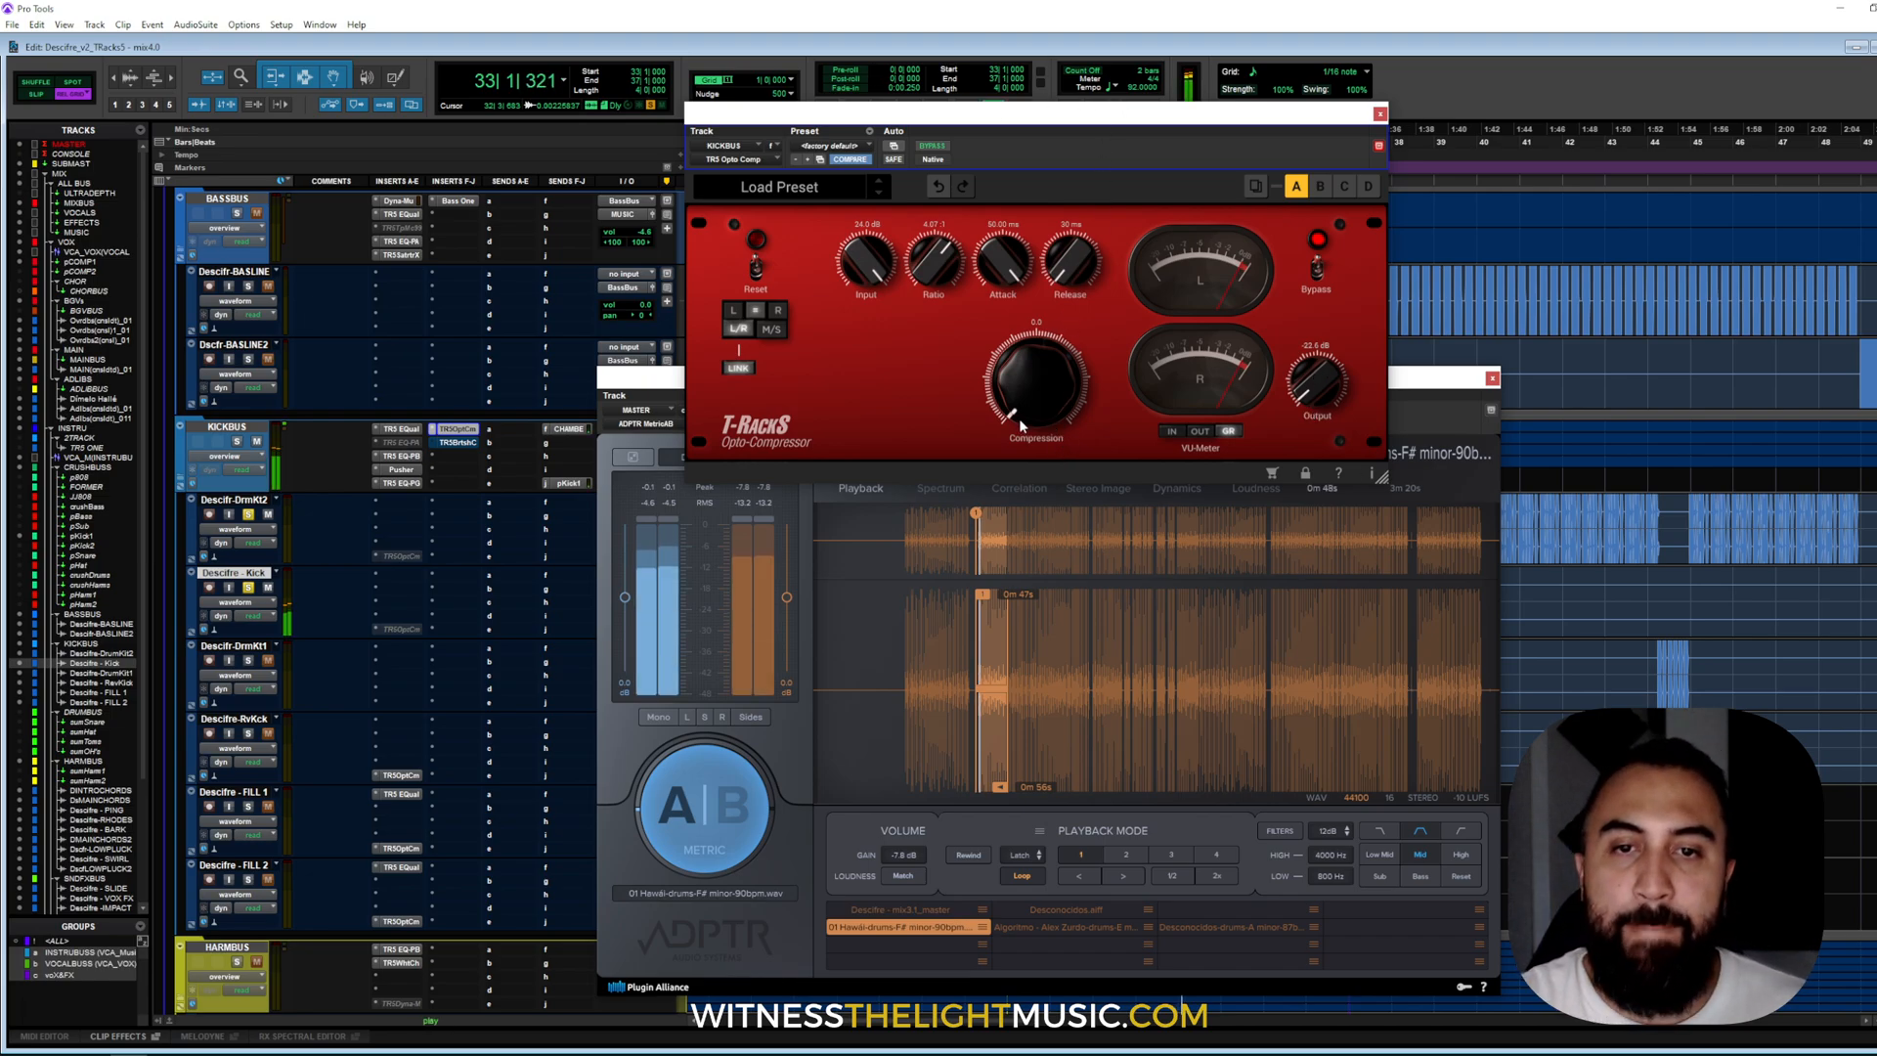
pyautogui.moveTo(1020, 407); pyautogui.dragTo(1013, 385)
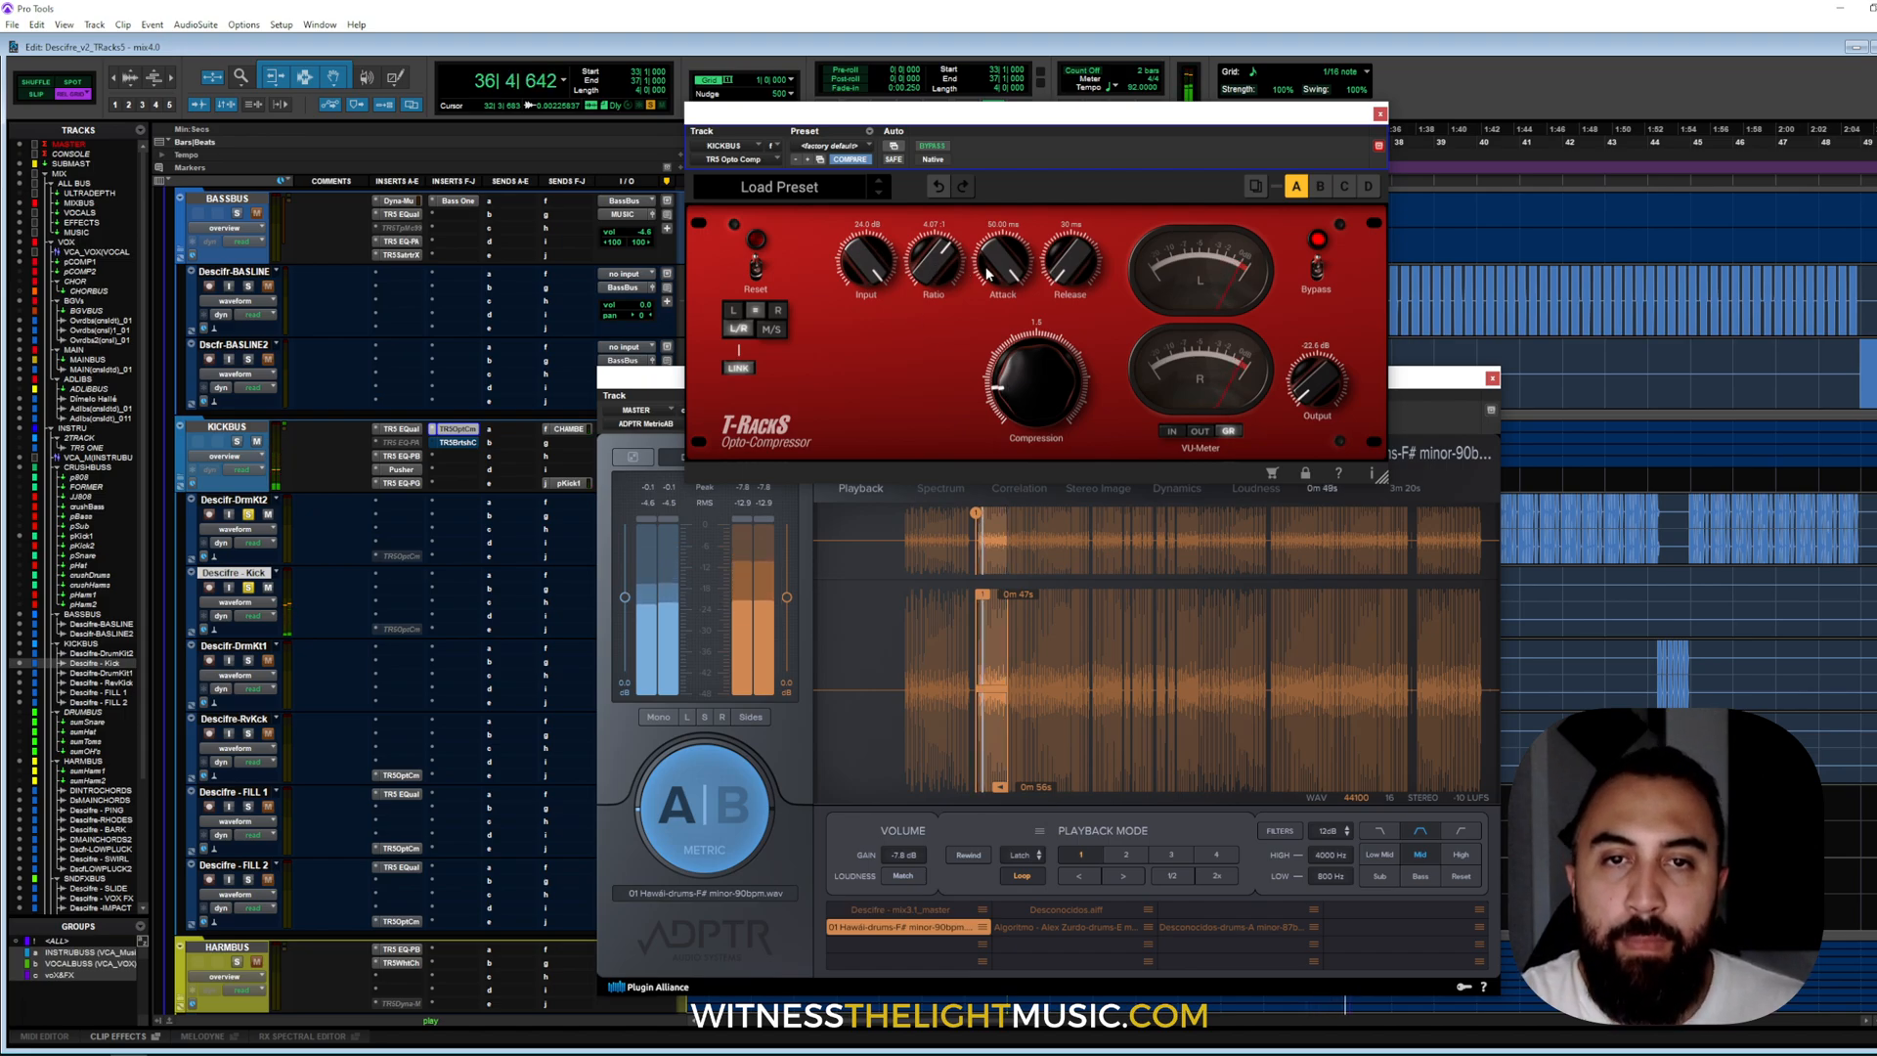
# - Audition the fastest attack on the kick and settle the compressor's attack at about 14.03 ms
pyautogui.moveTo(1002, 260); pyautogui.dragTo(996, 422)
pyautogui.press('space')
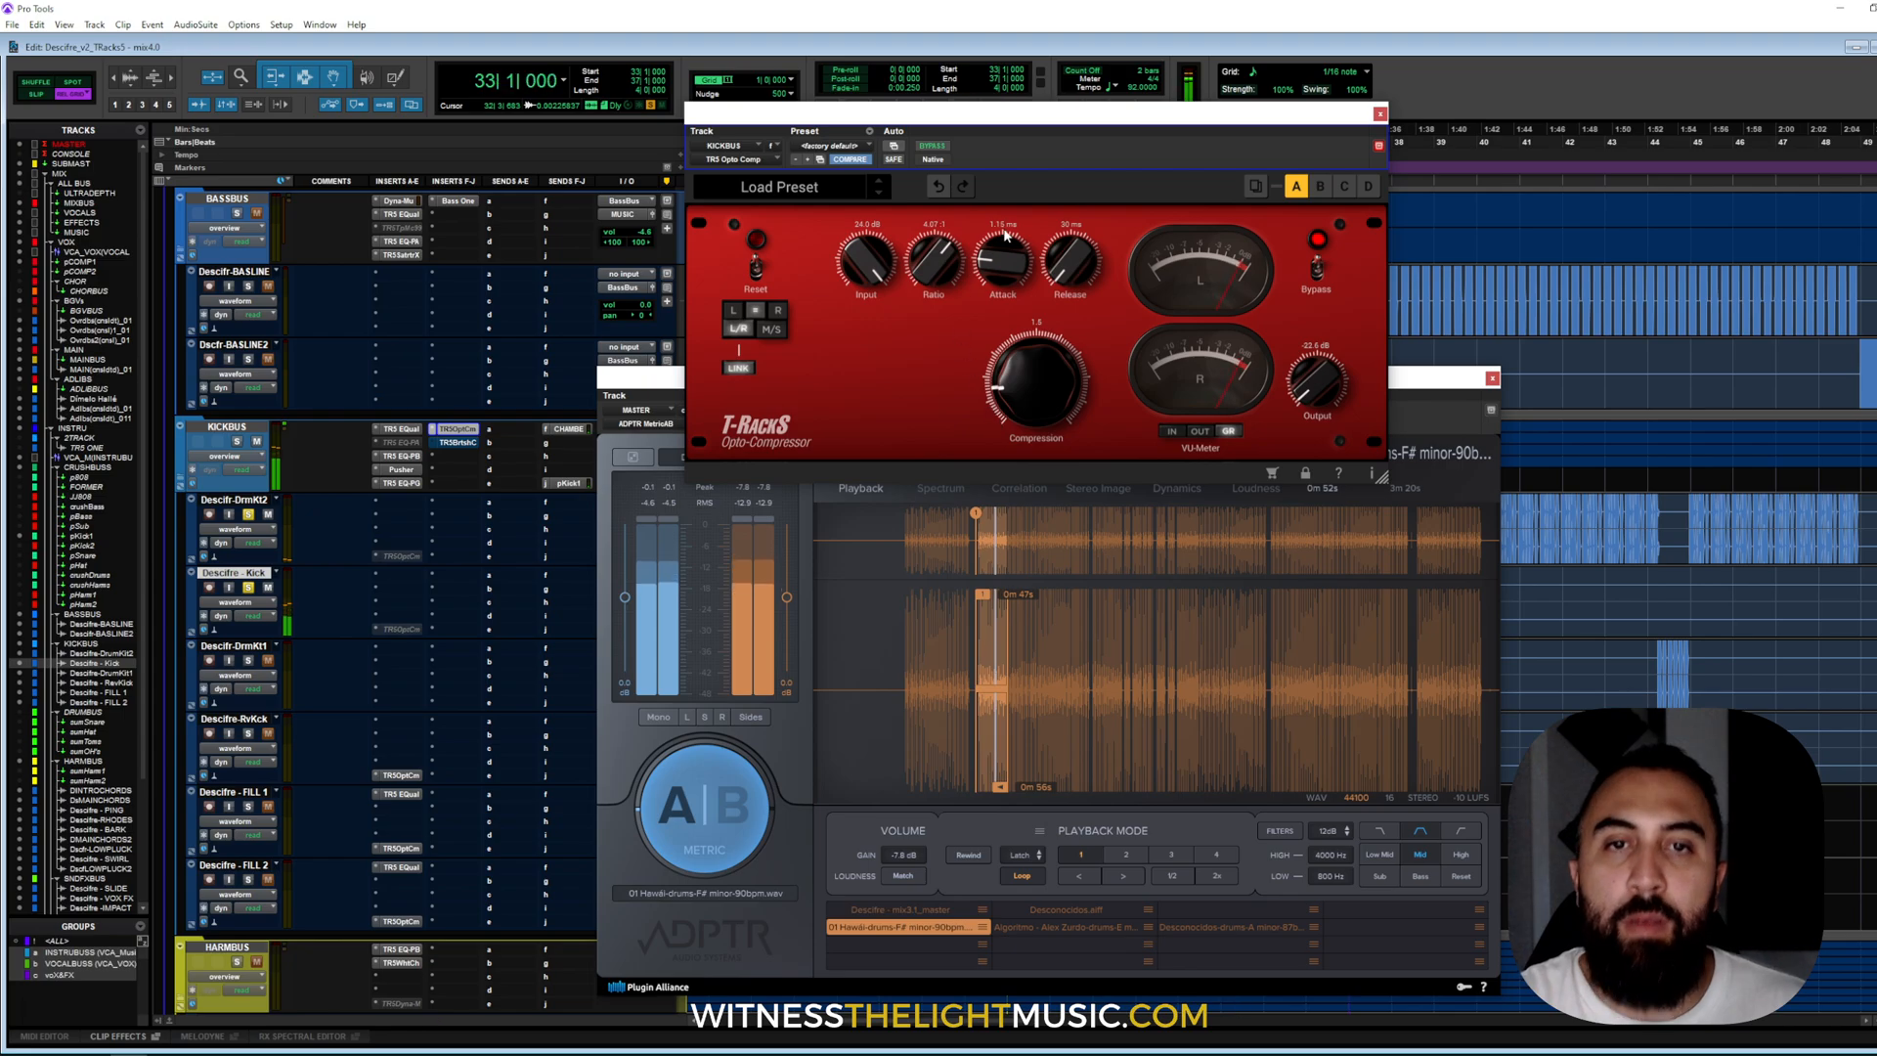
pyautogui.moveTo(1009, 265); pyautogui.dragTo(1018, 363)
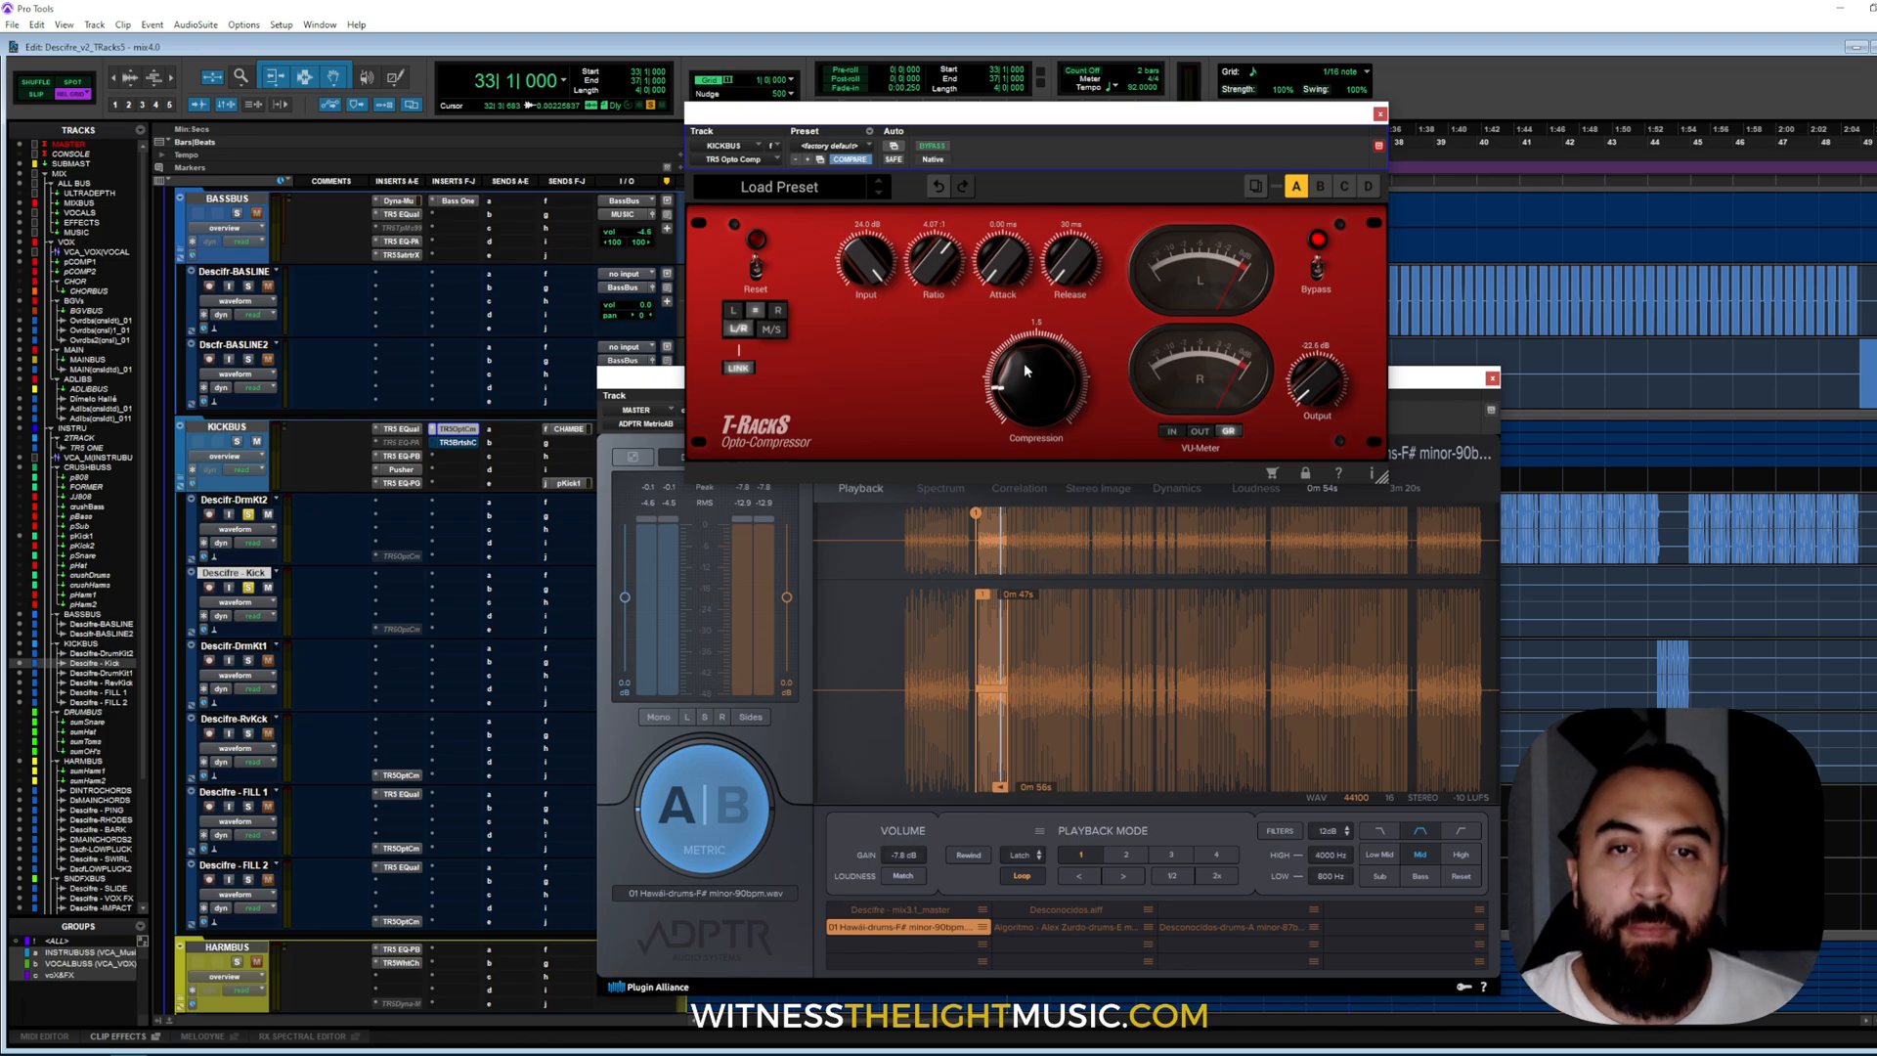
pyautogui.press('space')
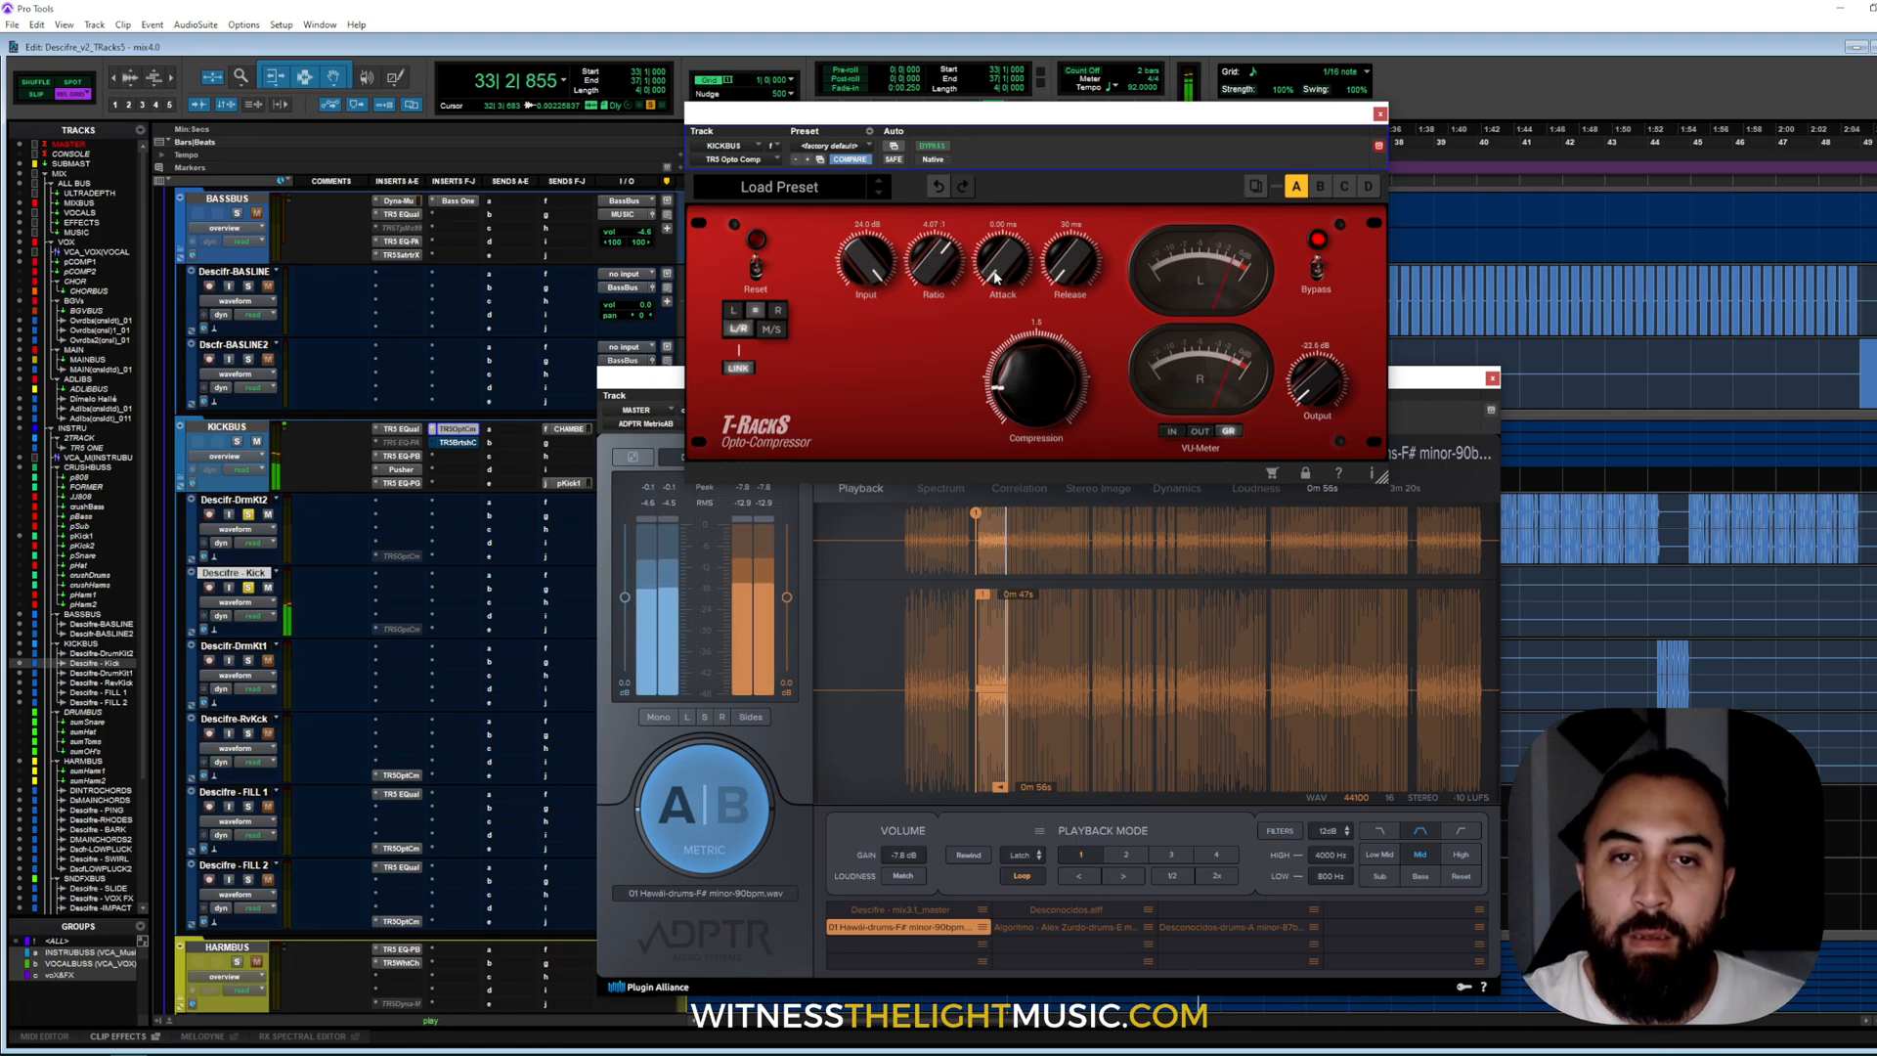
pyautogui.moveTo(991, 261); pyautogui.dragTo(1018, 136)
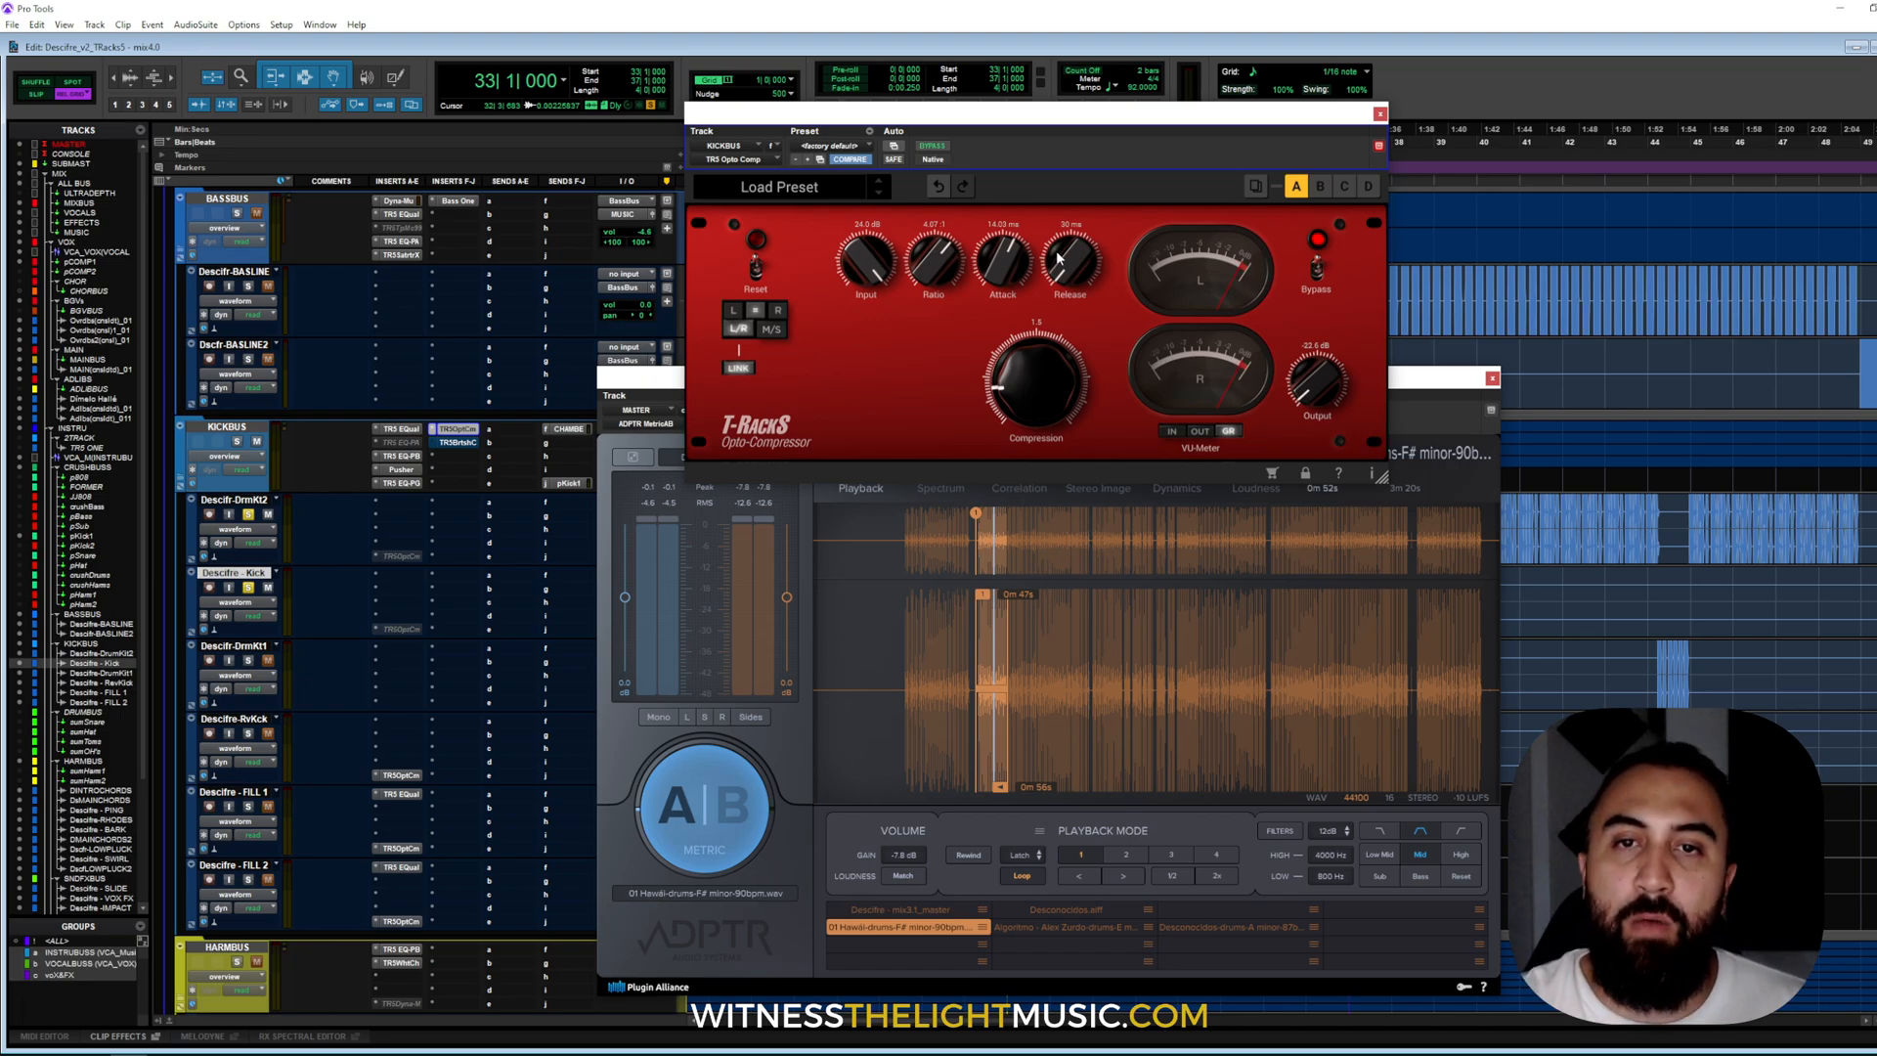
# - Audition a much longer release during playback and settle the compressor's release at 52 ms
pyautogui.press('space')
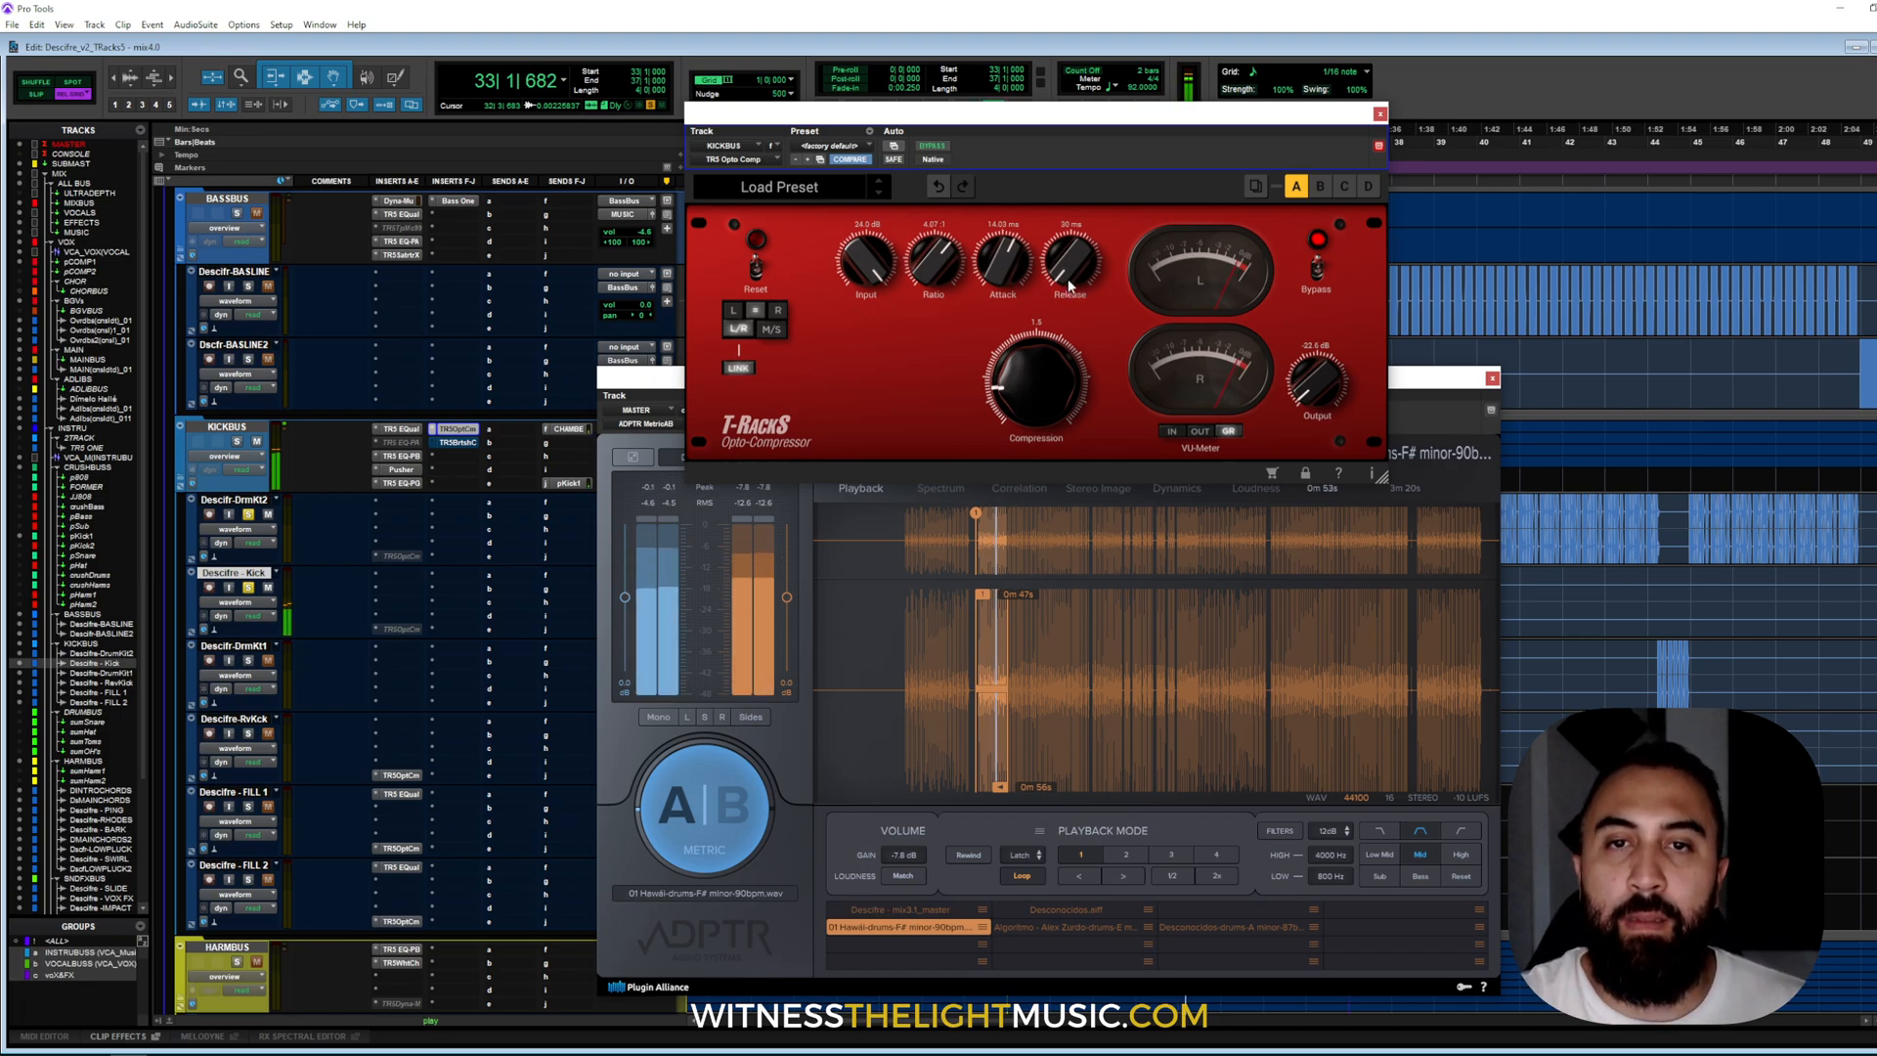
pyautogui.moveTo(1073, 285); pyautogui.dragTo(1080, 228)
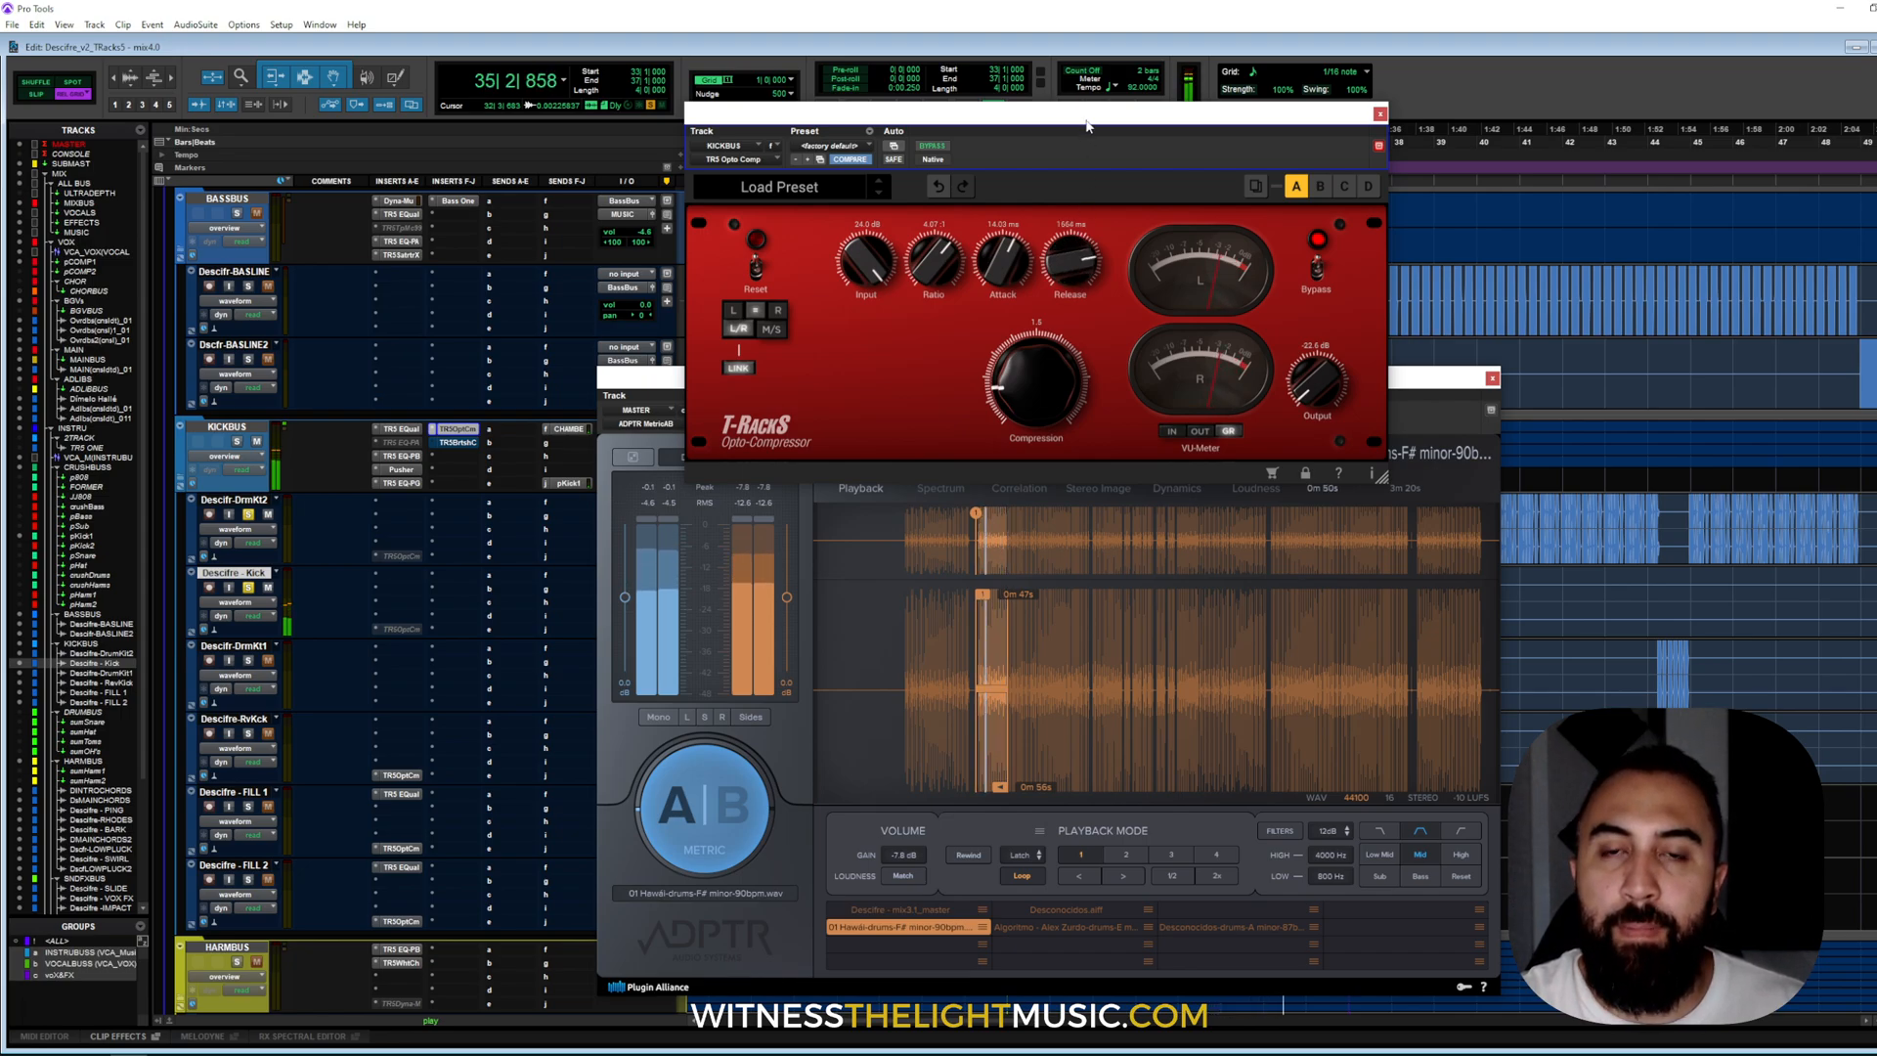
pyautogui.moveTo(1087, 125); pyautogui.dragTo(1096, 214)
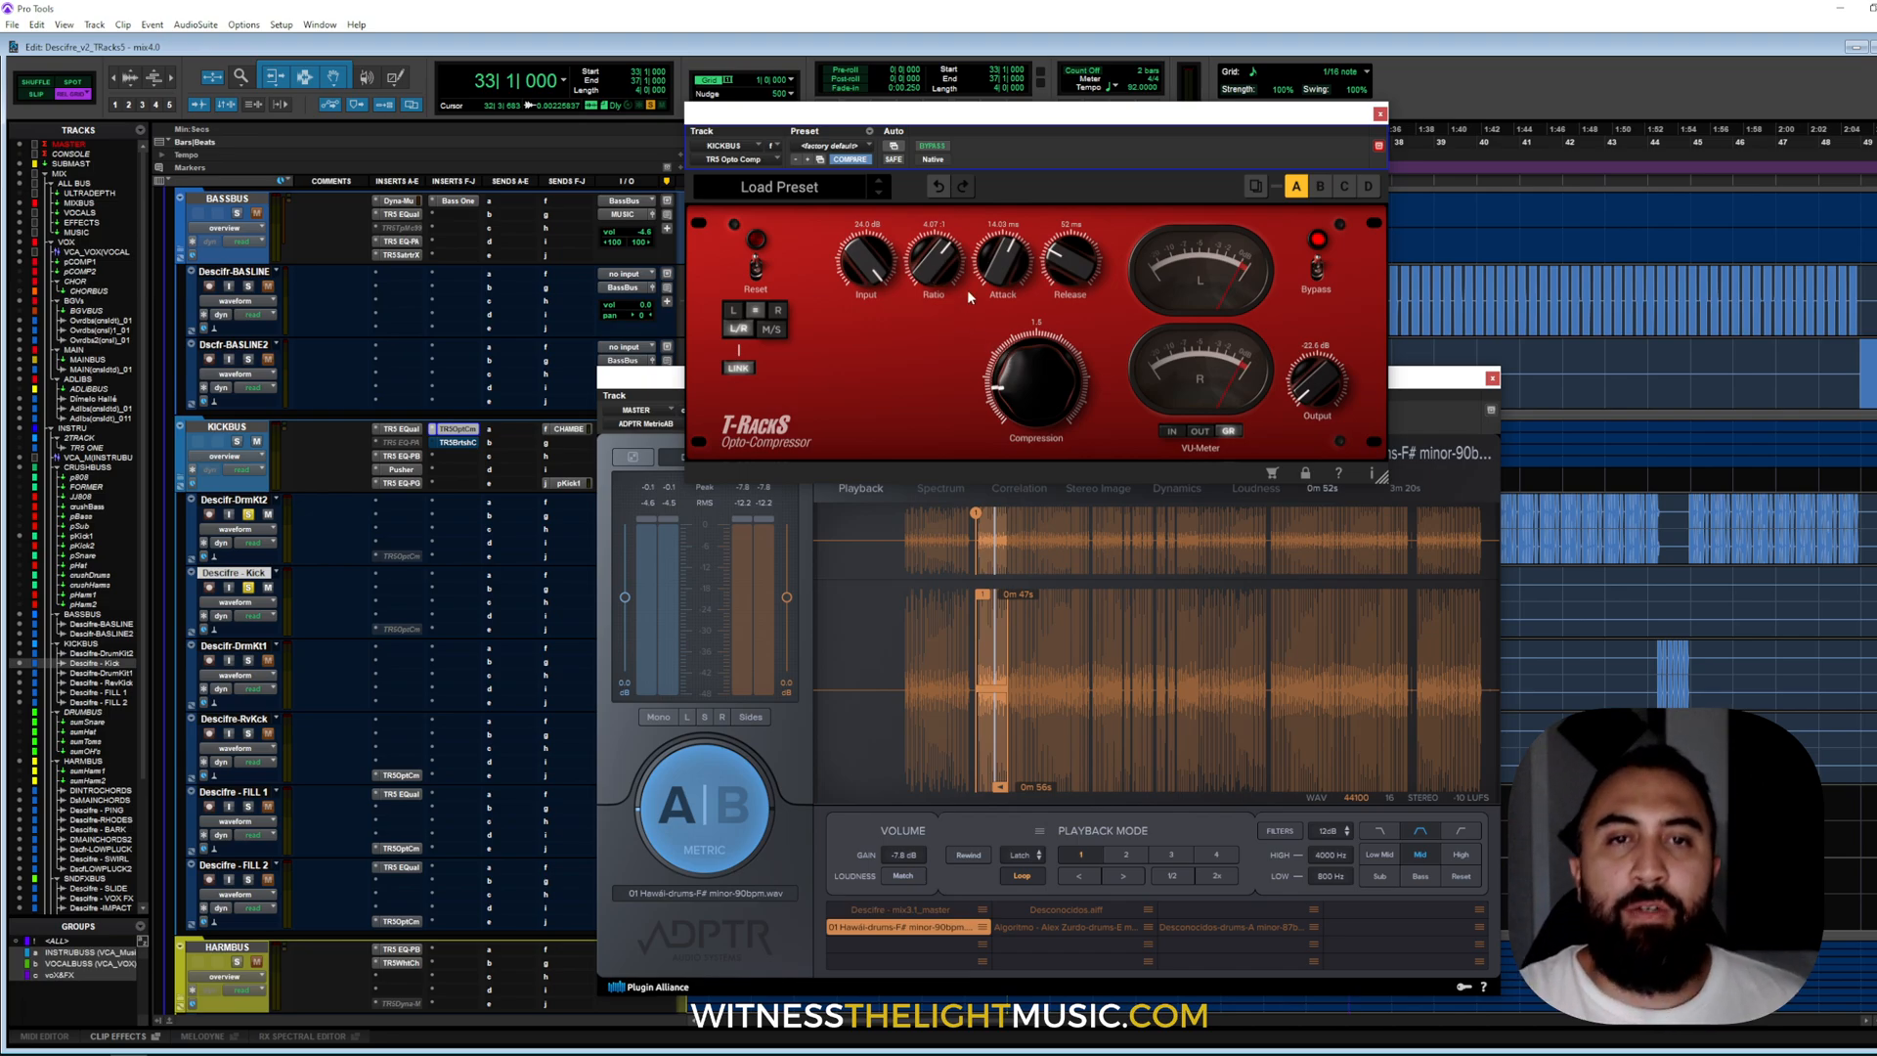
# - Lower the compressor's ratio to about 2.06:1 while the kick plays and raise its output to -21.4 dB
pyautogui.press('space')
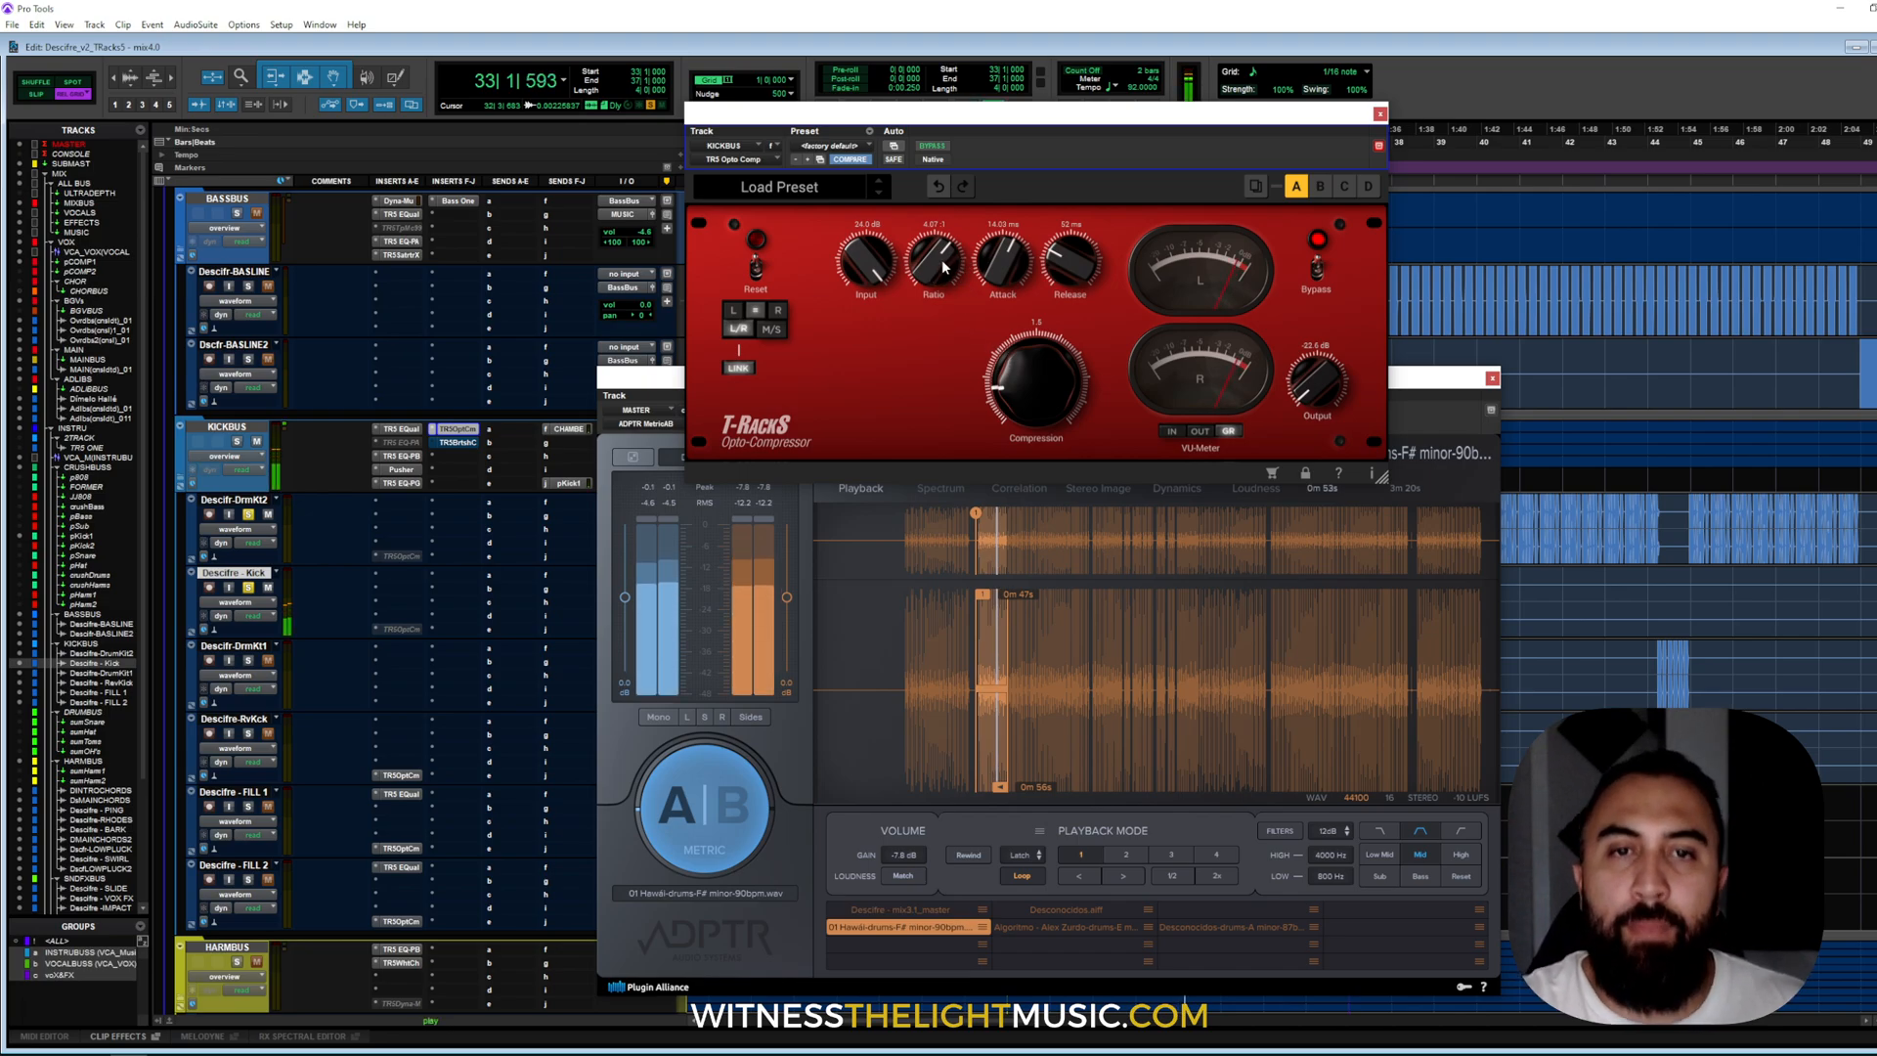
pyautogui.moveTo(939, 260); pyautogui.dragTo(935, 285)
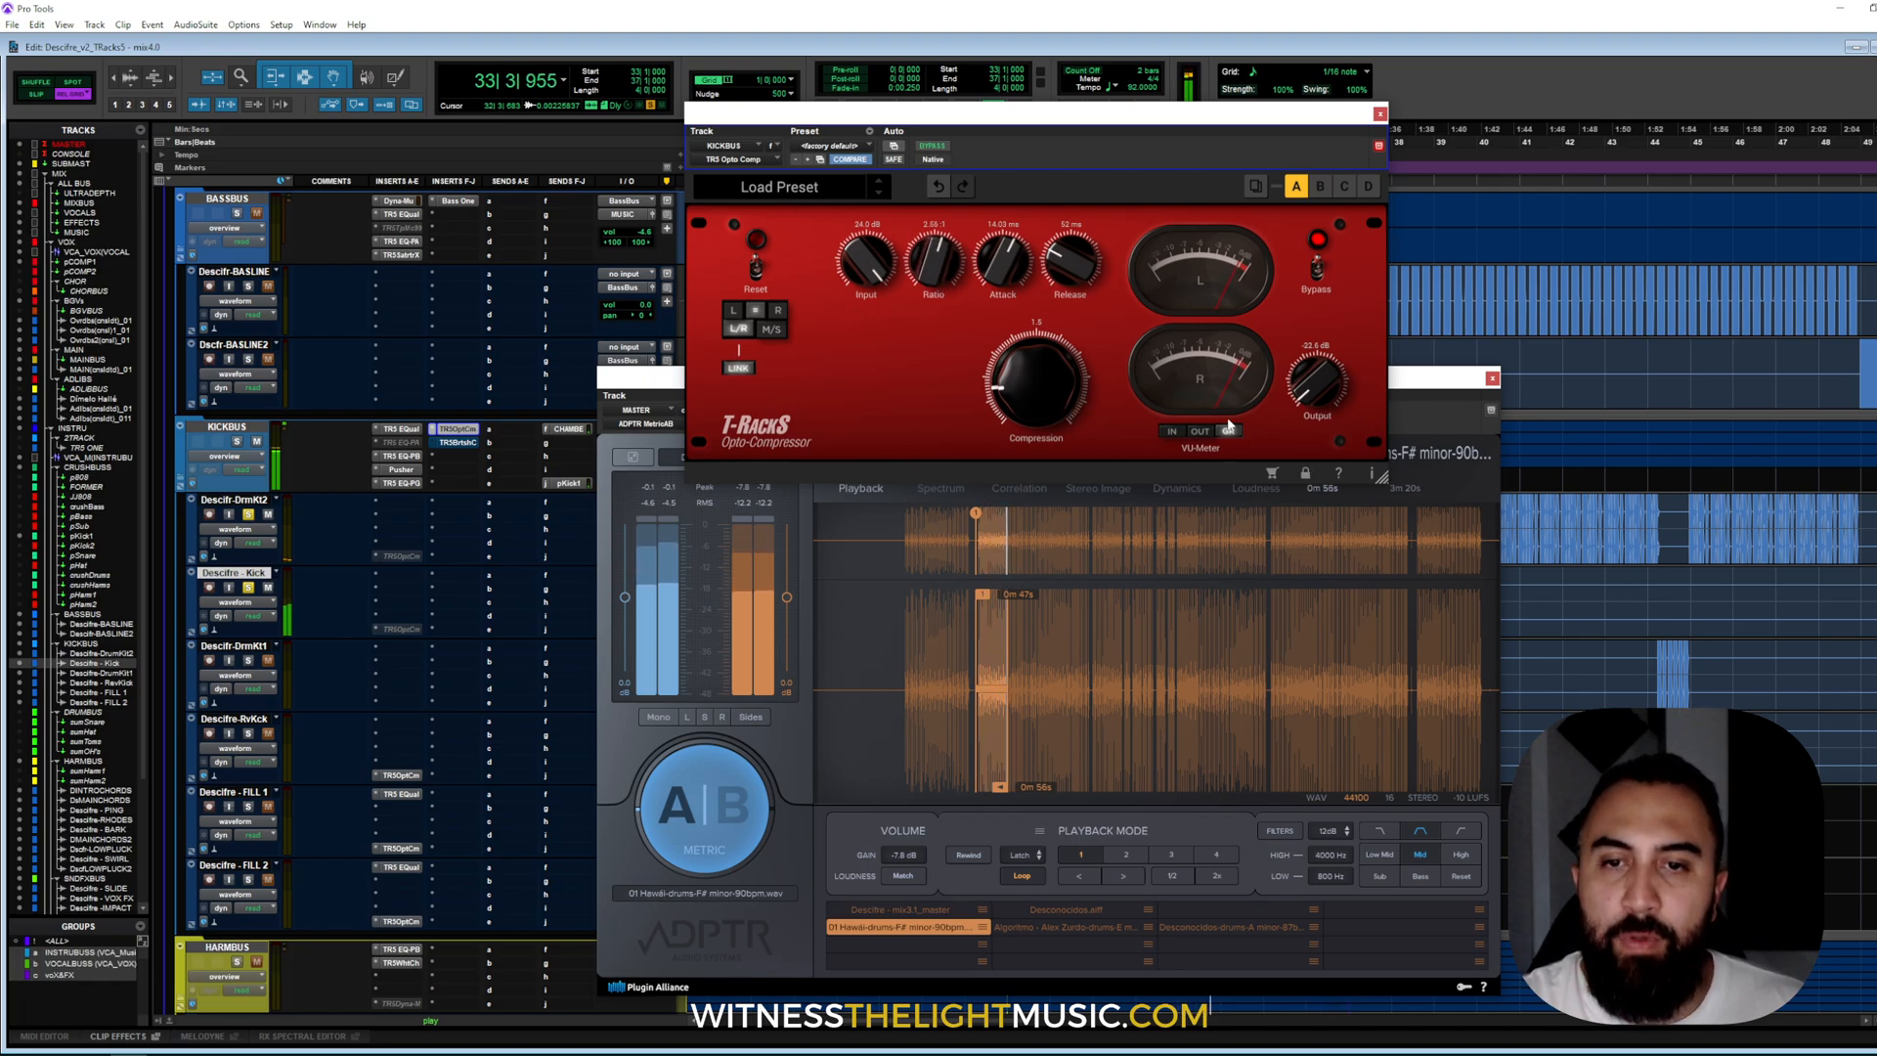
pyautogui.moveTo(1309, 402); pyautogui.dragTo(1309, 387)
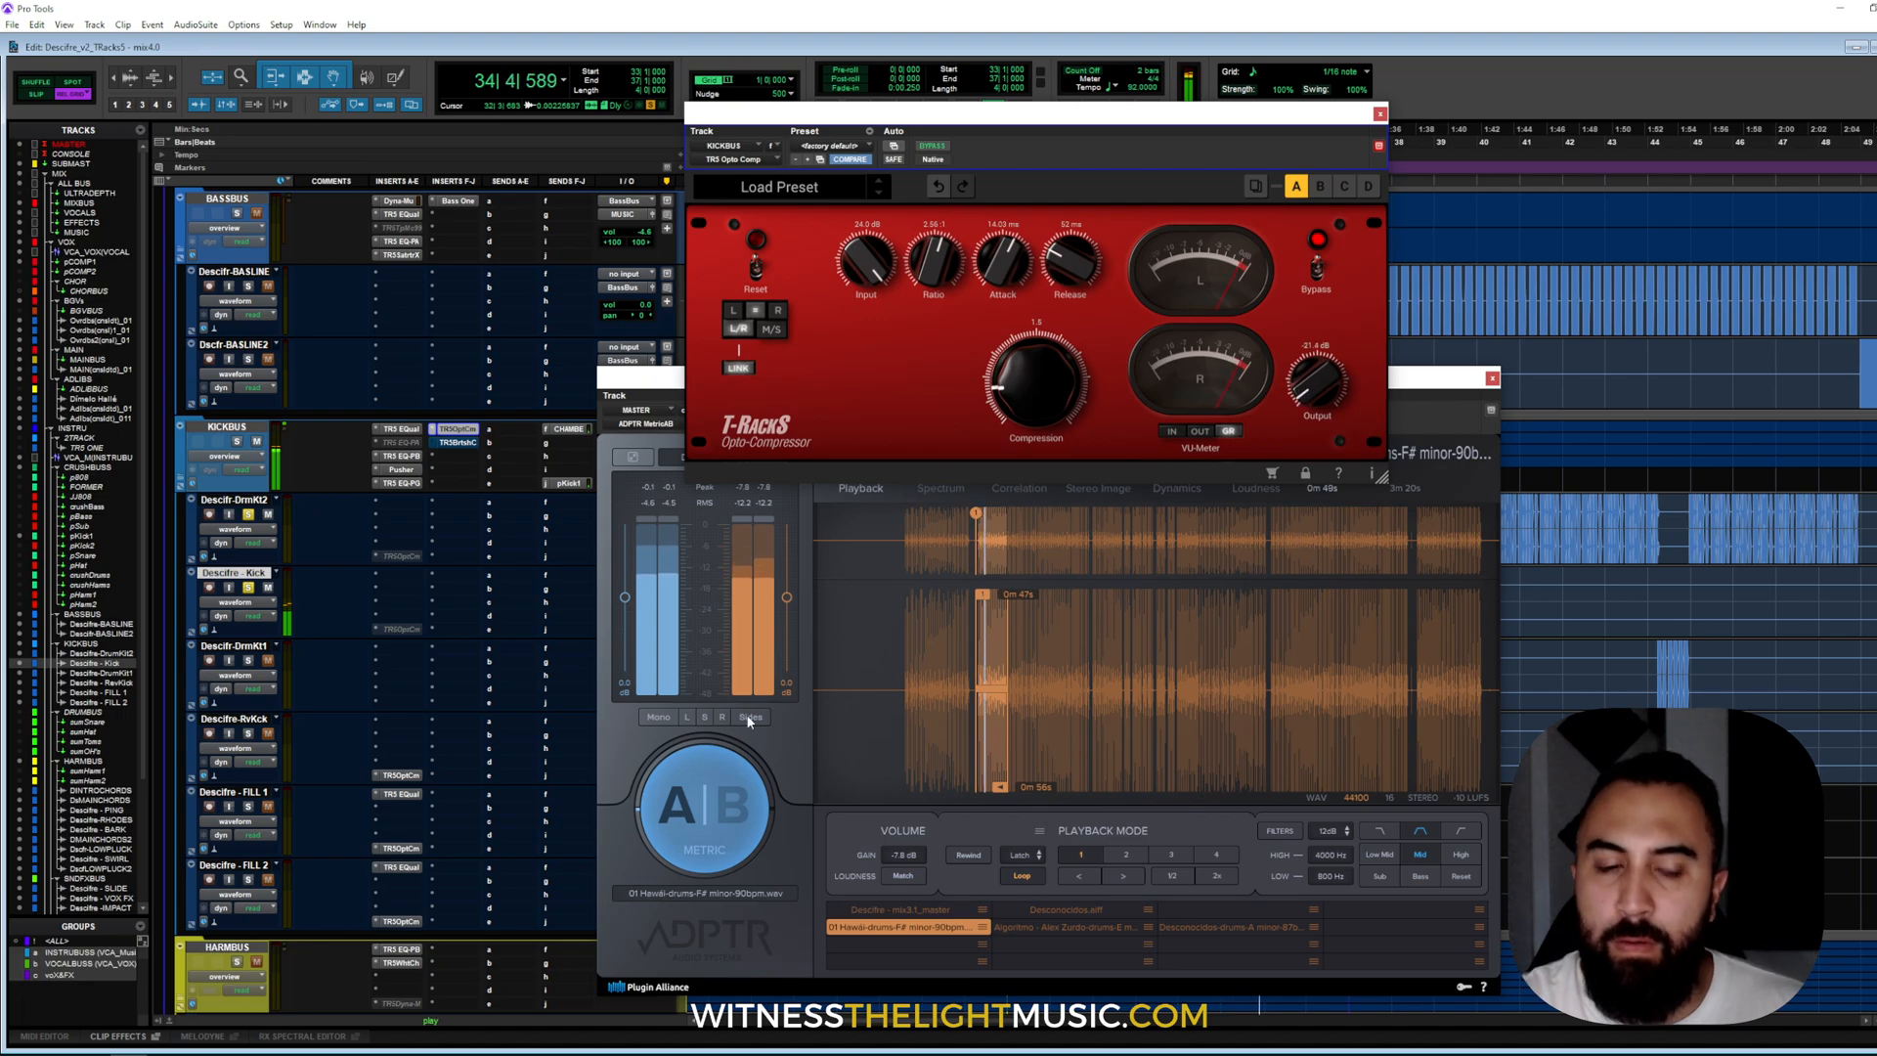
# - Switch to the Mix window and close Metric AB, keeping the Opto Compressor open
pyautogui.click(1427, 382)
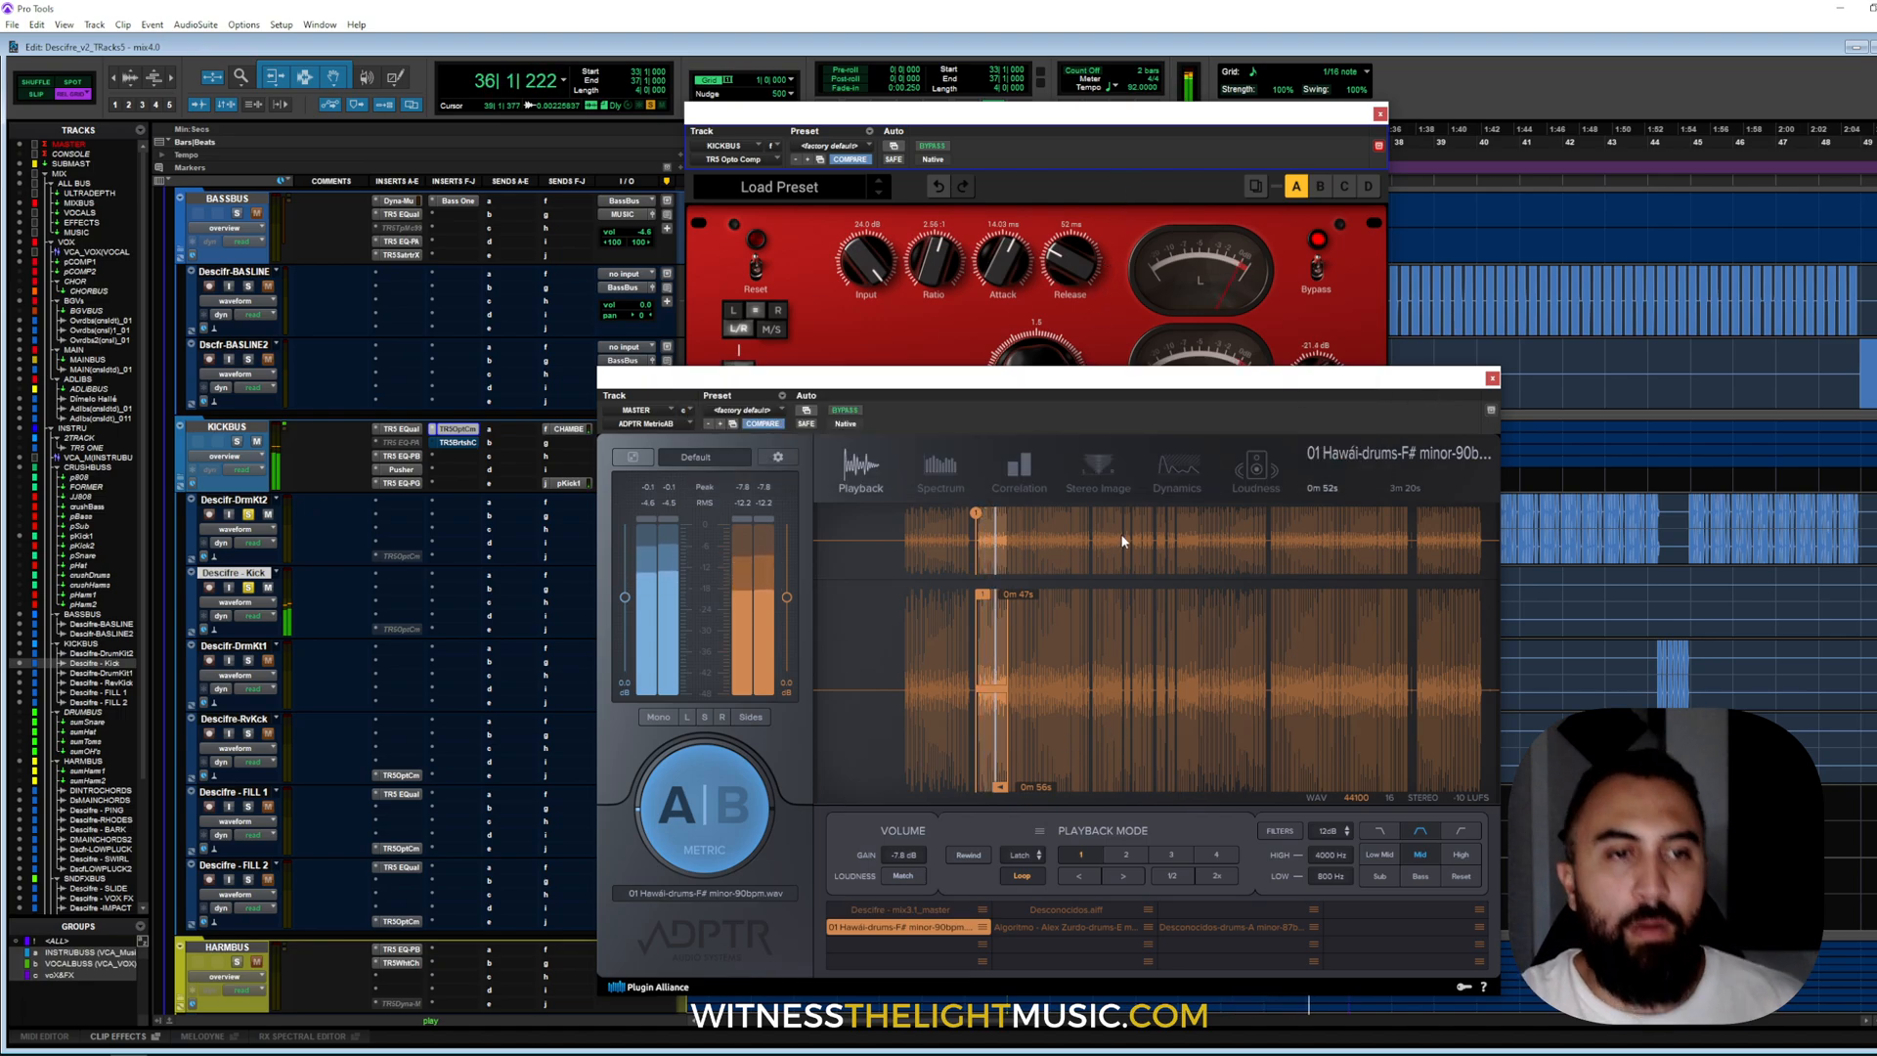
pyautogui.hotkey('ctrl', '=')
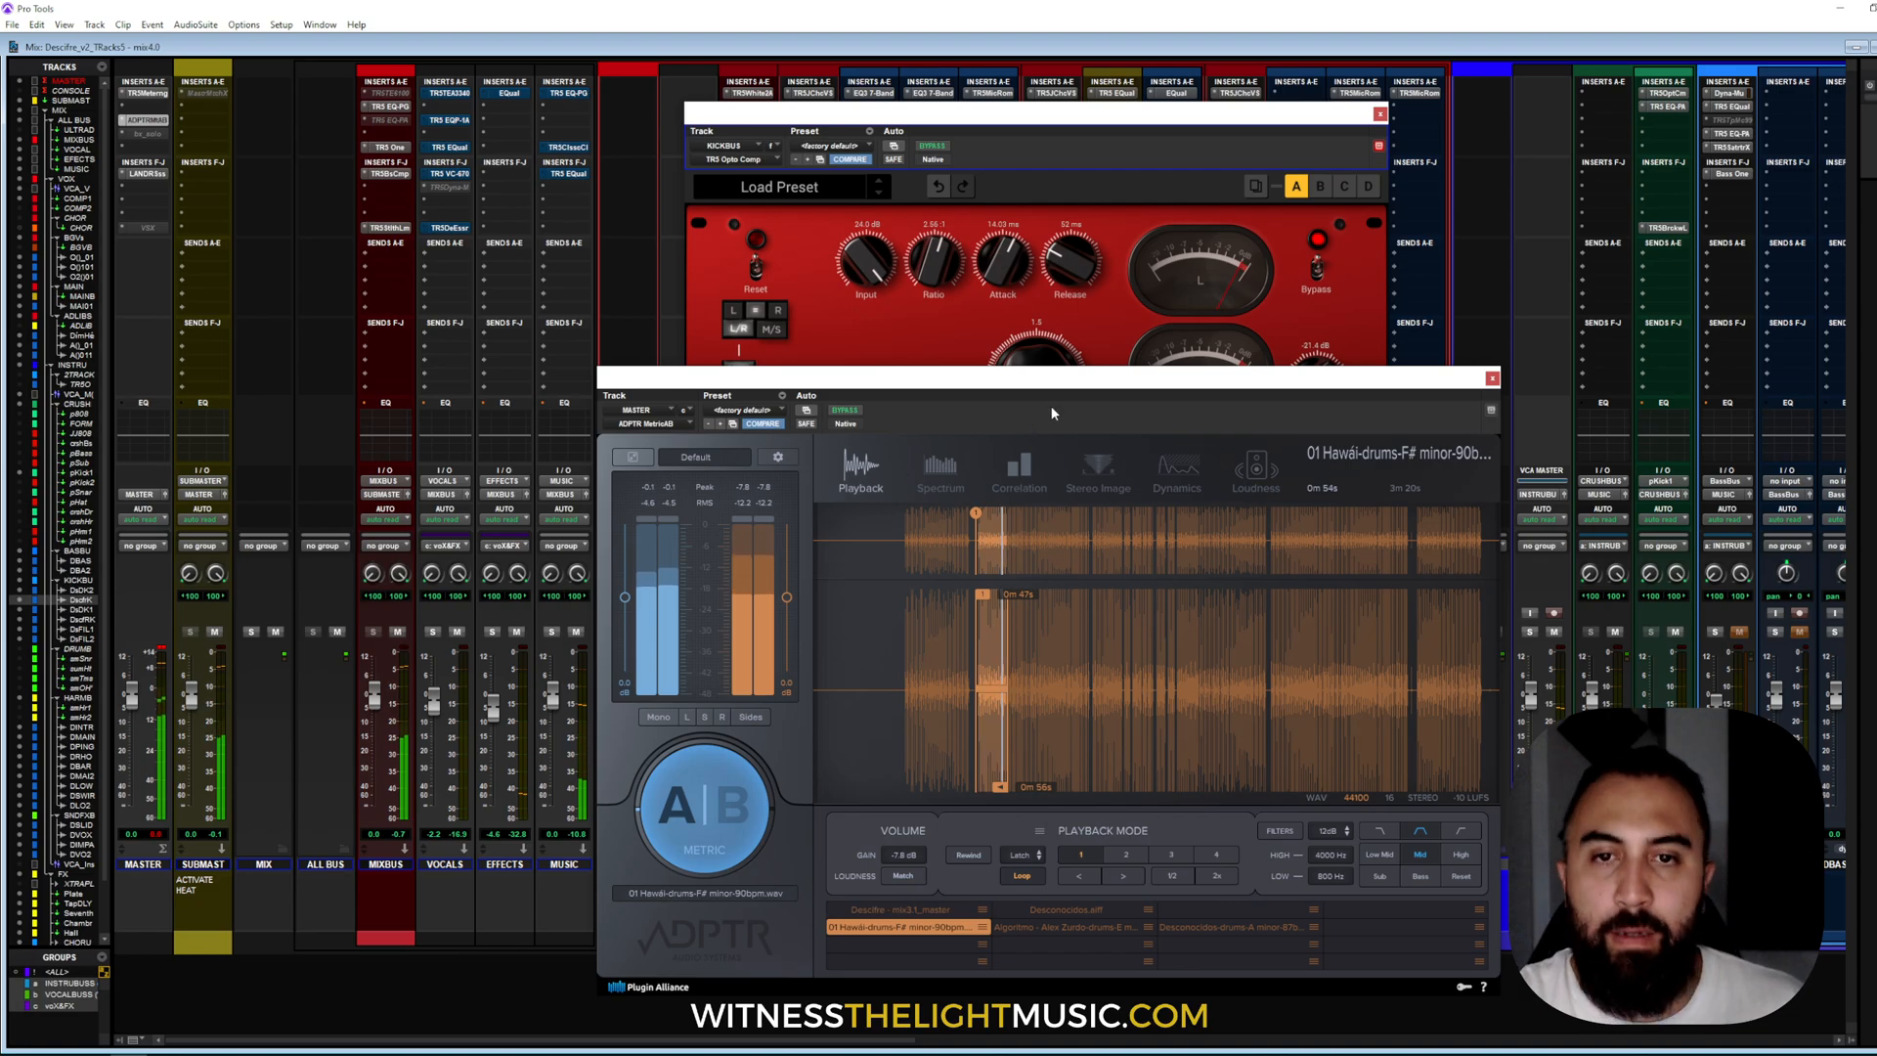
pyautogui.click(1491, 377)
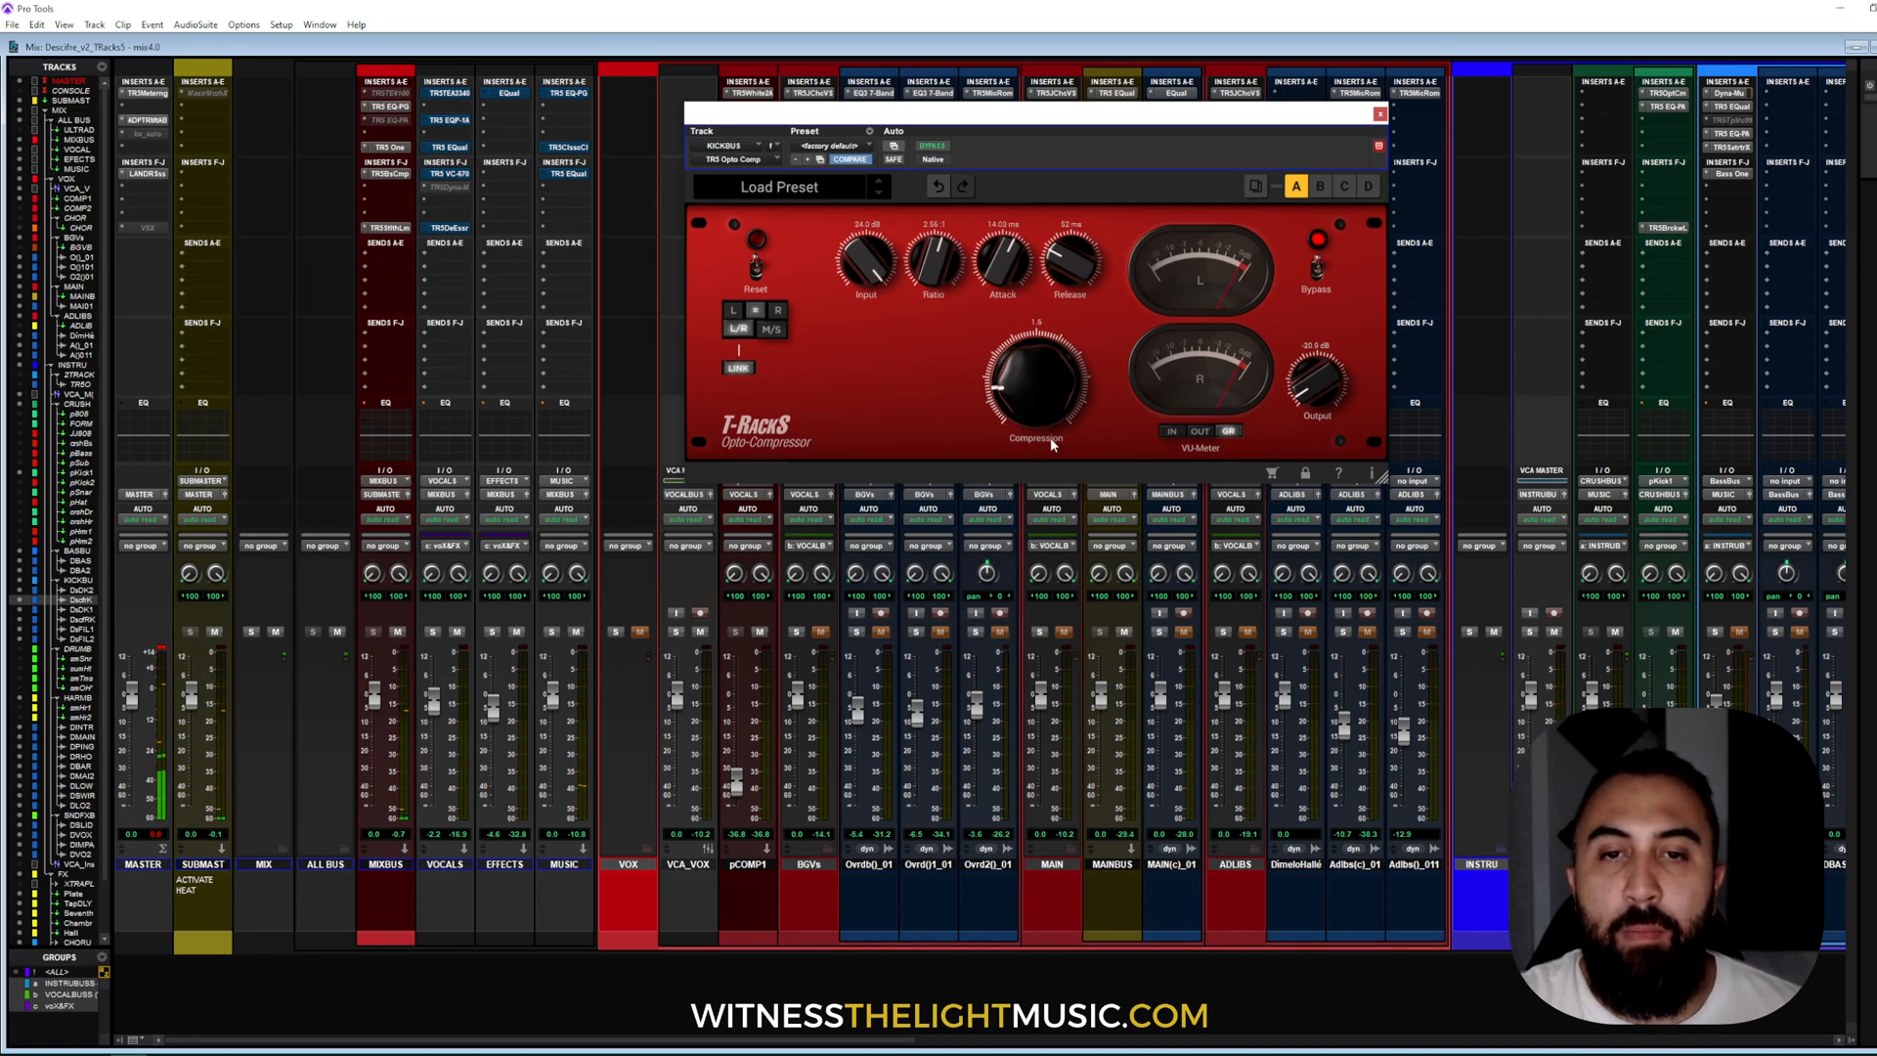
# - Raise the kick bus Opto Compressor's compression amount to 2.4 during playback and close the plug-in
pyautogui.moveTo(1042, 427); pyautogui.dragTo(1034, 408)
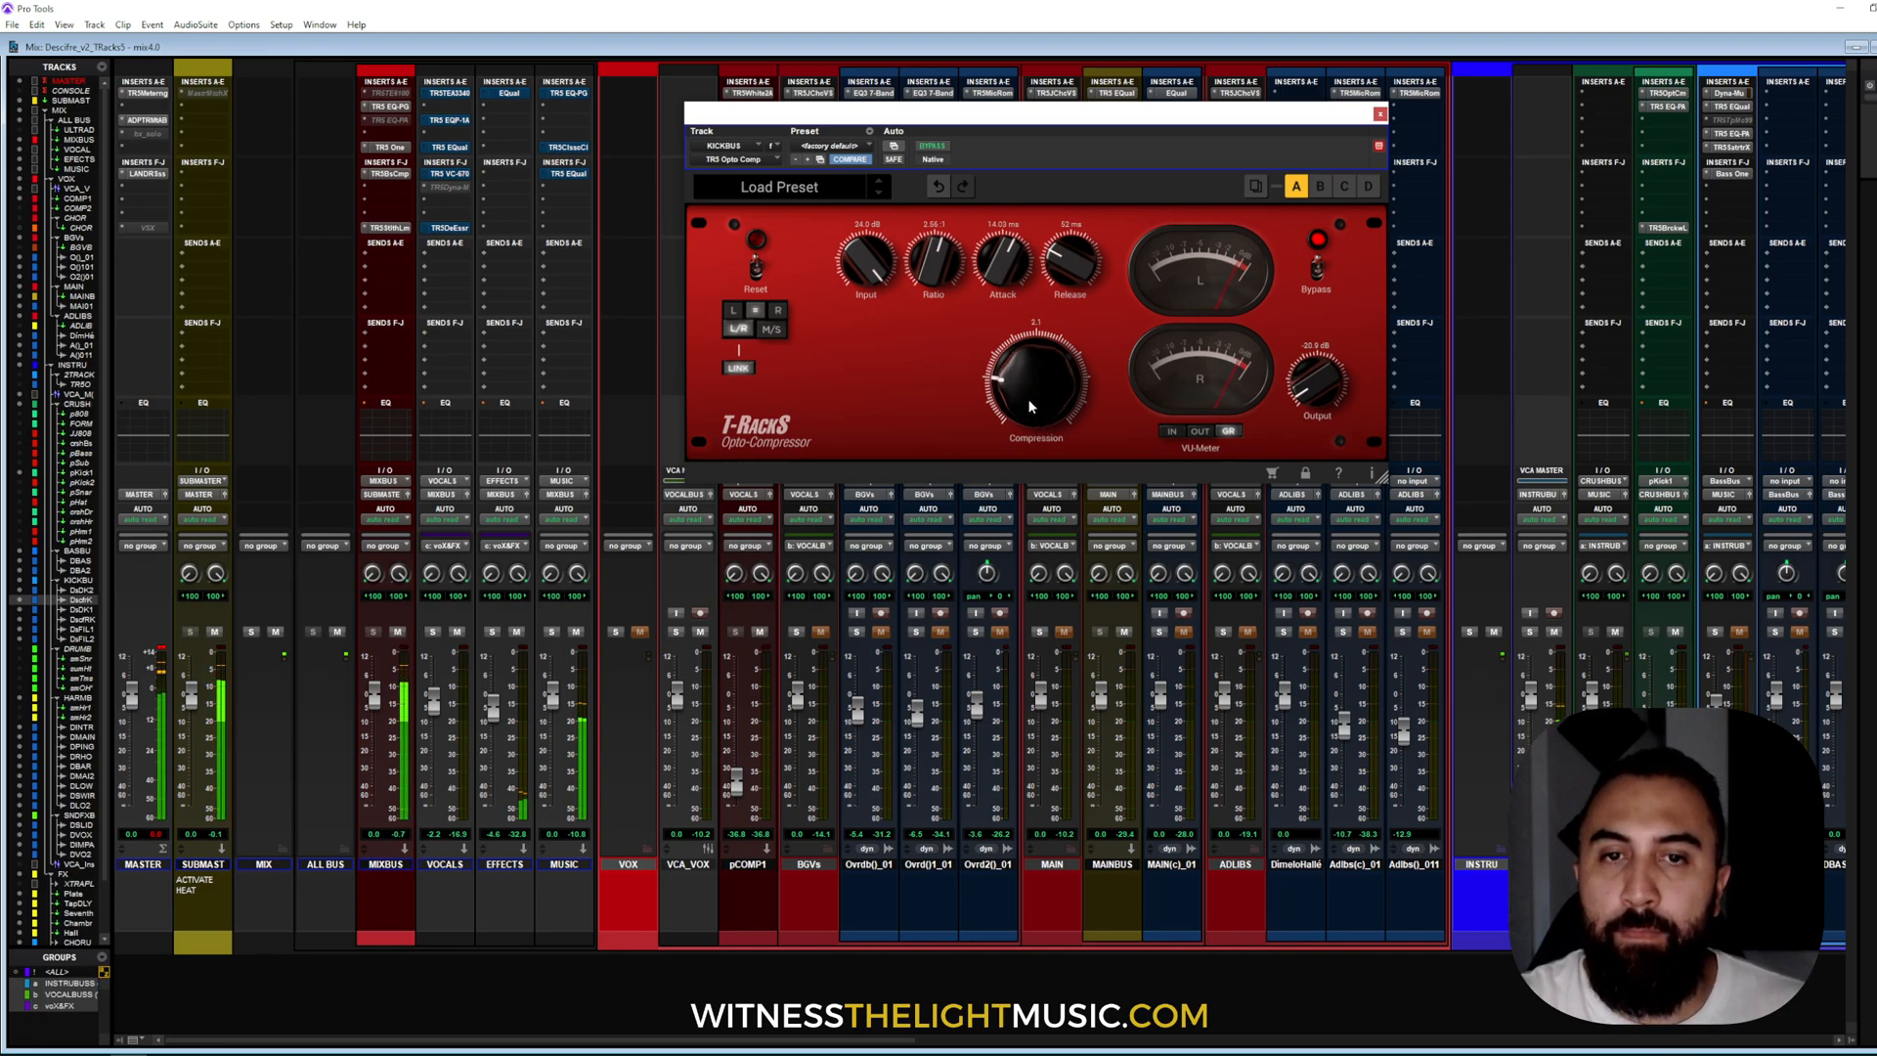
pyautogui.moveTo(1029, 402); pyautogui.dragTo(1028, 398)
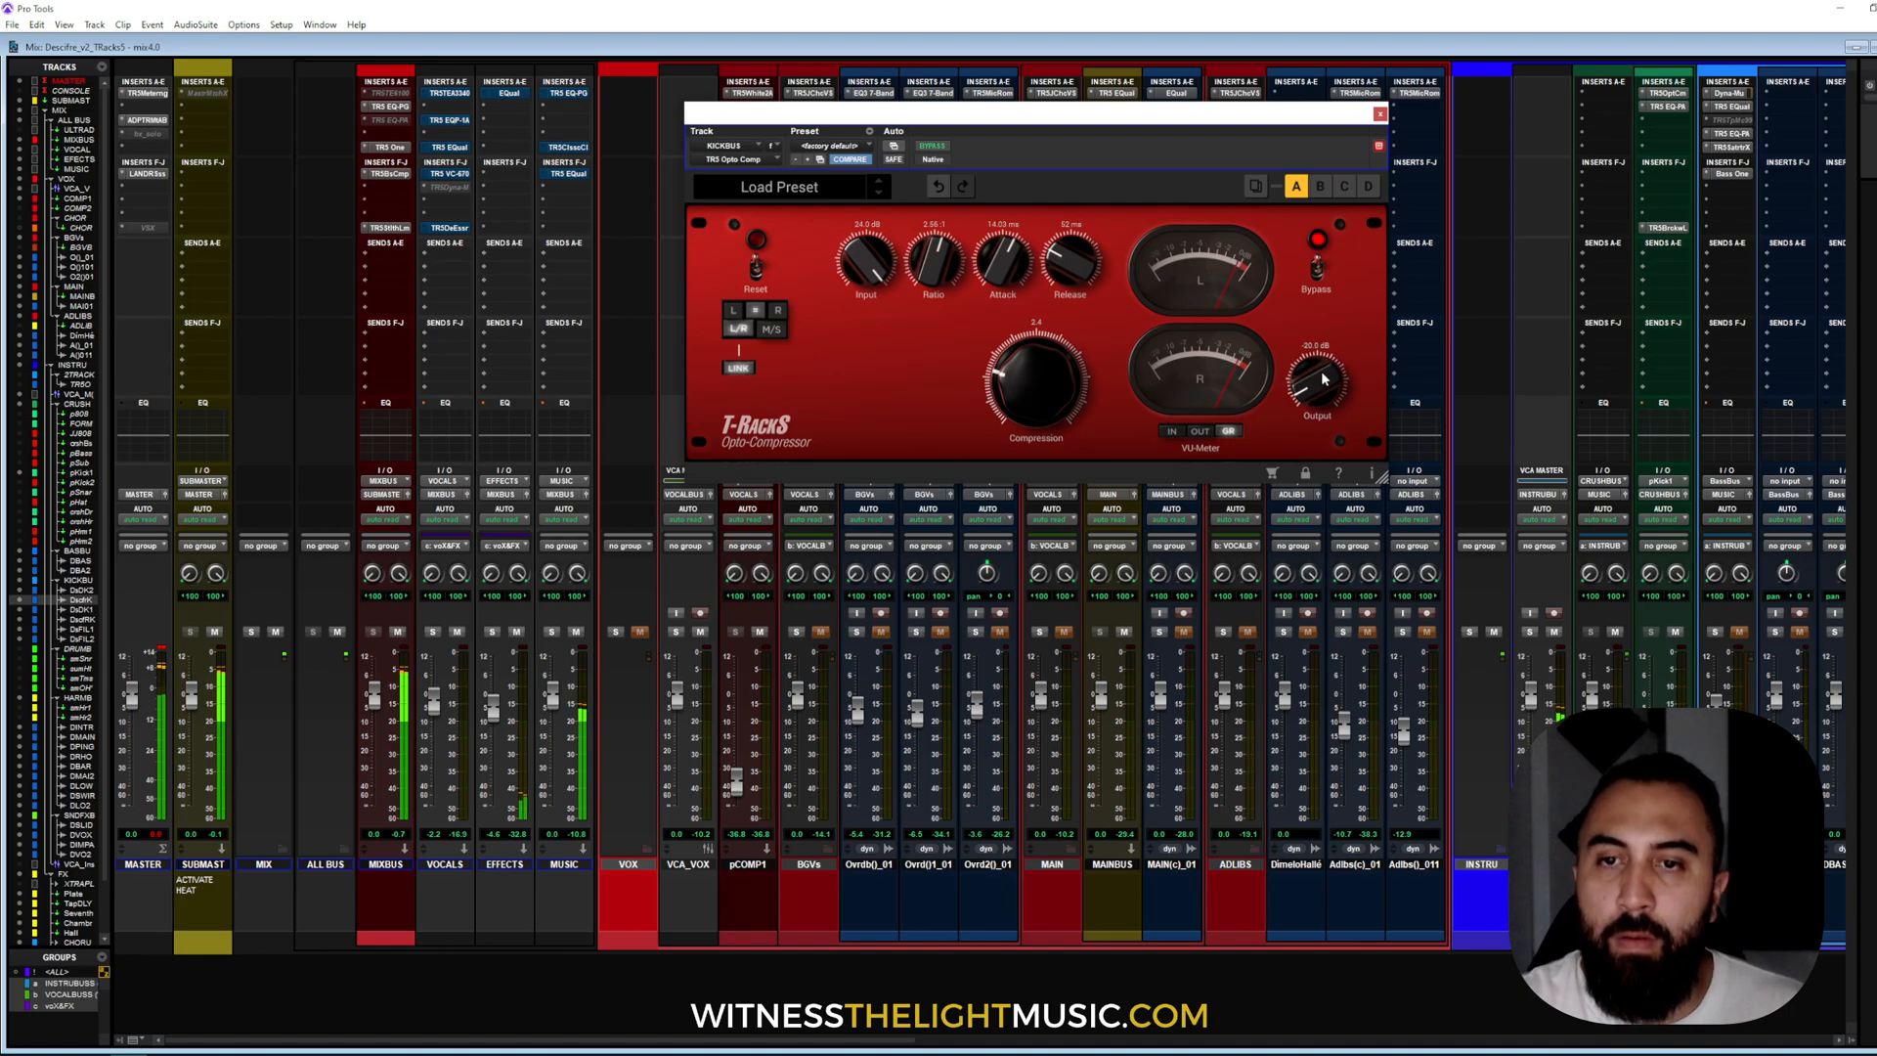
pyautogui.click(1379, 116)
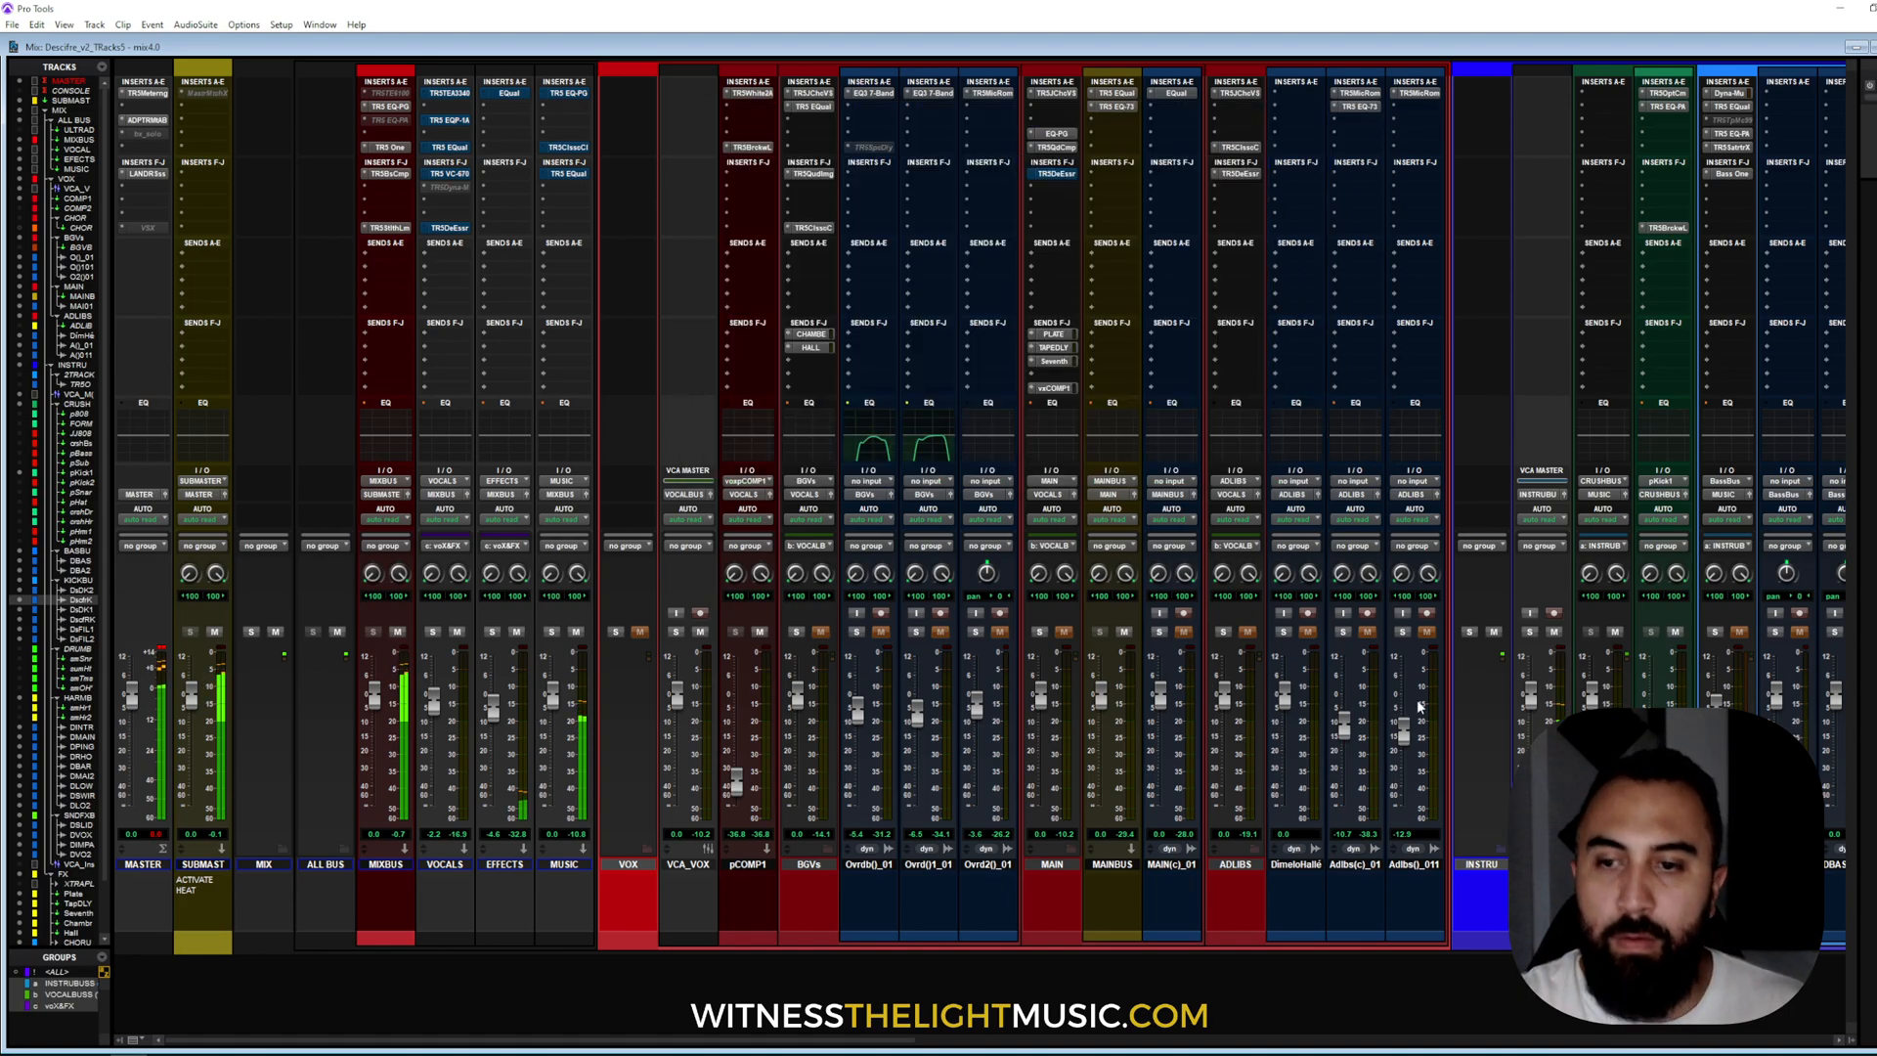
# - Make the TR5BritshC insert directly after the Opto Compressor on the KICKBUS channel inactive
pyautogui.hscroll(10, 1417, 673)
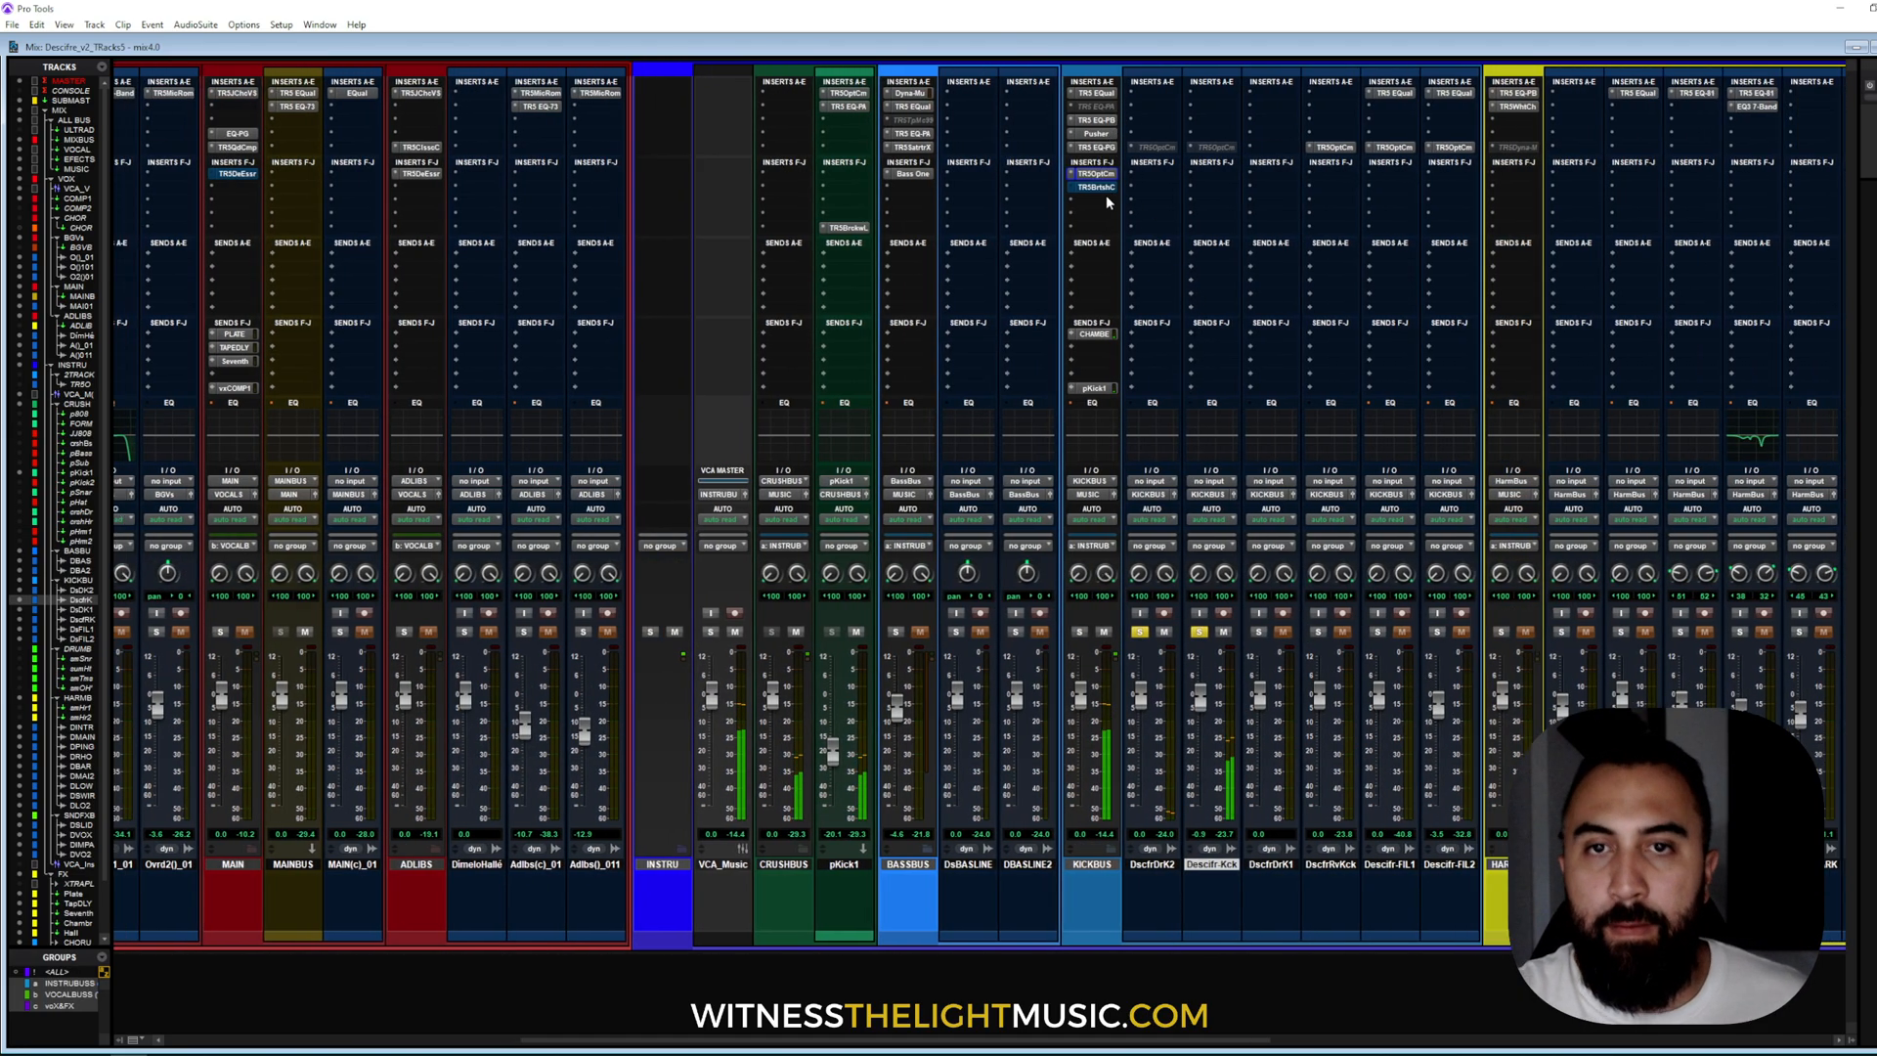
pyautogui.keyDown('ctrl'); pyautogui.keyDown('super'); pyautogui.click(1095, 187); pyautogui.keyUp('super'); pyautogui.keyUp('ctrl')
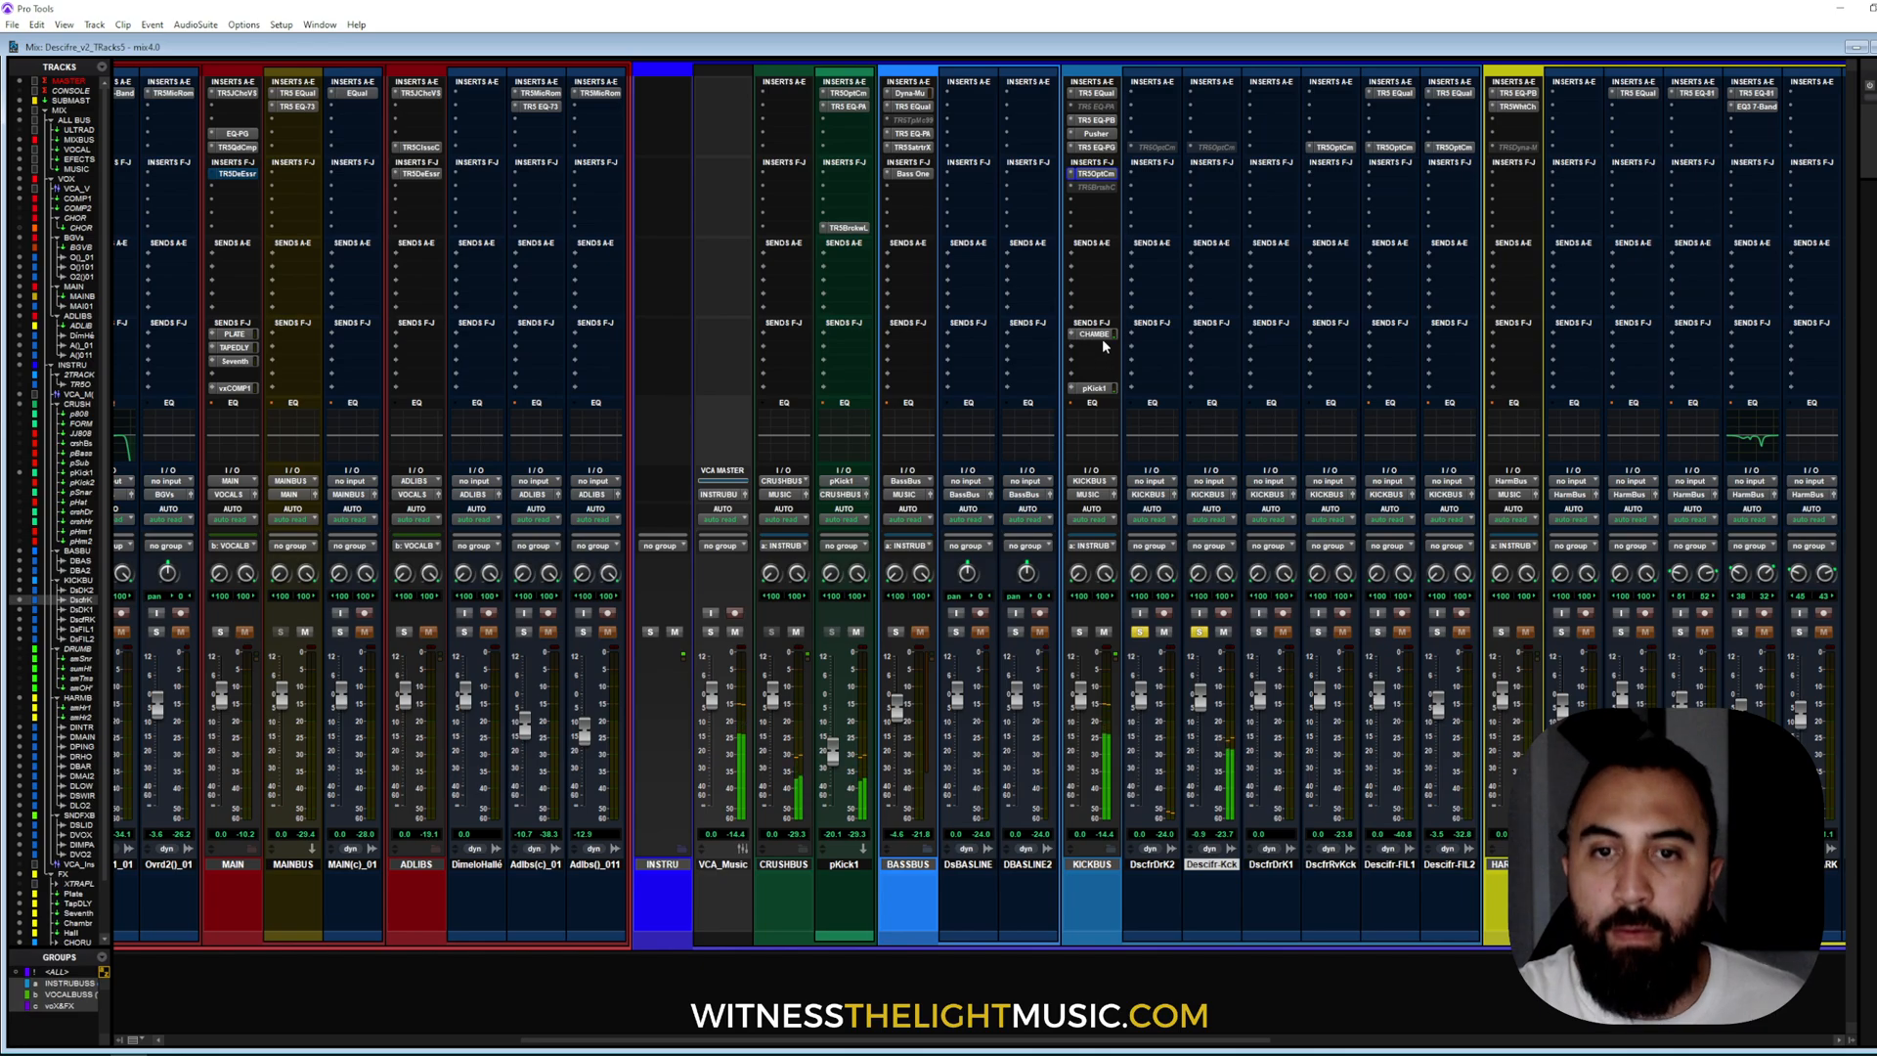
pyautogui.click(796, 634)
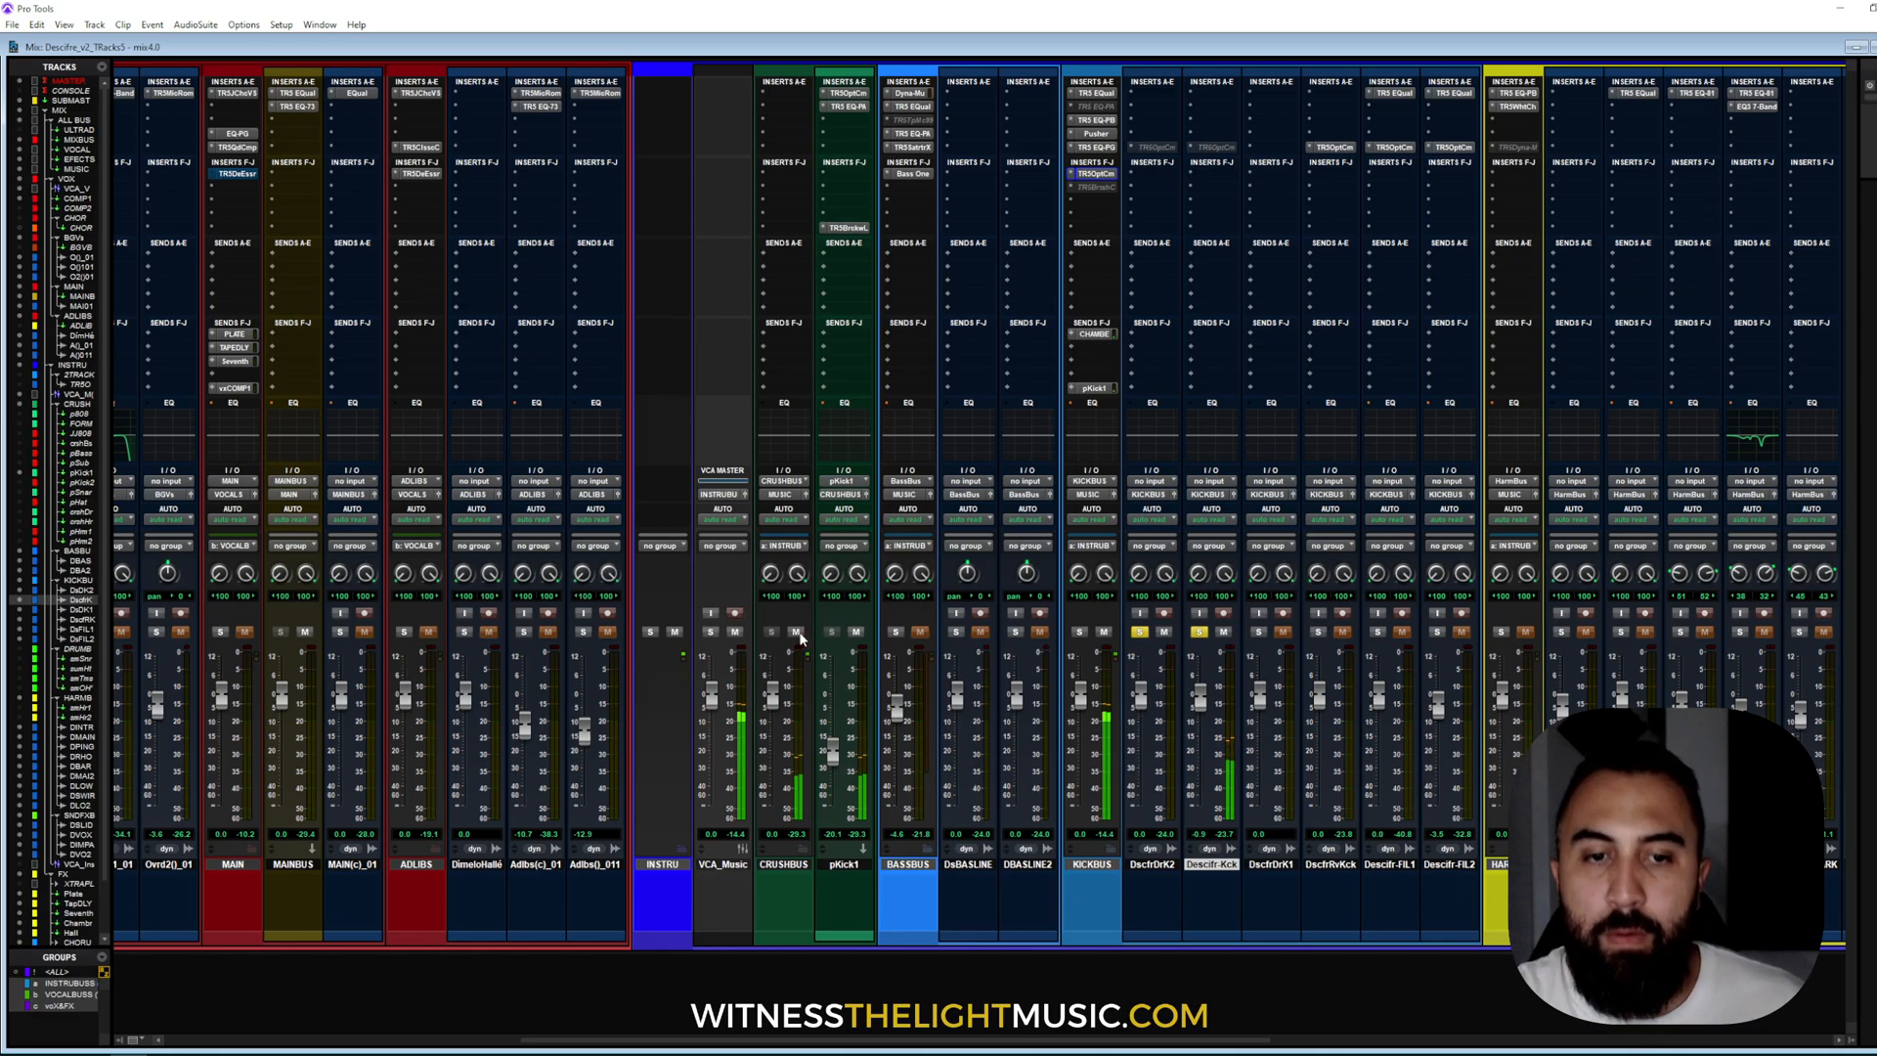
# - Switch to the Edit window and select bars 33 to 37 across the Descifr-DrmKt2 and Descifre - Kick tracks
pyautogui.hotkey('ctrl', '=')
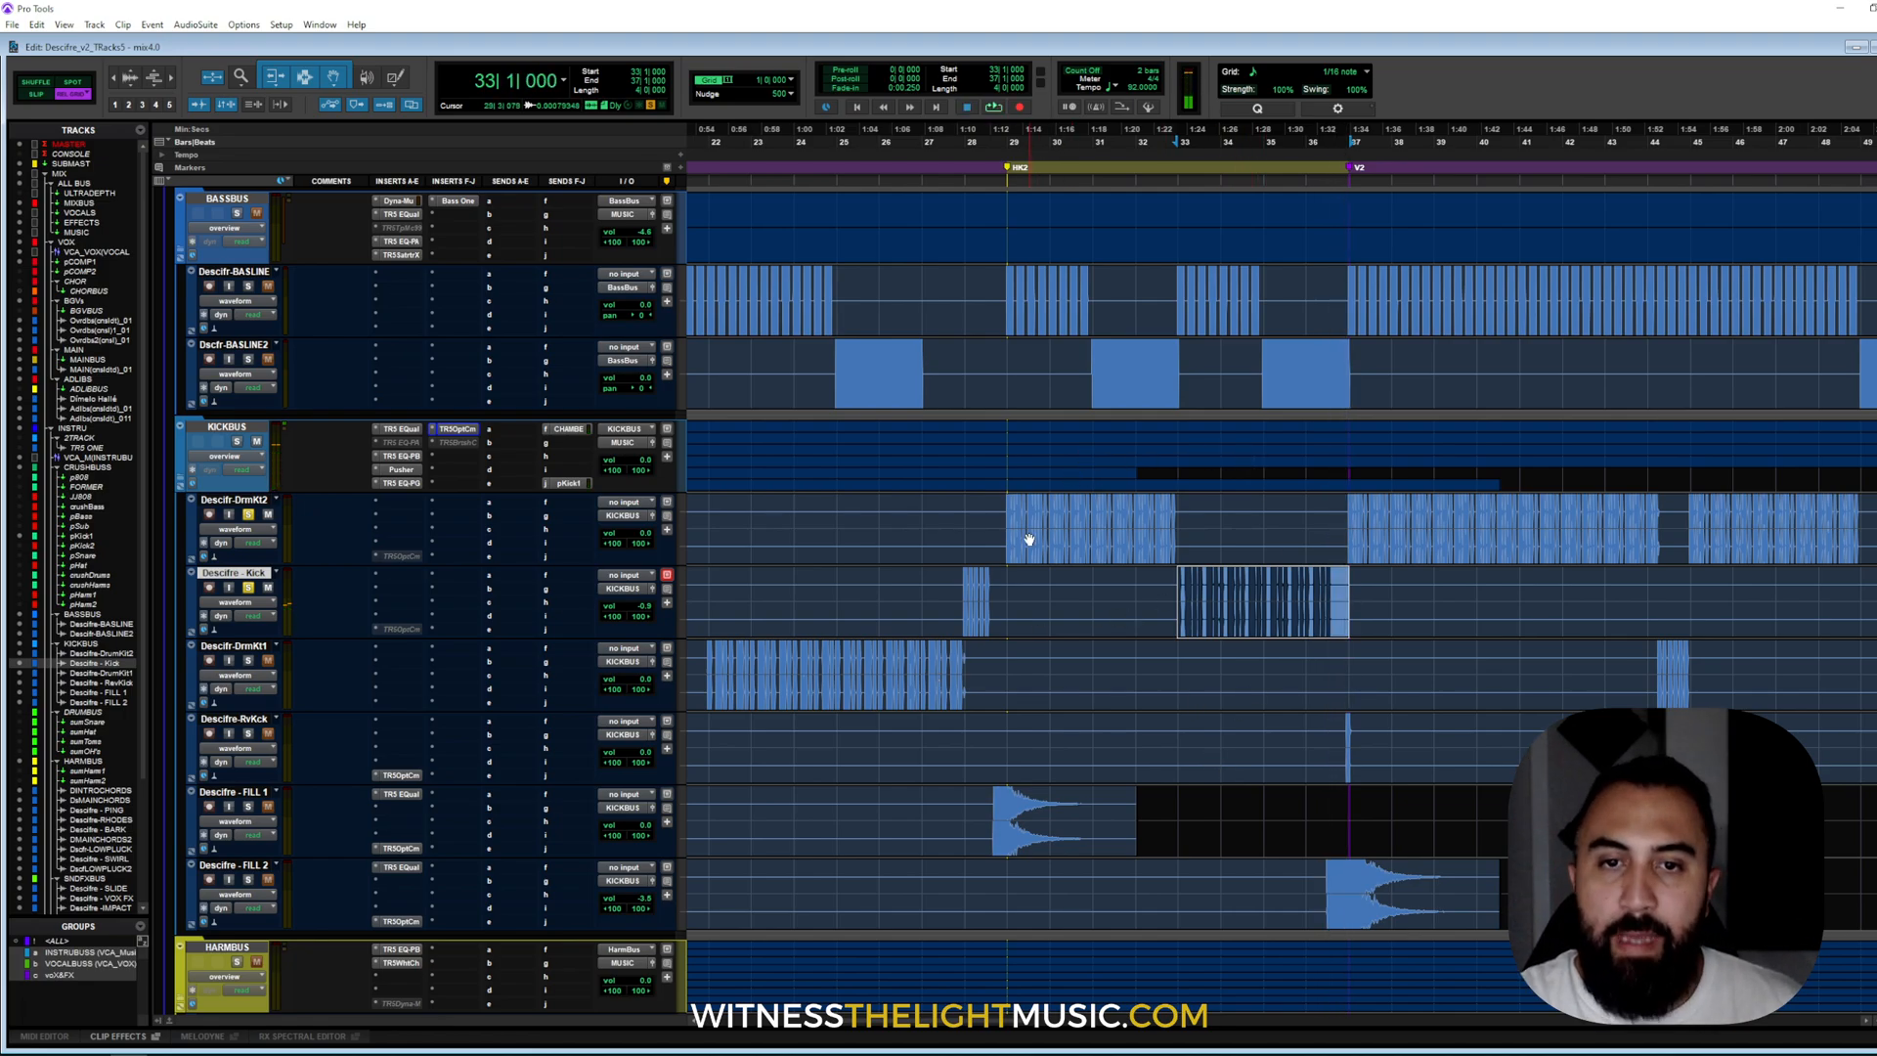
pyautogui.moveTo(1004, 506); pyautogui.dragTo(1334, 600)
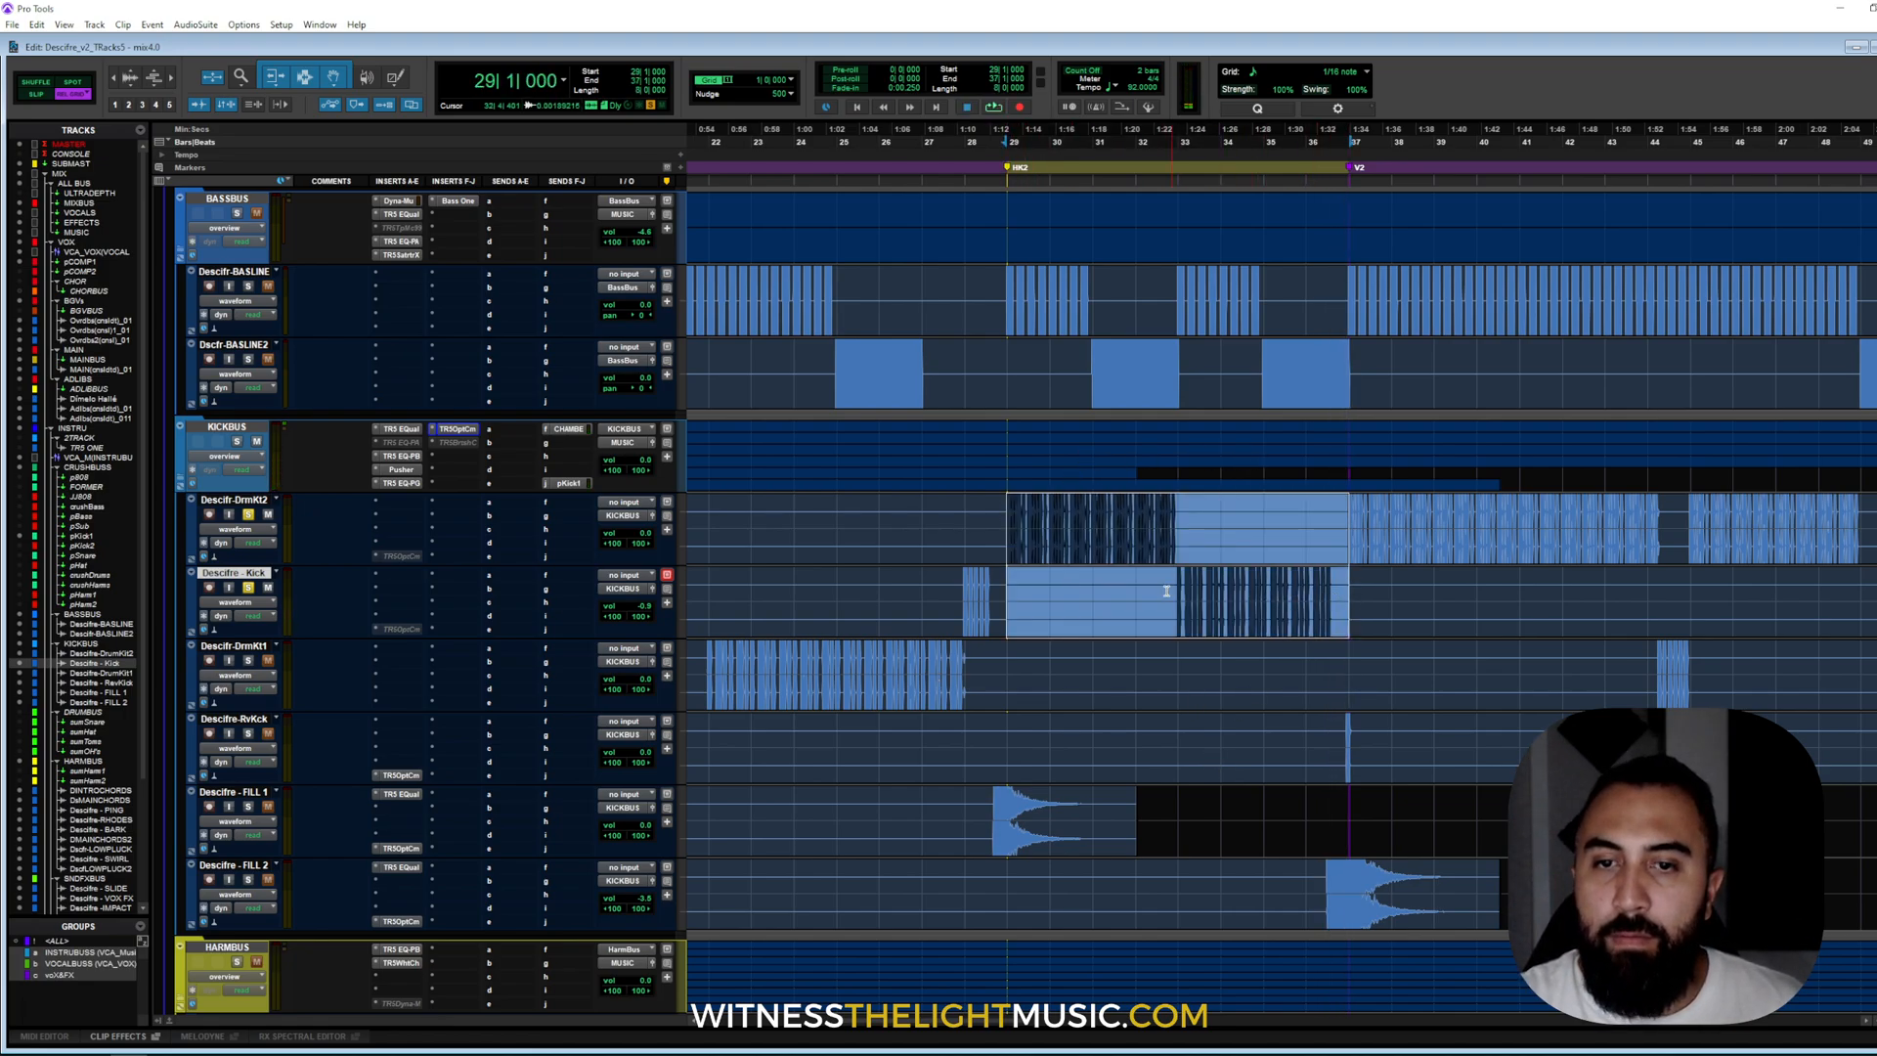
pyautogui.click(1193, 575)
pyautogui.moveTo(1180, 504); pyautogui.dragTo(1358, 619)
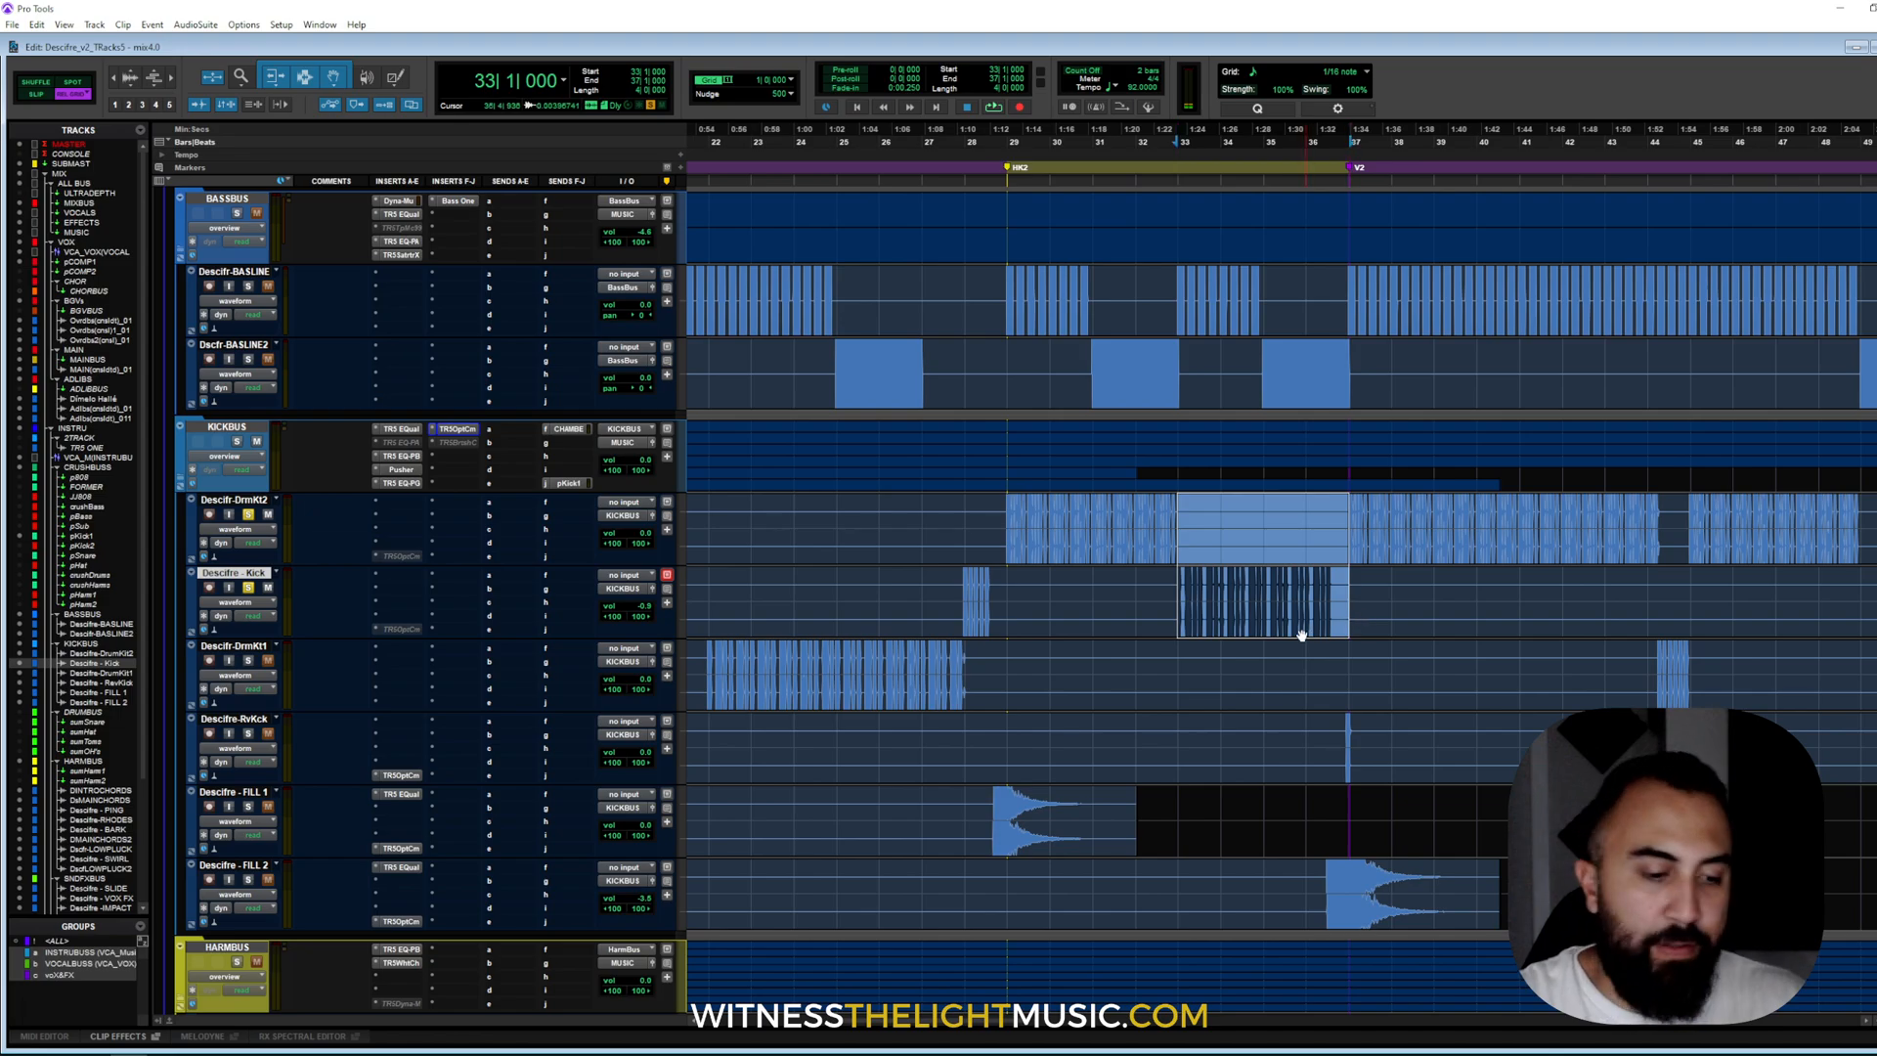
# - Clear the MASTER track's clip indicator, open its Metric AB insert, and play the selection with monitoring switched to the reference
pyautogui.scroll(20, 648, 484)
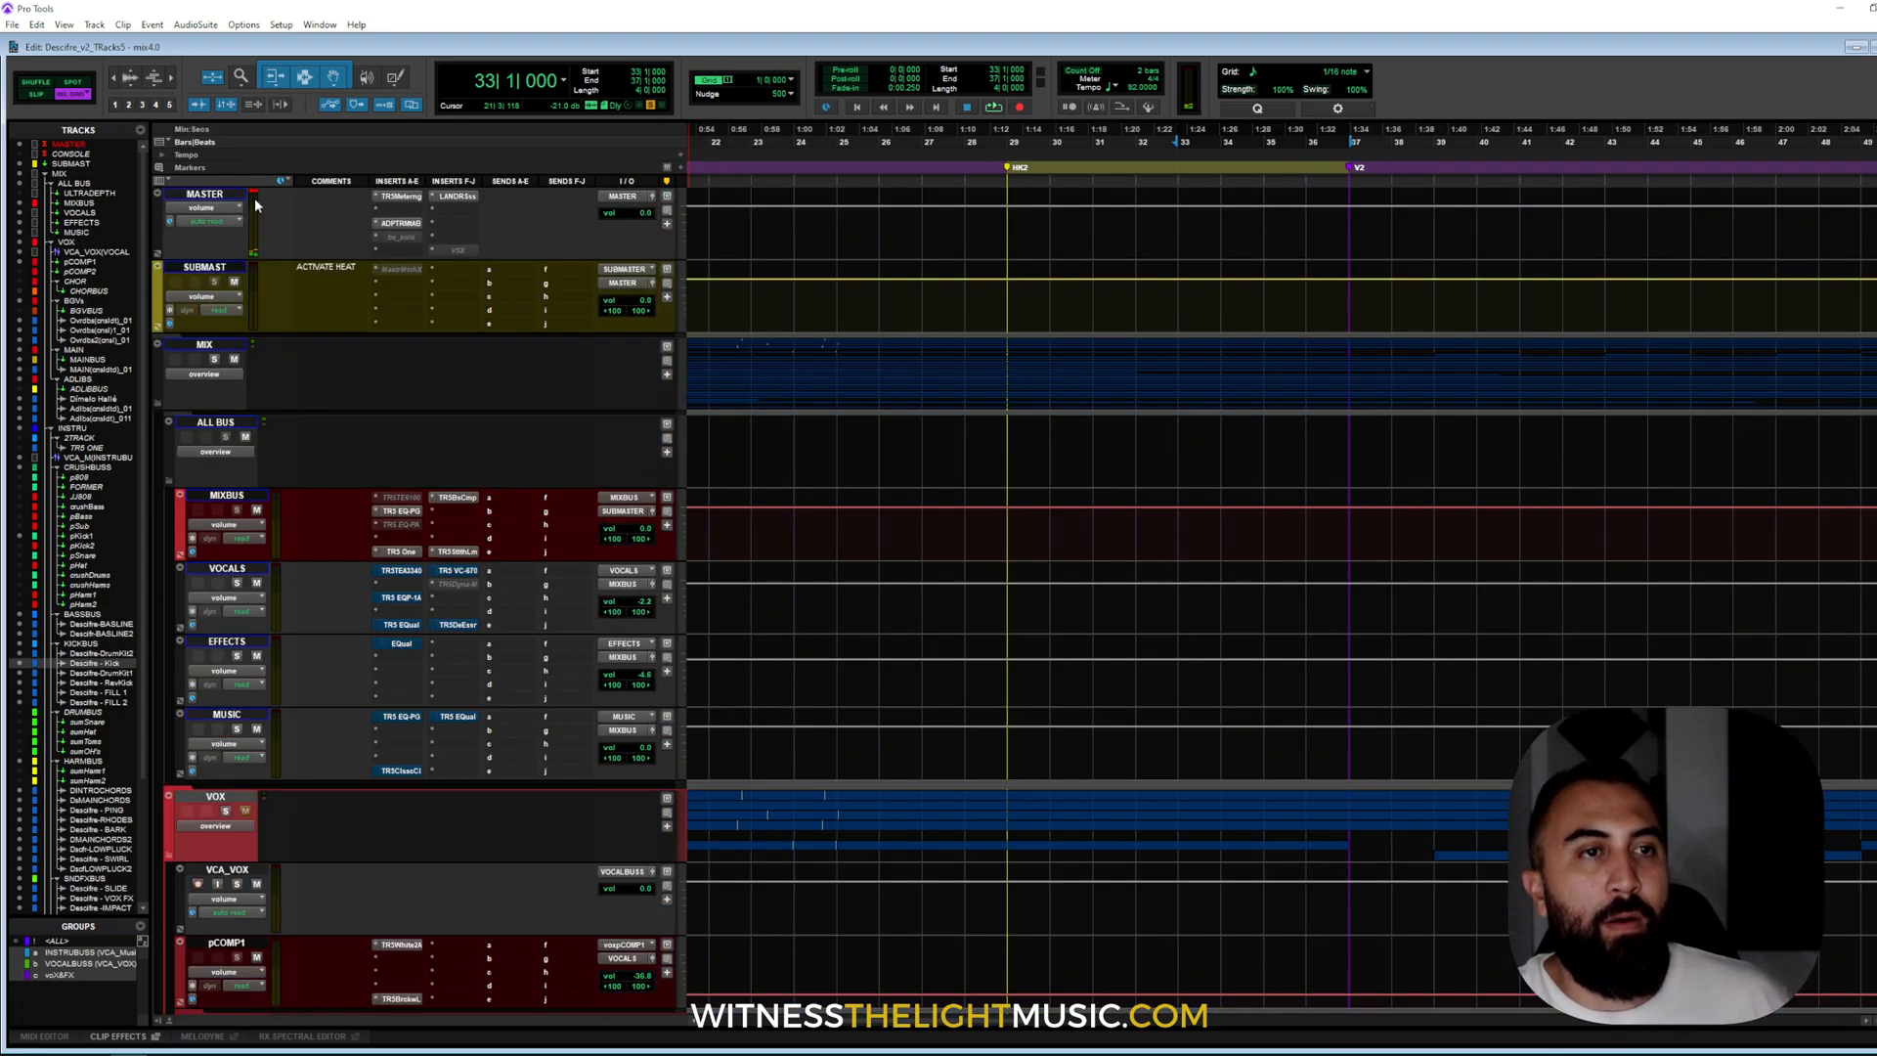
pyautogui.click(254, 194)
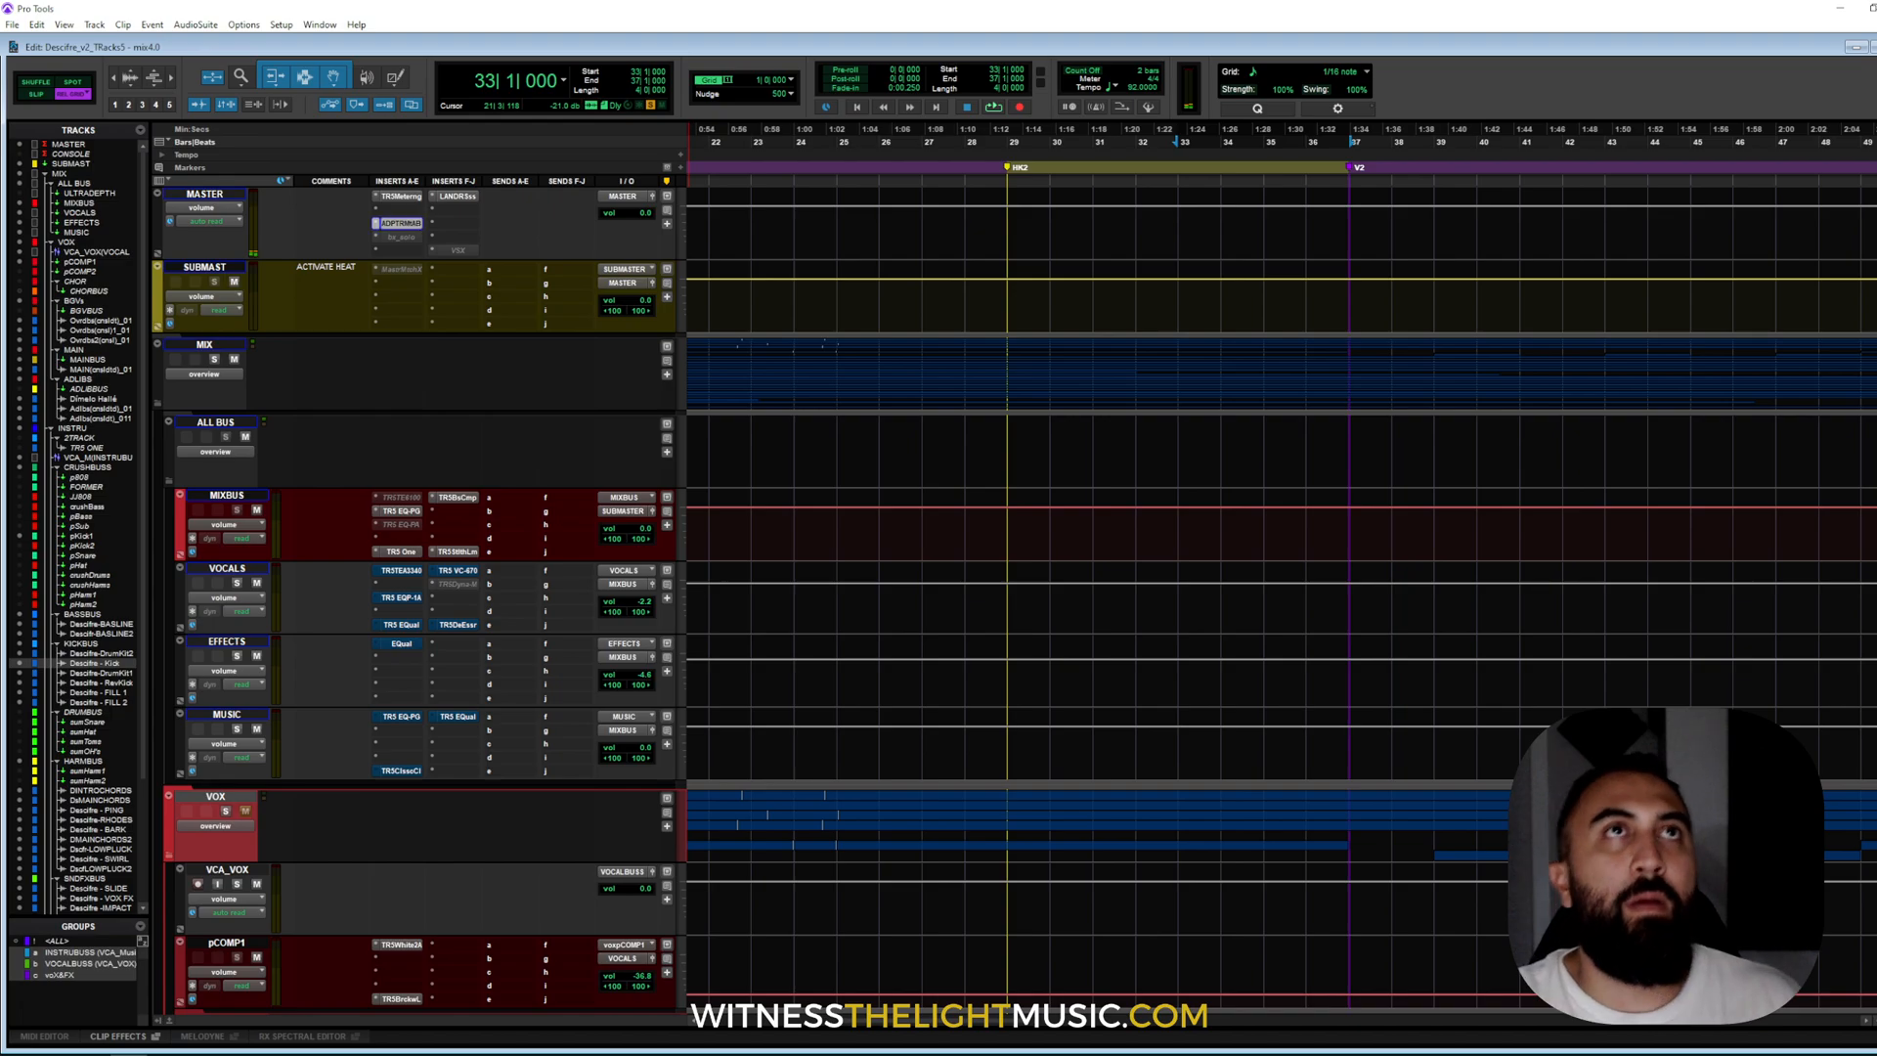
pyautogui.moveTo(1310, 1055); pyautogui.dragTo(1282, 221)
pyautogui.press('space')
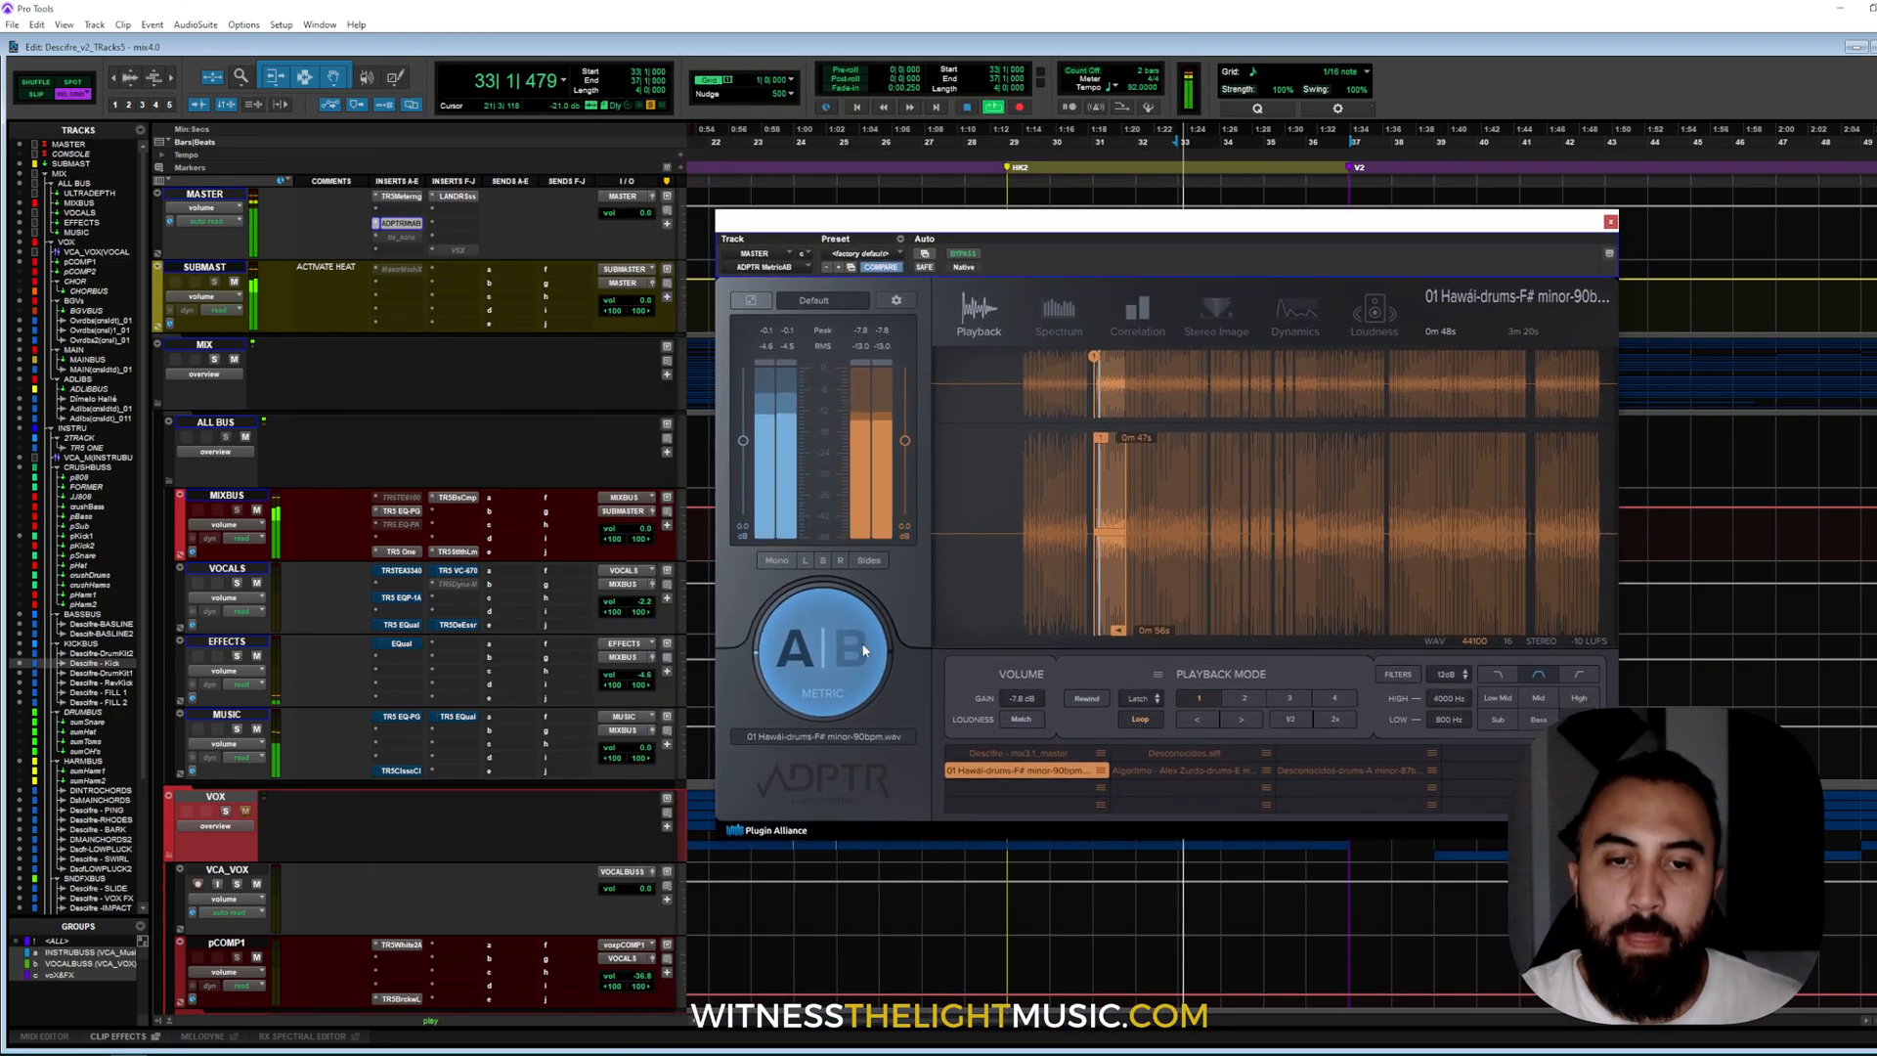
pyautogui.click(860, 645)
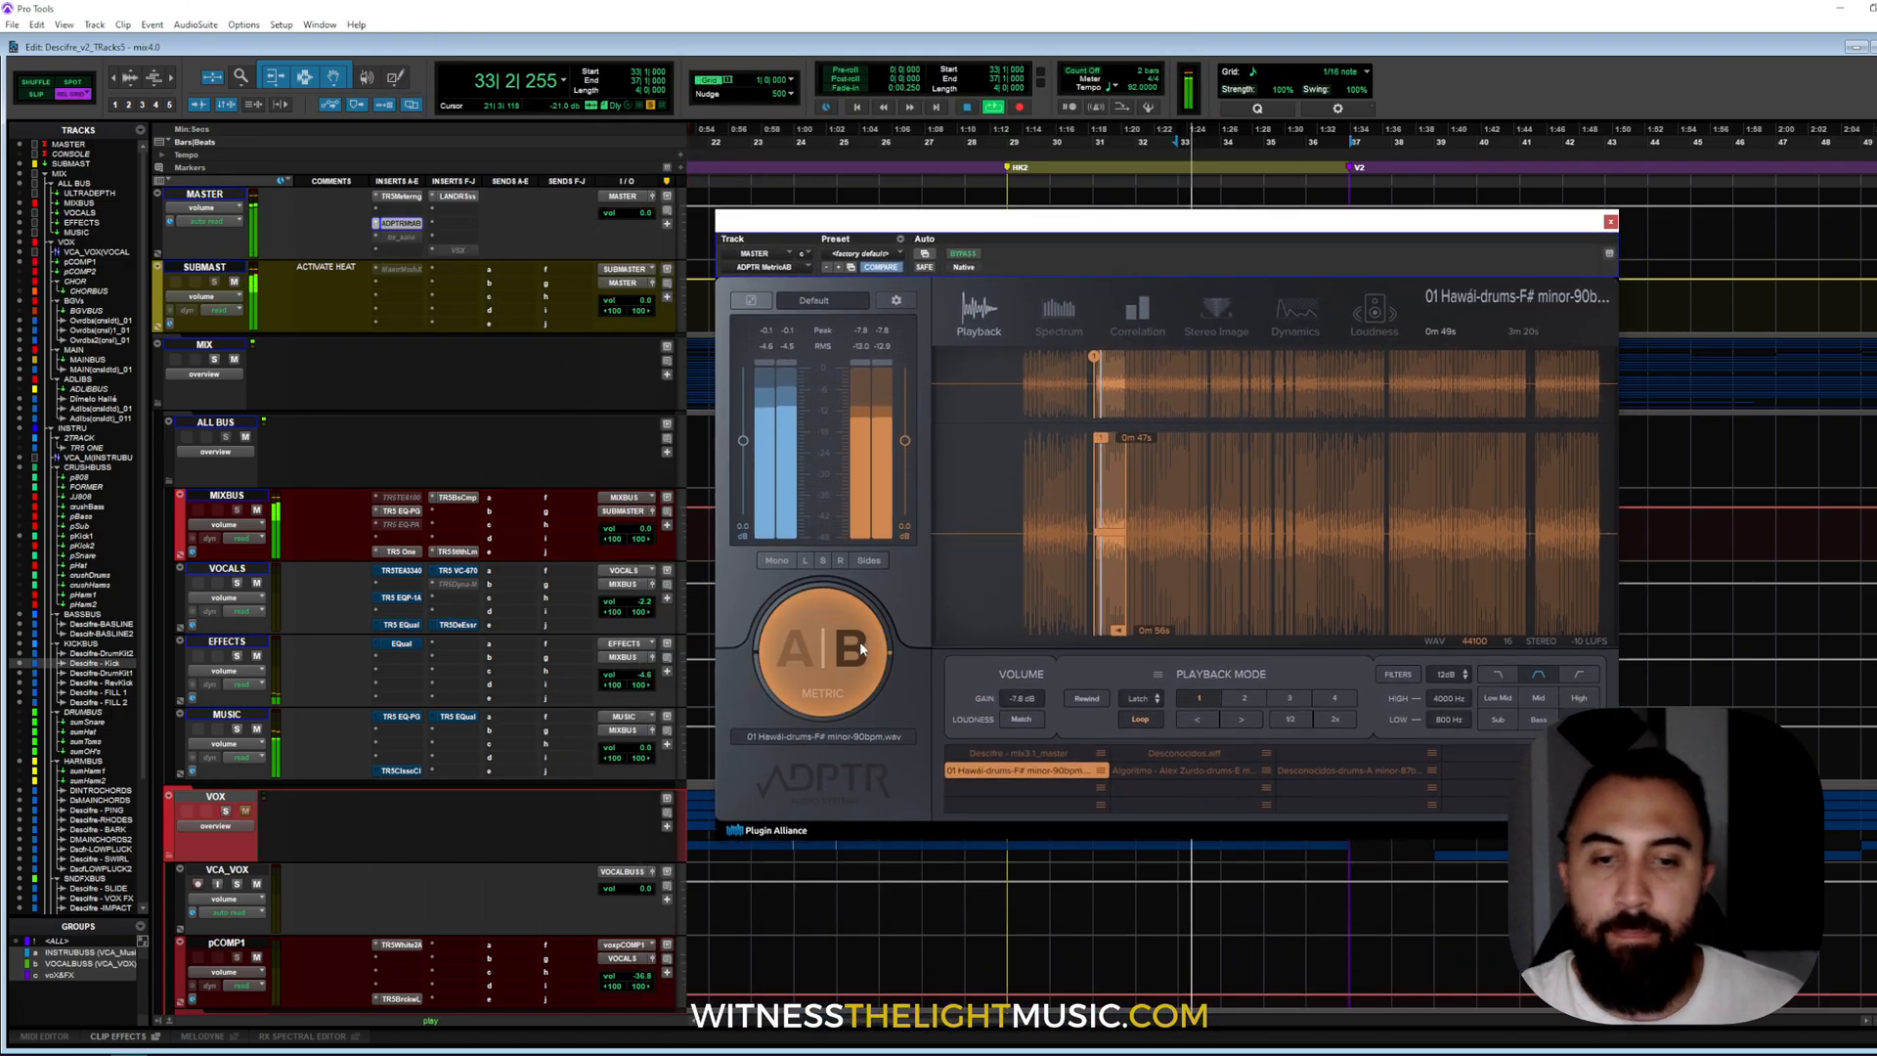
# - Compare the mix and reference curves in Metric AB's Spectrum view during playback, returning to the mix and stopping playback
pyautogui.click(1058, 320)
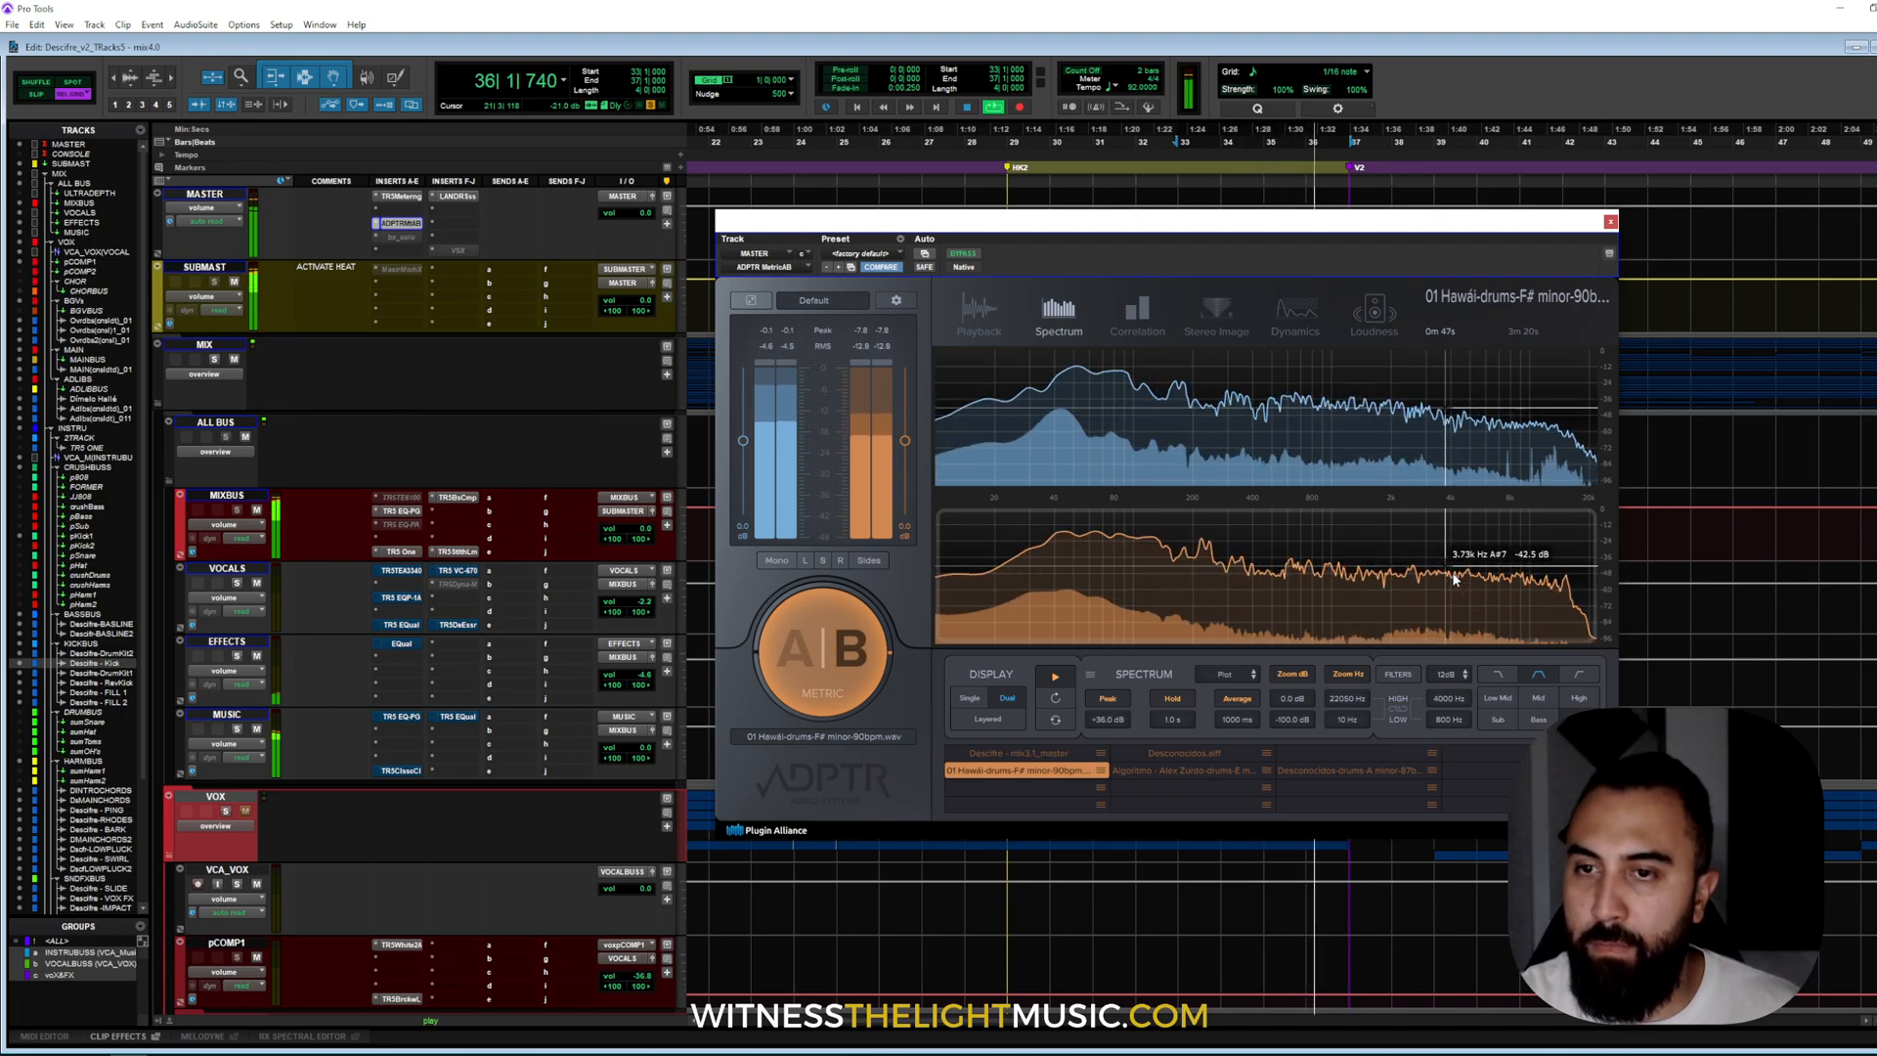
pyautogui.click(826, 672)
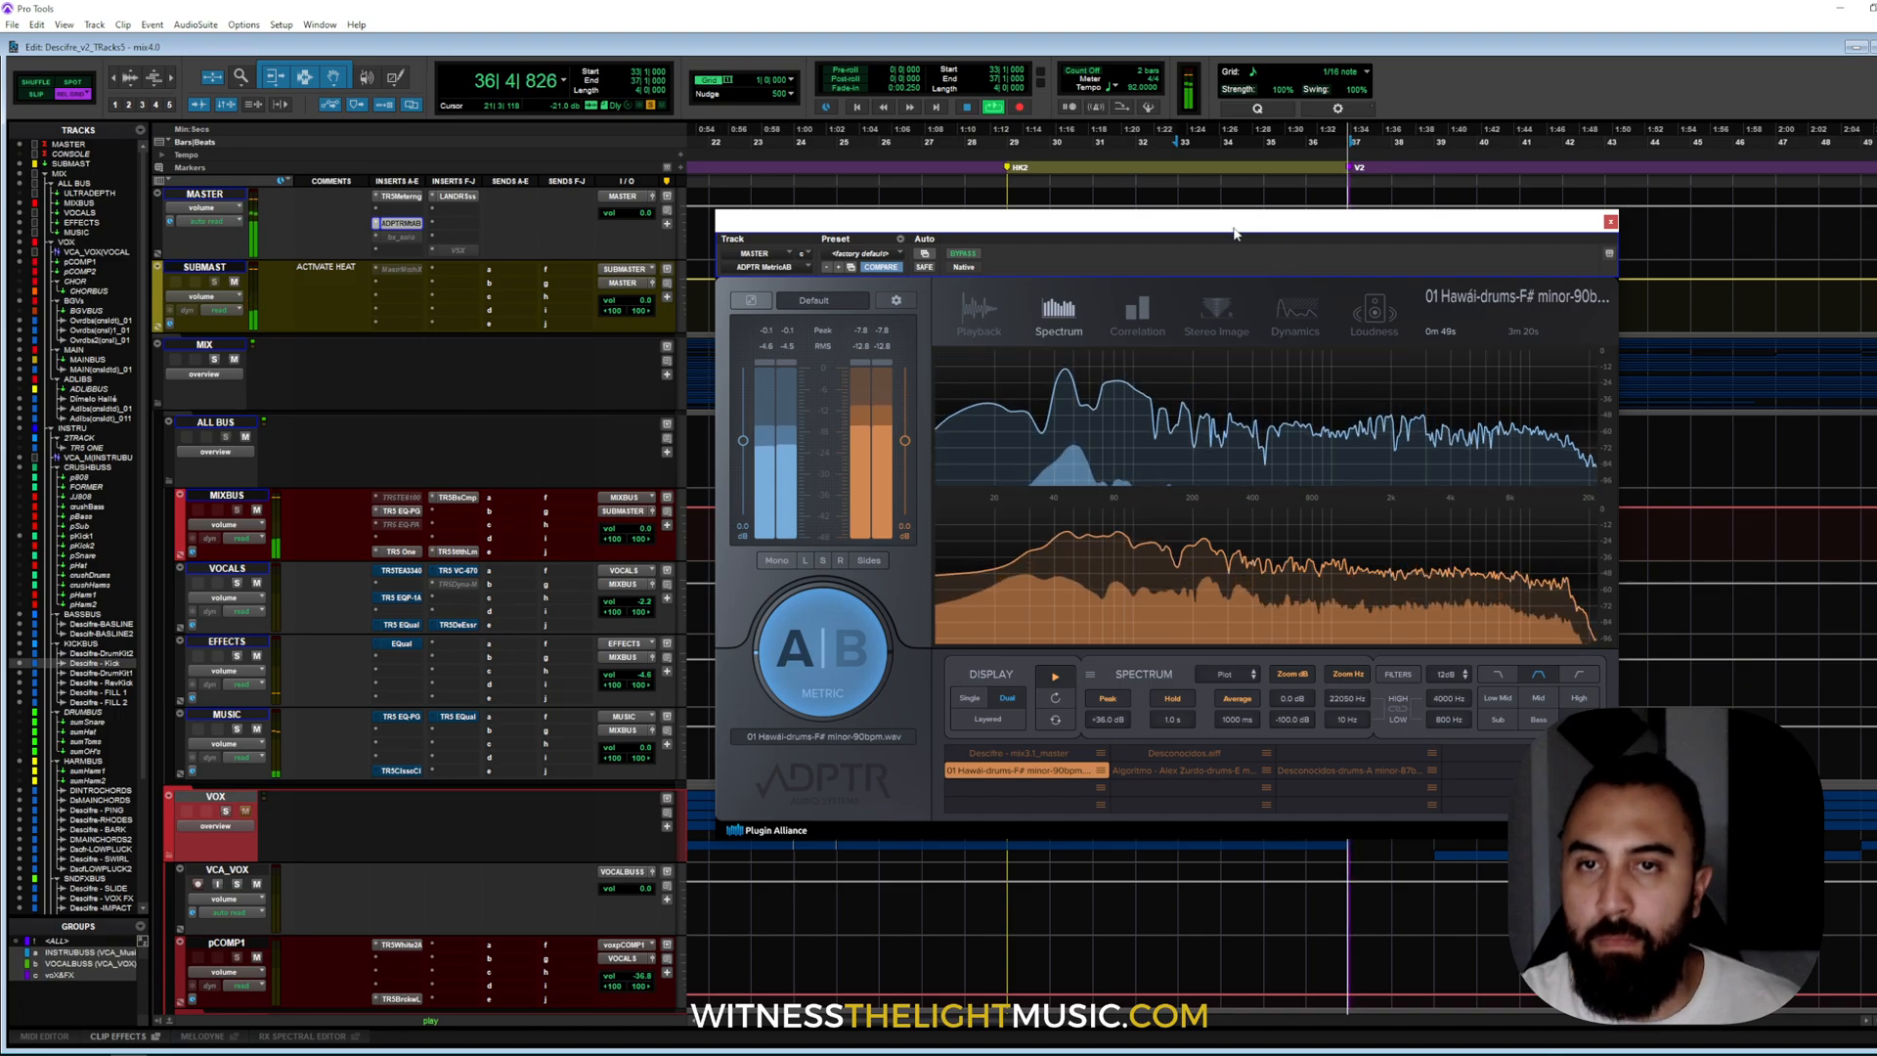
pyautogui.moveTo(1231, 237); pyautogui.dragTo(1174, 189)
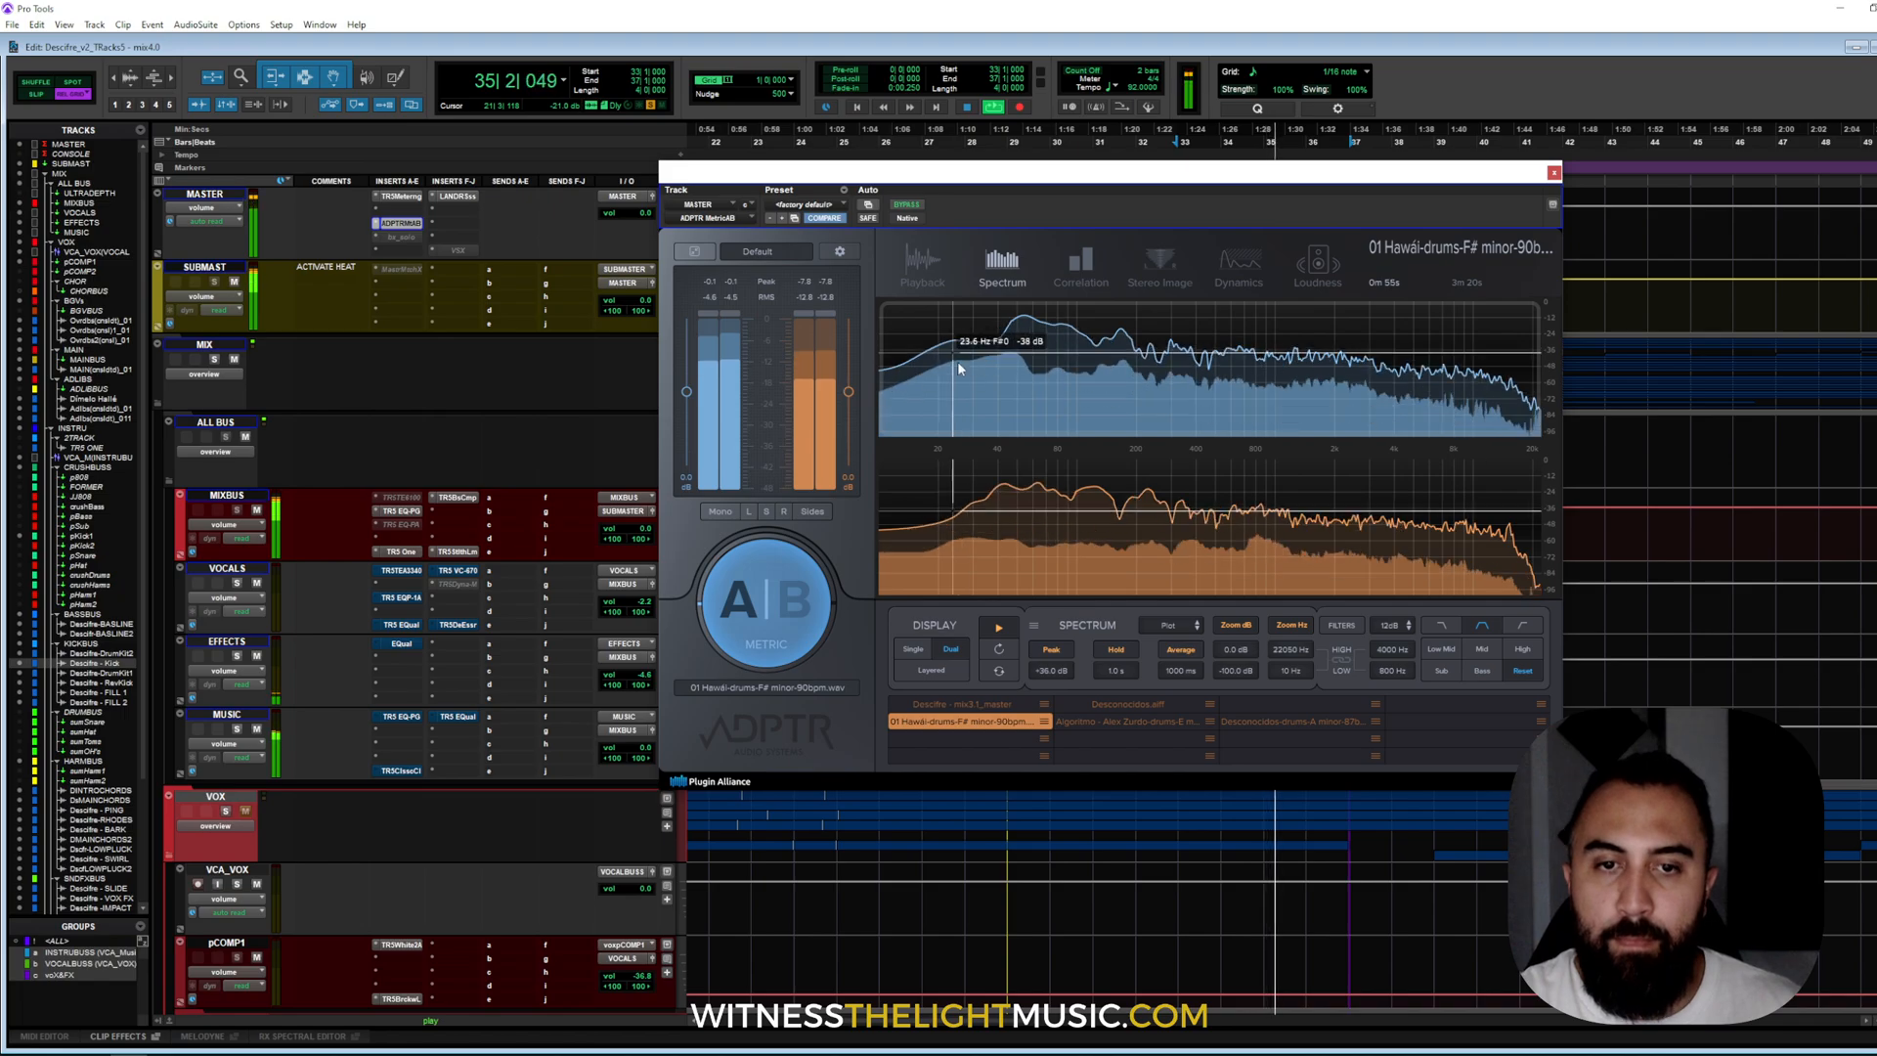
pyautogui.press('space')
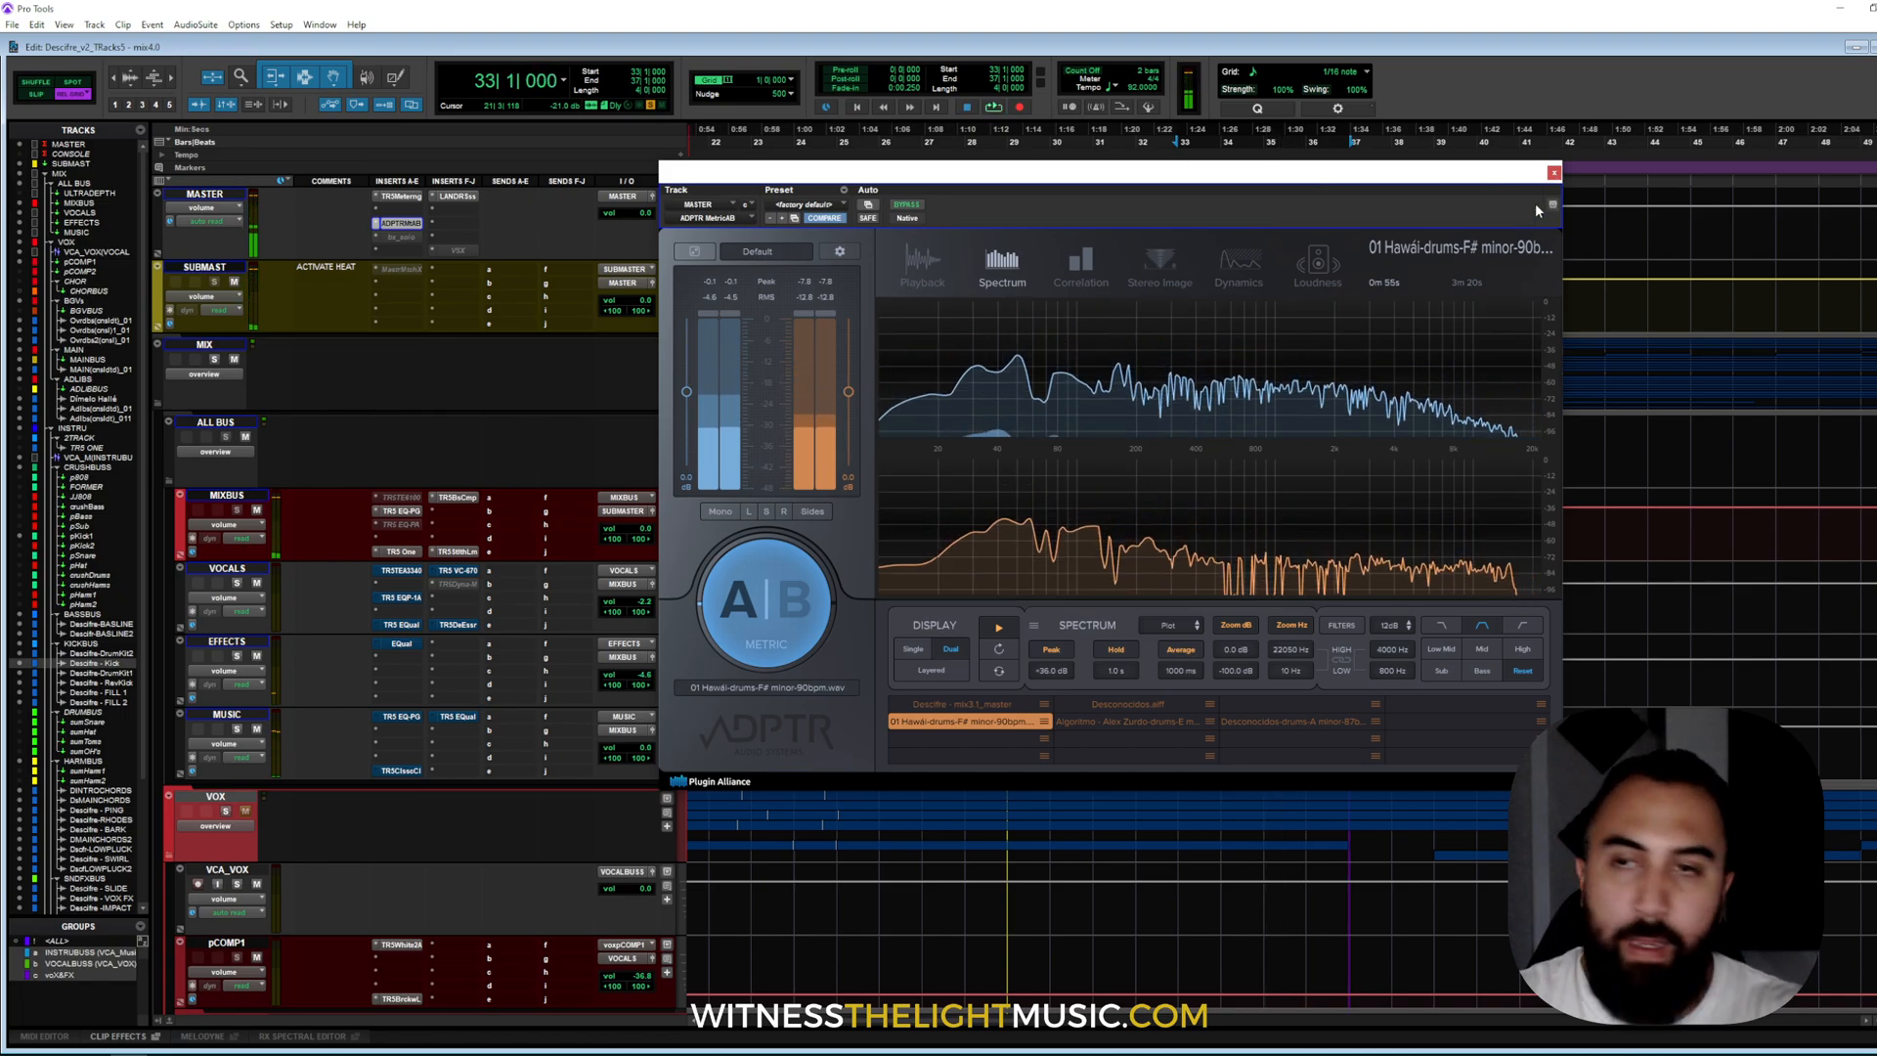
# - Move Metric AB clear of the kick tracks and insert a stereo EQ3 7-Band on the Descifre - Kick track
pyautogui.moveTo(1453, 178); pyautogui.dragTo(1451, 186)
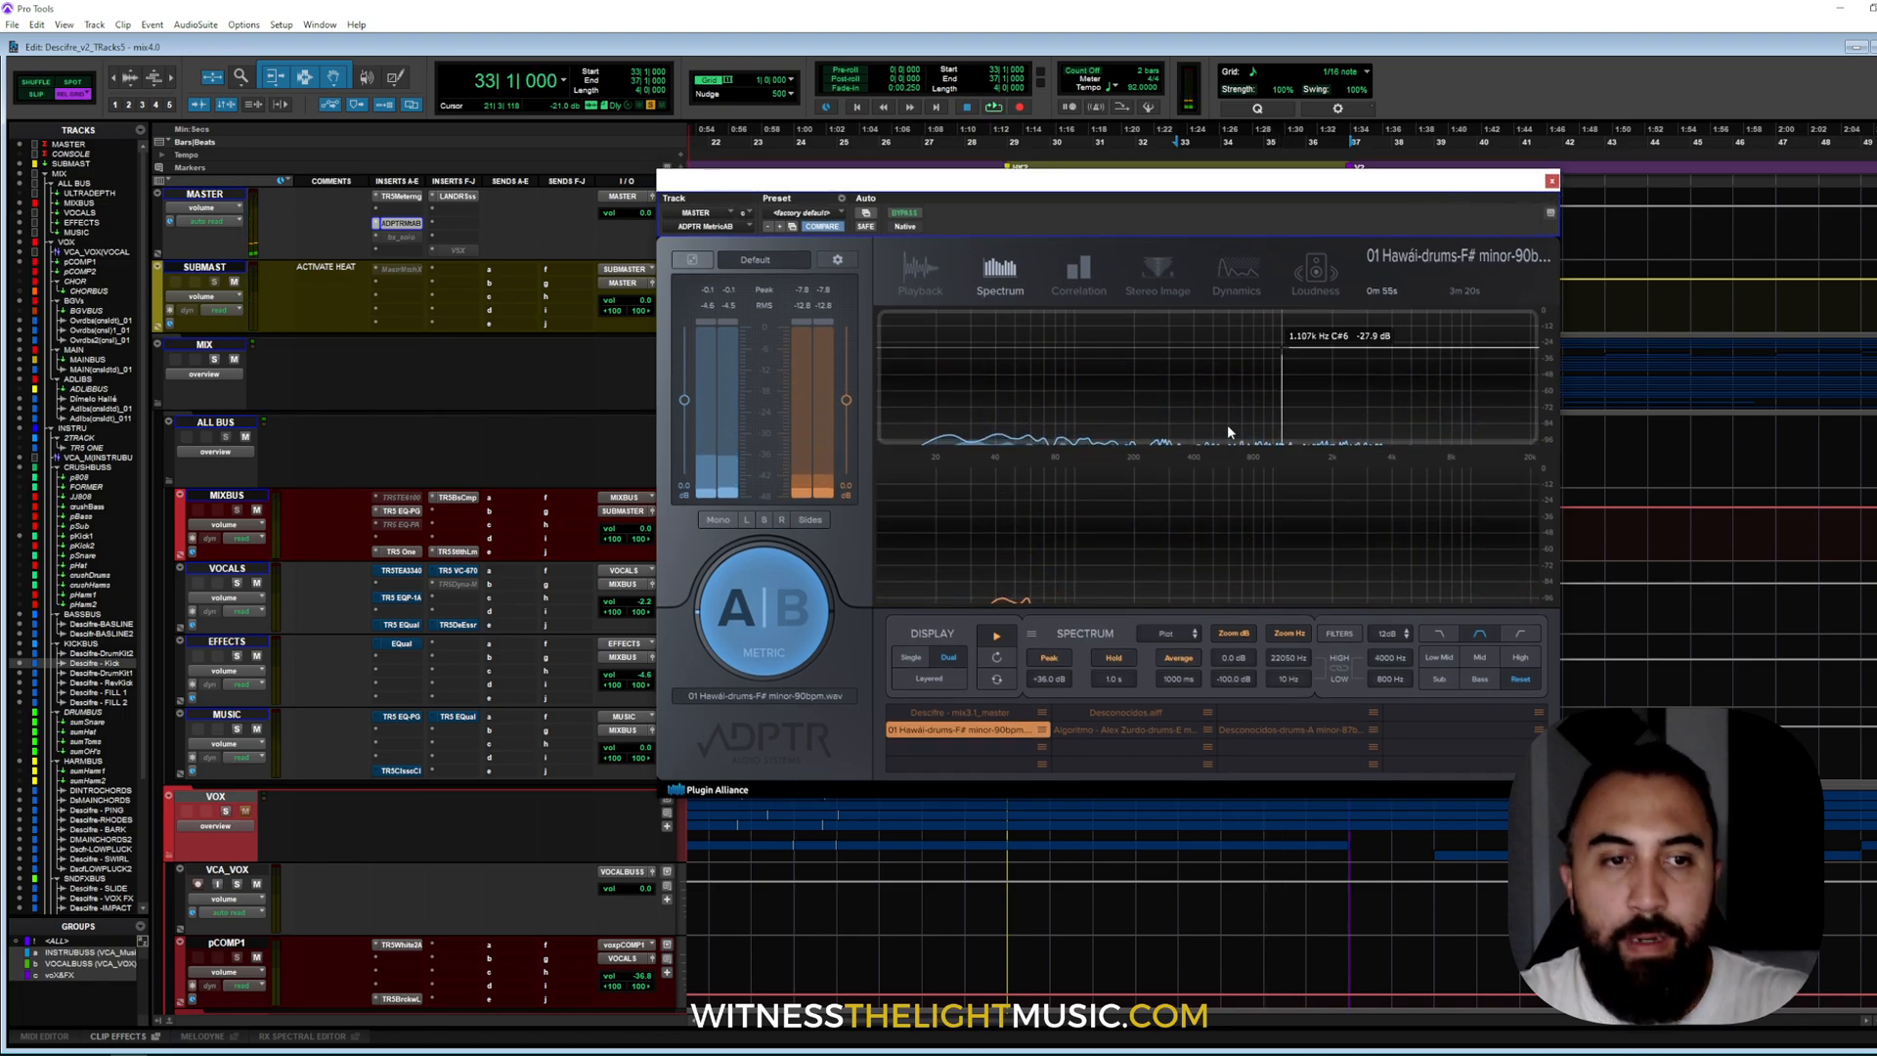
pyautogui.scroll(-4, 422, 640)
pyautogui.scroll(-2, 422, 646)
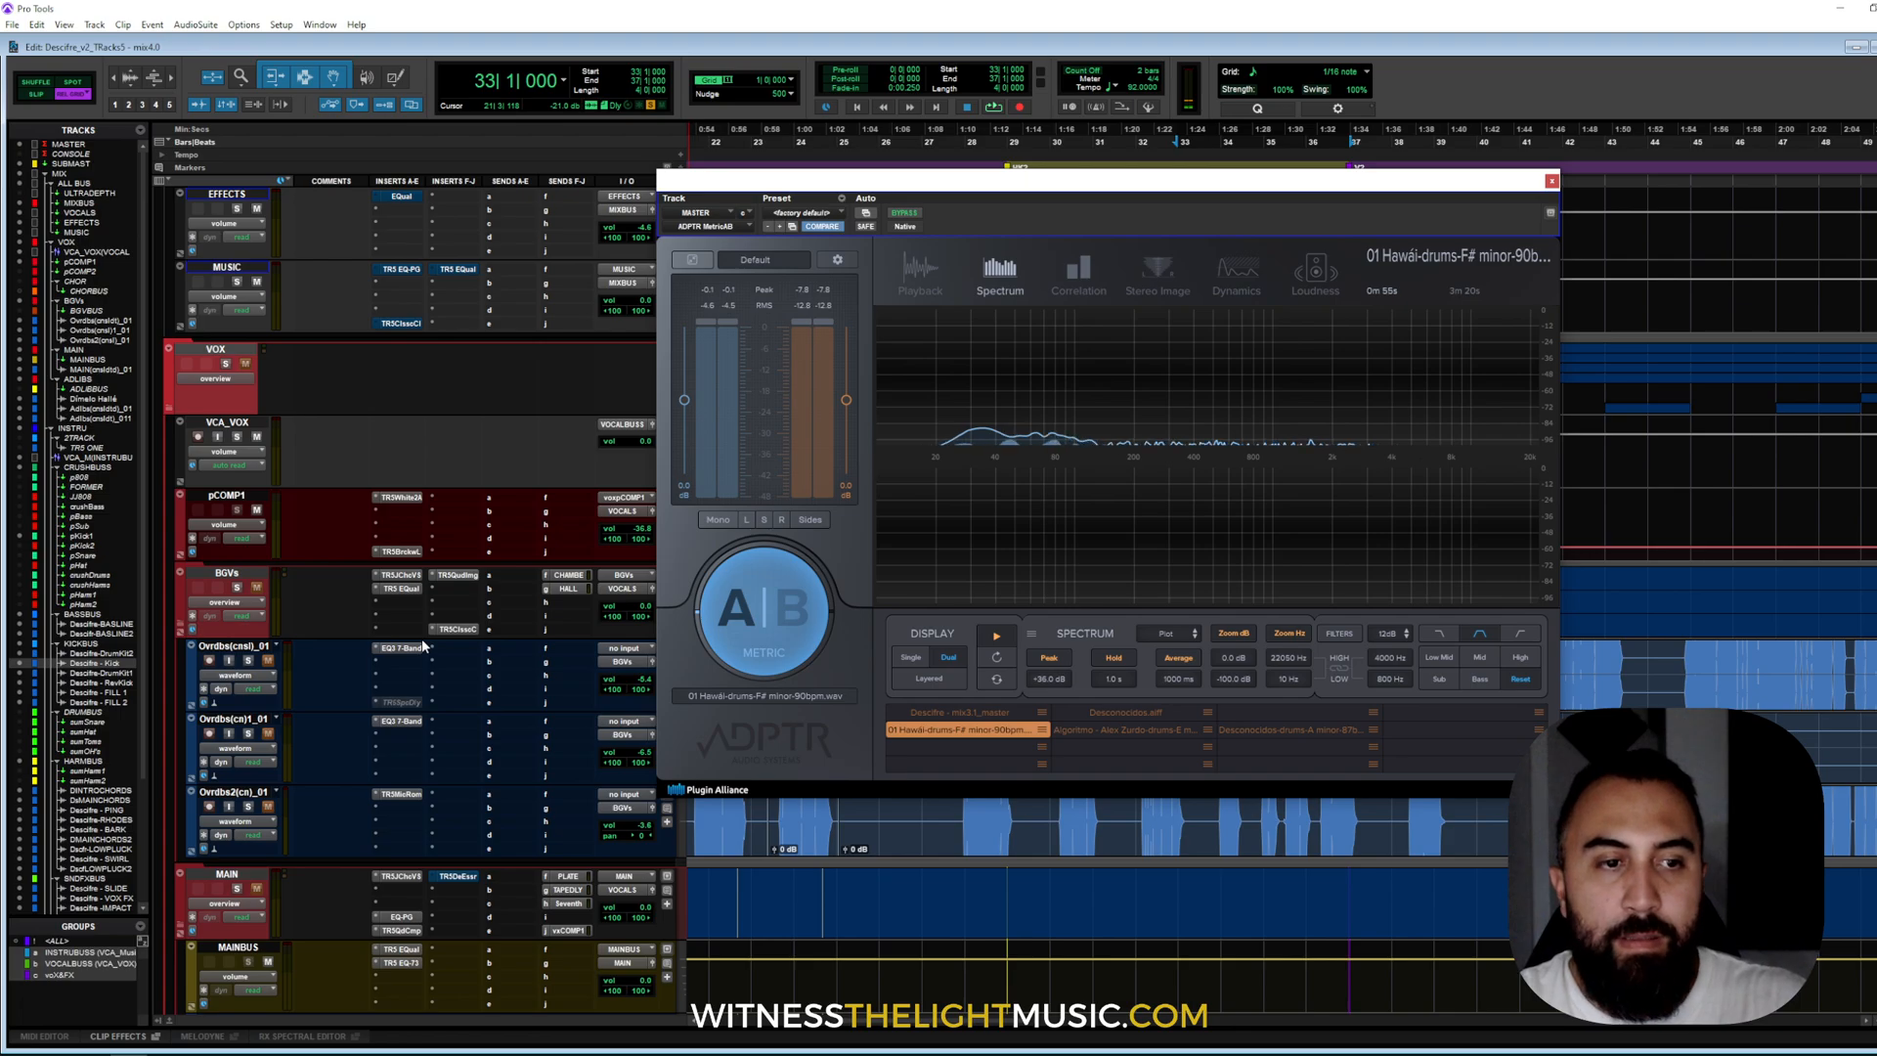
pyautogui.moveTo(1194, 196); pyautogui.dragTo(1159, 58)
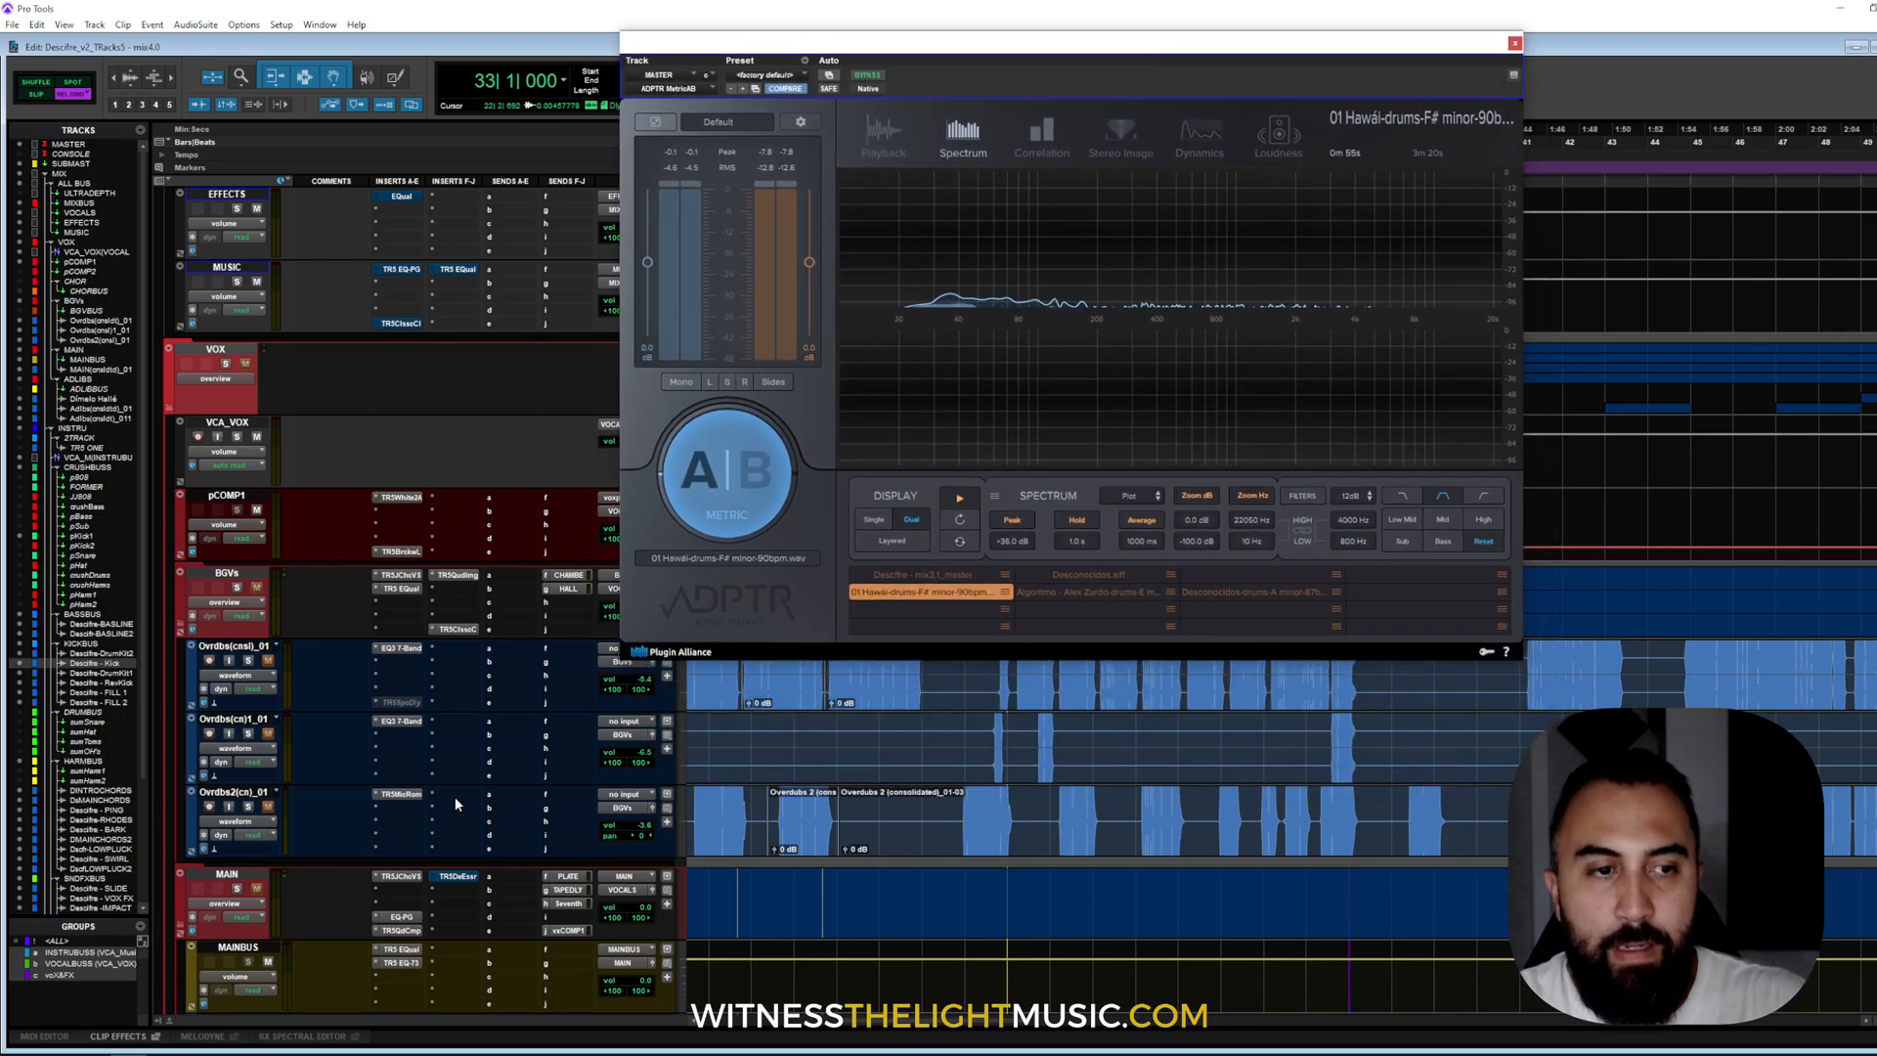
pyautogui.scroll(-3, 659, 777)
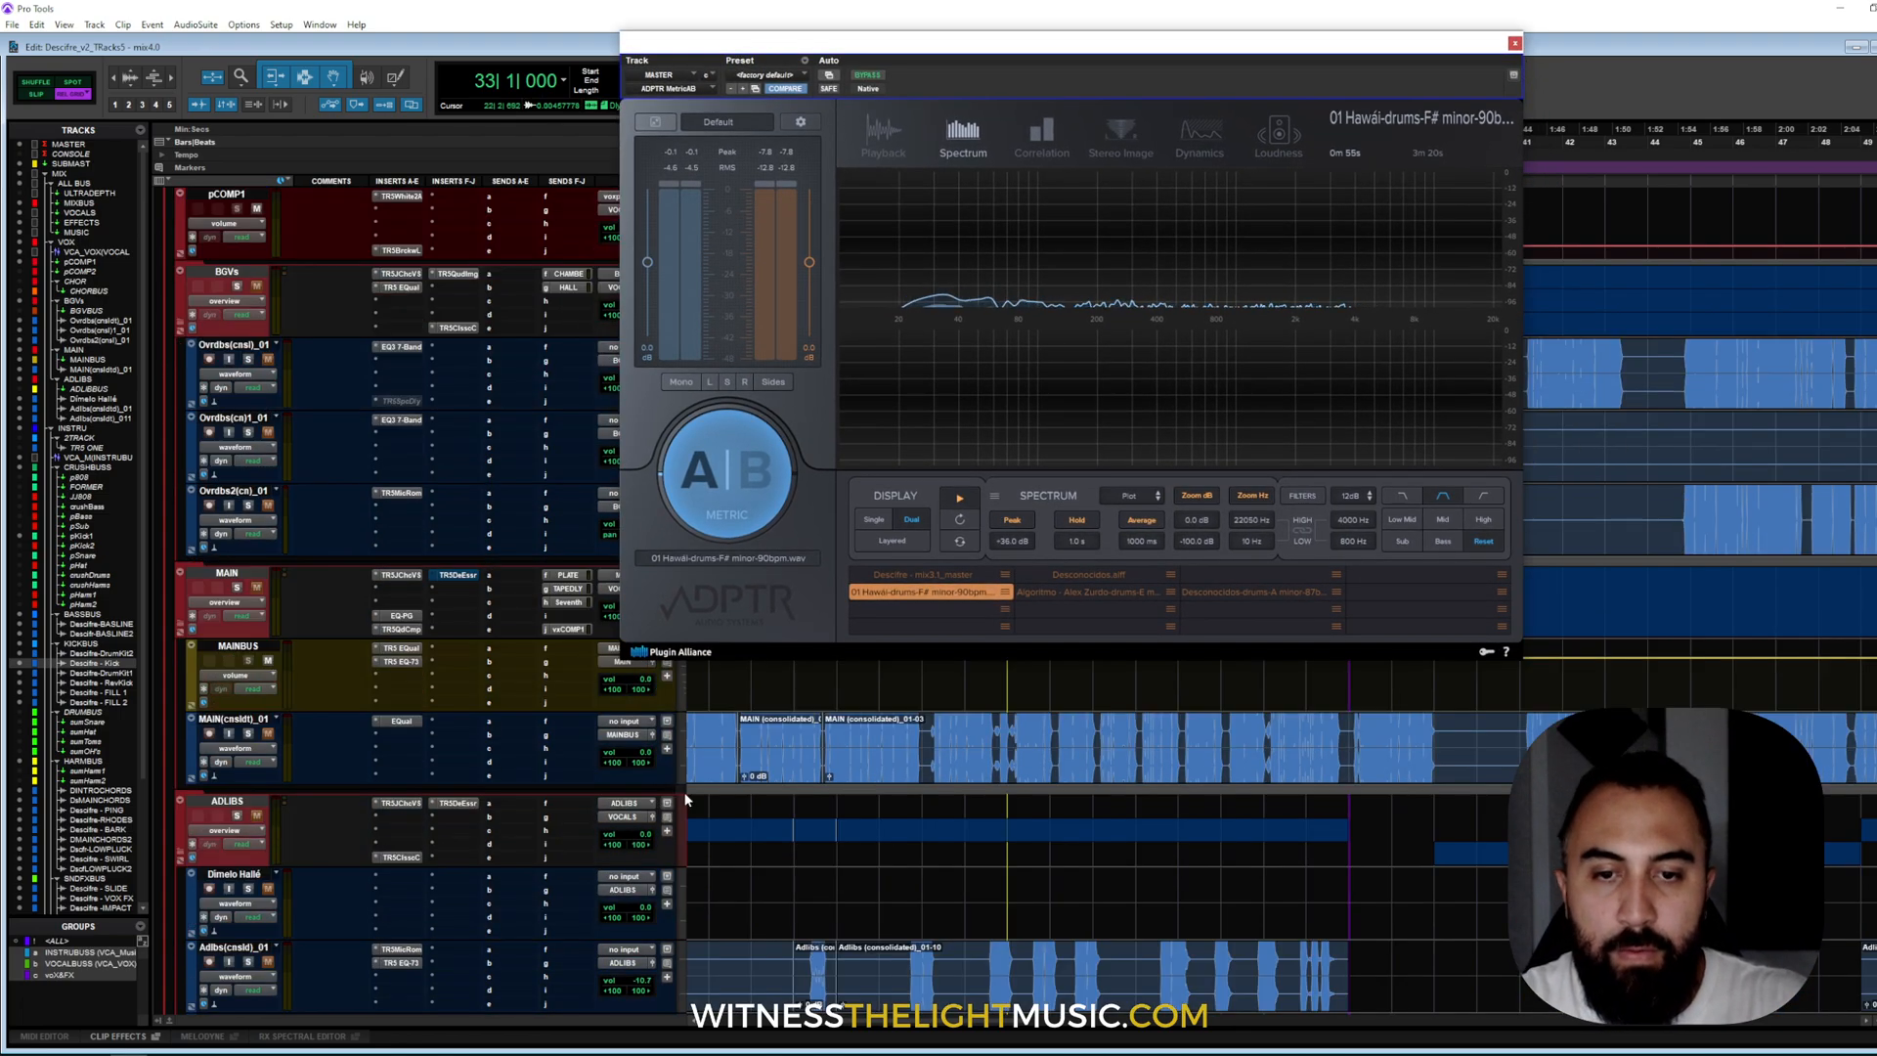
pyautogui.scroll(-8, 685, 799)
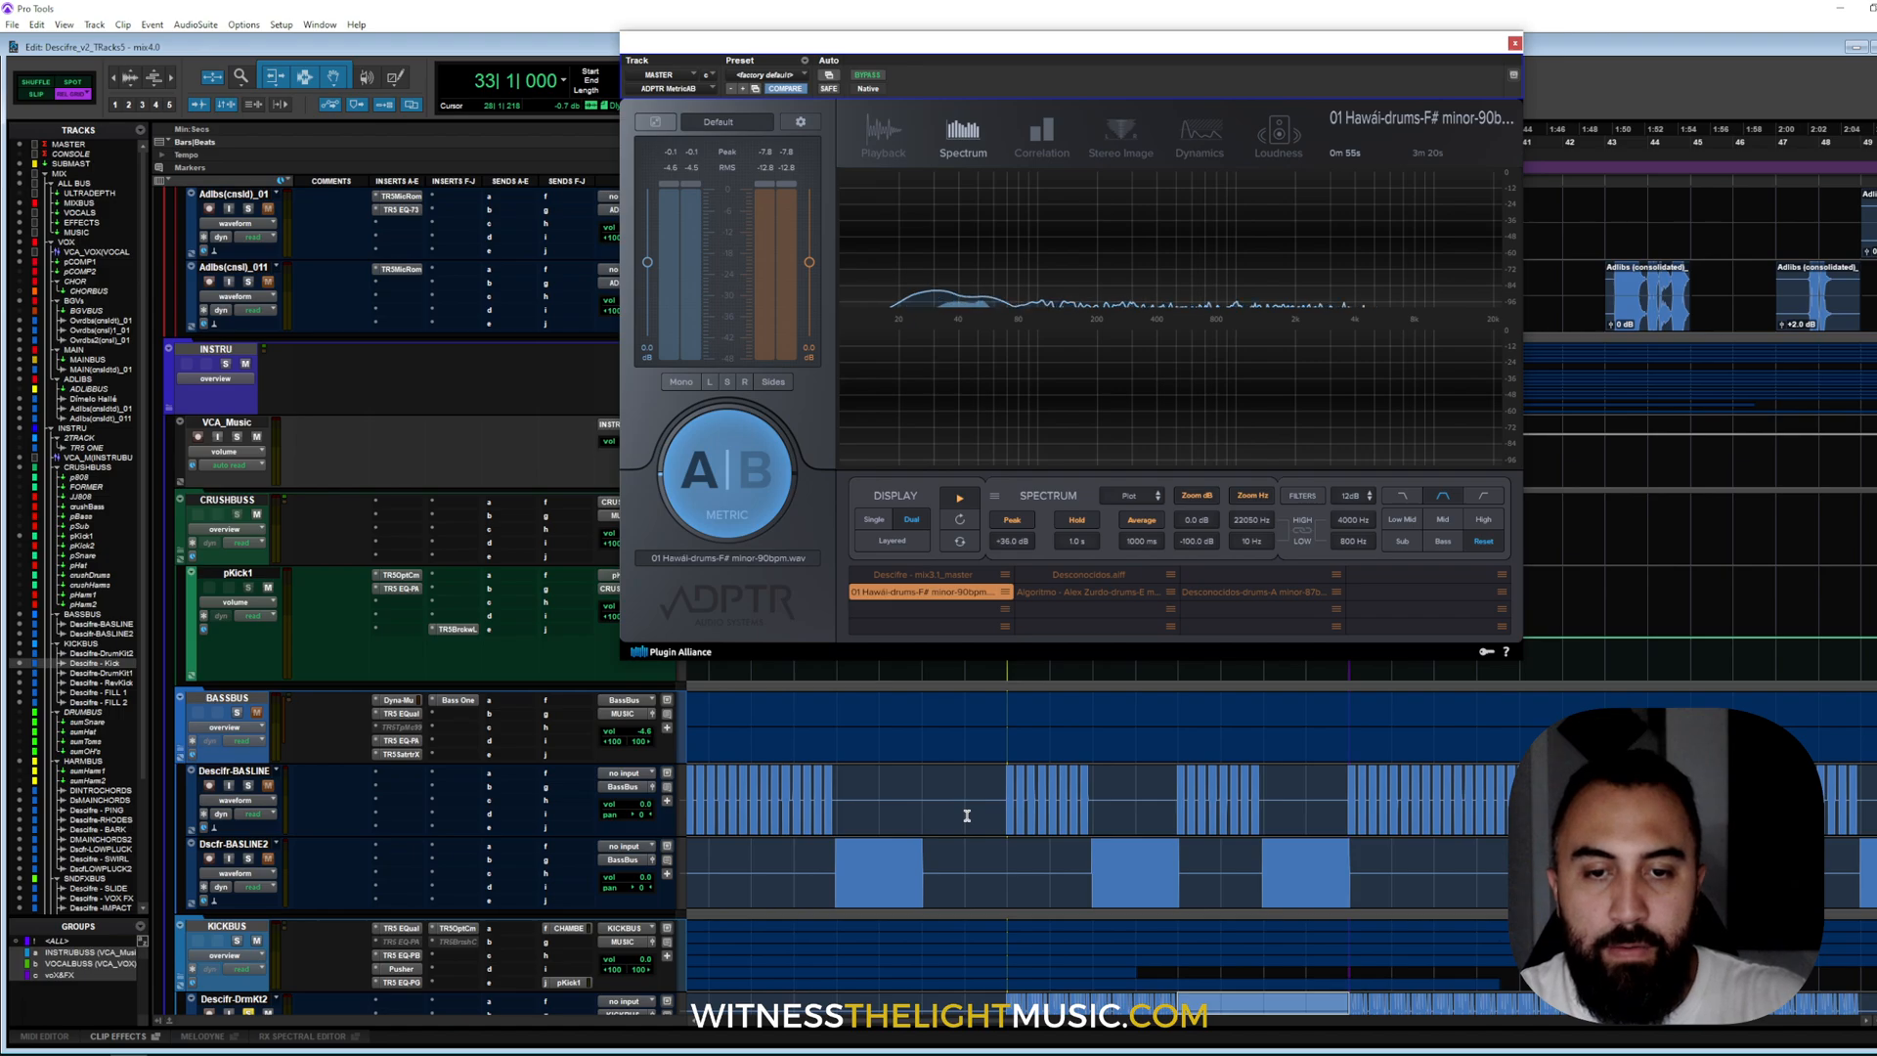
pyautogui.scroll(-4, 966, 815)
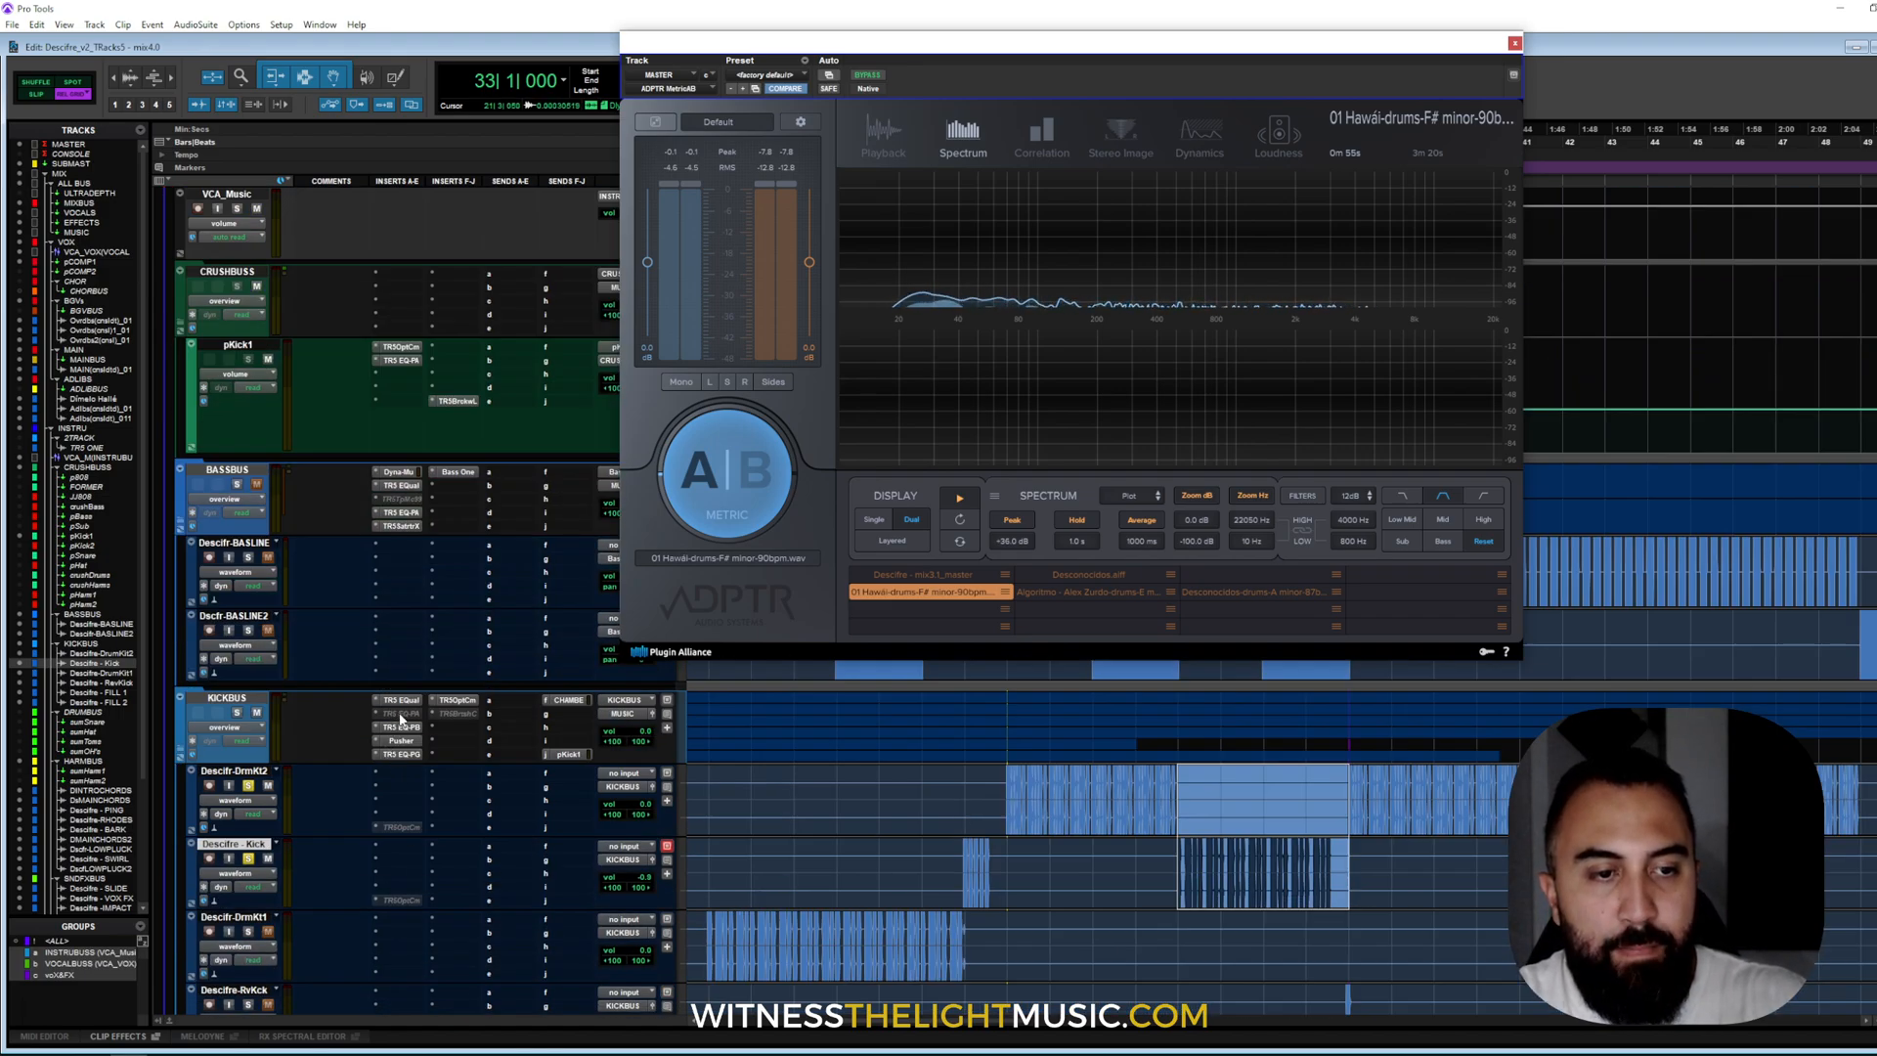
pyautogui.click(382, 849)
pyautogui.moveTo(438, 889)
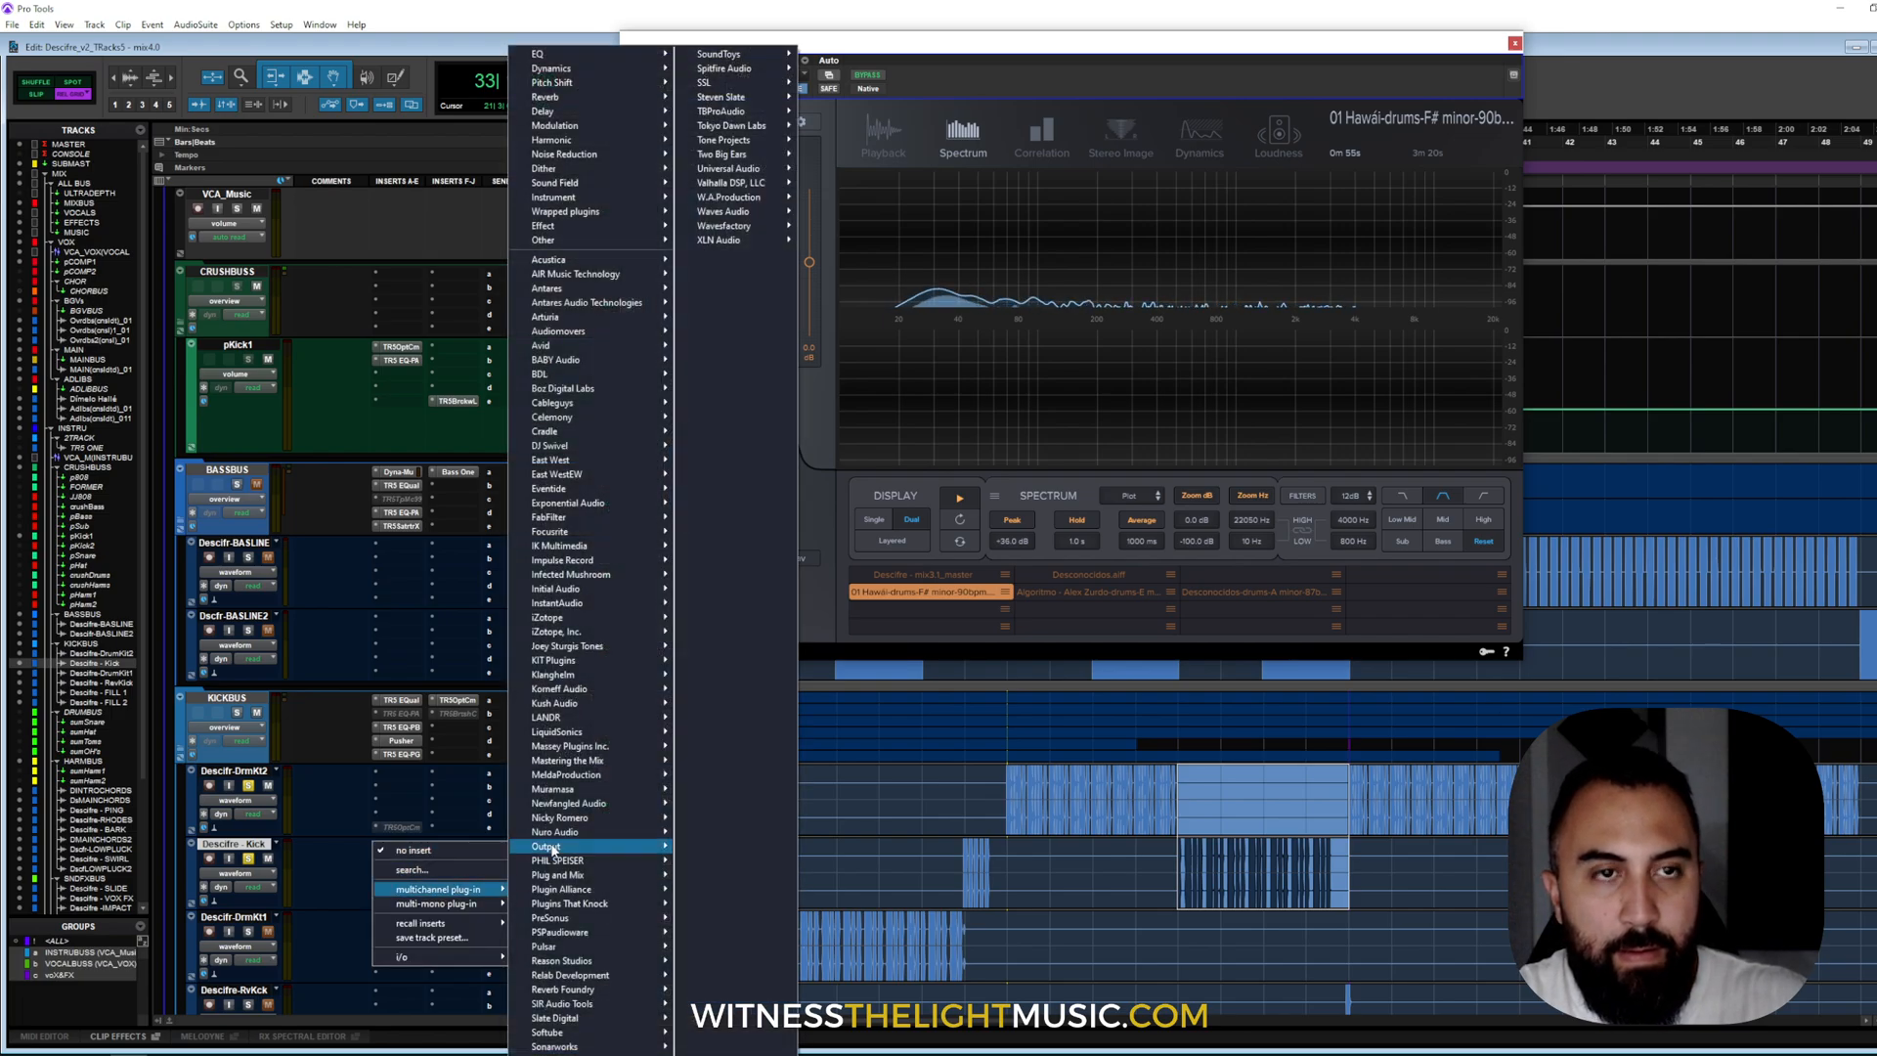
pyautogui.moveTo(591, 55)
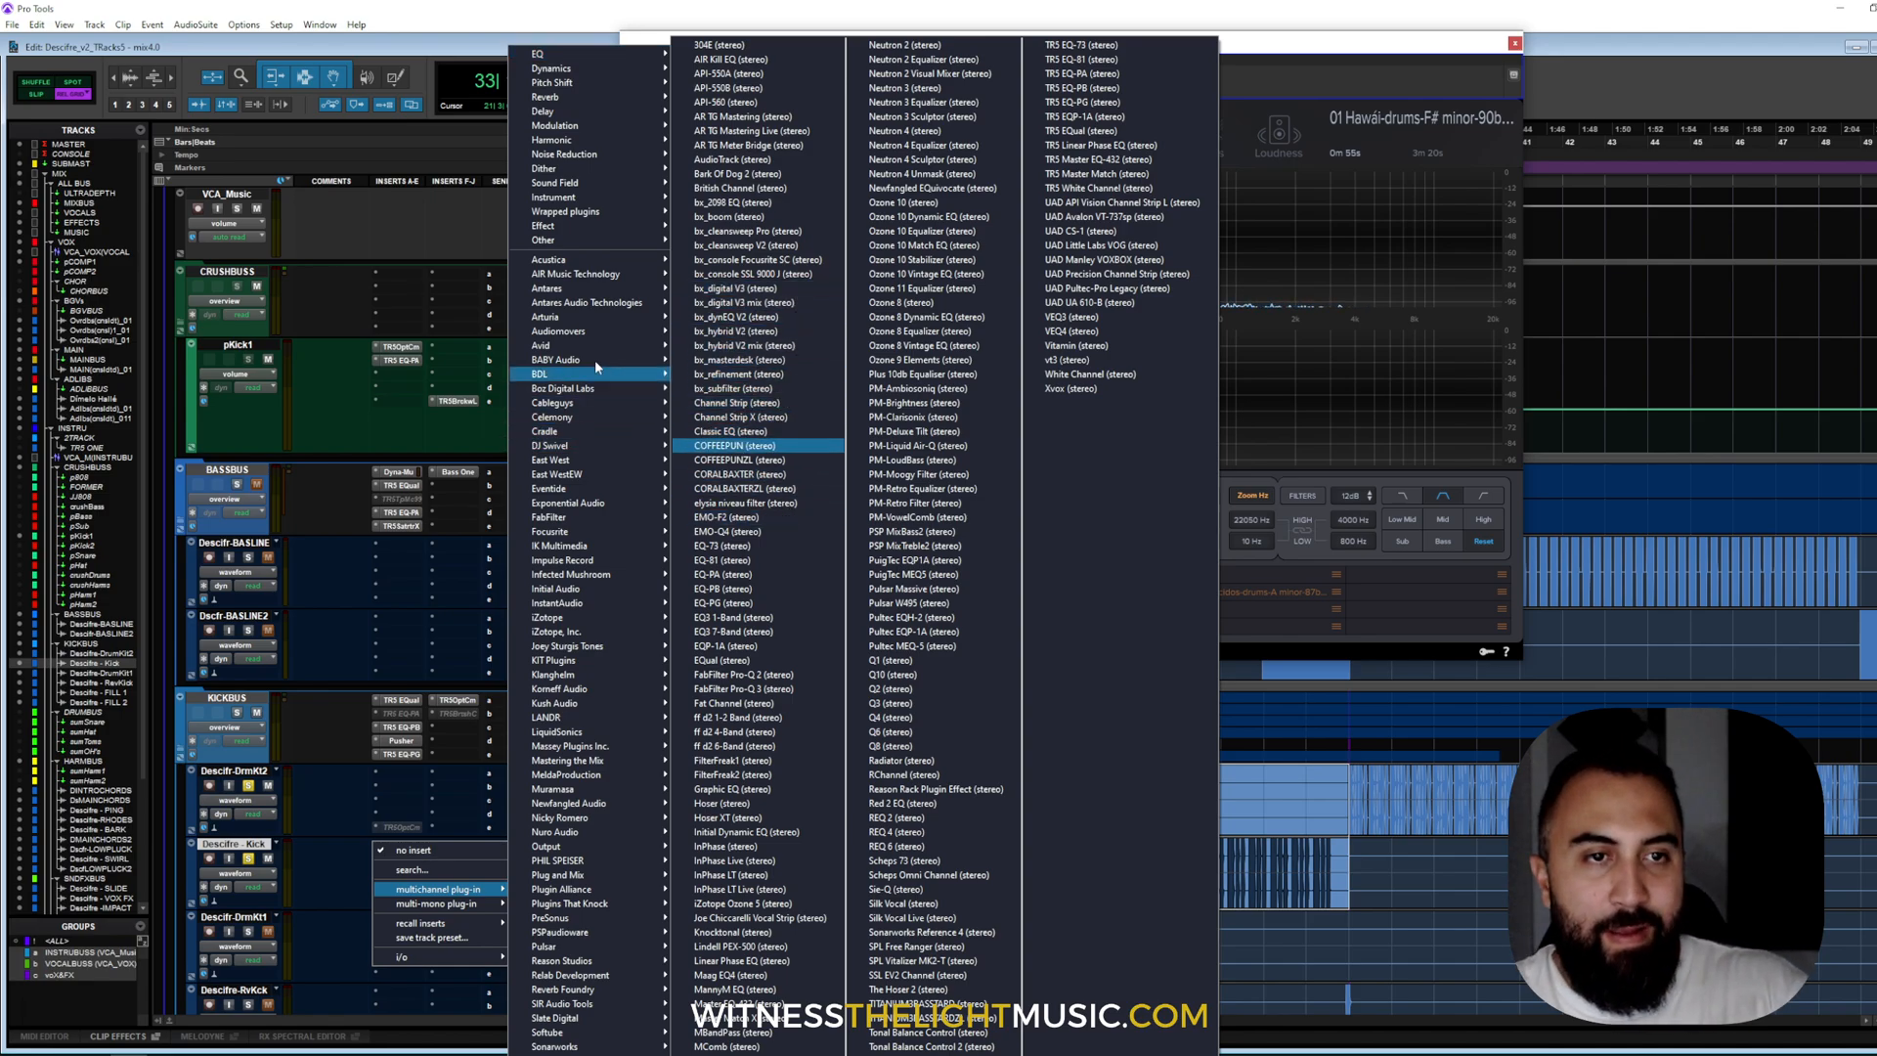
pyautogui.moveTo(608, 342)
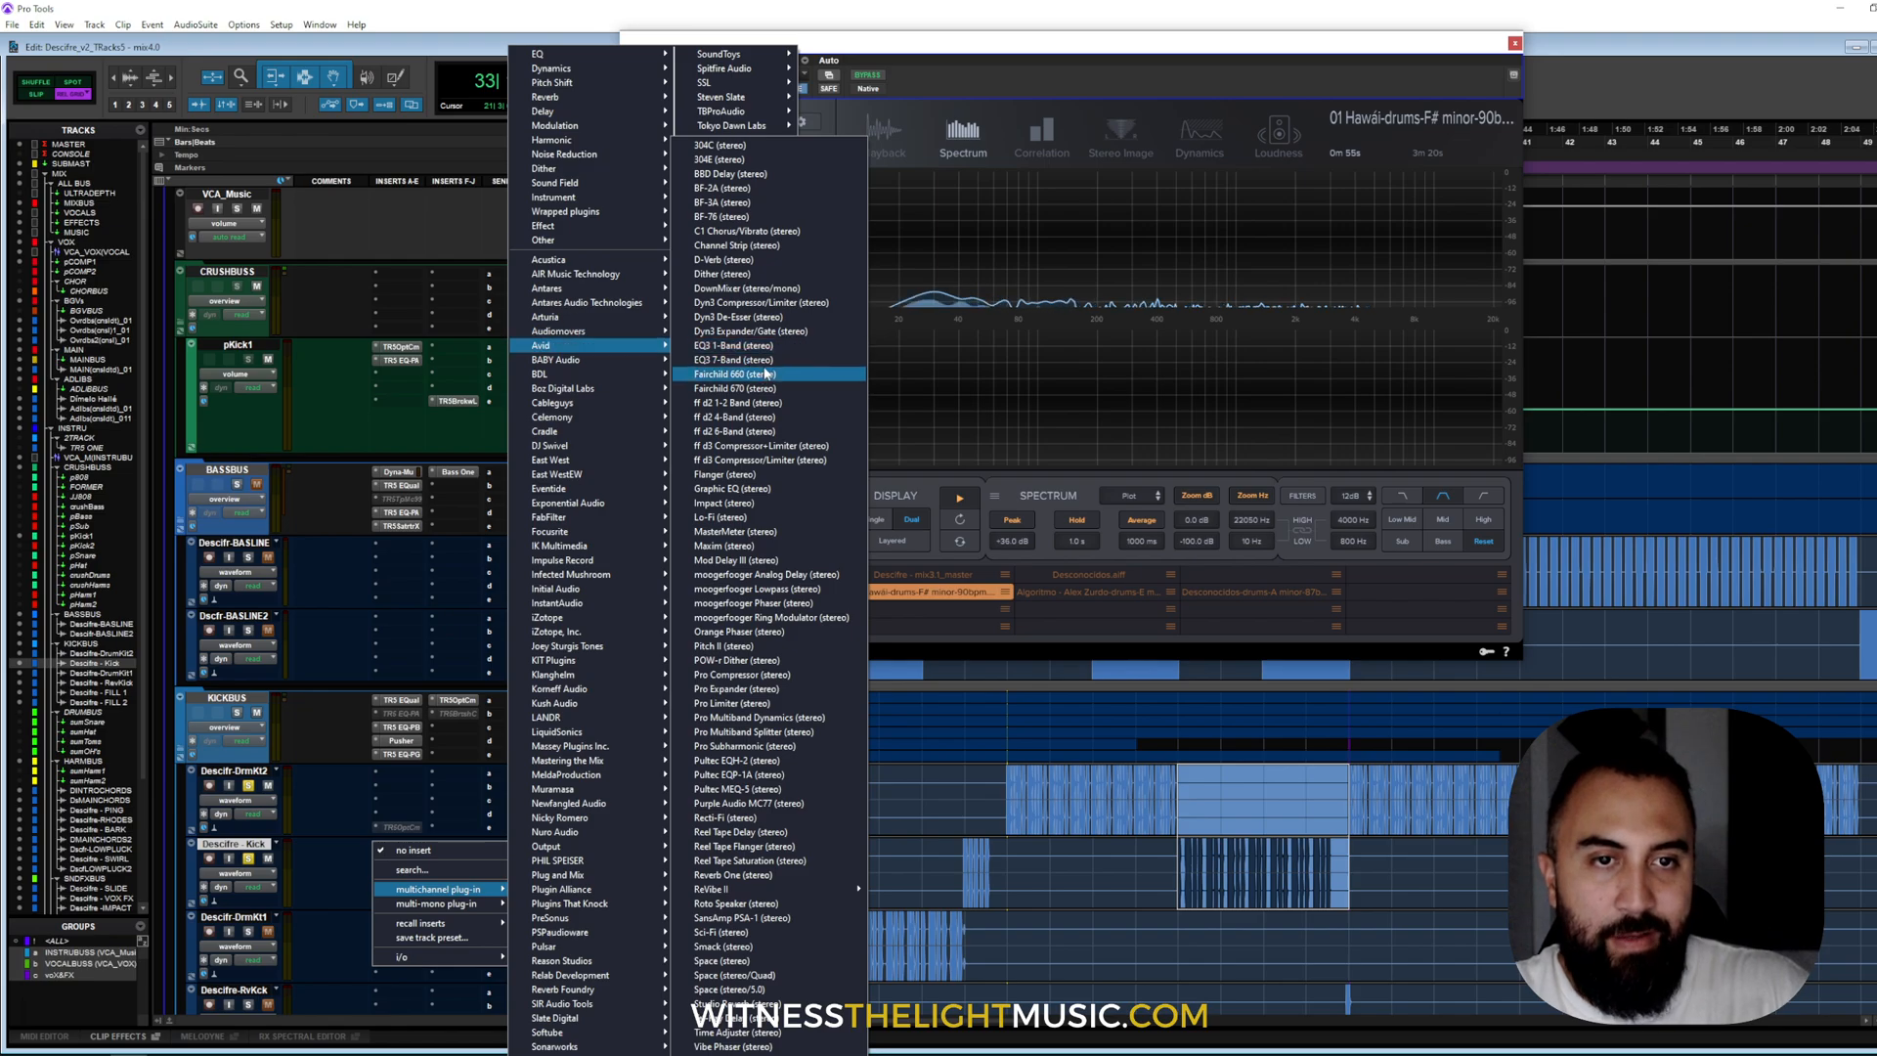
pyautogui.click(733, 359)
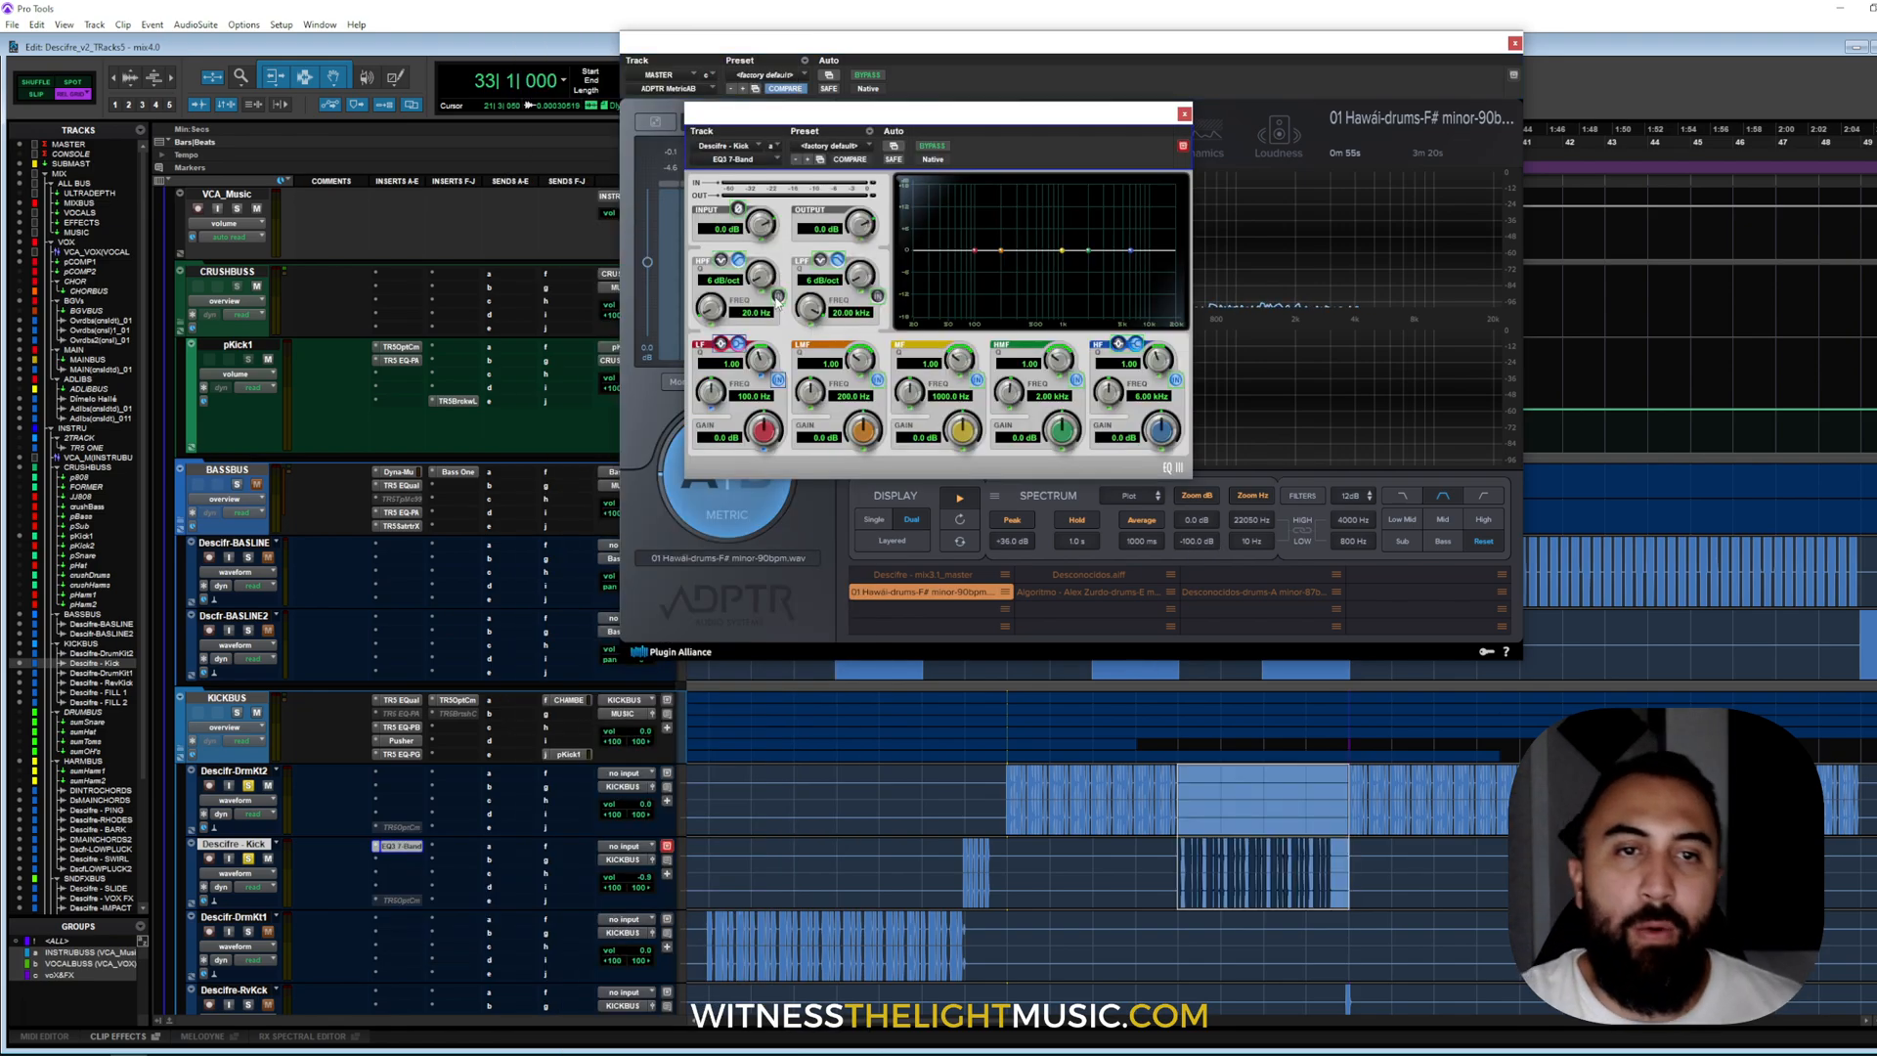
# - Enable the EQ's 24 dB/oct high-pass filter on the kick and raise its frequency to just above 60 Hz during playback
pyautogui.click(778, 295)
pyautogui.press('space')
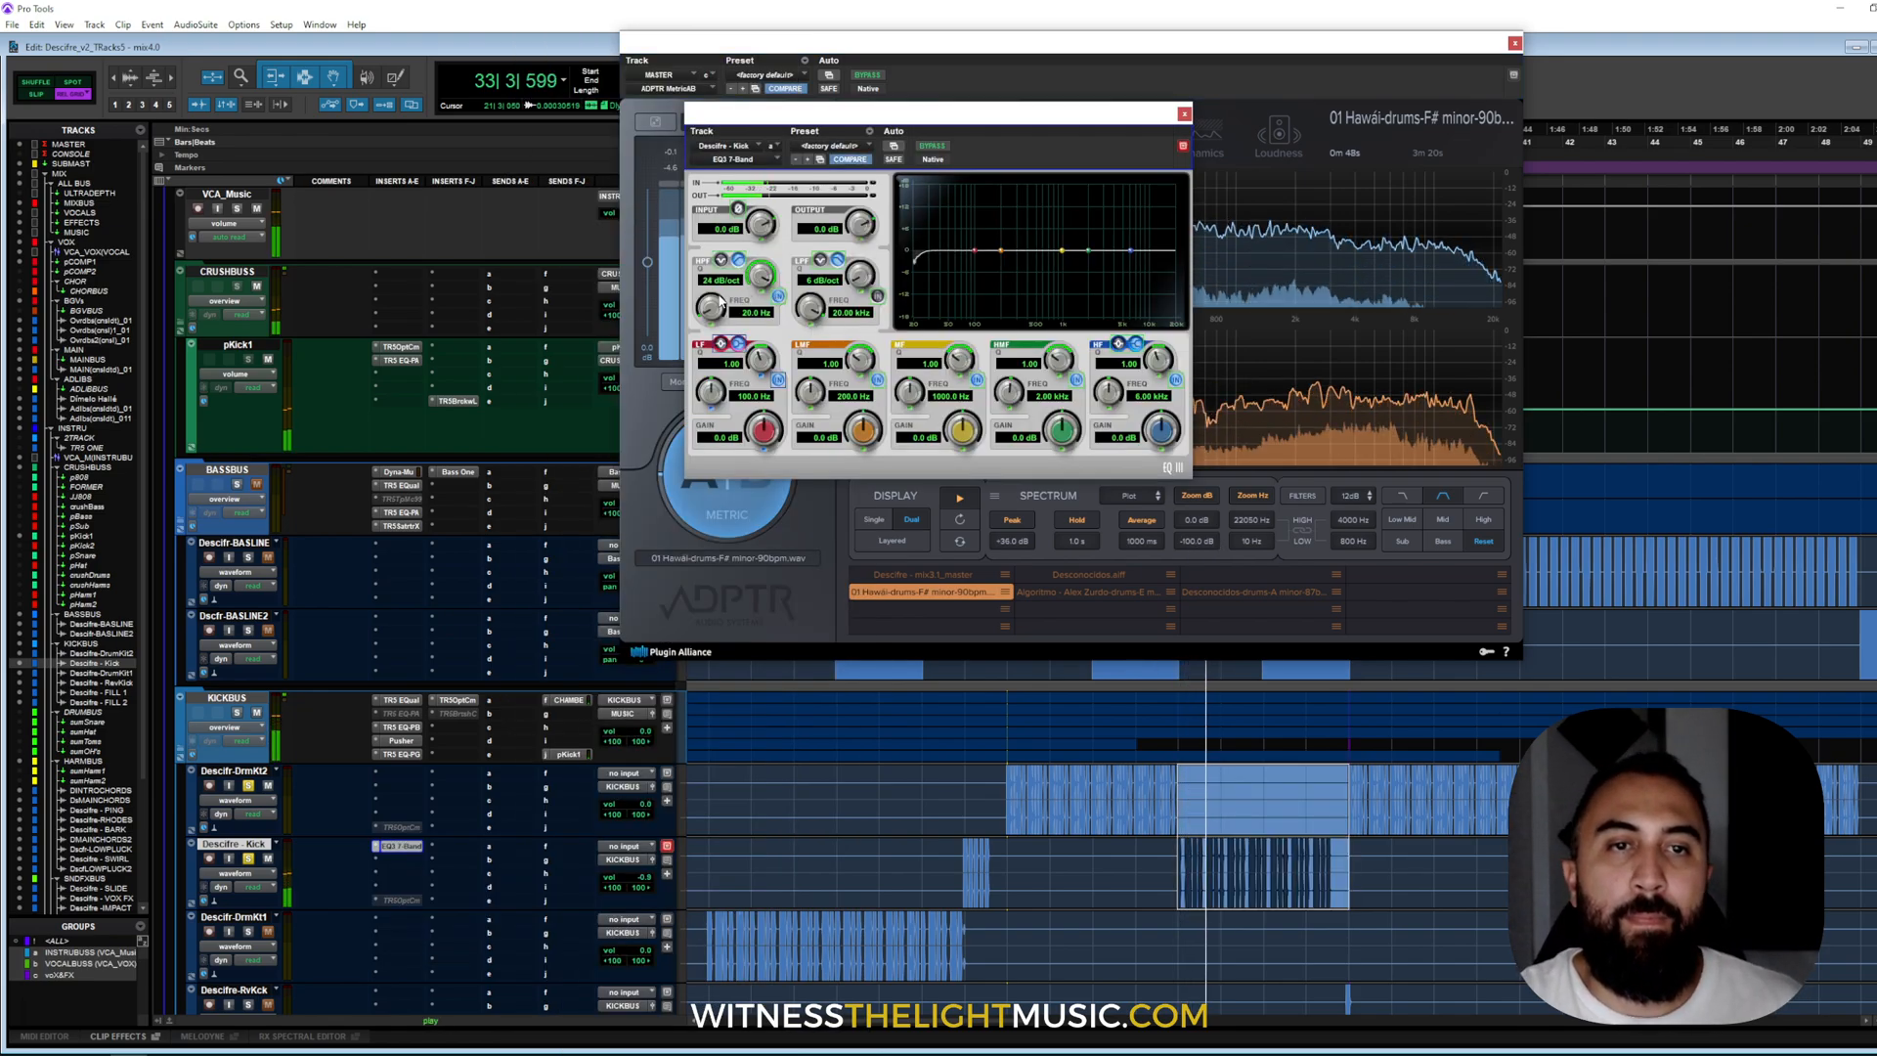
pyautogui.moveTo(721, 303); pyautogui.dragTo(731, 252)
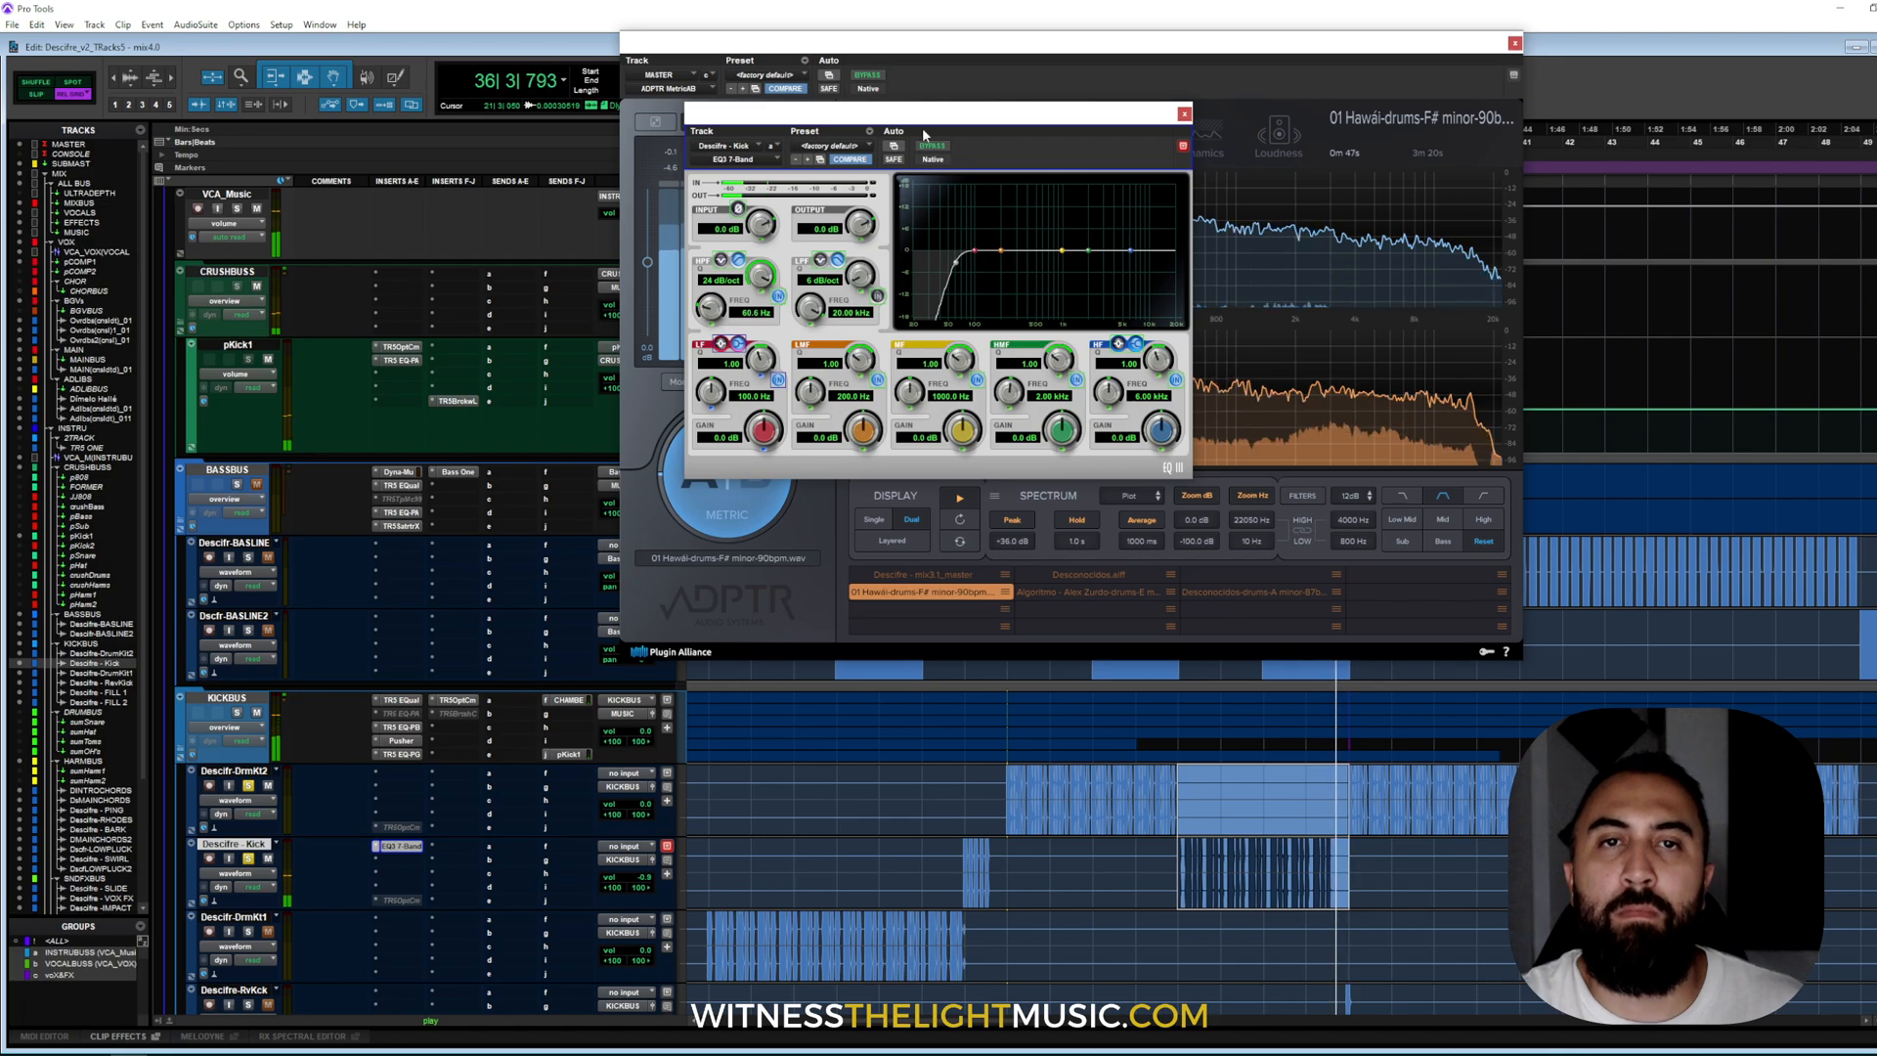
# - Move the EQ beneath Metric AB's spectrum display and compare the filtered kick with the reference, ending on the mix
pyautogui.moveTo(924, 132); pyautogui.dragTo(1016, 669)
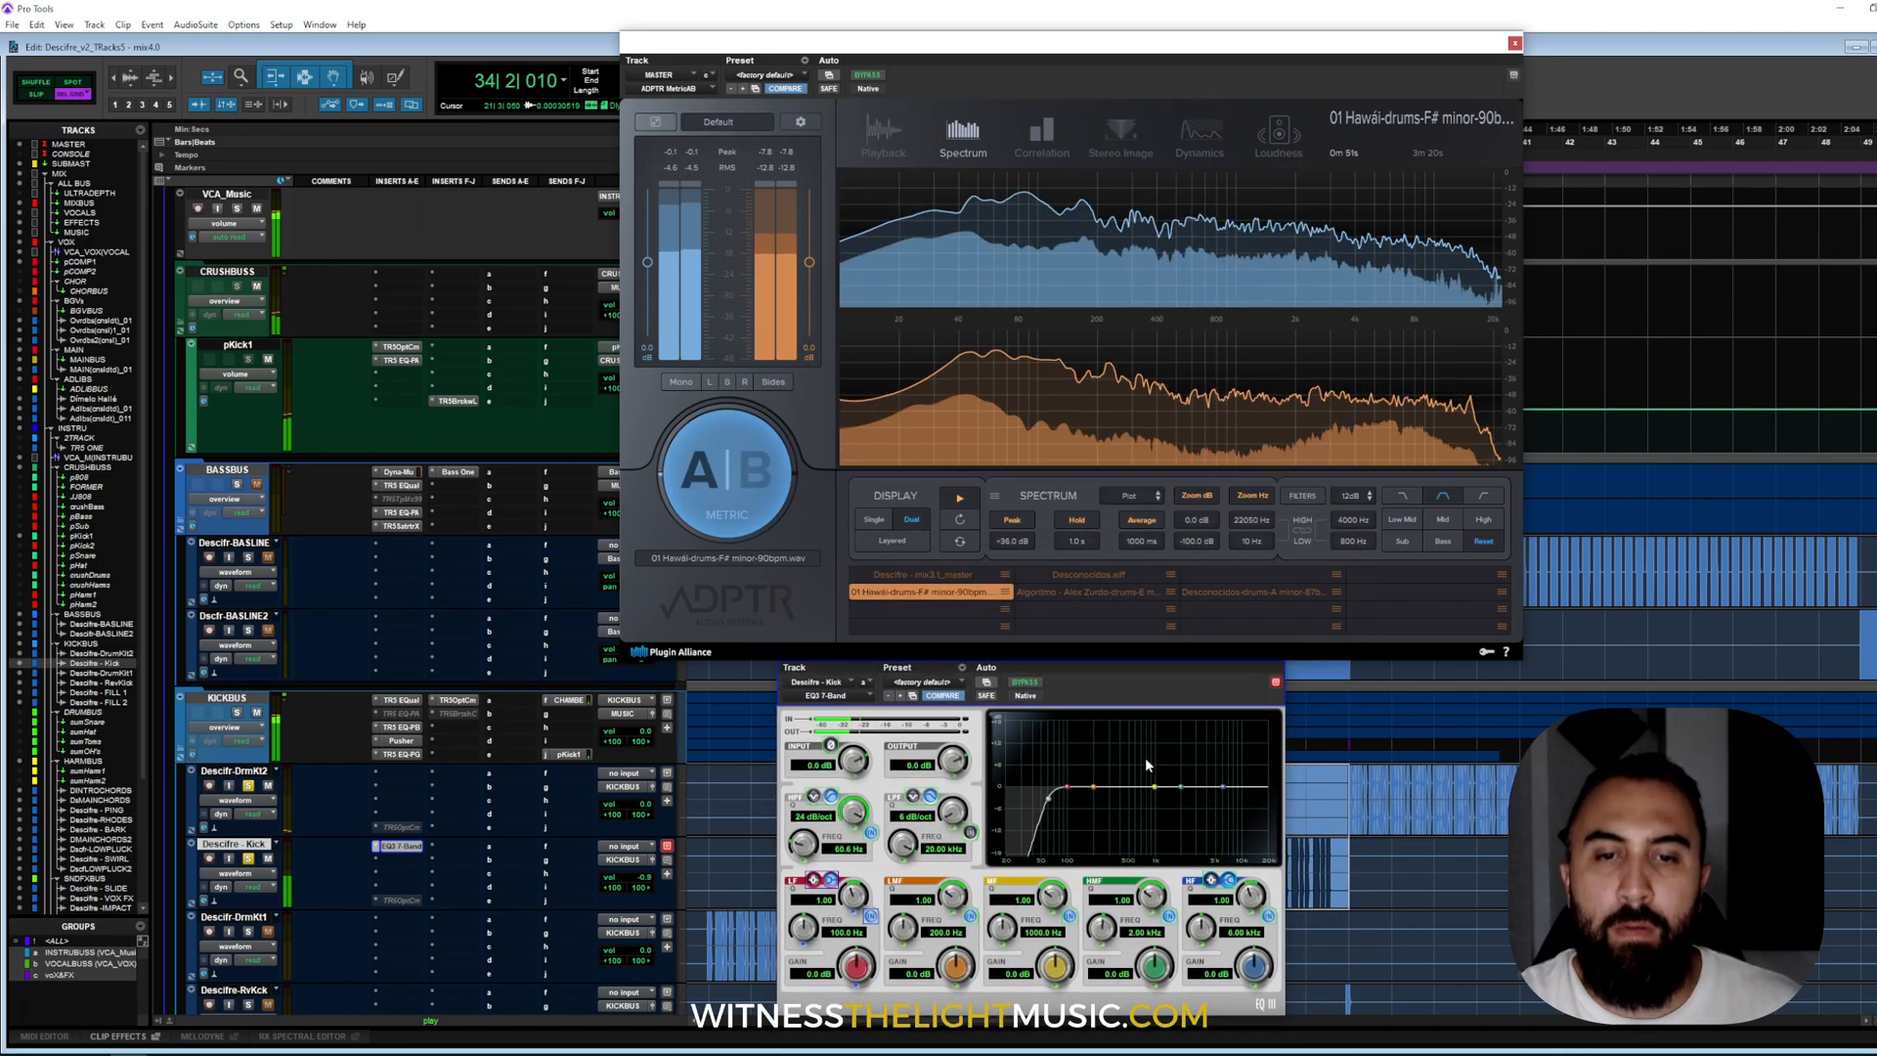
pyautogui.click(730, 485)
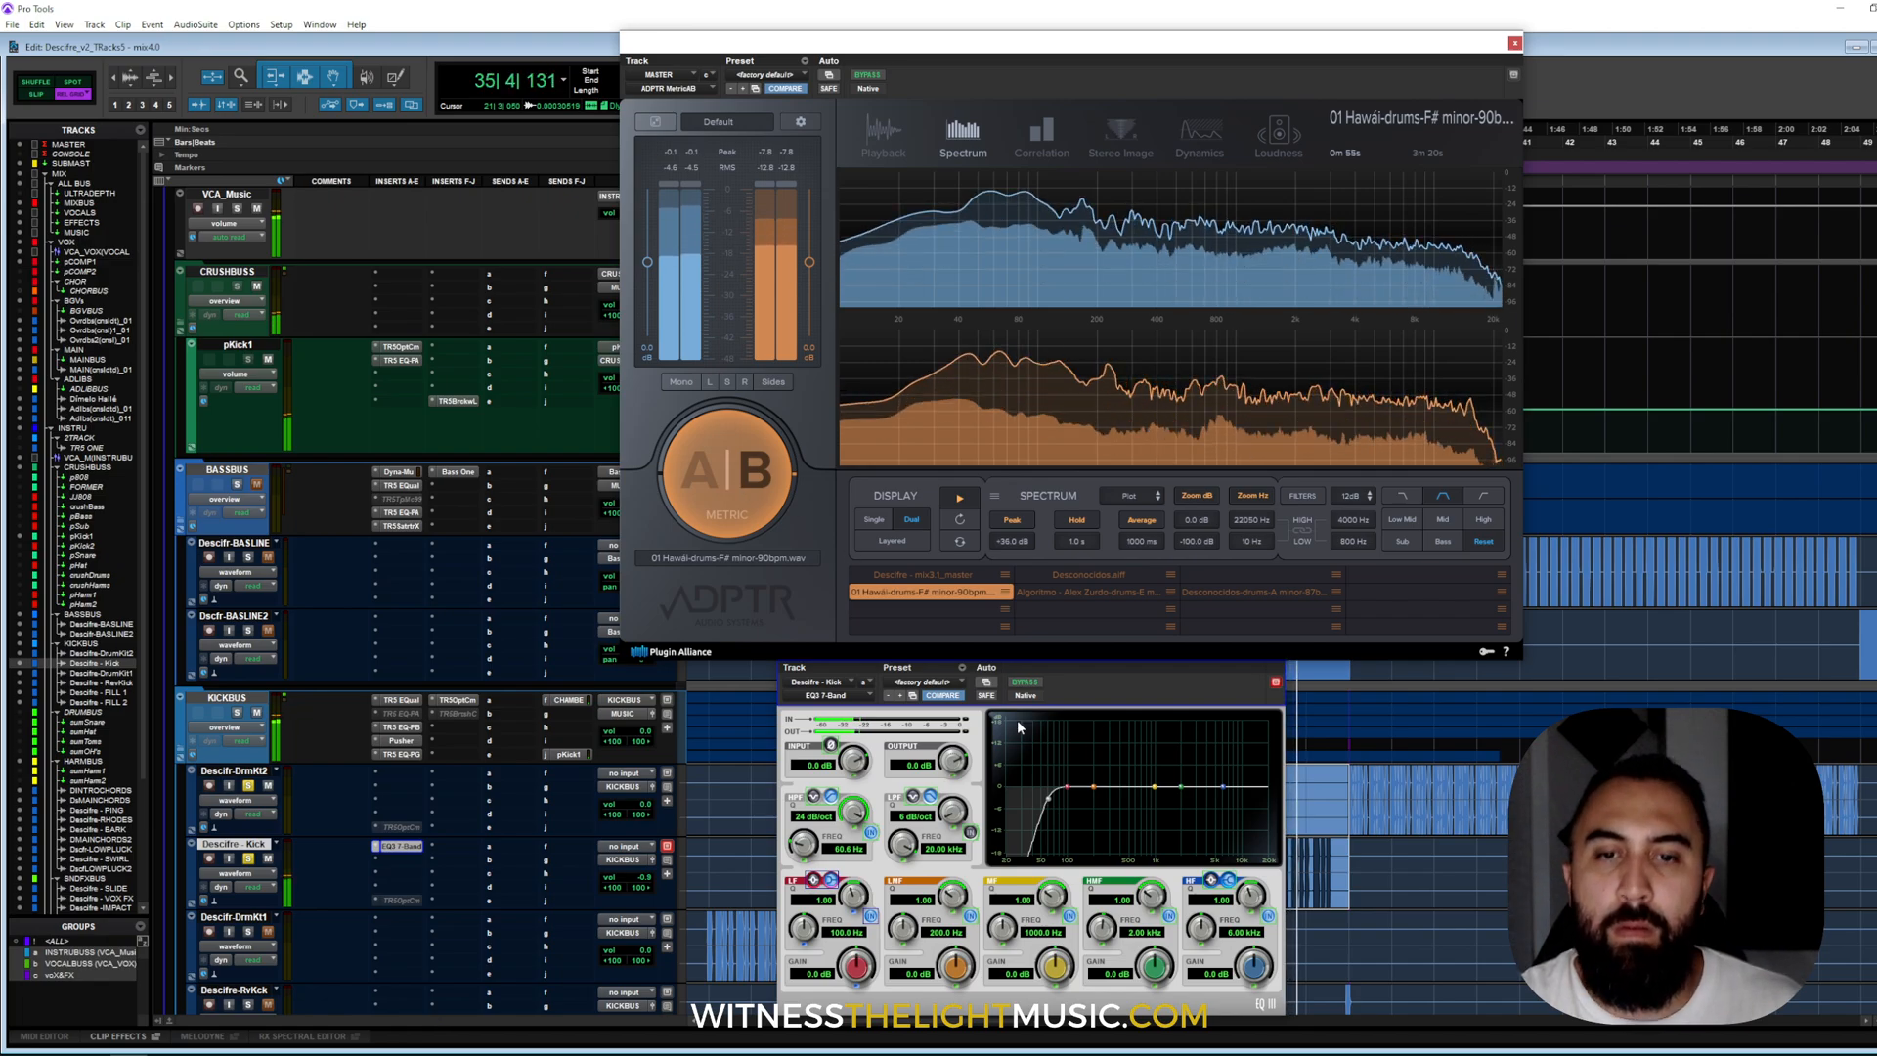
pyautogui.click(1097, 681)
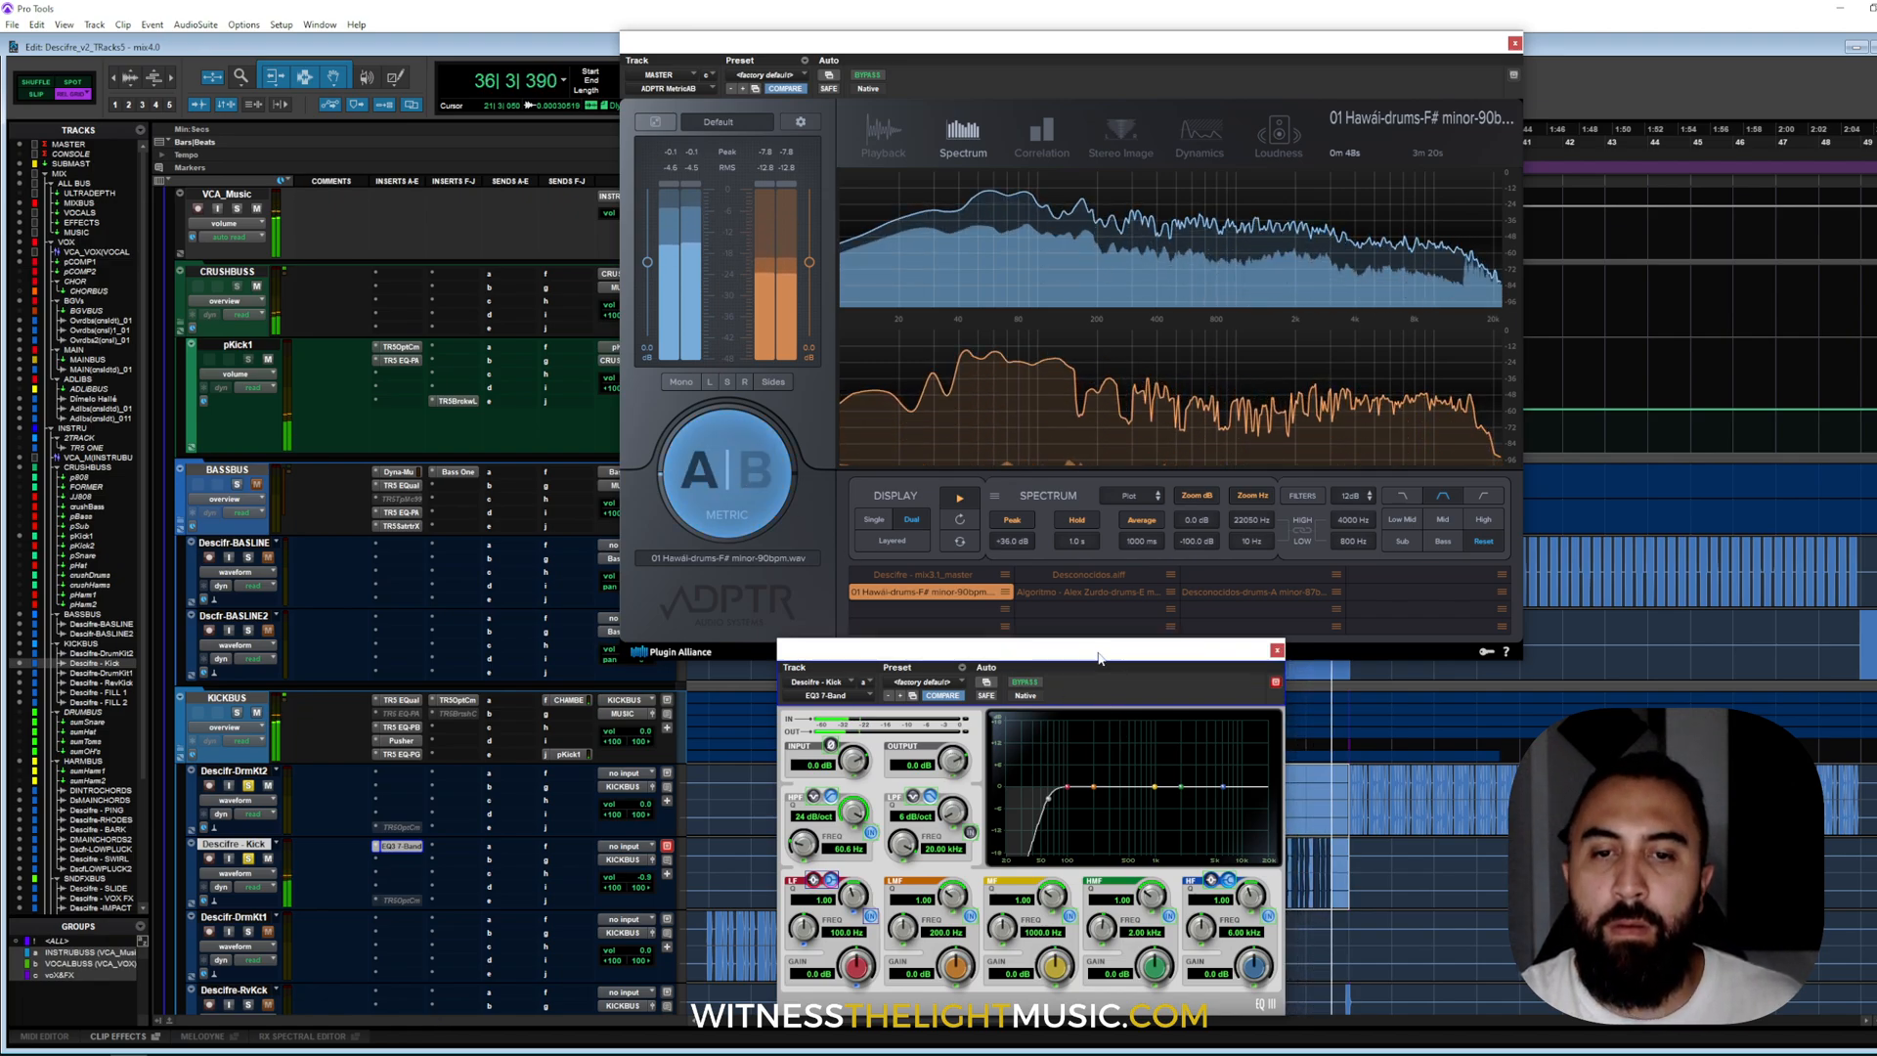
pyautogui.moveTo(1099, 658); pyautogui.dragTo(1107, 532)
pyautogui.click(723, 454)
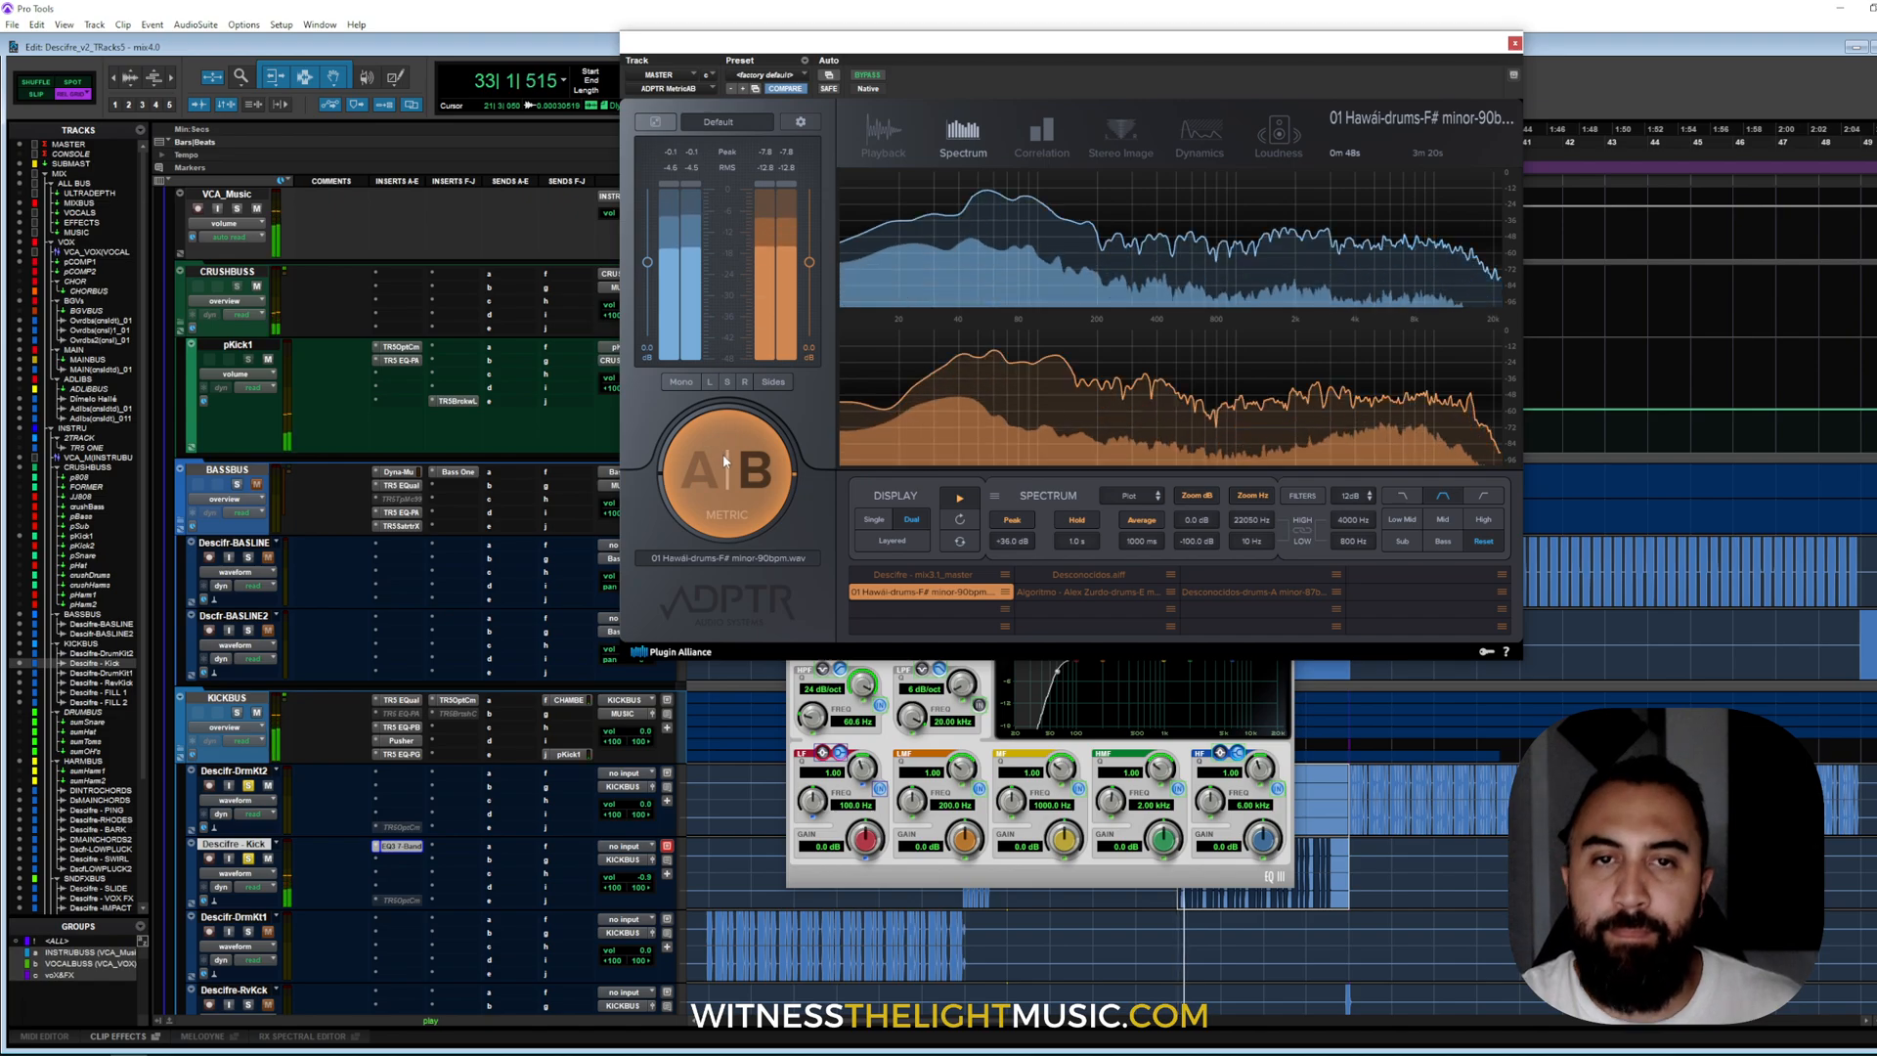
pyautogui.click(770, 493)
# - Audition a slight low-mid boost near the high-pass cutoff on the kick EQ, reset its gain, and restart playback
pyautogui.click(1107, 696)
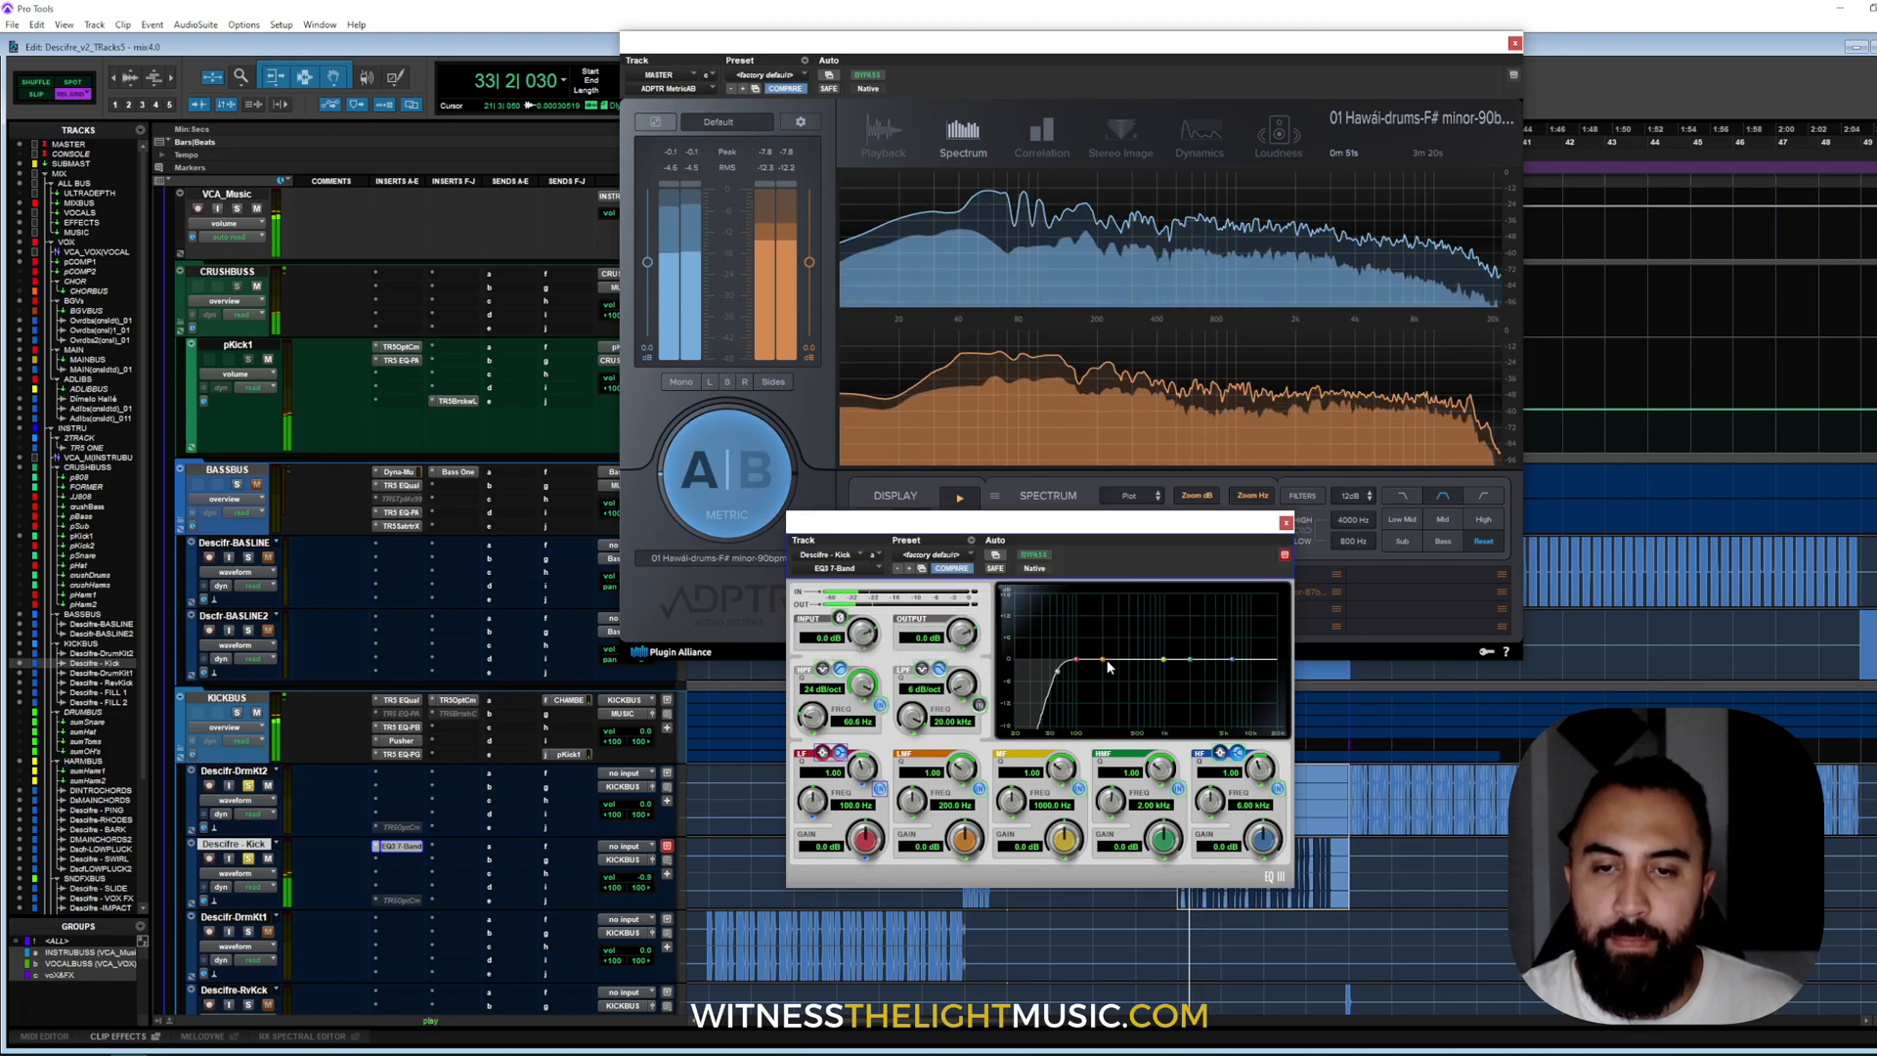
pyautogui.moveTo(1136, 658); pyautogui.dragTo(1073, 652)
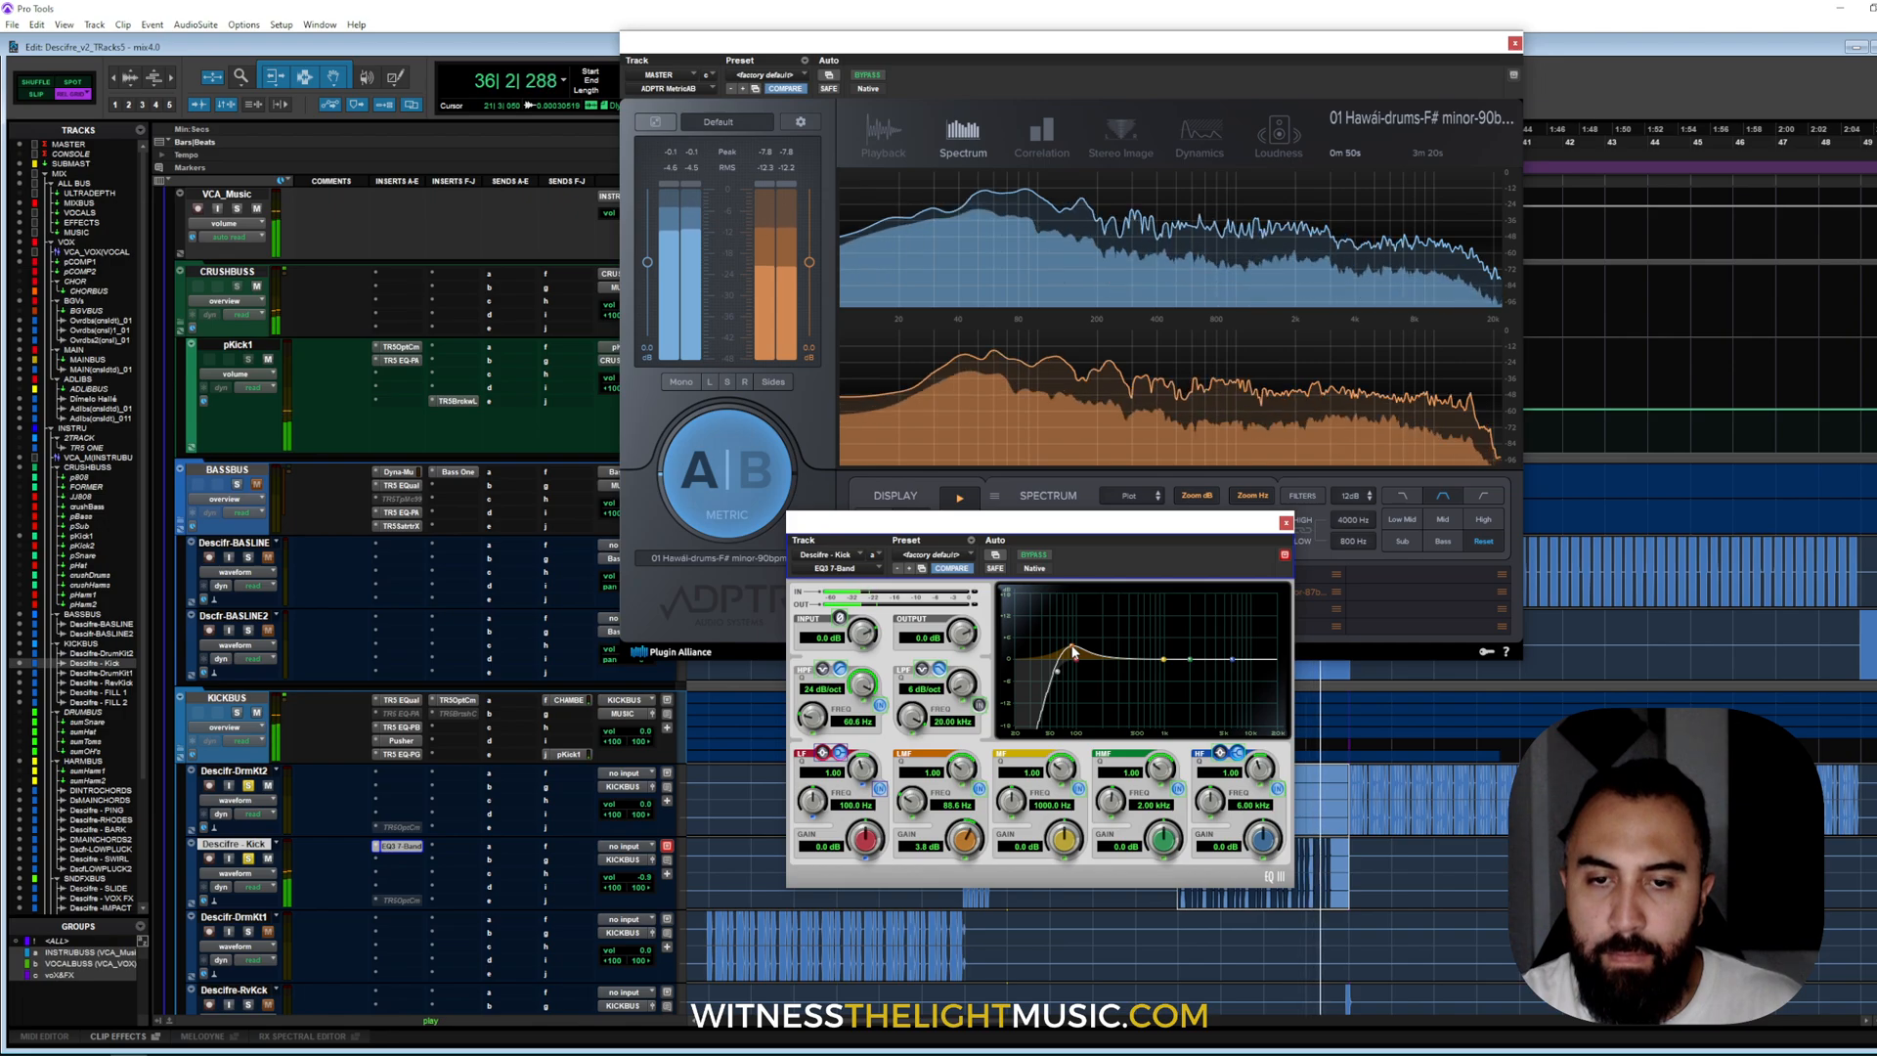
pyautogui.keyDown('alt'); pyautogui.click(965, 838); pyautogui.keyUp('alt')
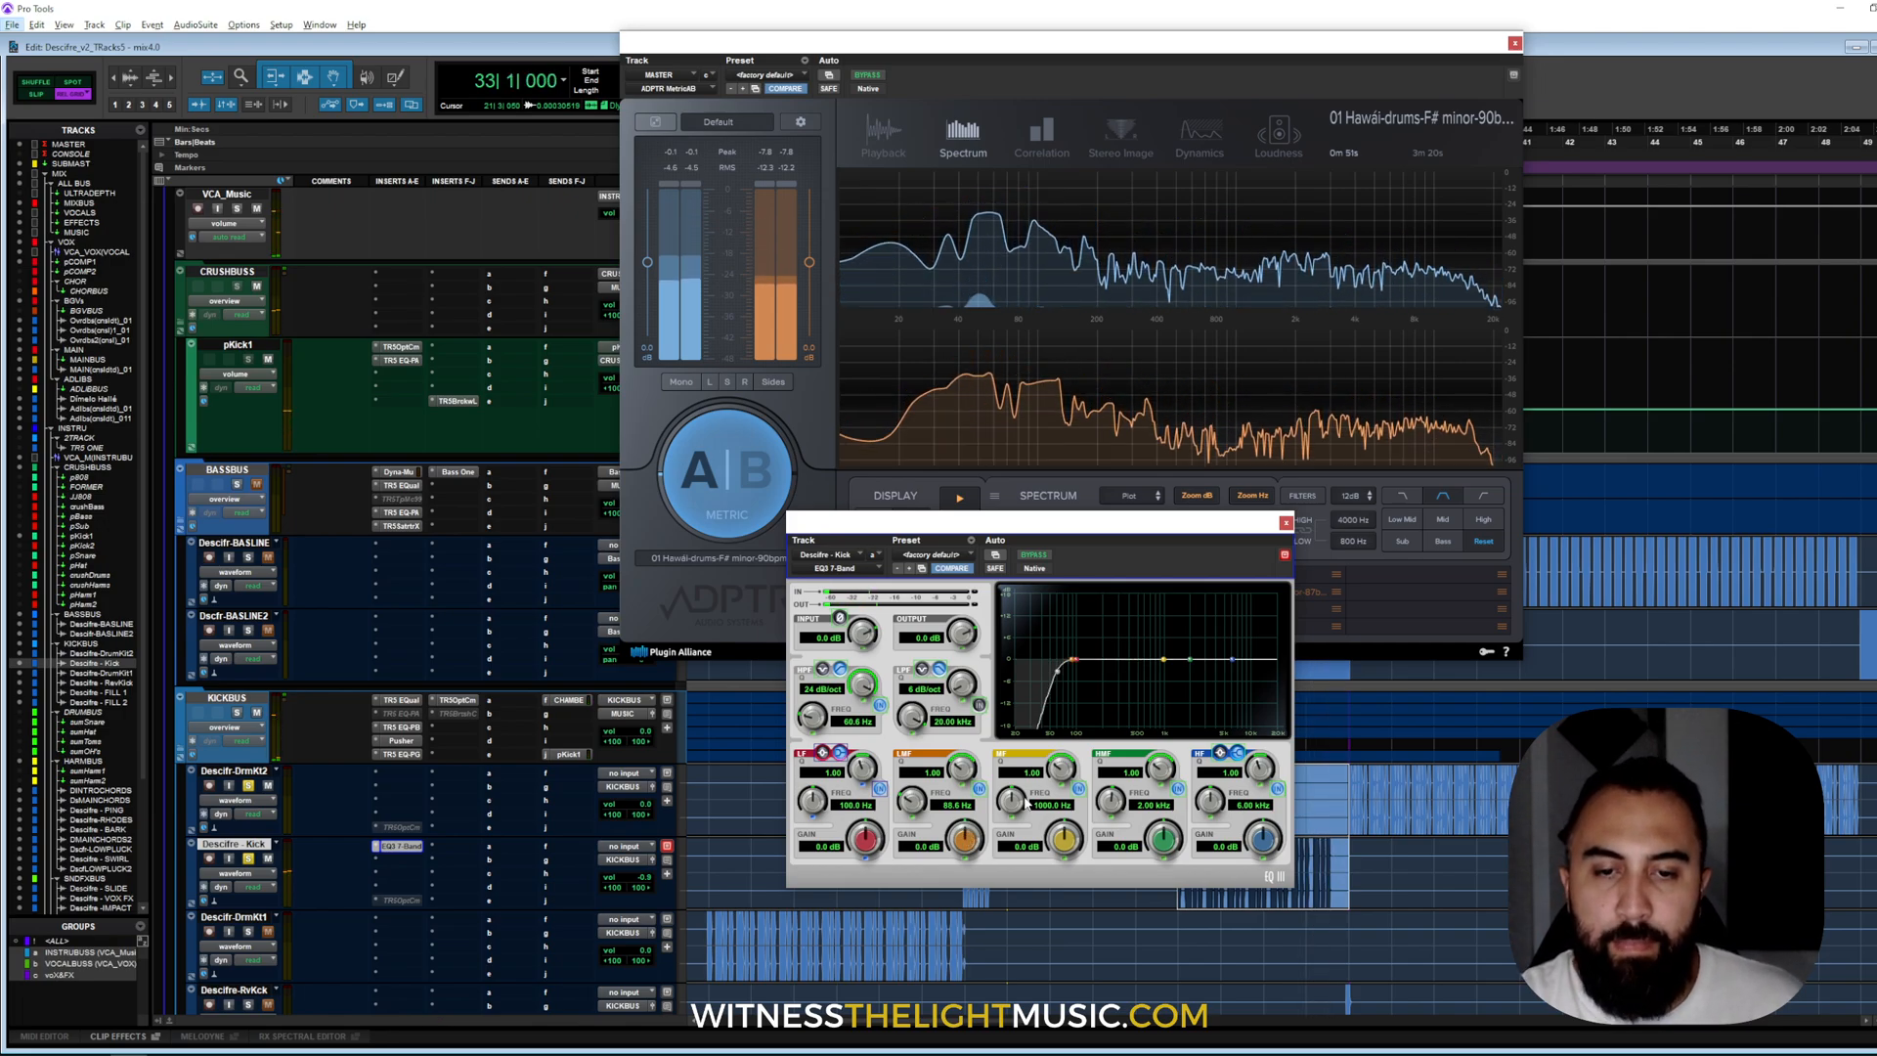
pyautogui.hotkey('alt', 'space')
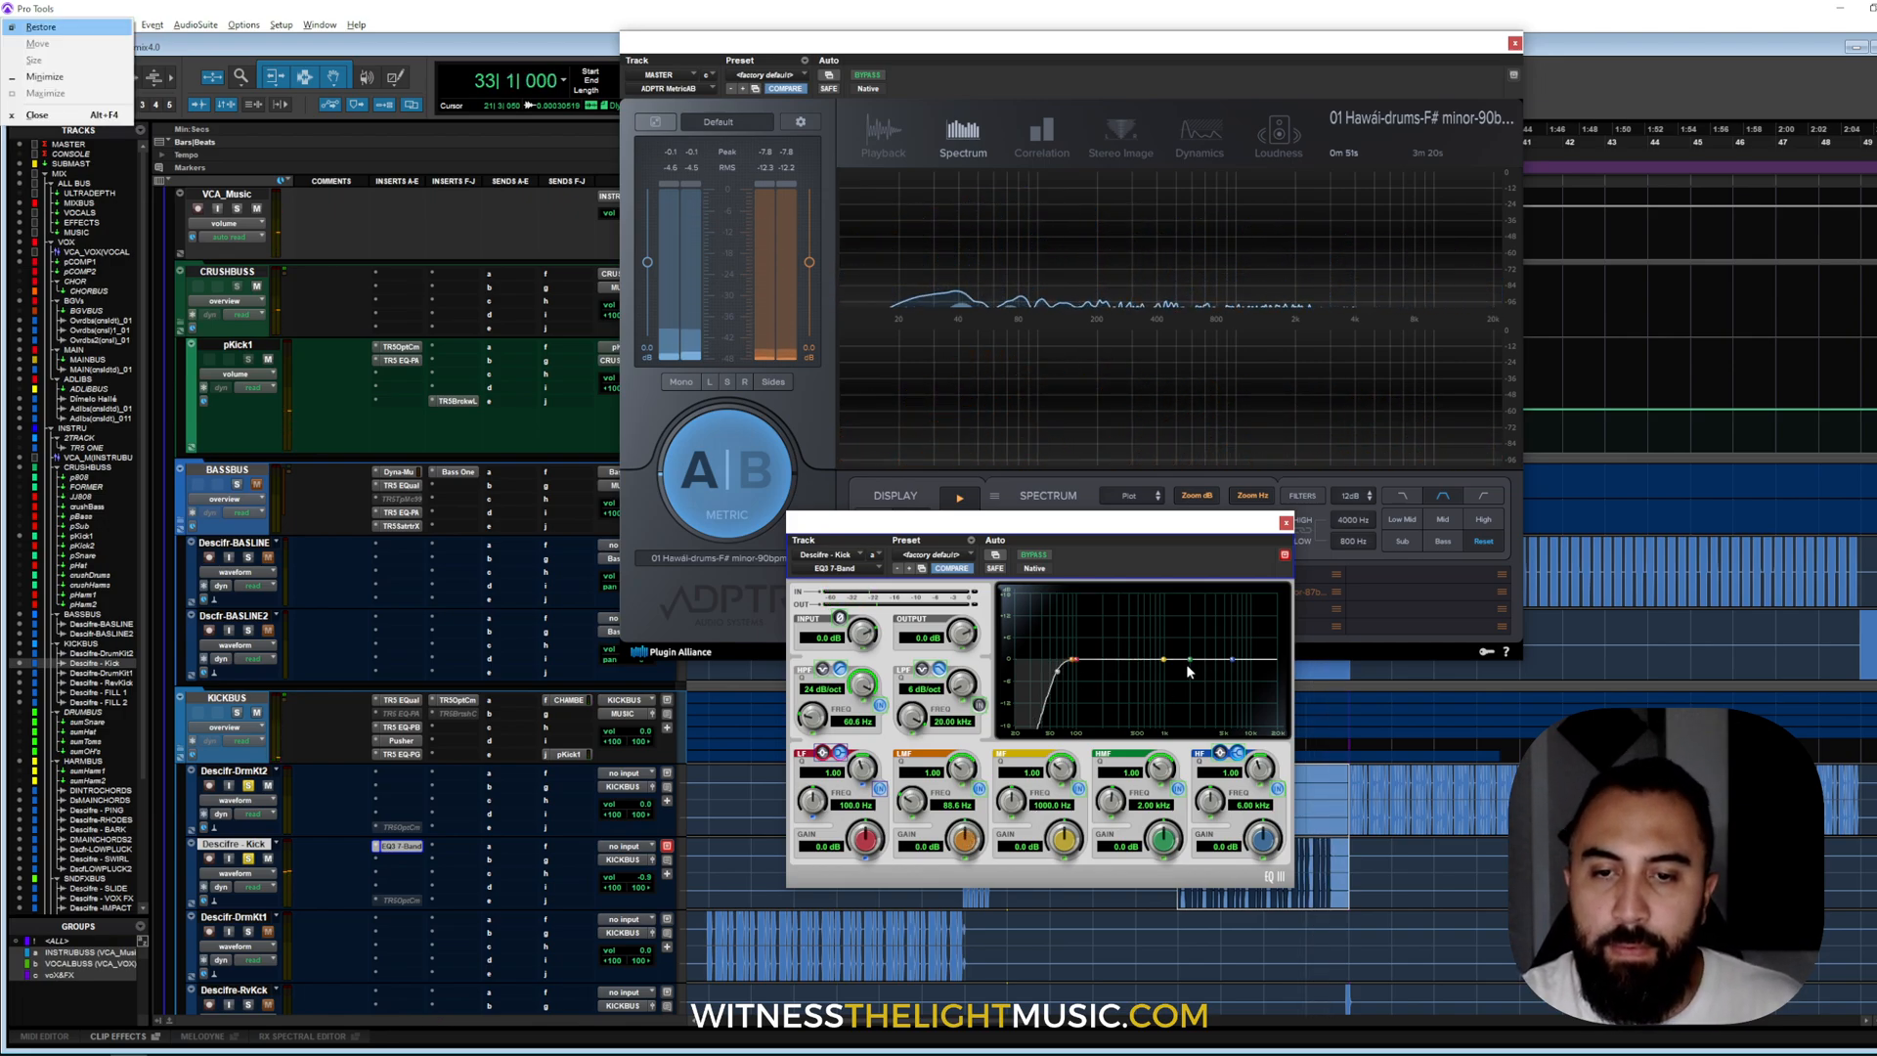
pyautogui.press('Escape')
pyautogui.press('space')
# - Audition a high-mid boost of about 2.1 dB at 632.5 Hz on the kick EQ, and reset its gain
pyautogui.moveTo(1188, 661); pyautogui.dragTo(1145, 652)
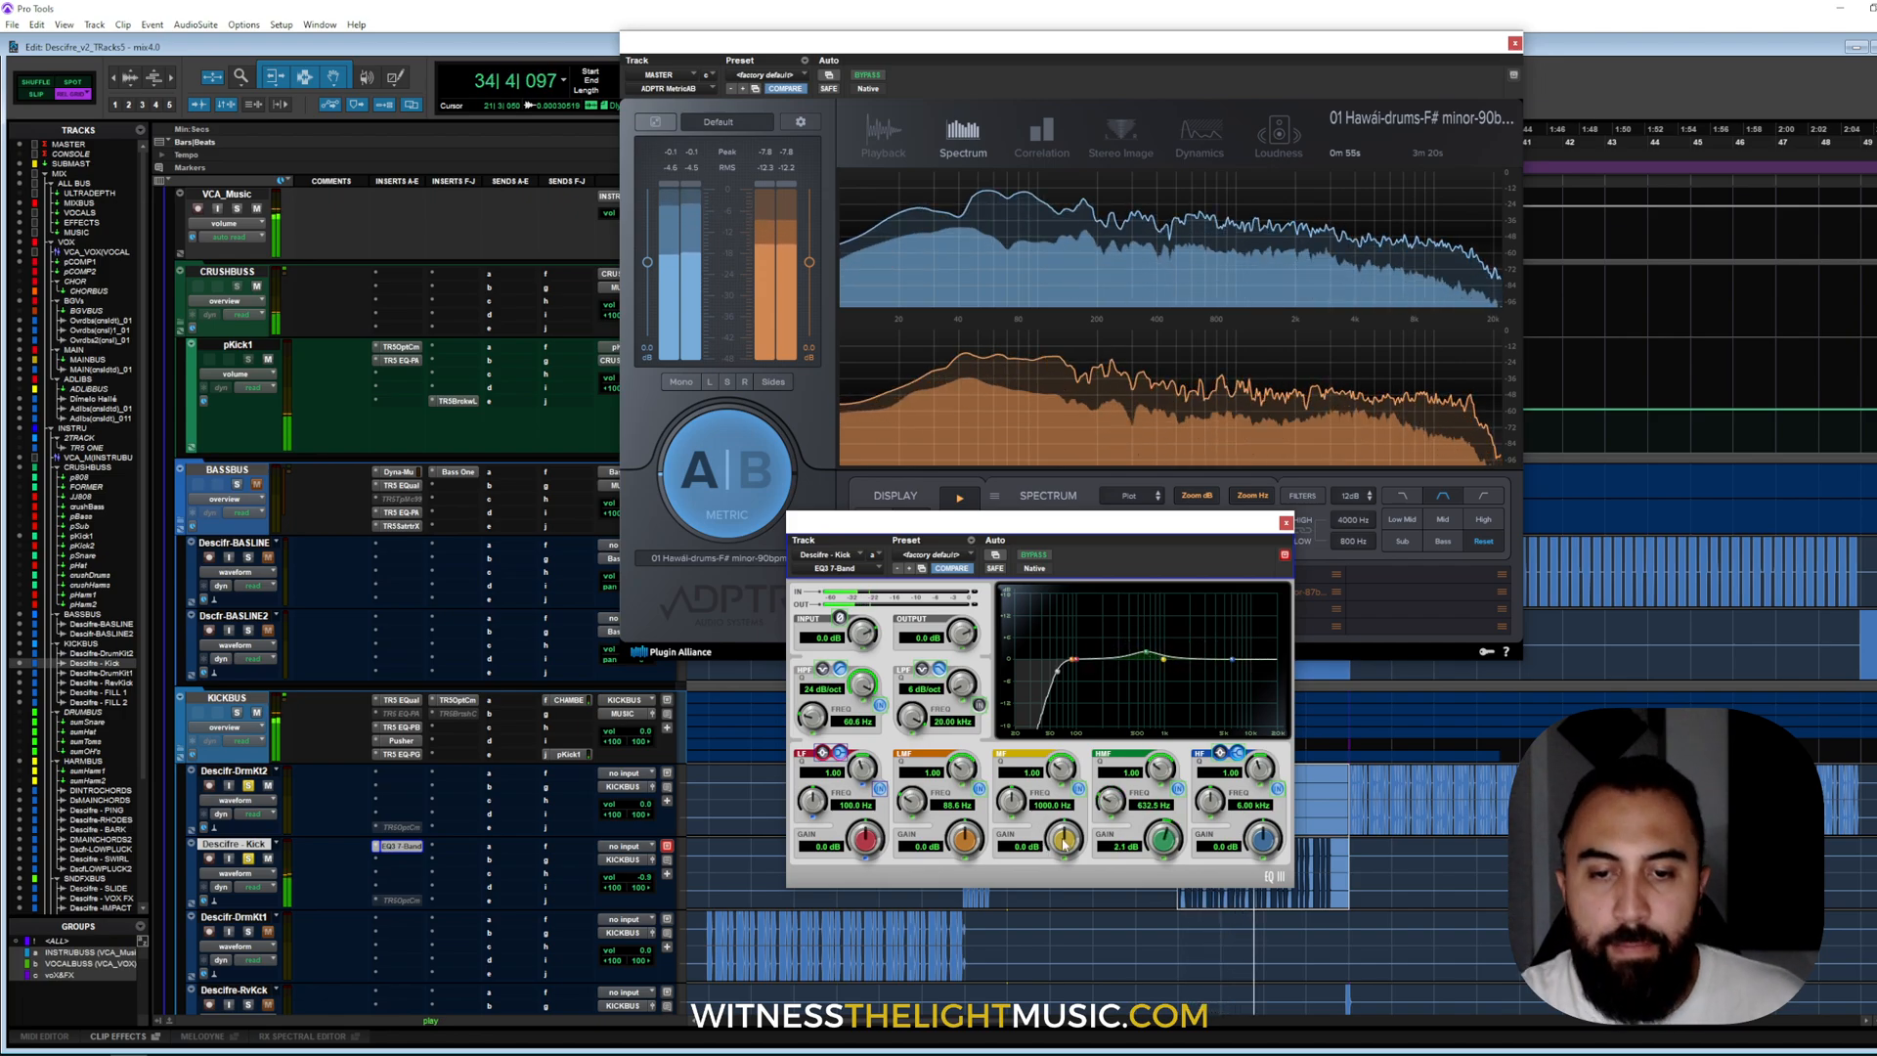
pyautogui.keyDown('alt'); pyautogui.click(1163, 840); pyautogui.keyUp('alt')
pyautogui.hotkey('alt', 'space')
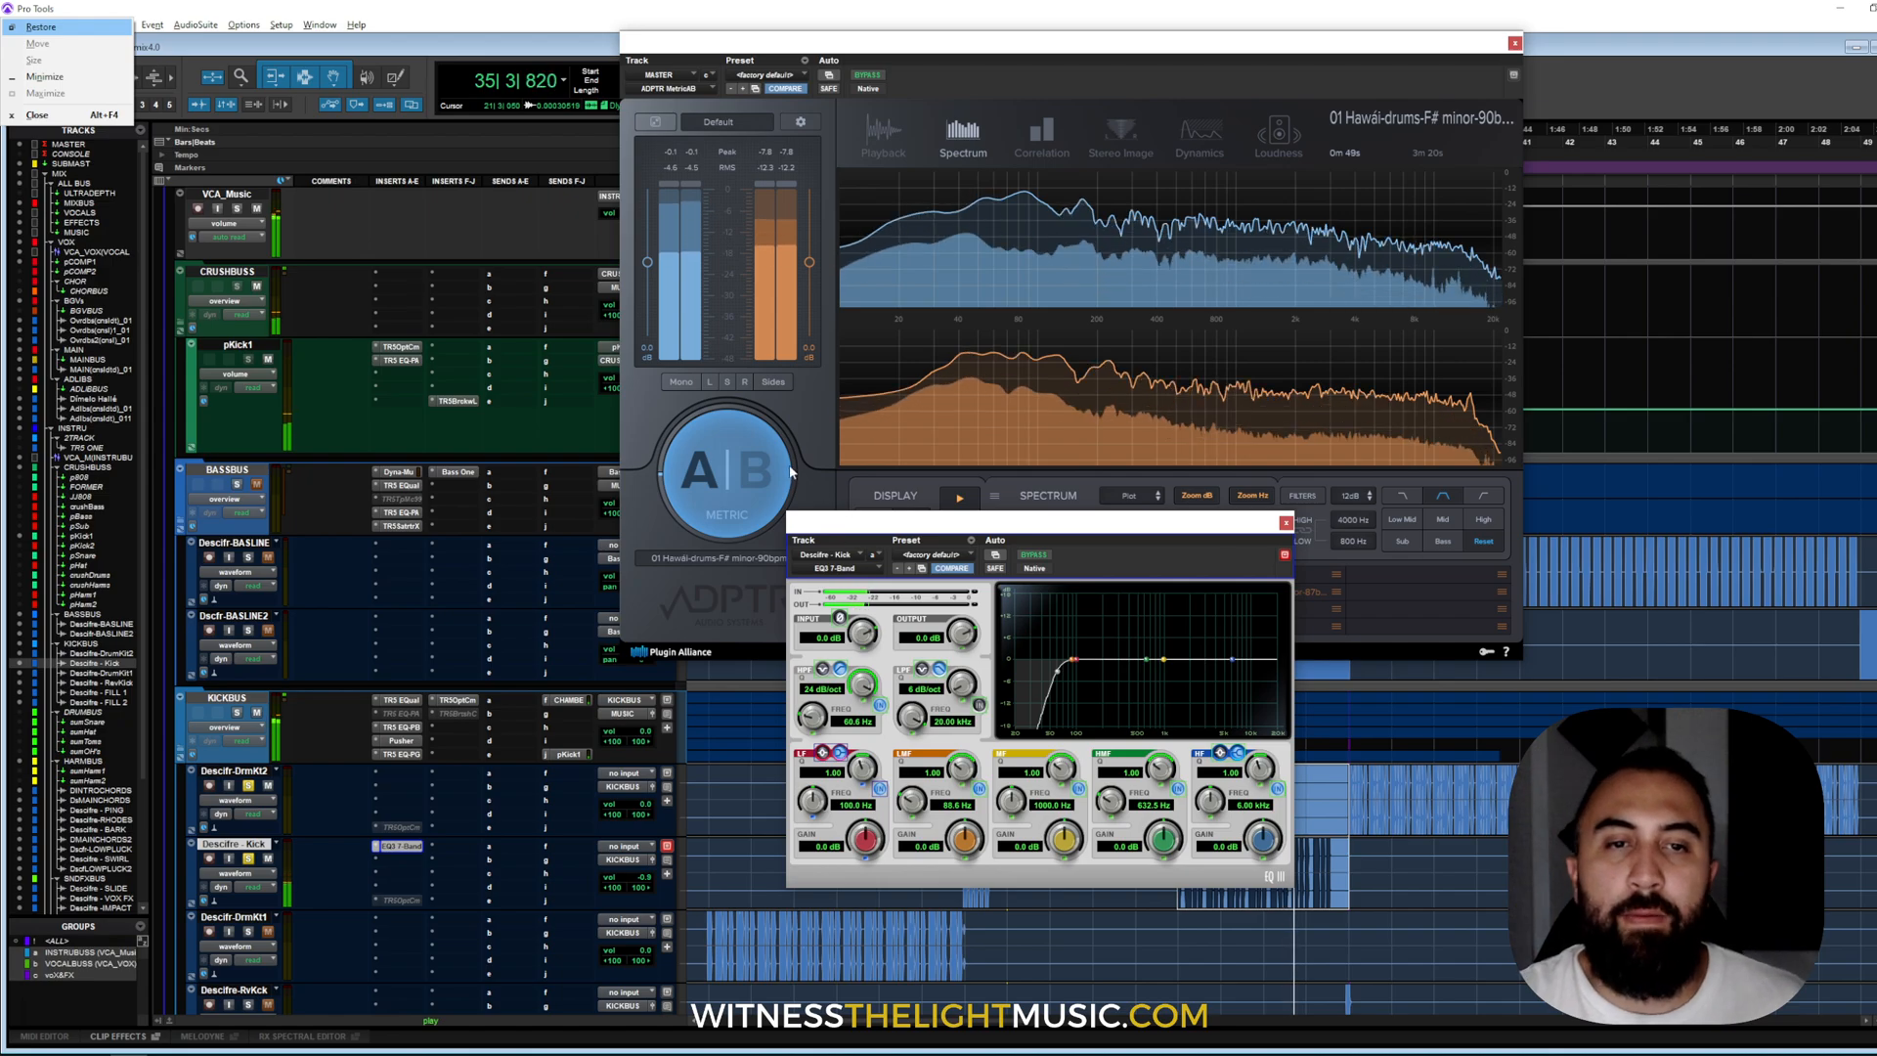
# - Close the Metric AB and kick EQ3 7-Band windows to uncover the session tracks
pyautogui.click(819, 422)
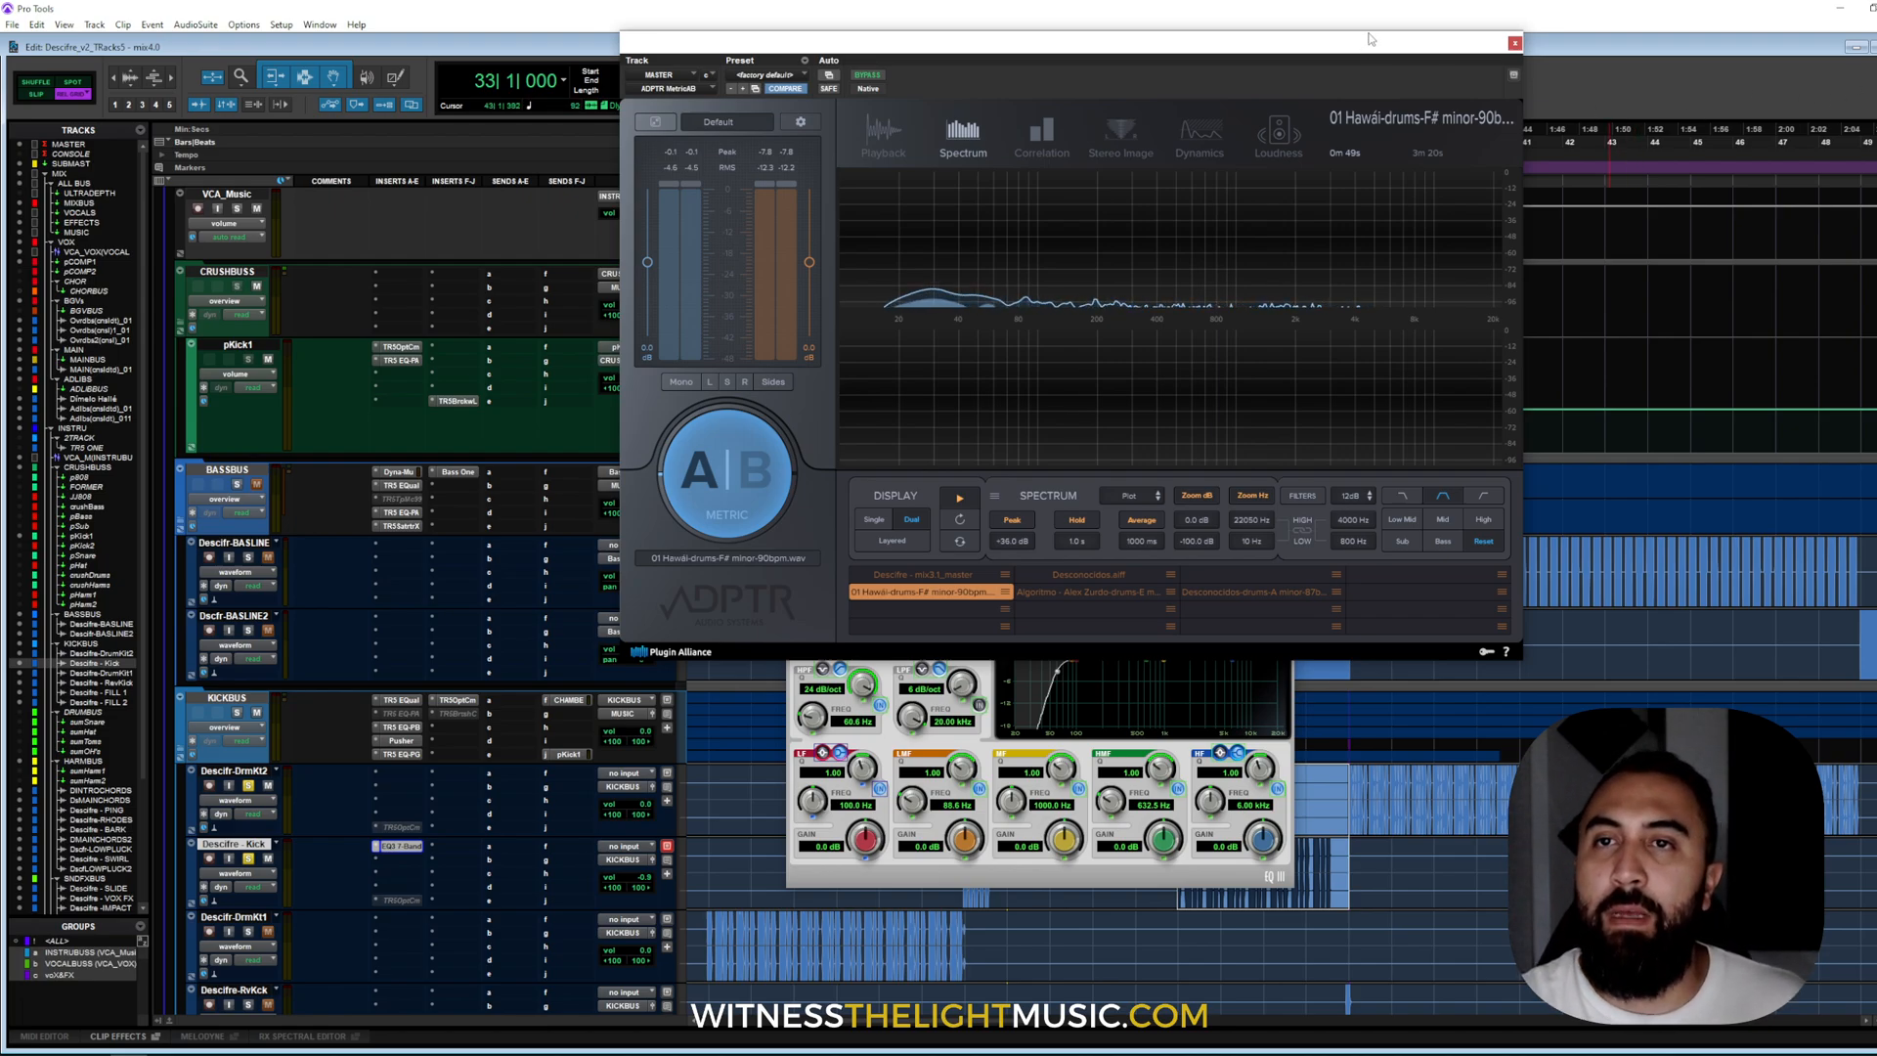
pyautogui.moveTo(1369, 39); pyautogui.dragTo(1365, 76)
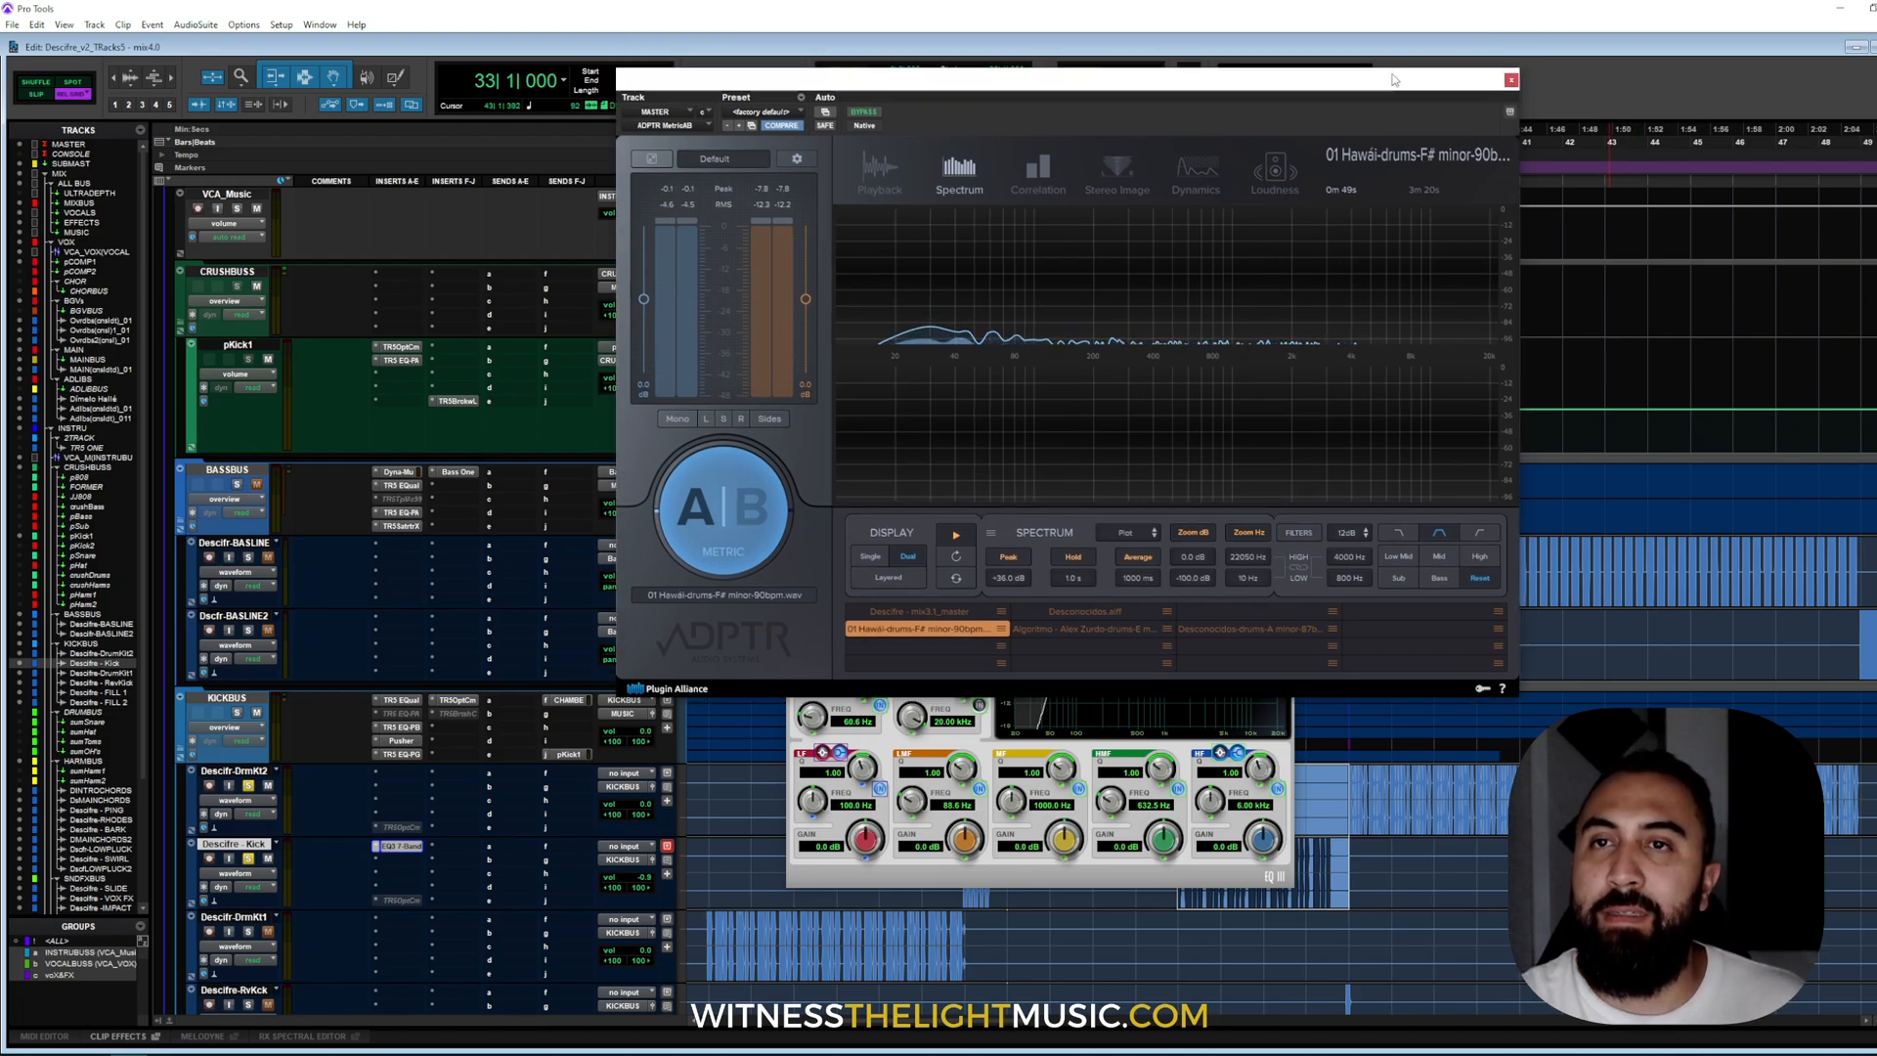
pyautogui.click(1511, 80)
pyautogui.click(1293, 509)
# - Play the kick section and try the KICKBUS volume fader while listening
pyautogui.scroll(-5, 1257, 545)
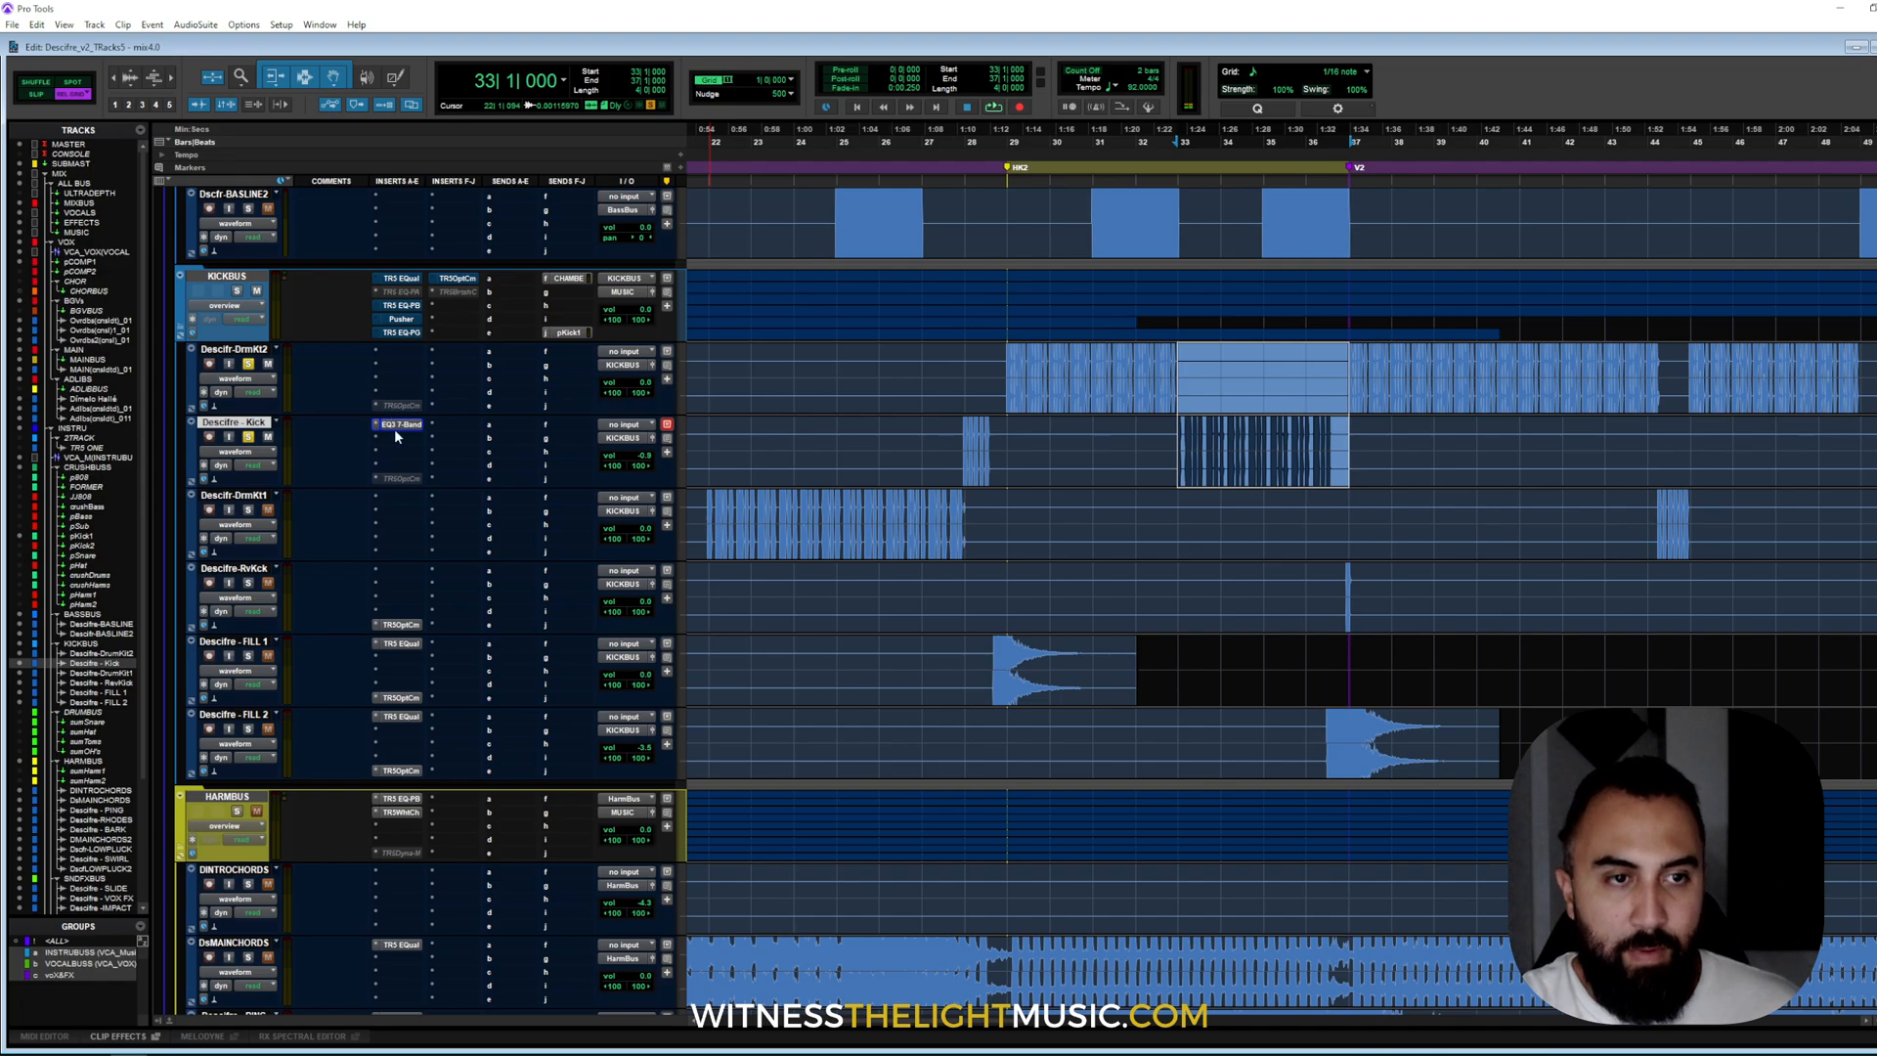
pyautogui.press('space')
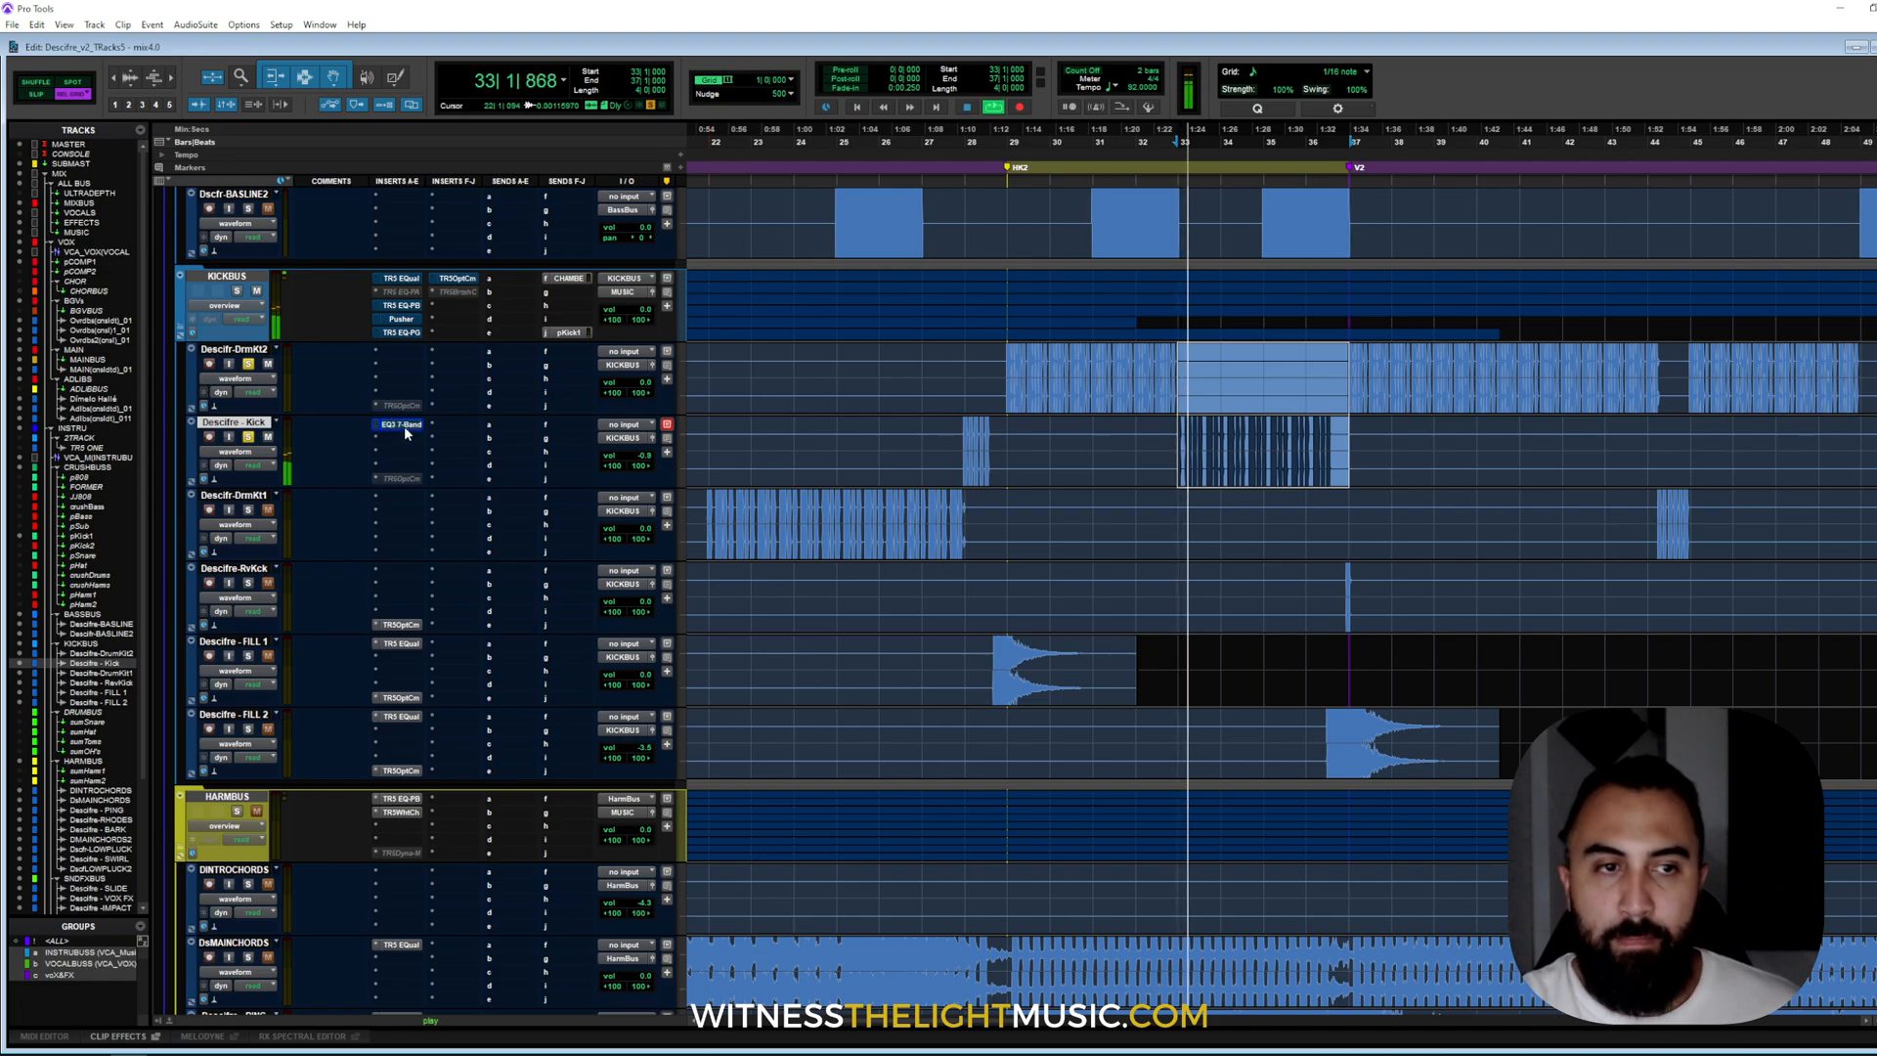
pyautogui.click(645, 309)
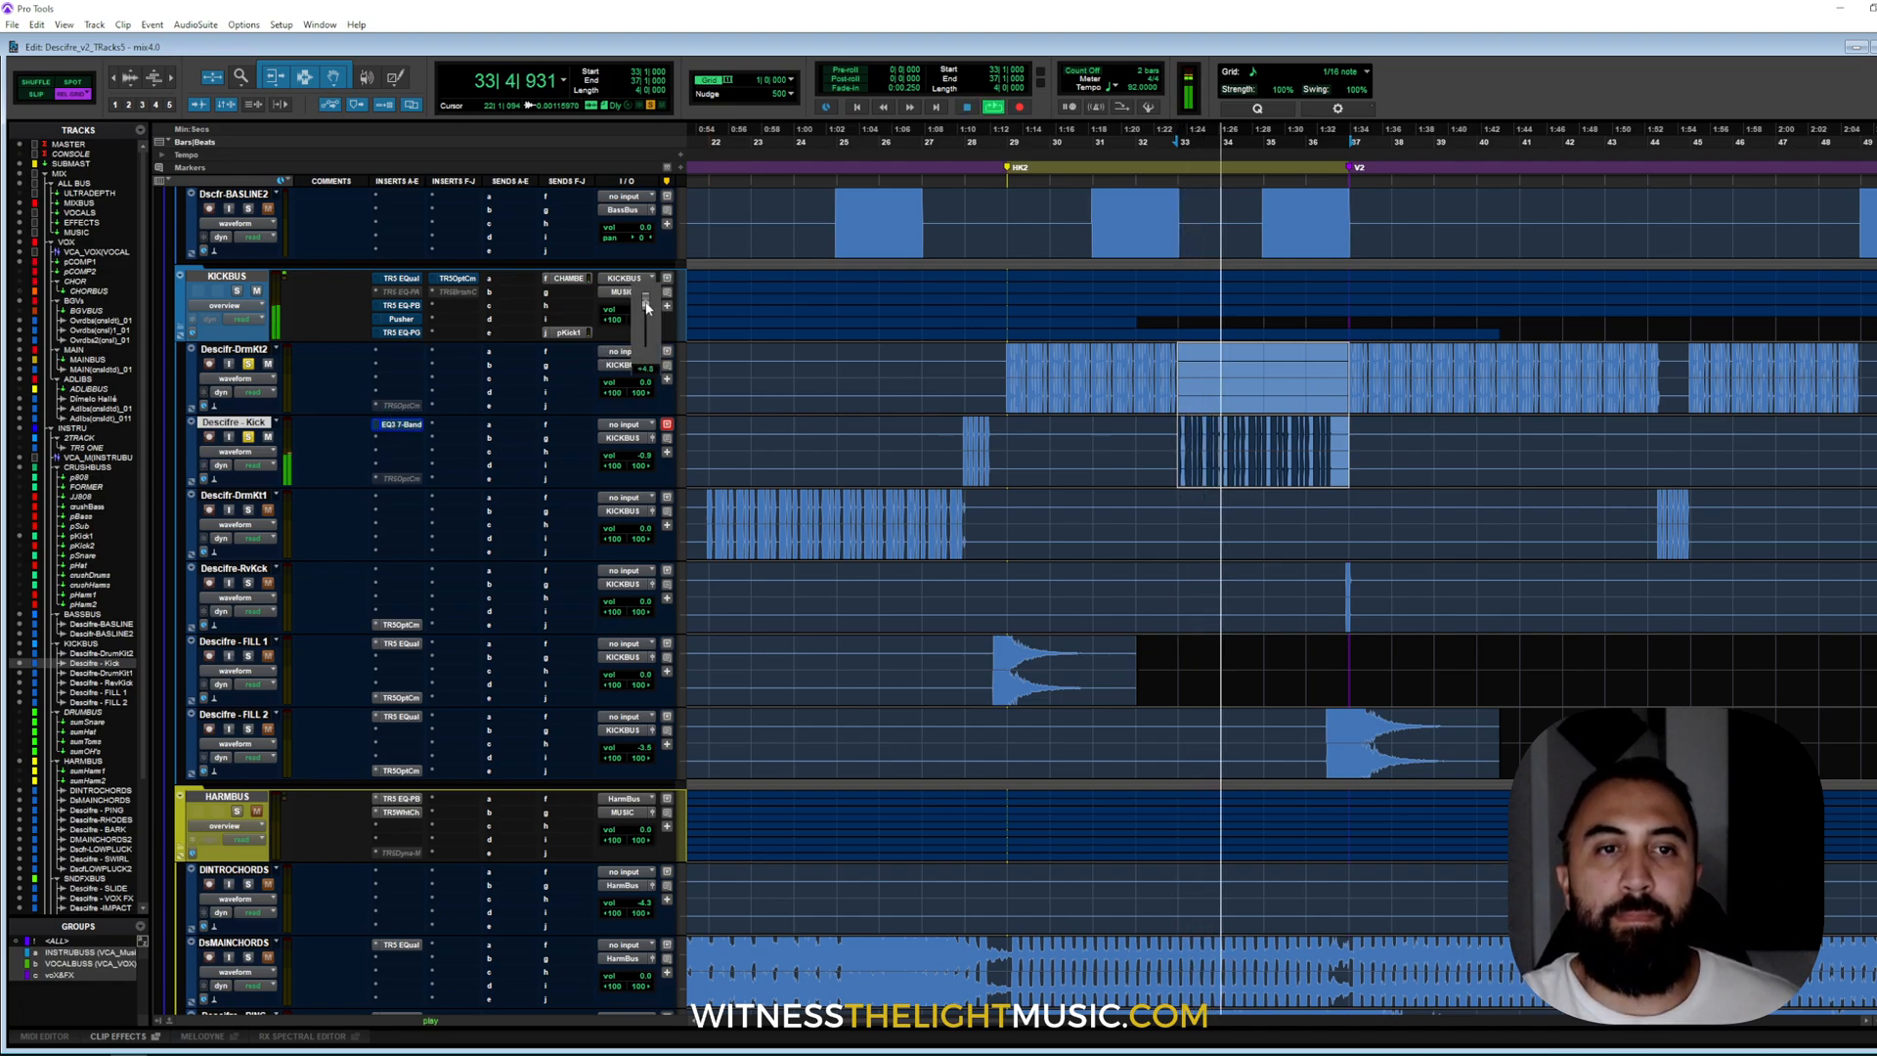
pyautogui.moveTo(645, 304); pyautogui.dragTo(643, 311)
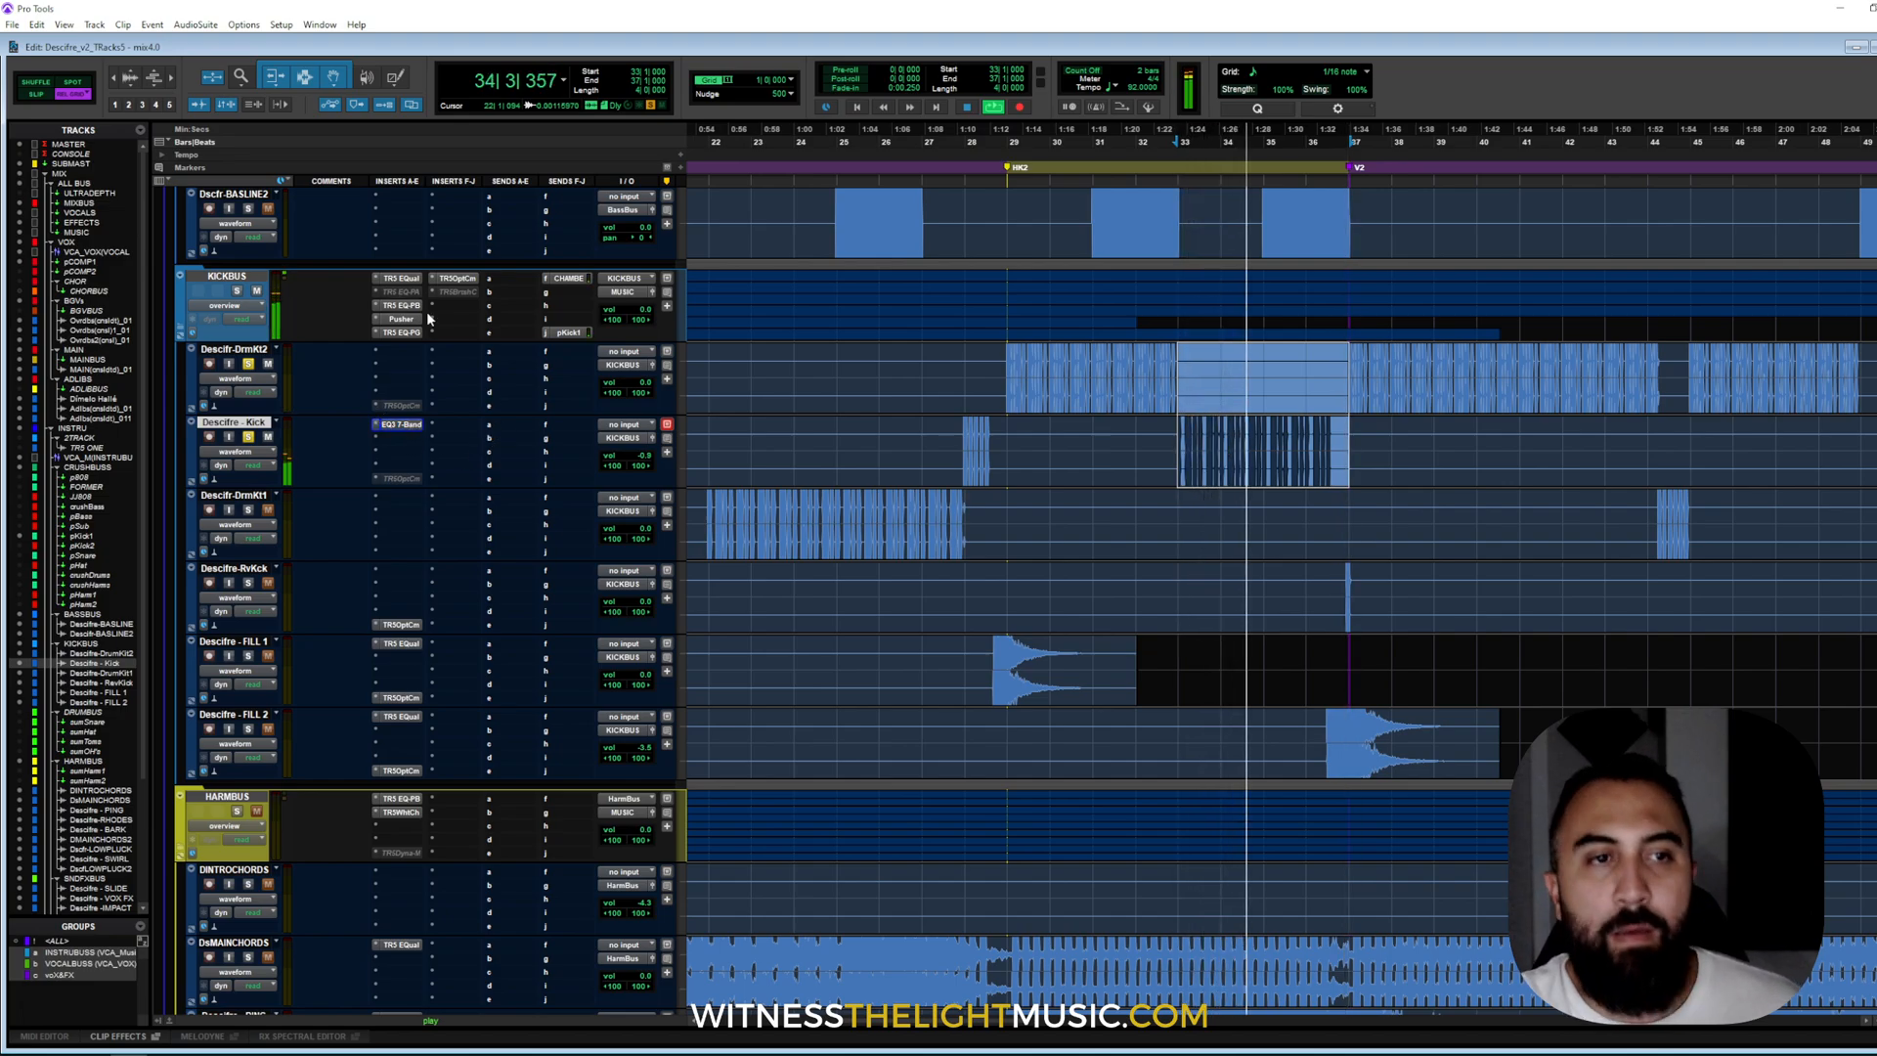
# - Switch to the Mix window, make the TR5 EQ-PG insert on KICKBUS inactive, and close its window
pyautogui.hotkey('ctrl', '=')
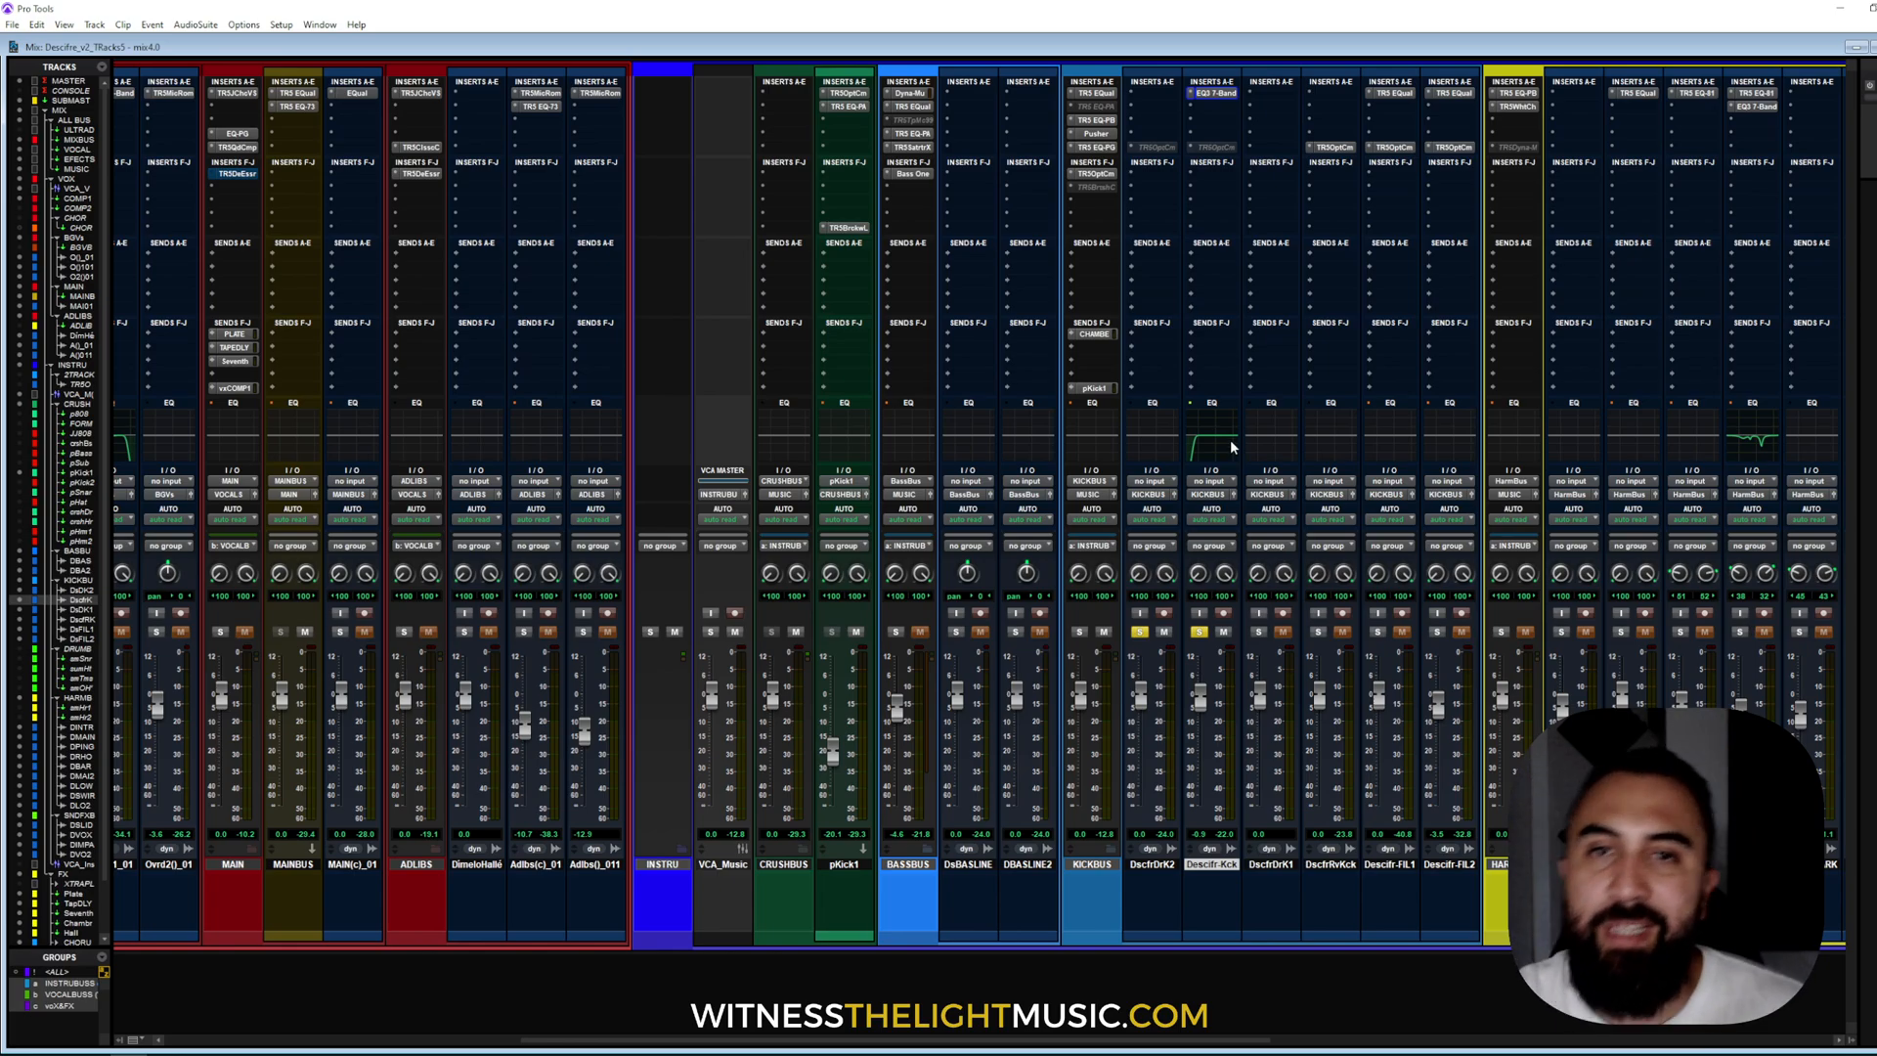
pyautogui.click(1095, 147)
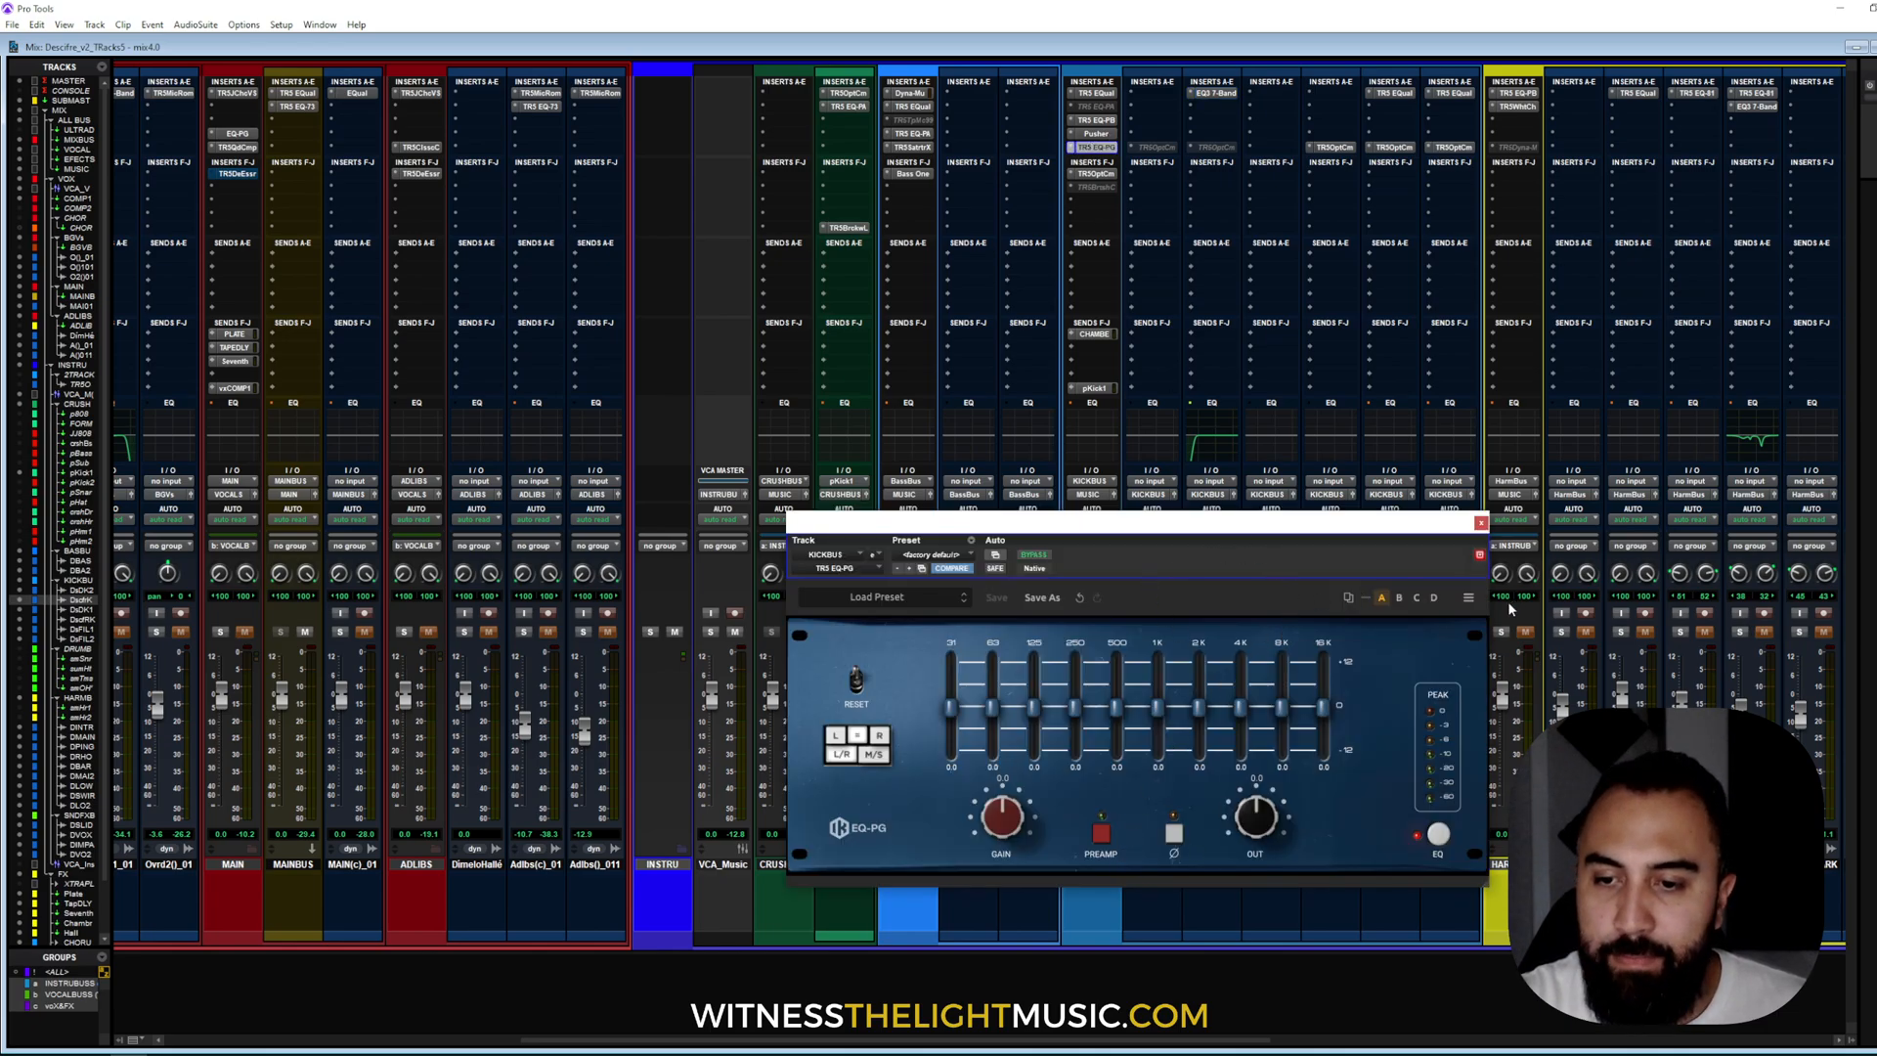
pyautogui.keyDown('ctrl'); pyautogui.keyDown('super'); pyautogui.click(1095, 146); pyautogui.keyUp('super'); pyautogui.keyUp('ctrl')
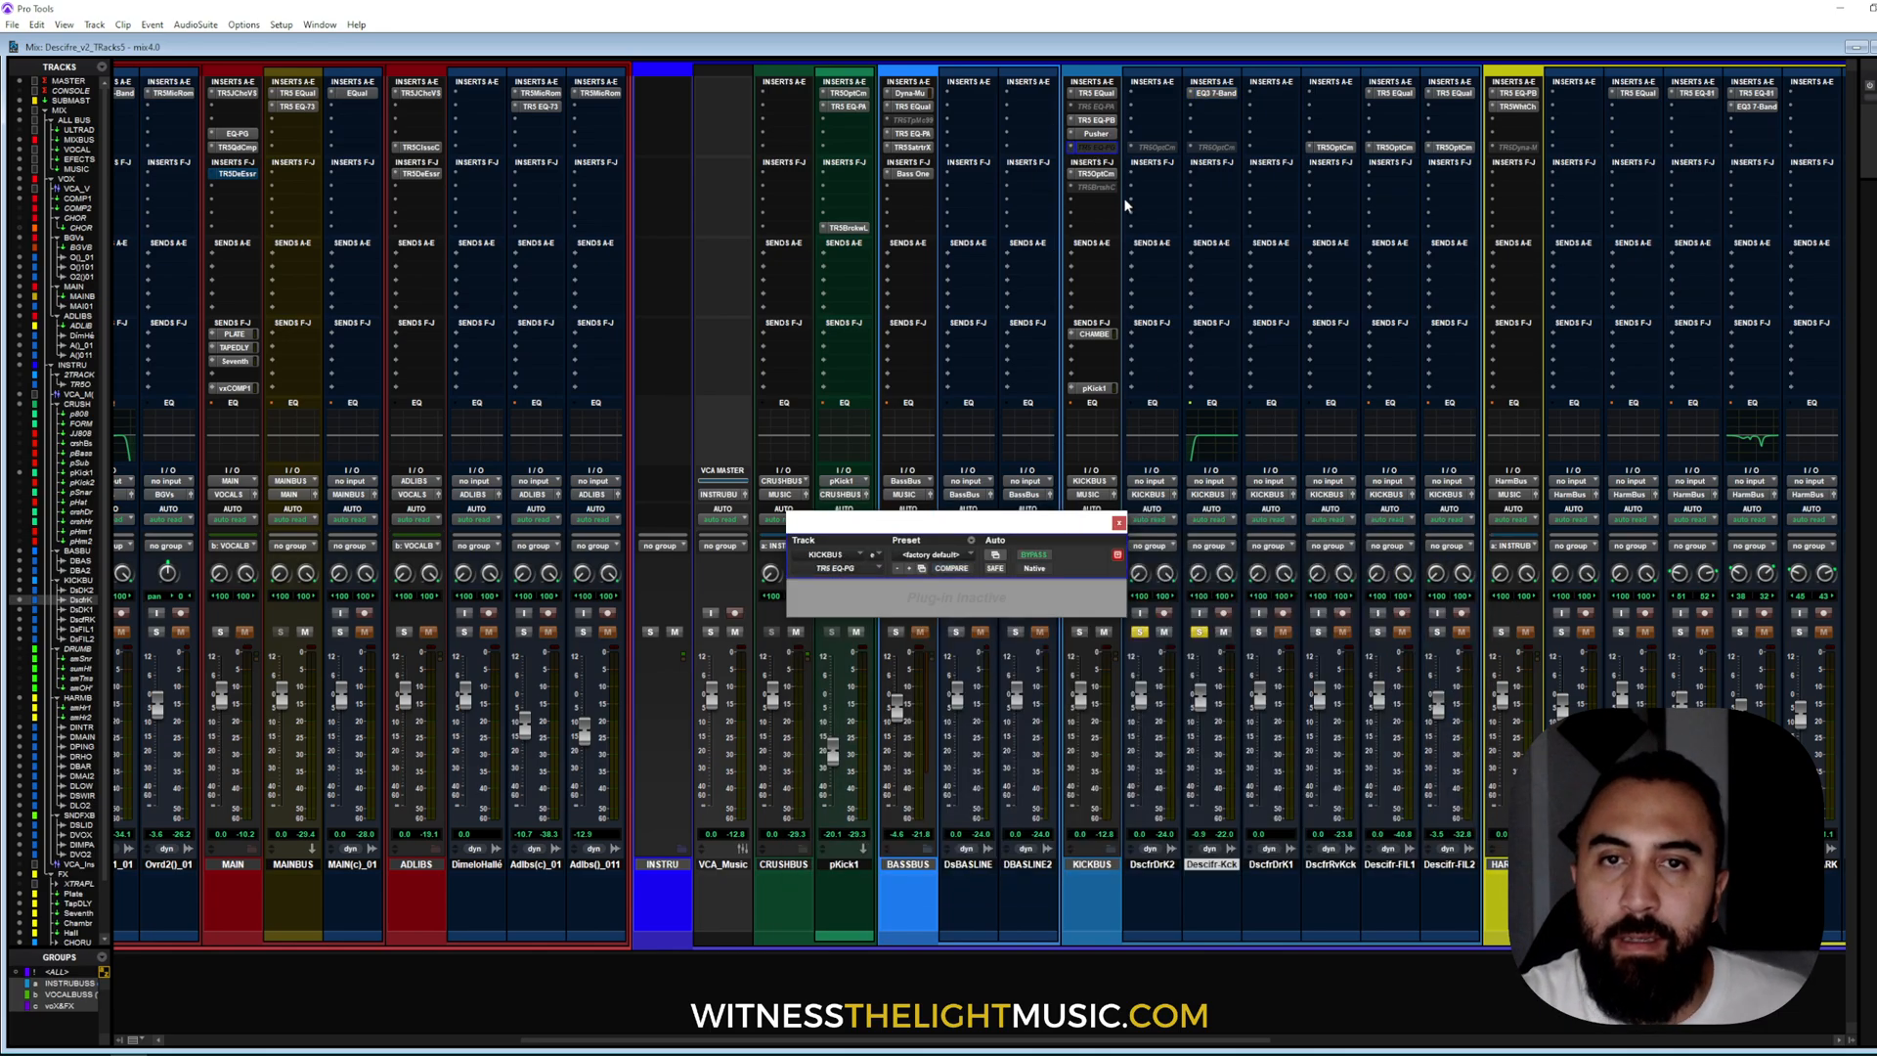
pyautogui.click(1118, 524)
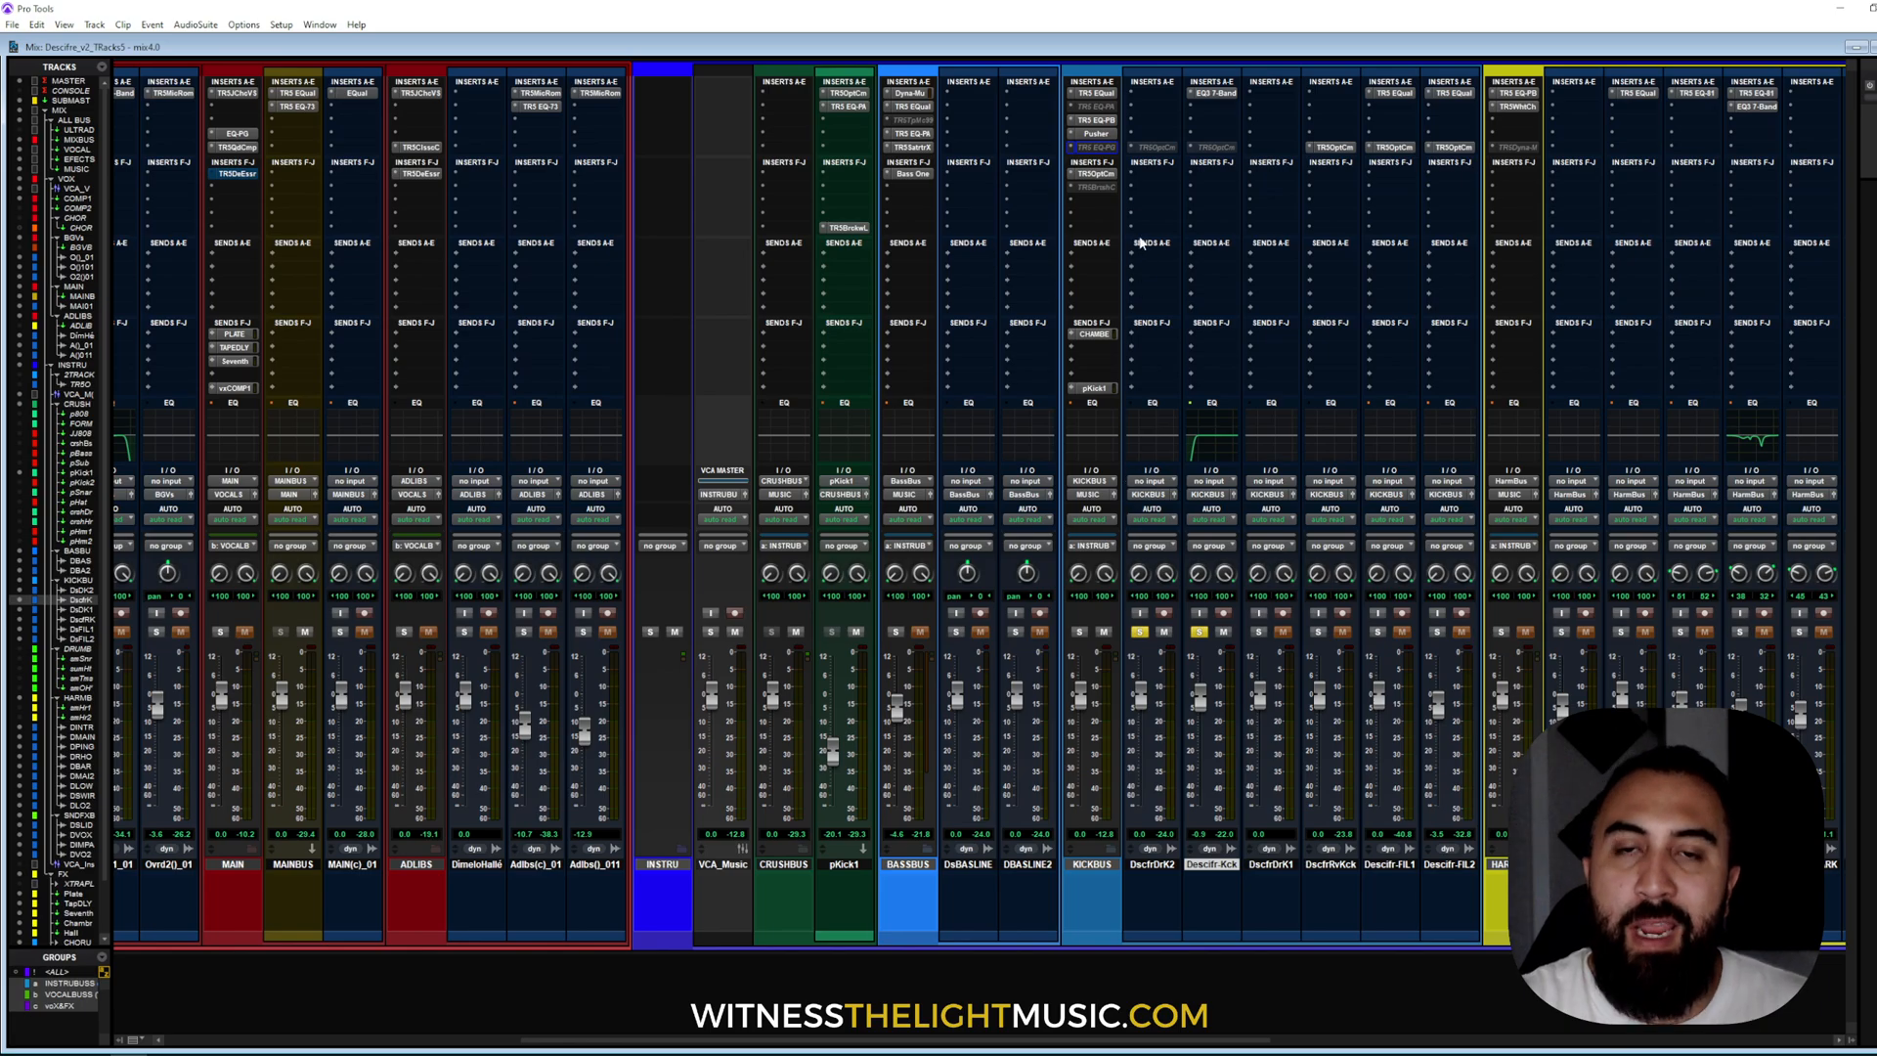
# - Open the TR5 Opto Comp on KICKBUS and place it above the faders to examine its compression settings
pyautogui.click(1094, 174)
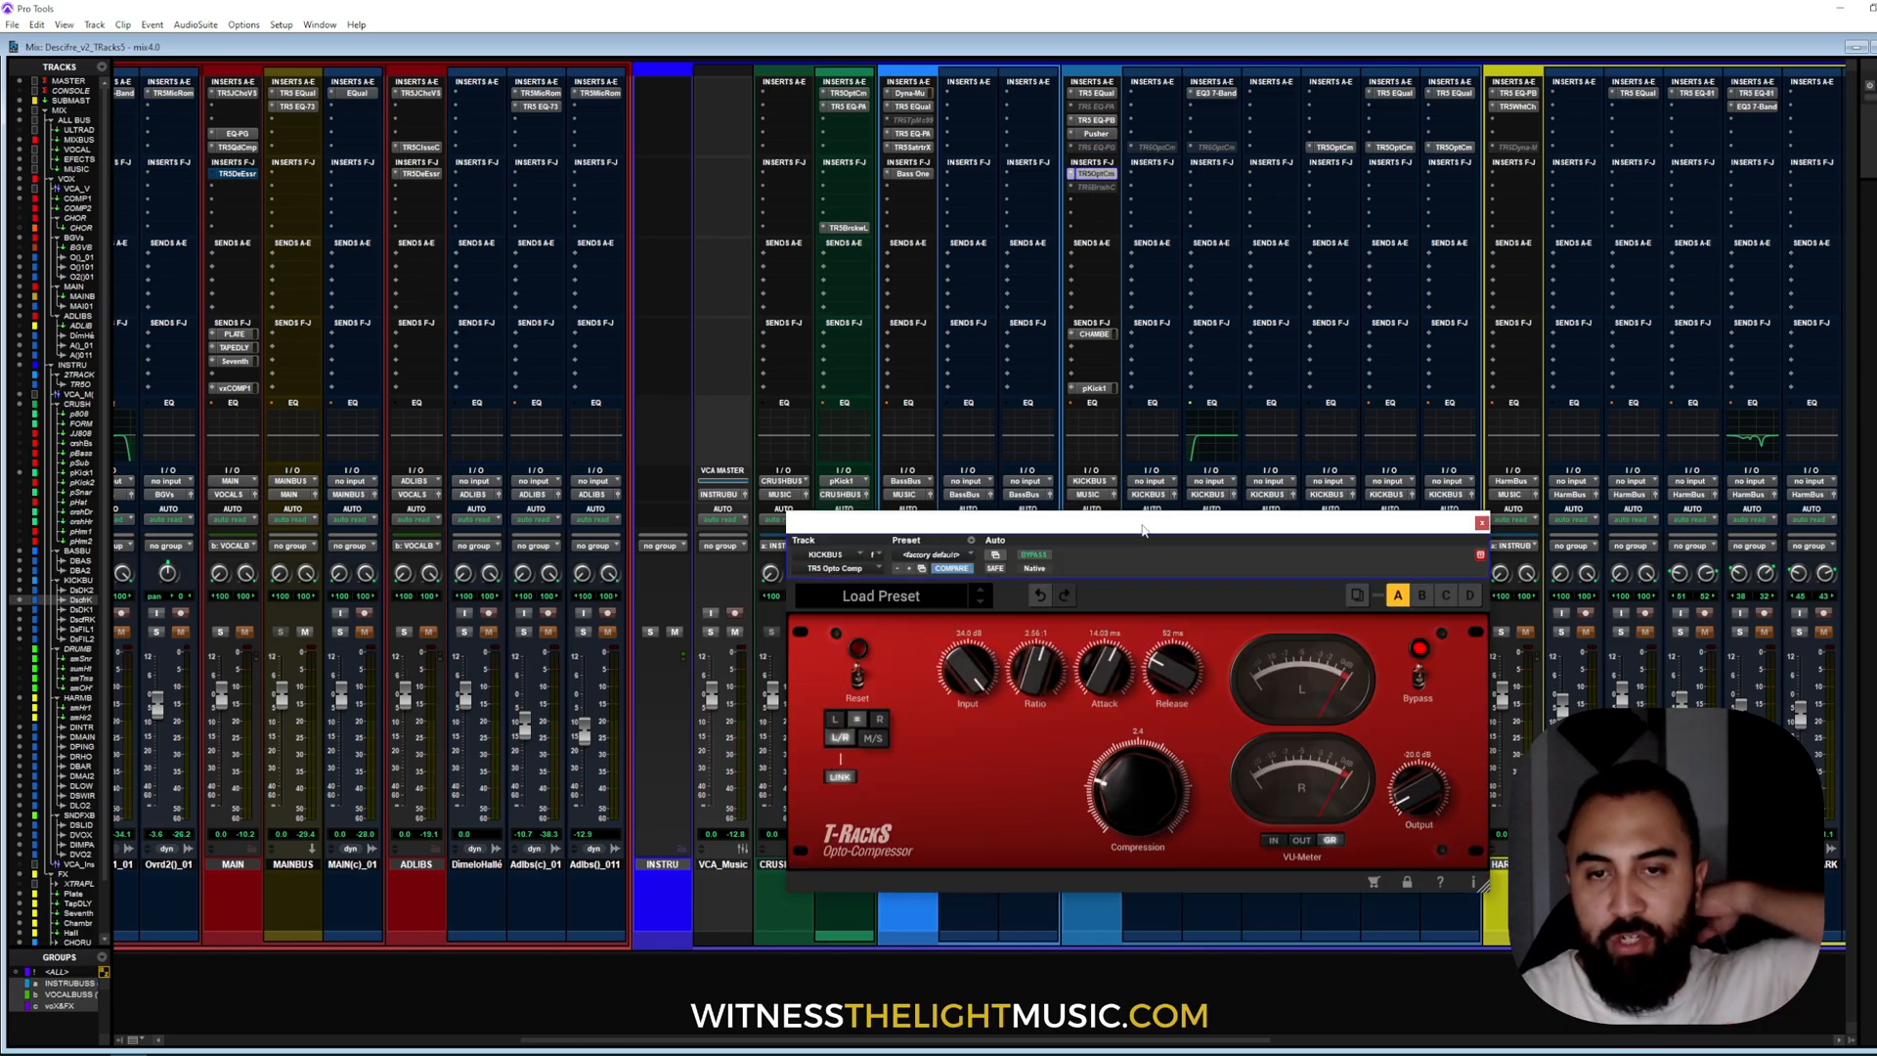
pyautogui.moveTo(1143, 530); pyautogui.dragTo(1046, 231)
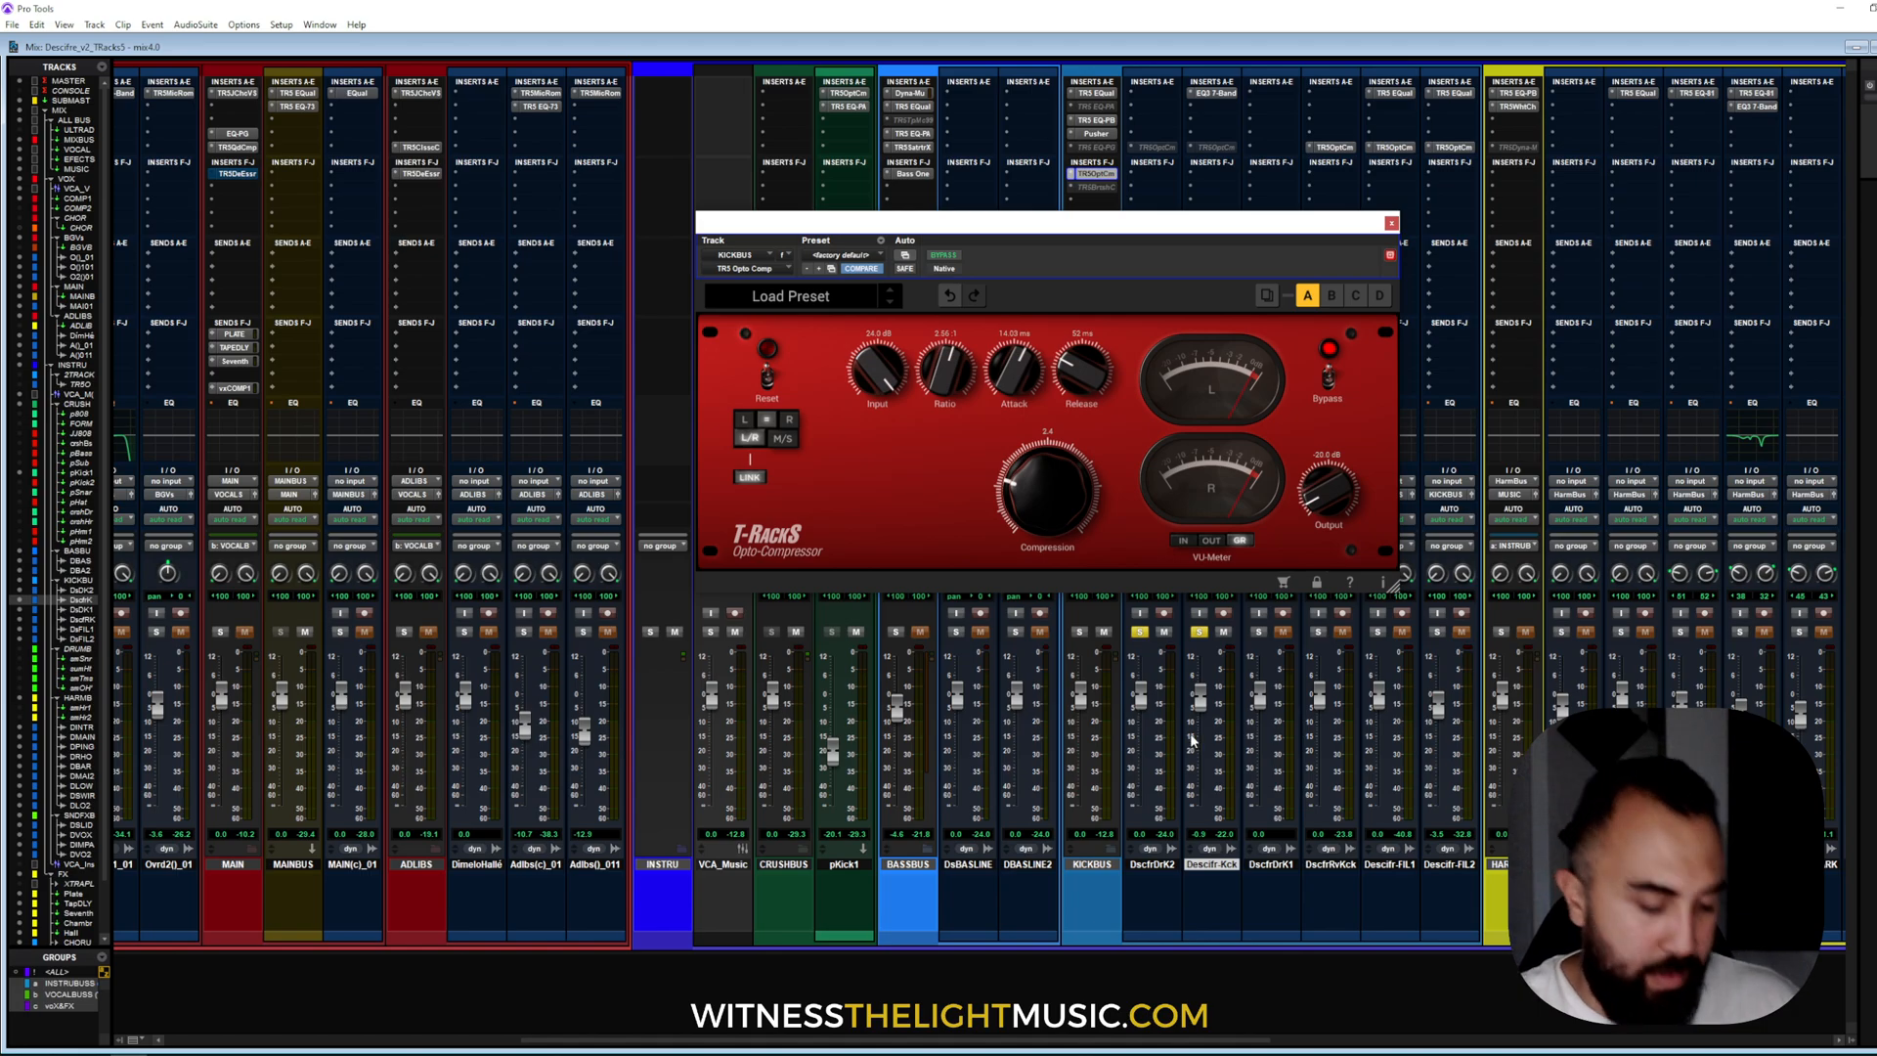
# - Open Metric AB from the MASTER track's inserts
pyautogui.hscroll(-4, 490, 271)
pyautogui.hscroll(-10, 266, 203)
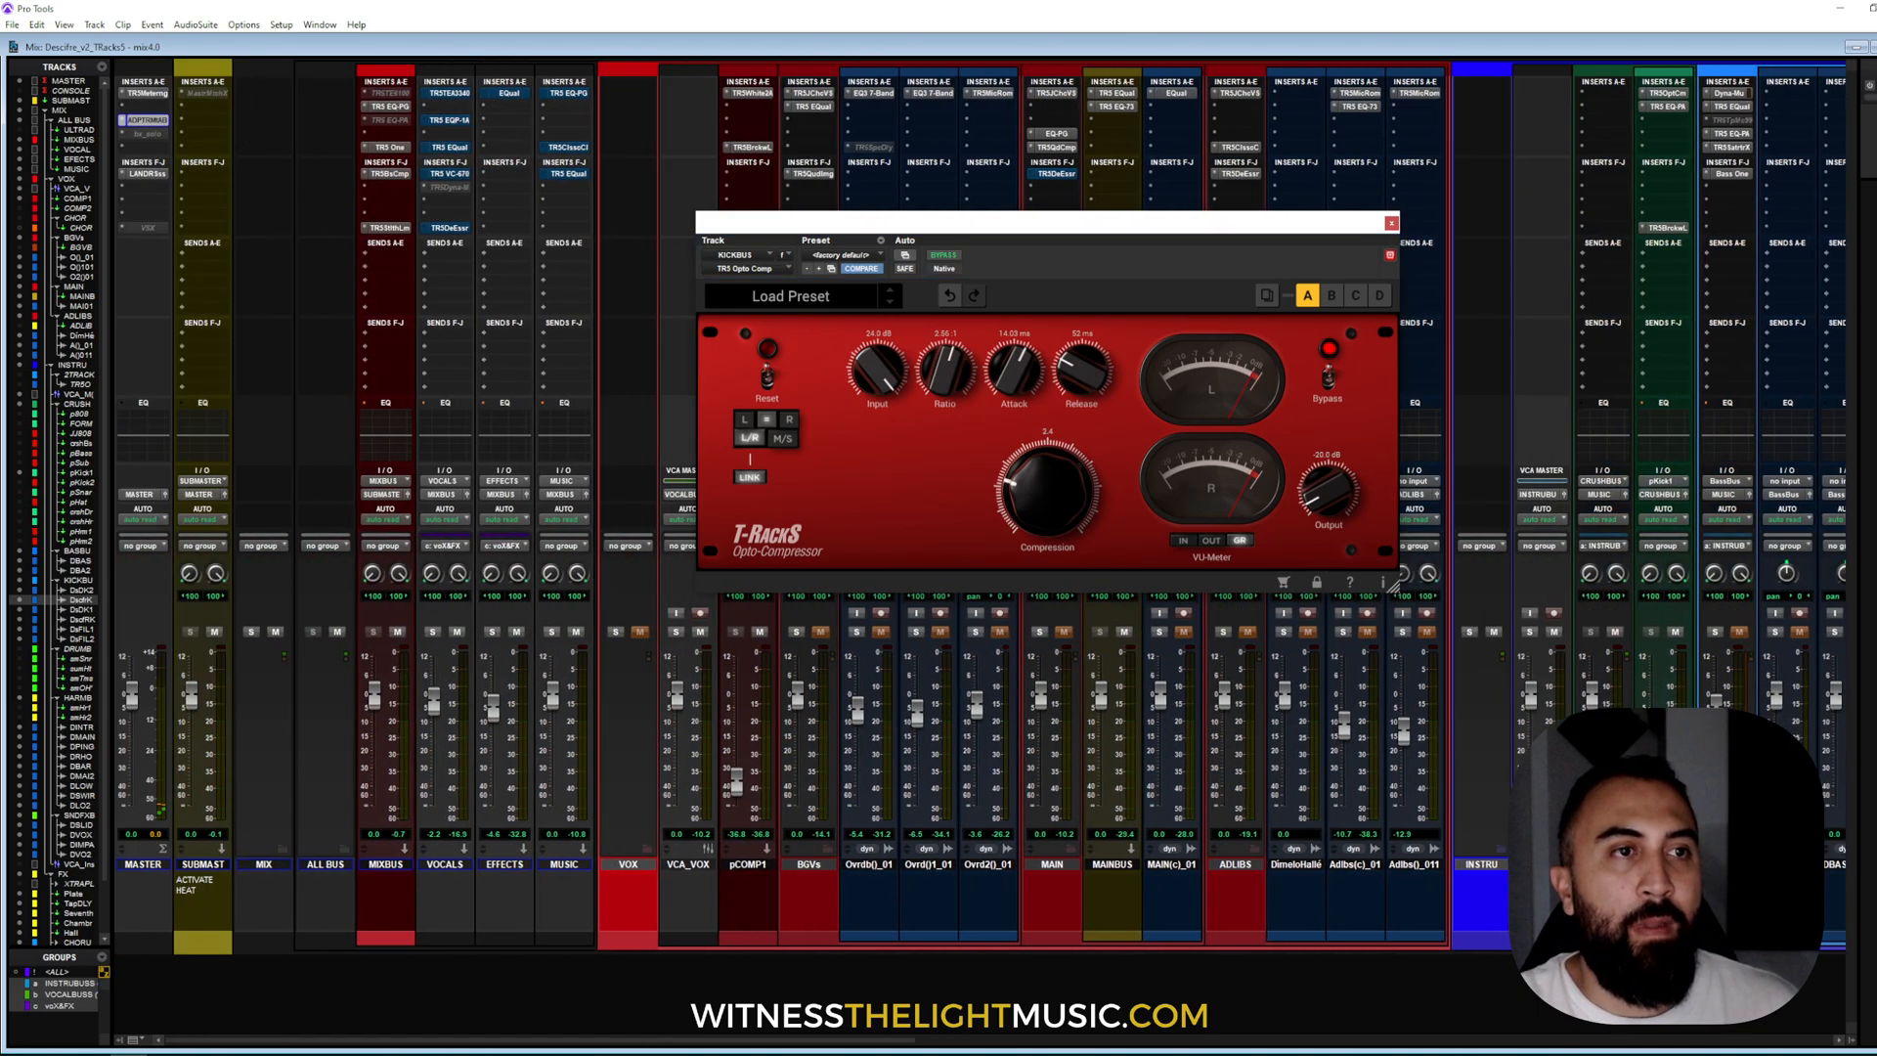
pyautogui.click(147, 119)
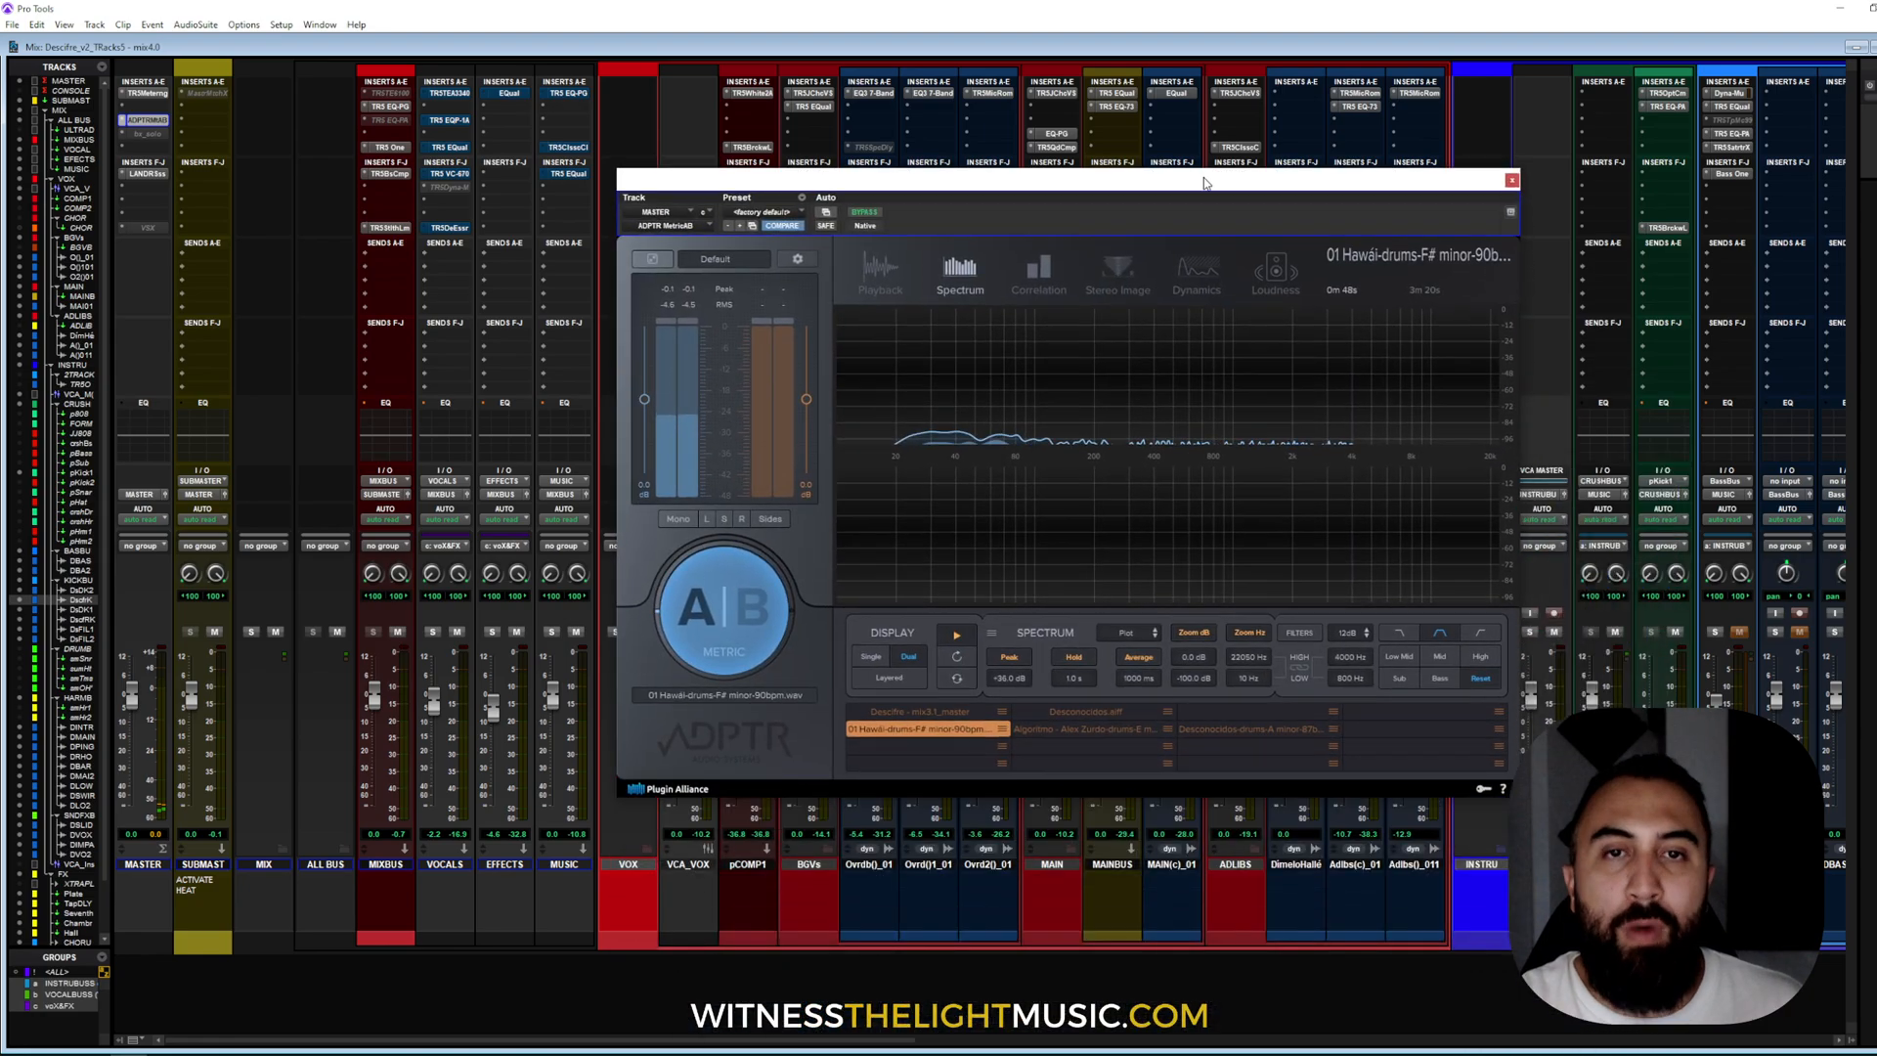
# - Step through Metric AB's High, Mid, Low Mid and Bass monitoring filters, and reset them to the full range
pyautogui.click(1479, 658)
pyautogui.click(1440, 658)
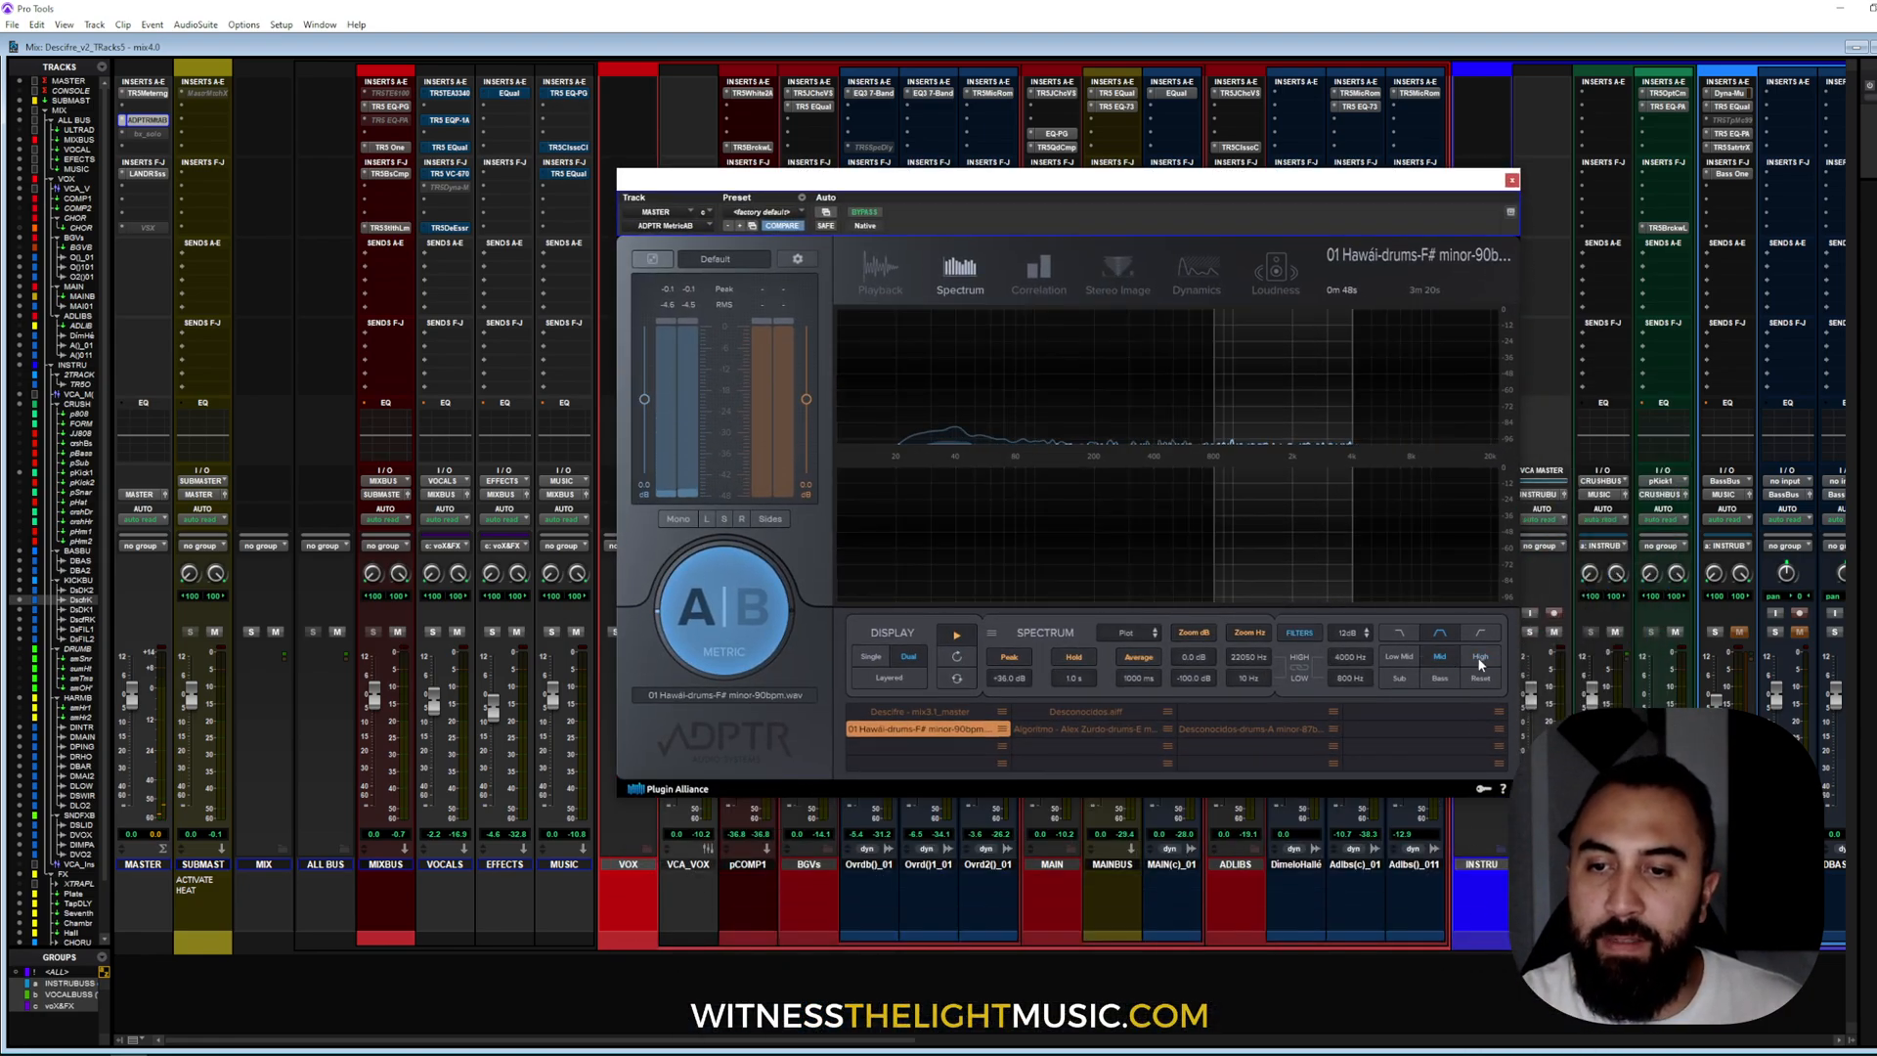
pyautogui.click(1478, 658)
pyautogui.click(1401, 658)
pyautogui.click(1439, 677)
pyautogui.click(1476, 679)
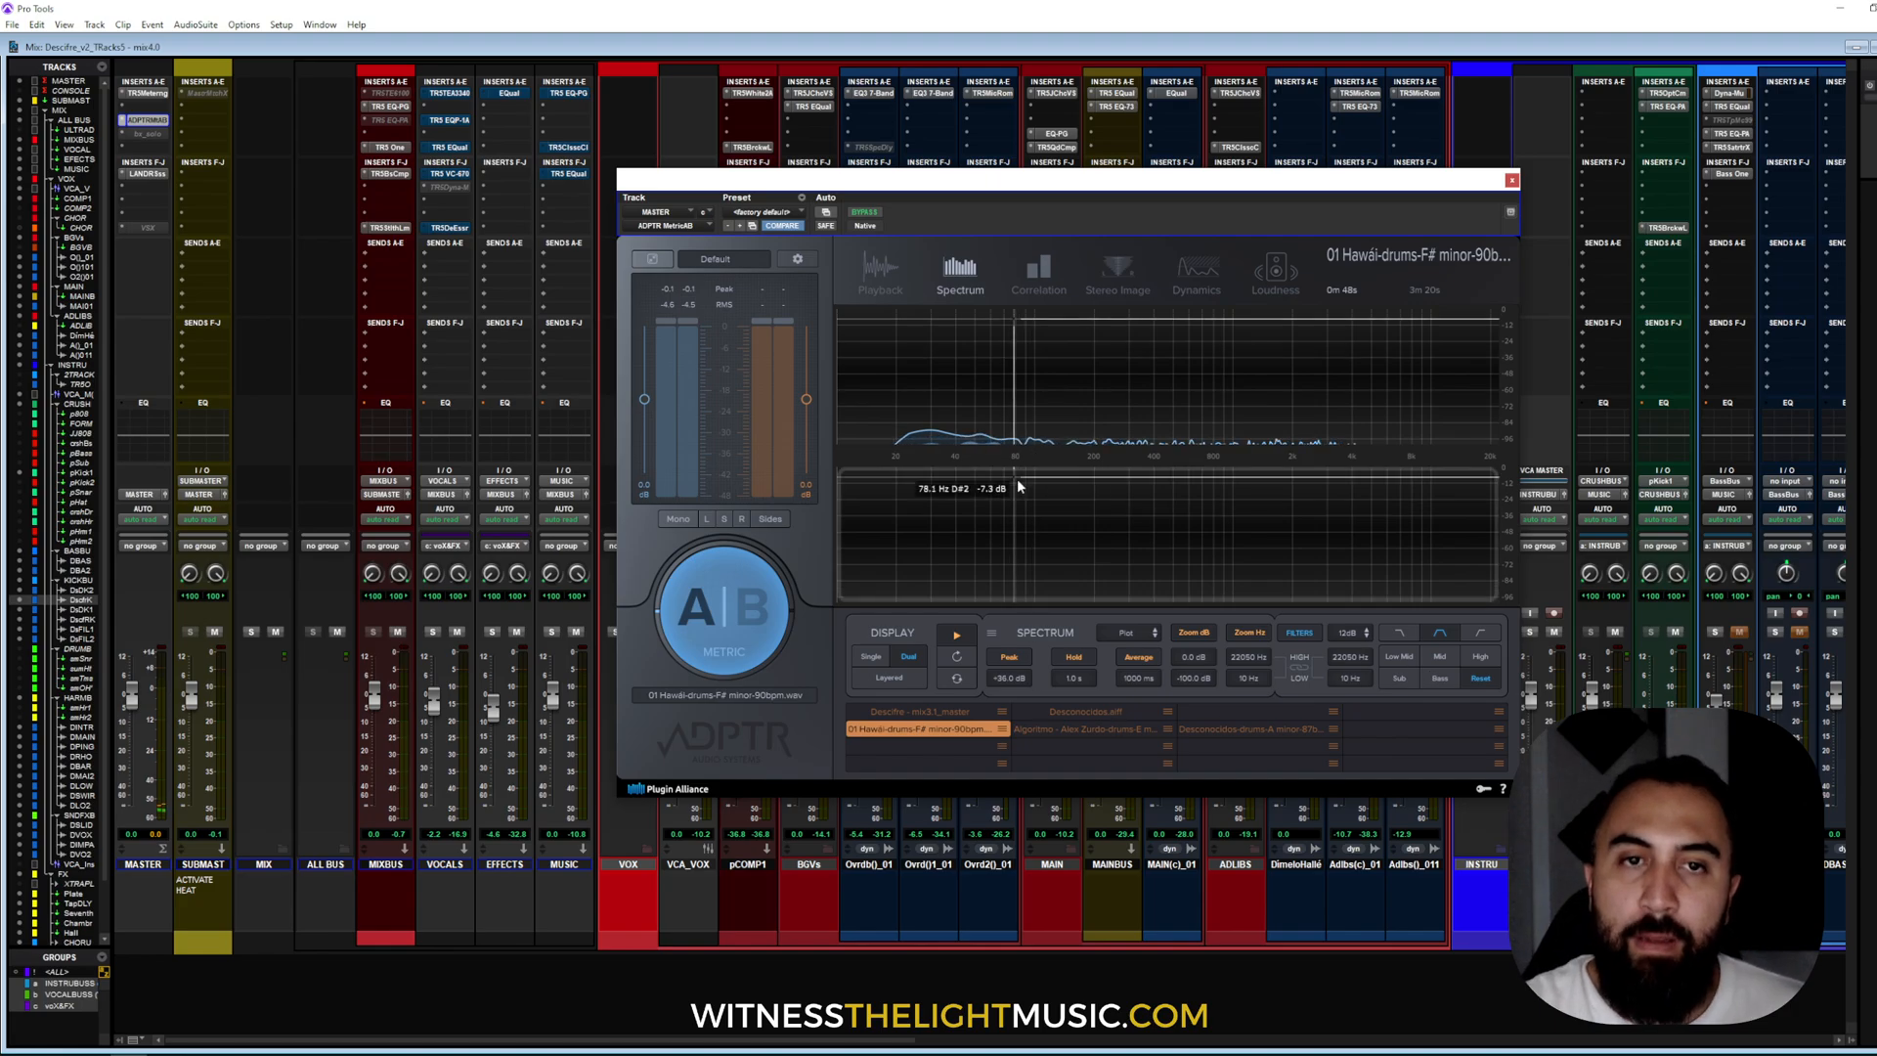
# - Reposition Metric AB and play the song to compare the mix and reference spectra
pyautogui.moveTo(1082, 182); pyautogui.dragTo(1062, 172)
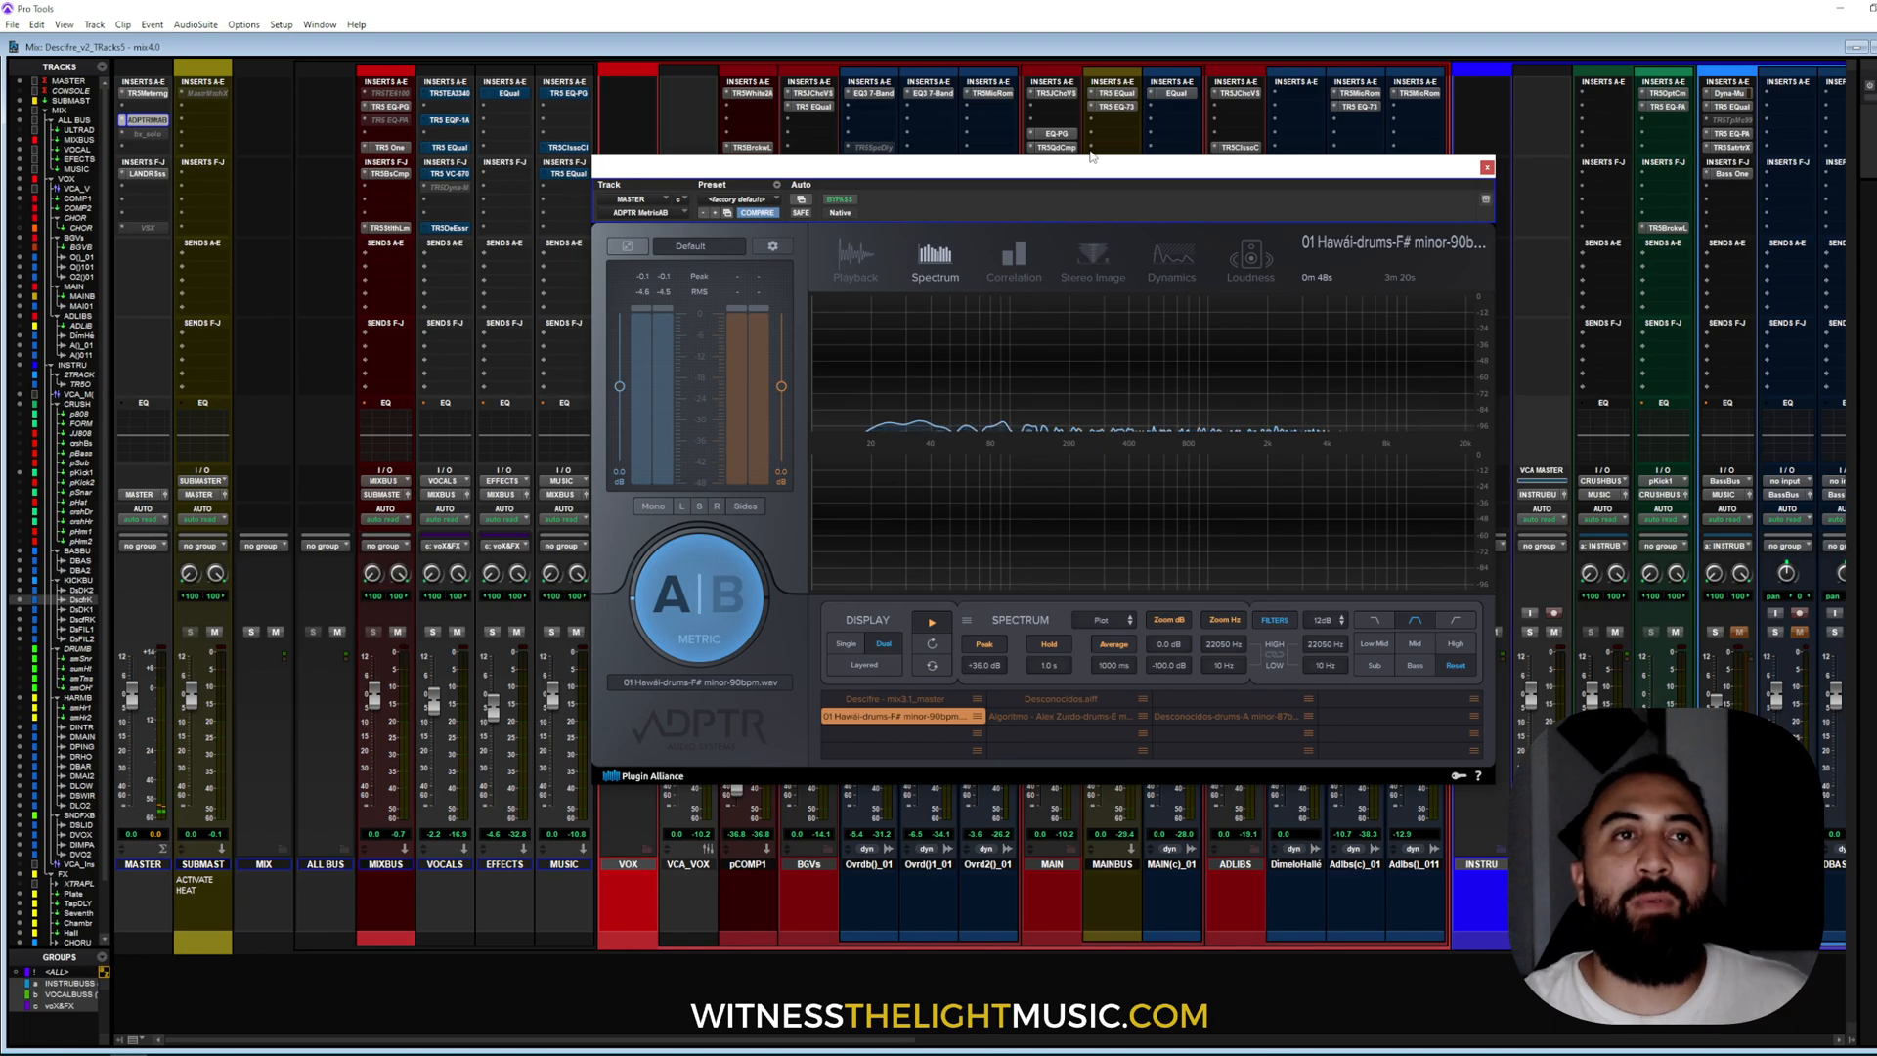
pyautogui.press('space')
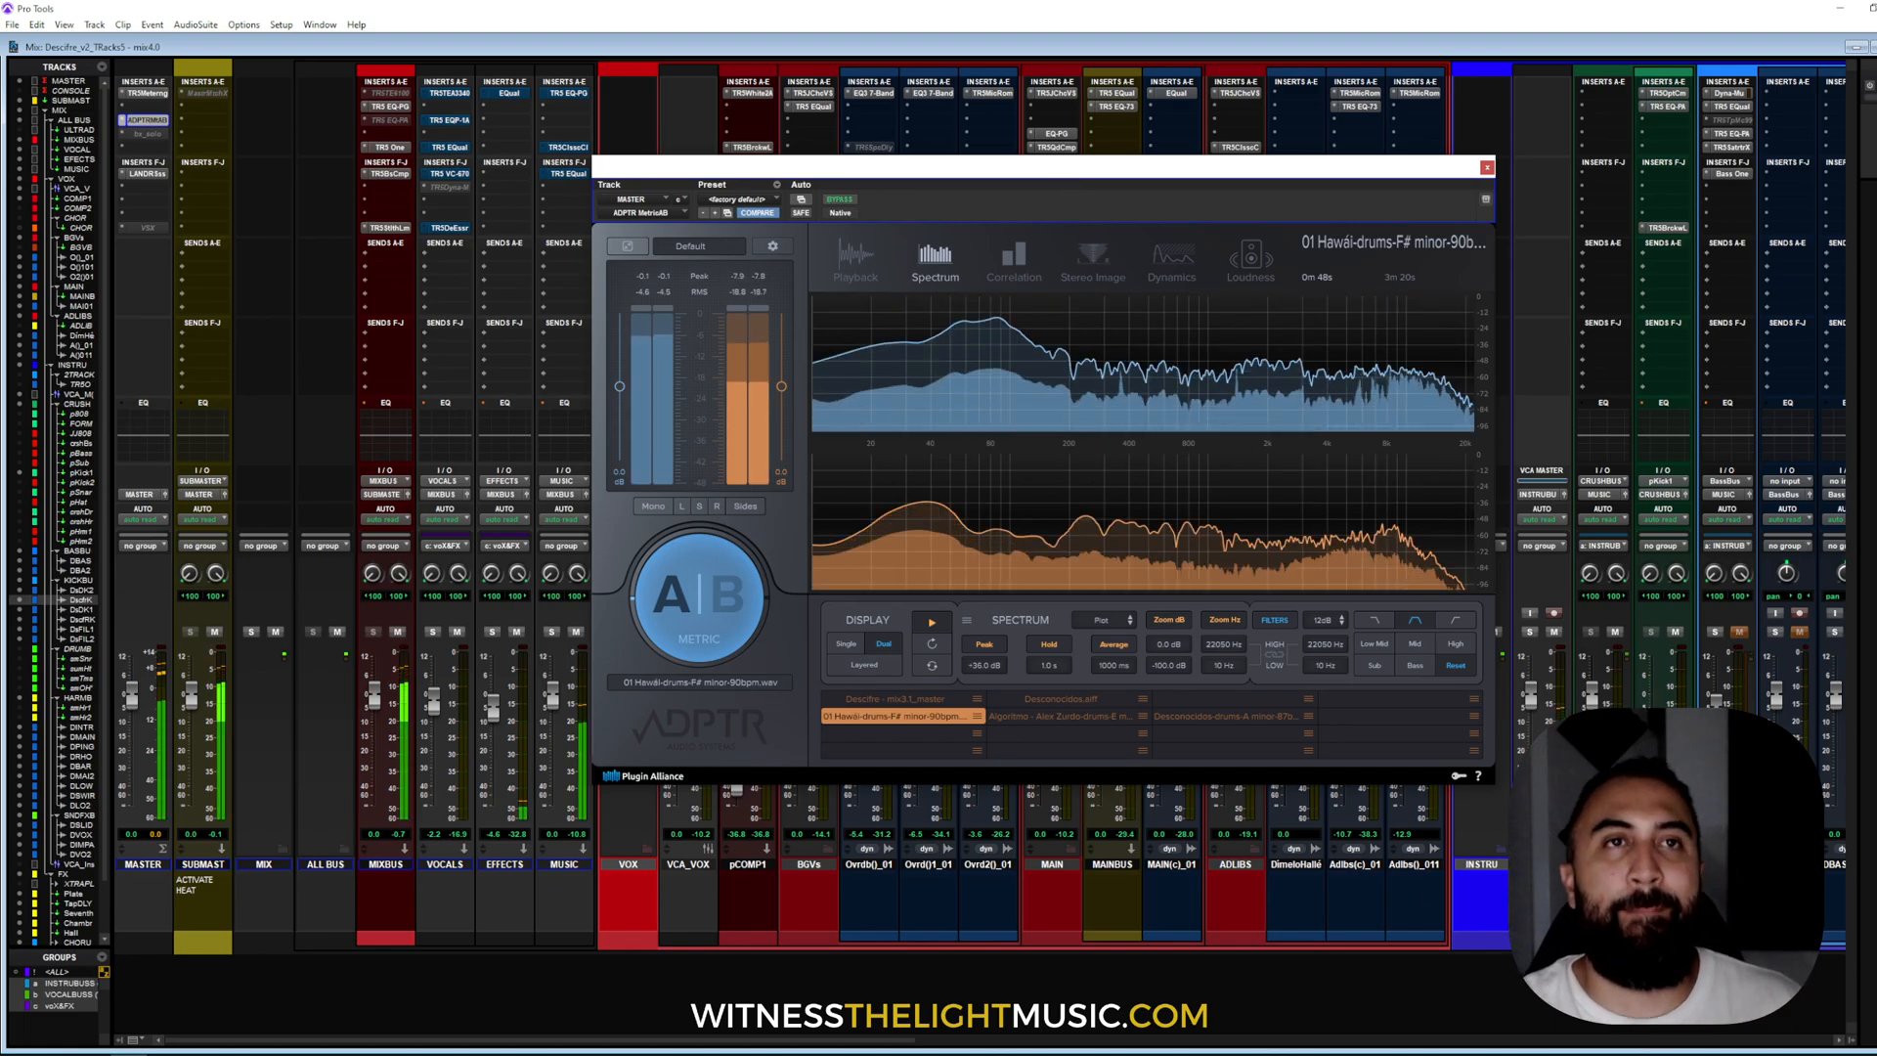